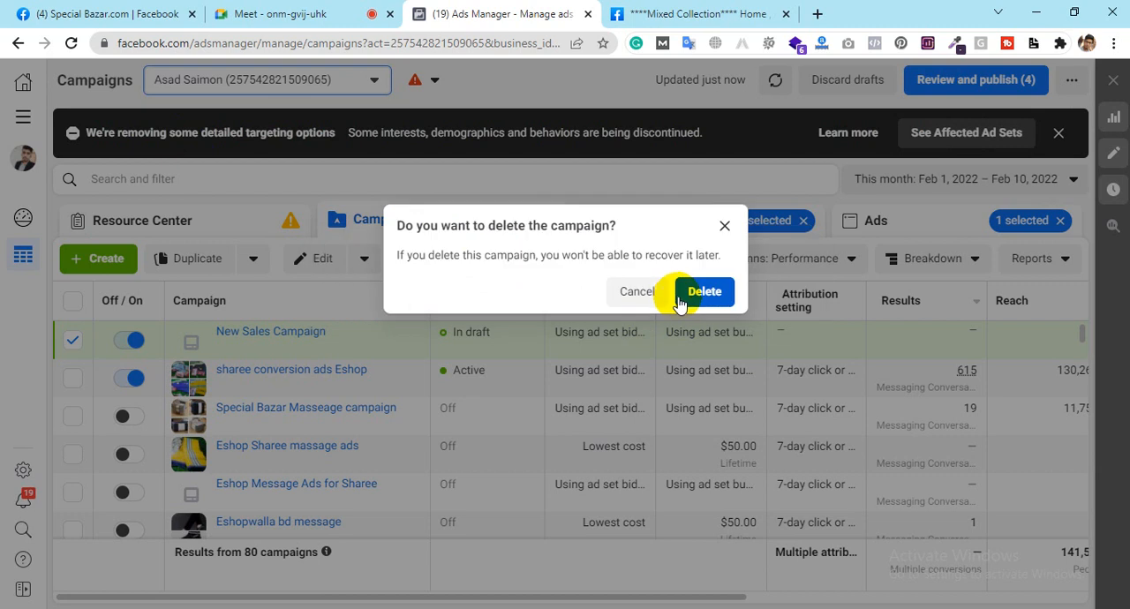
Step: Delete the selected draft New Sales Campaign and start creating a new campaign with its list of objectives
click(711, 291)
click(700, 11)
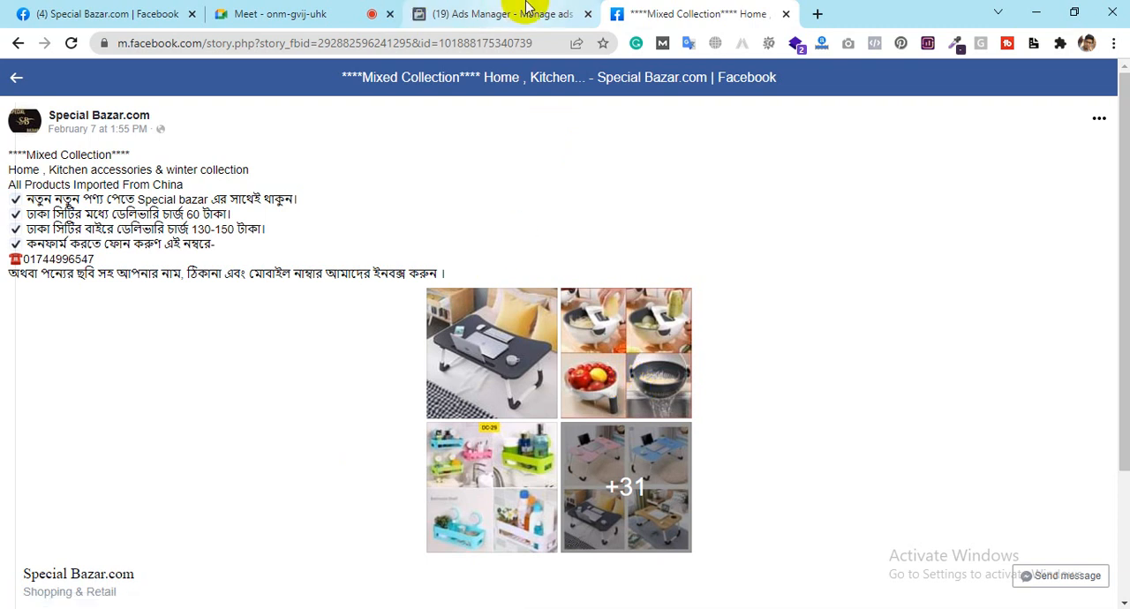
click(481, 13)
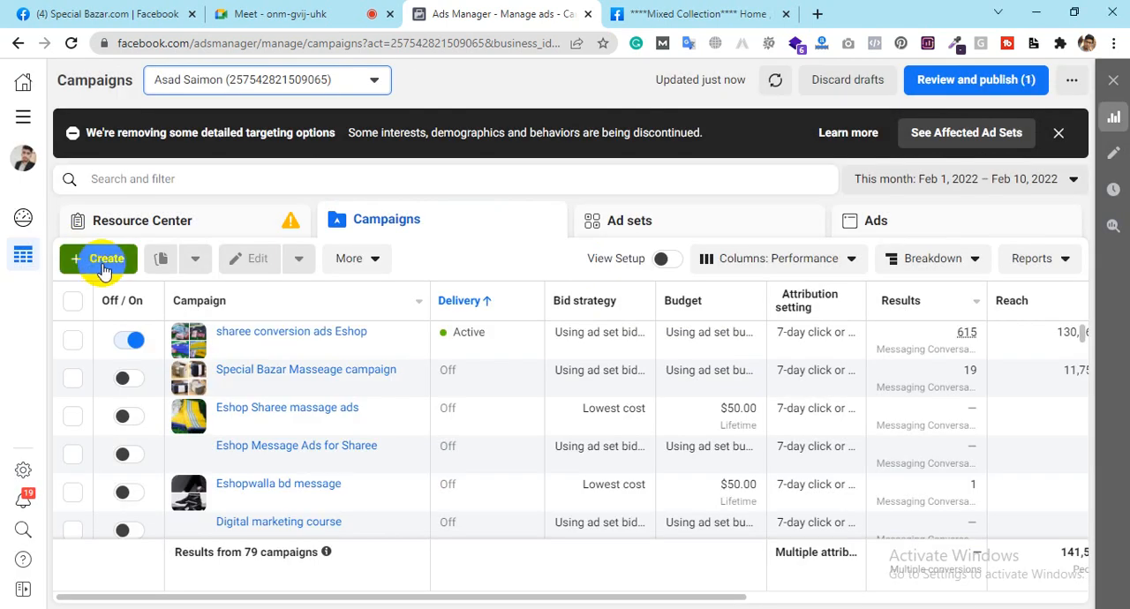
click(103, 265)
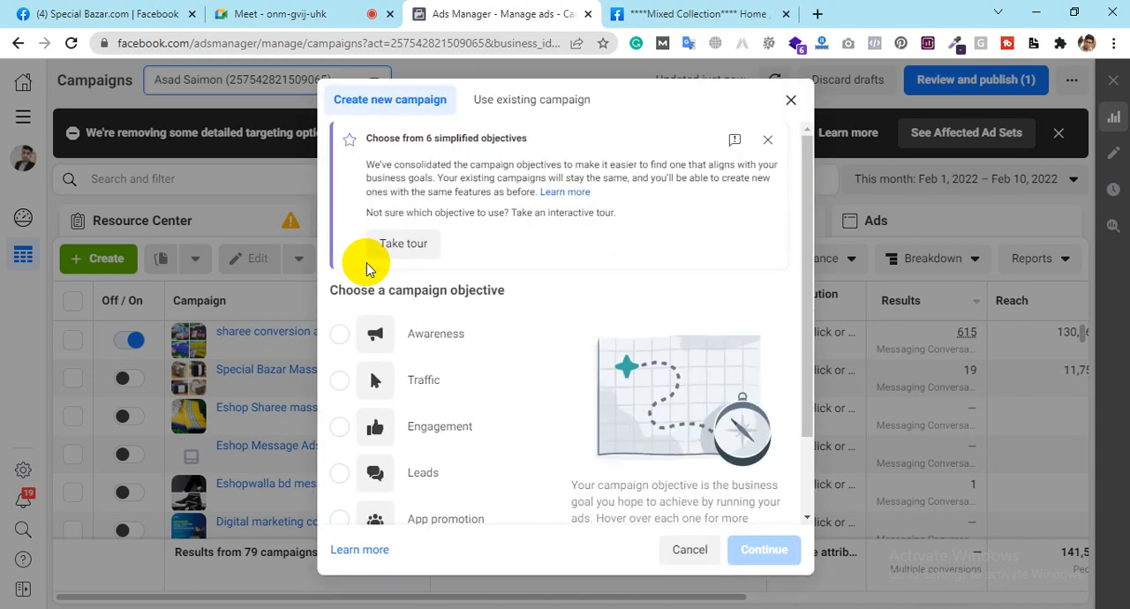
scroll(521, 339, down, 1)
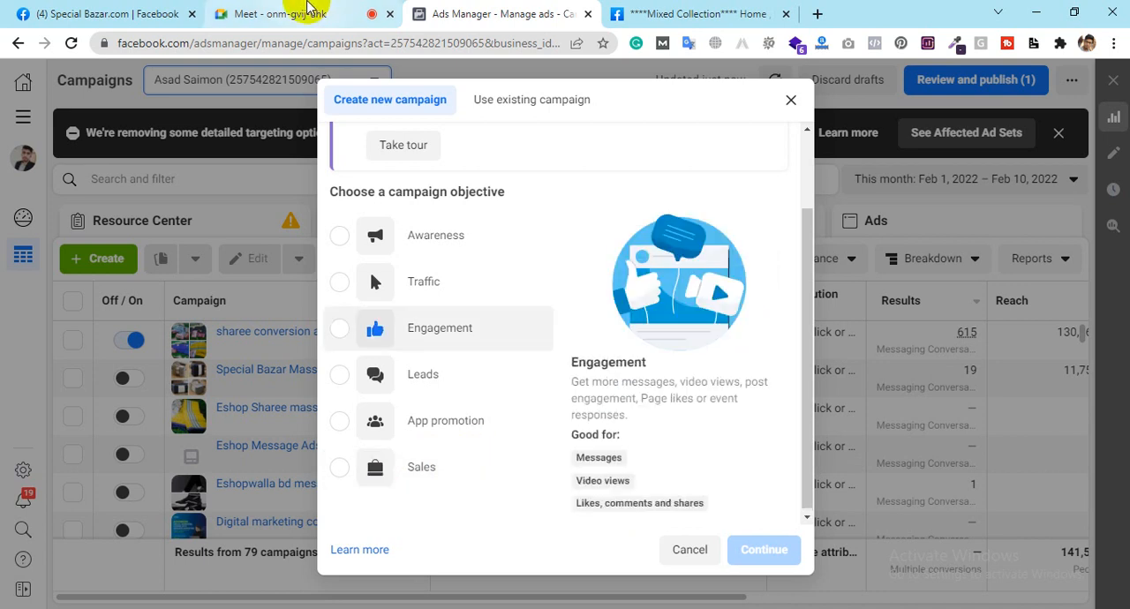
Step: Switch to the Google Meet call, admit the waiting participant, and return to the new campaign in Ads Manager
click(283, 13)
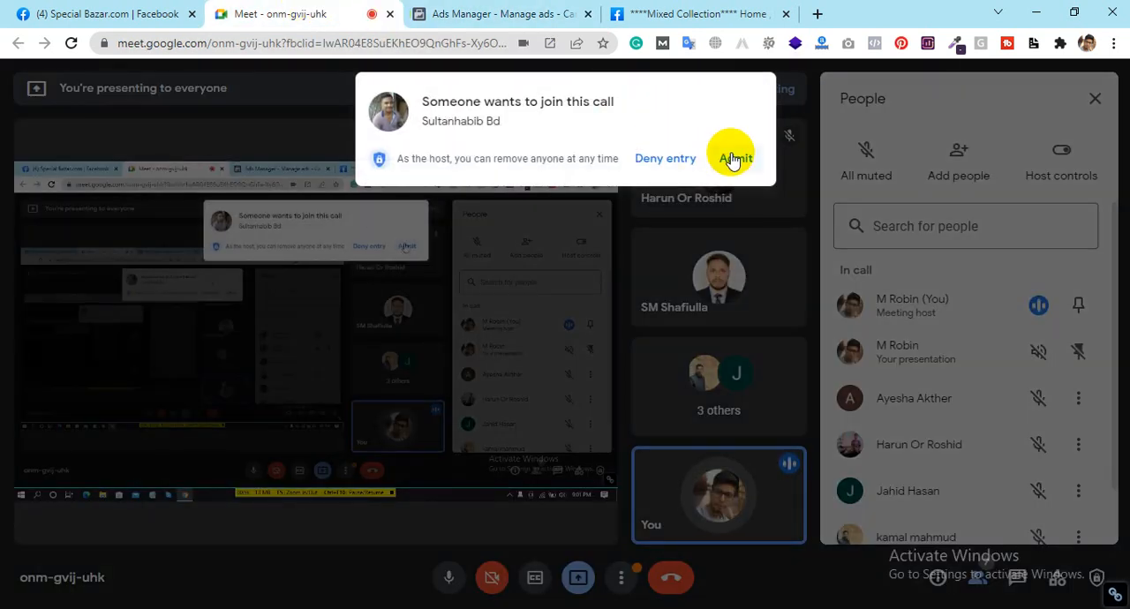
click(726, 157)
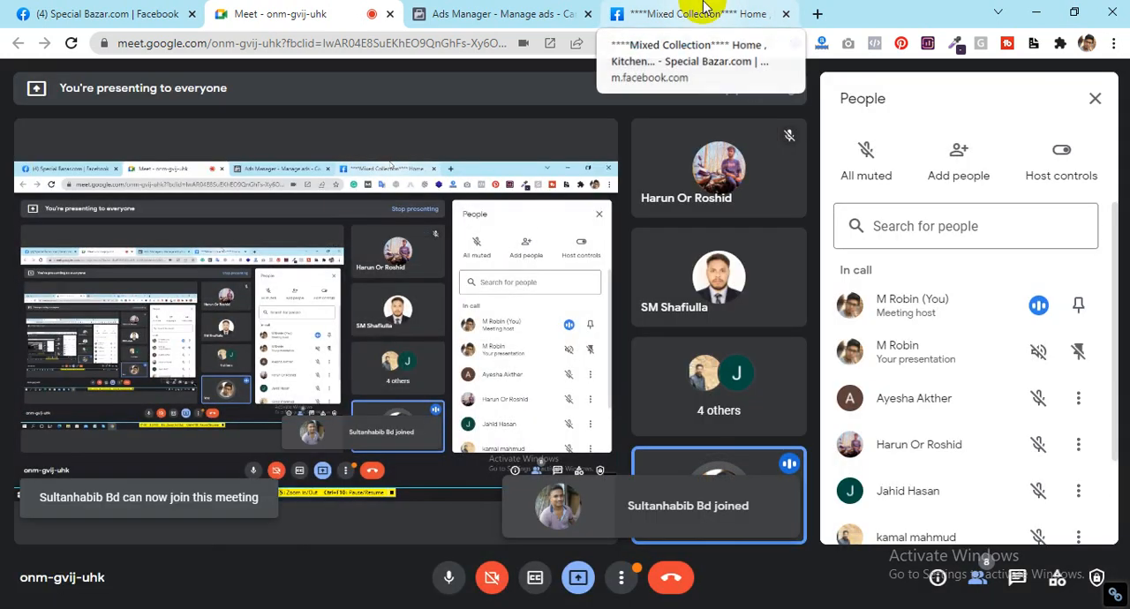
click(704, 11)
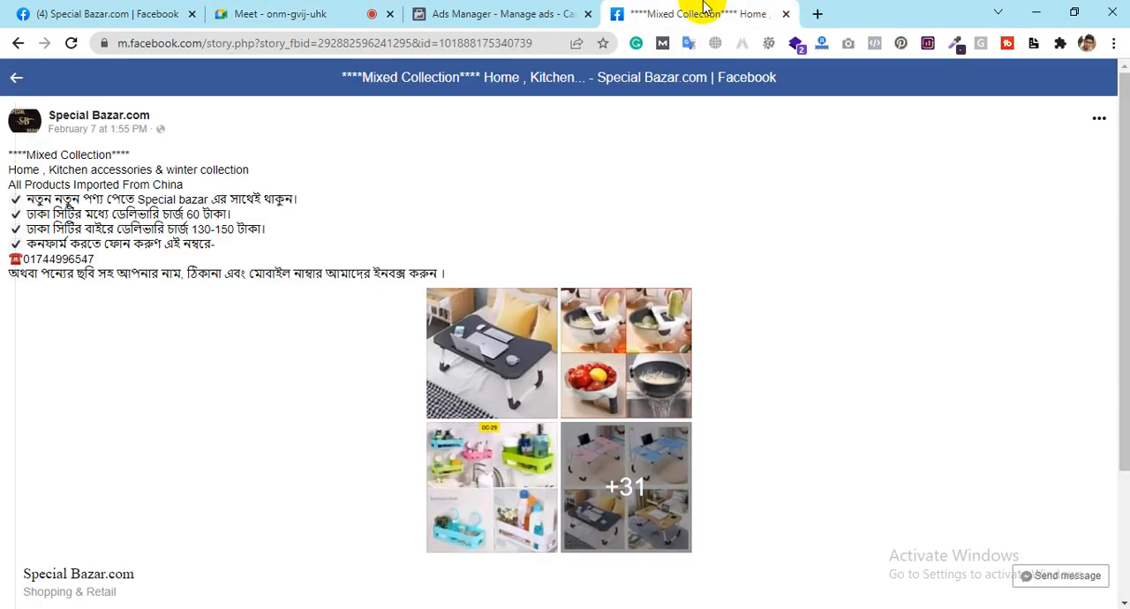
click(508, 10)
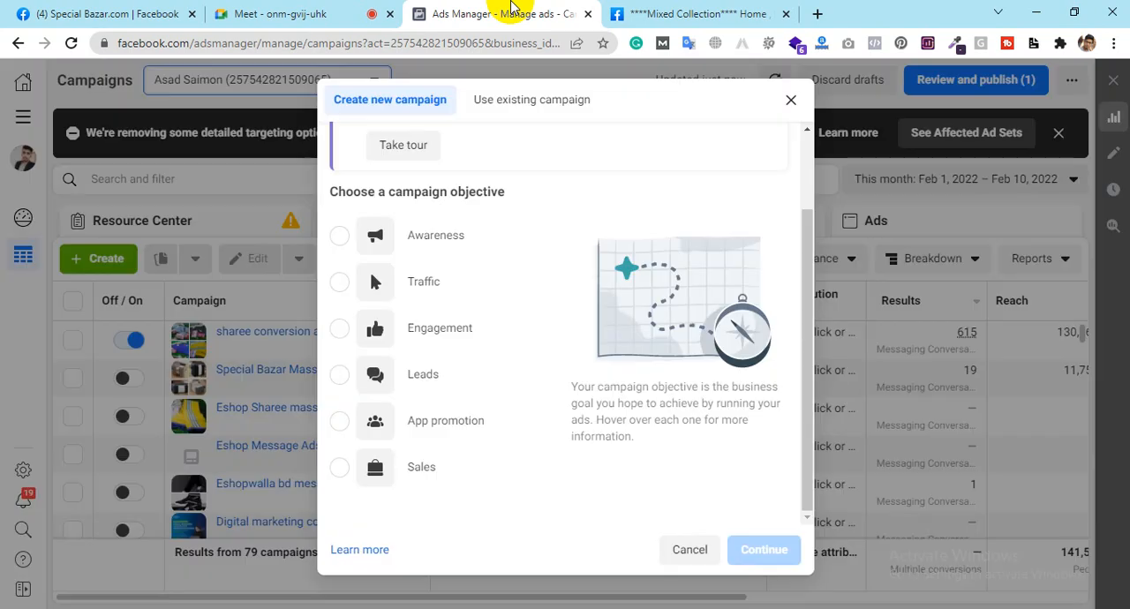
Step: Choose Sales as the campaign objective and continue to the campaign settings
click(341, 468)
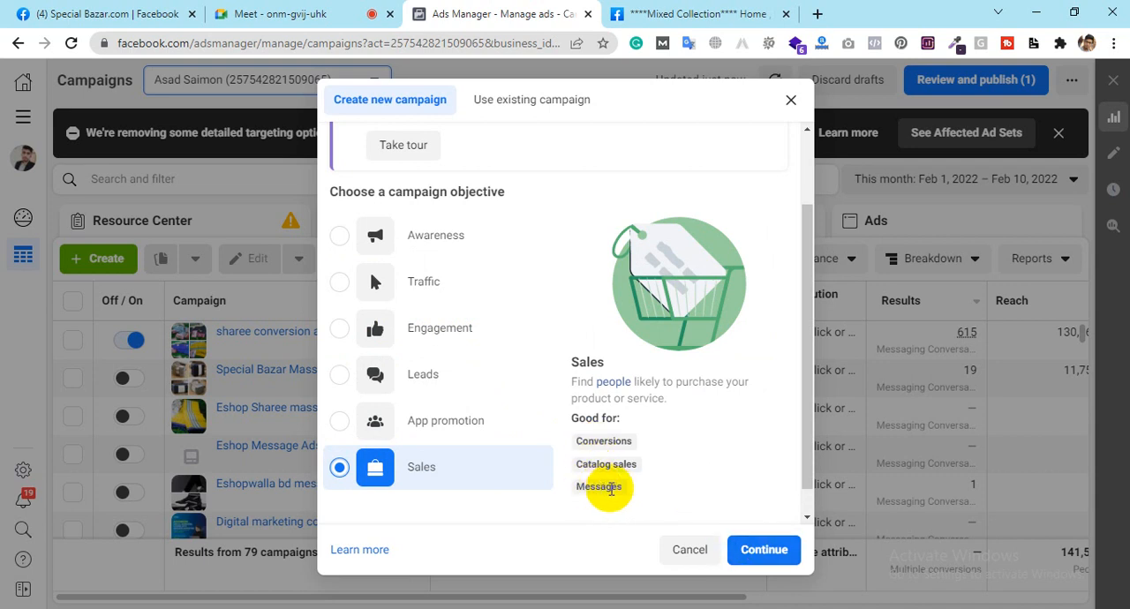
drag(811, 454, 813, 477)
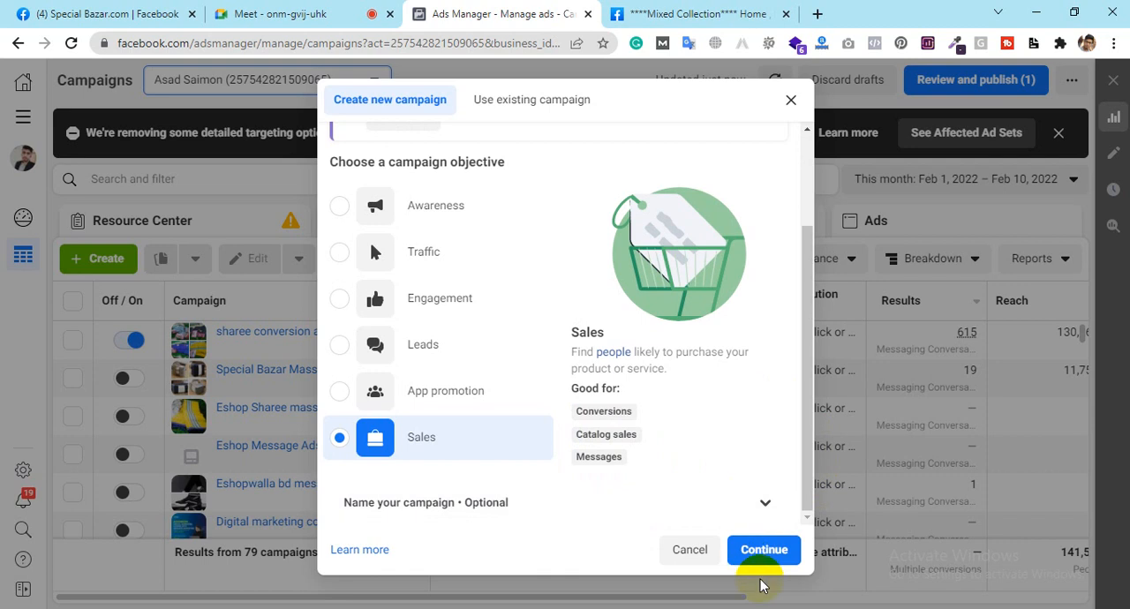
click(759, 554)
Step: Admit another waiting participant to the Google Meet call and return to the campaign settings in Ads Manager
click(249, 9)
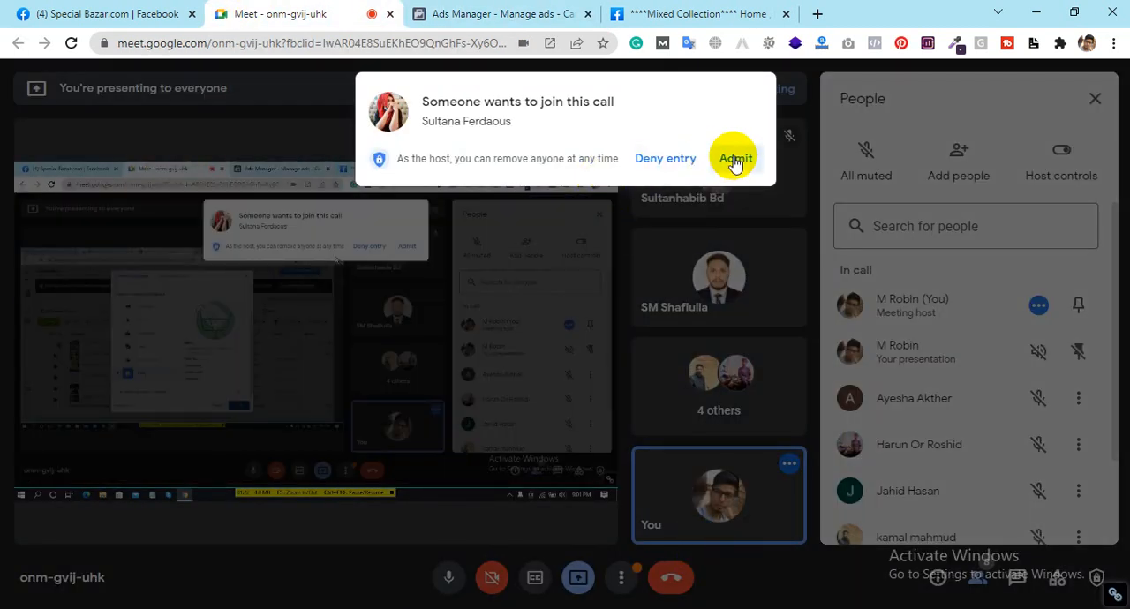
click(735, 163)
click(459, 10)
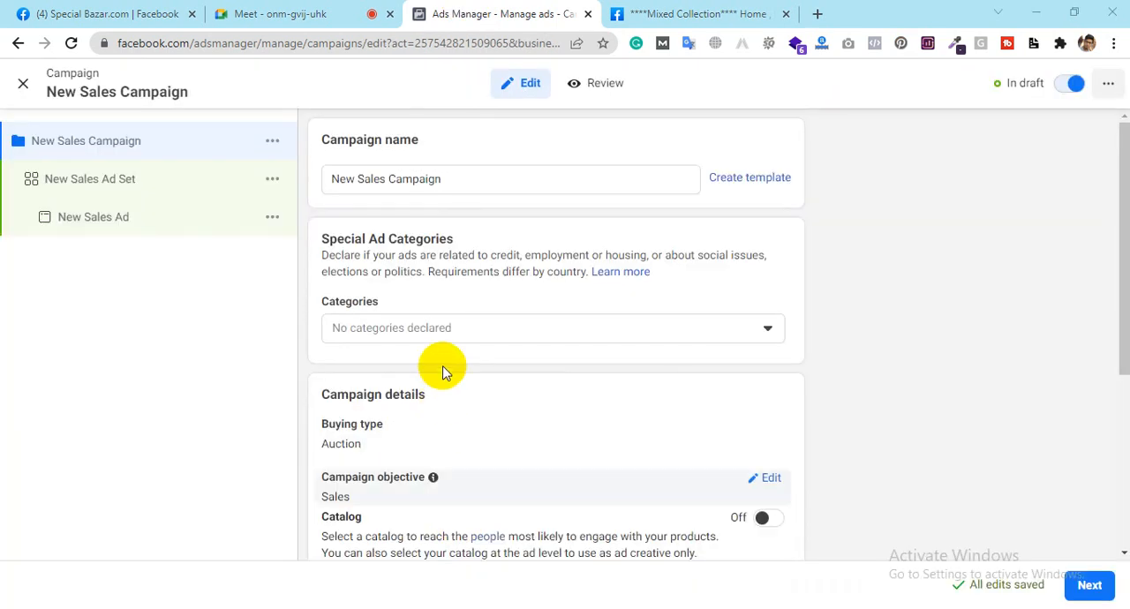
Step: Rename the campaign as "Special Bazar Sales Campaign $10"
click(450, 177)
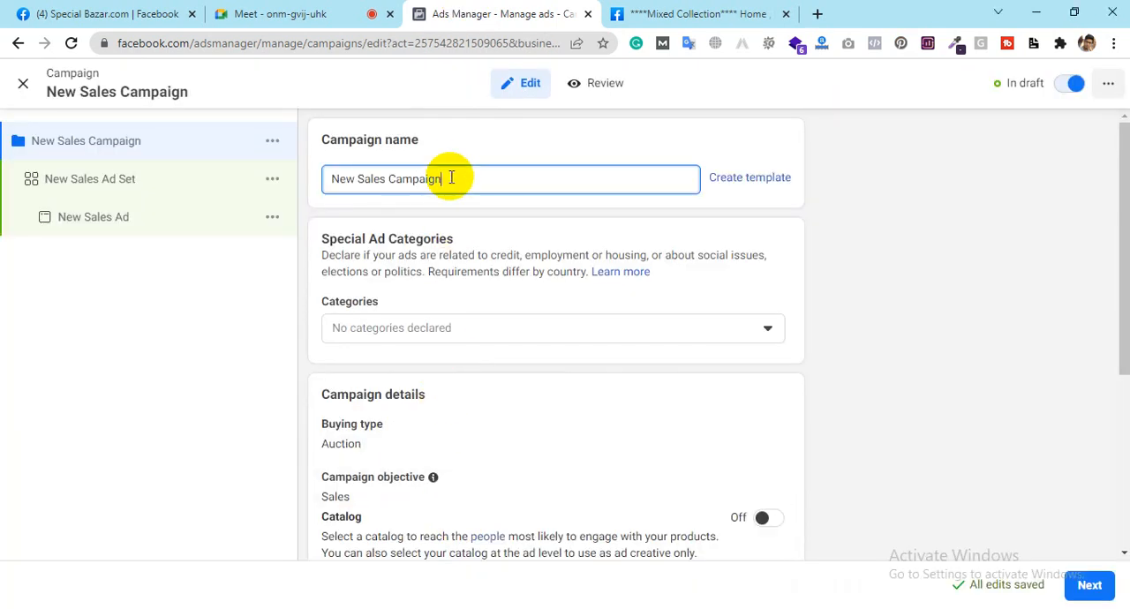
triple_click(451, 178)
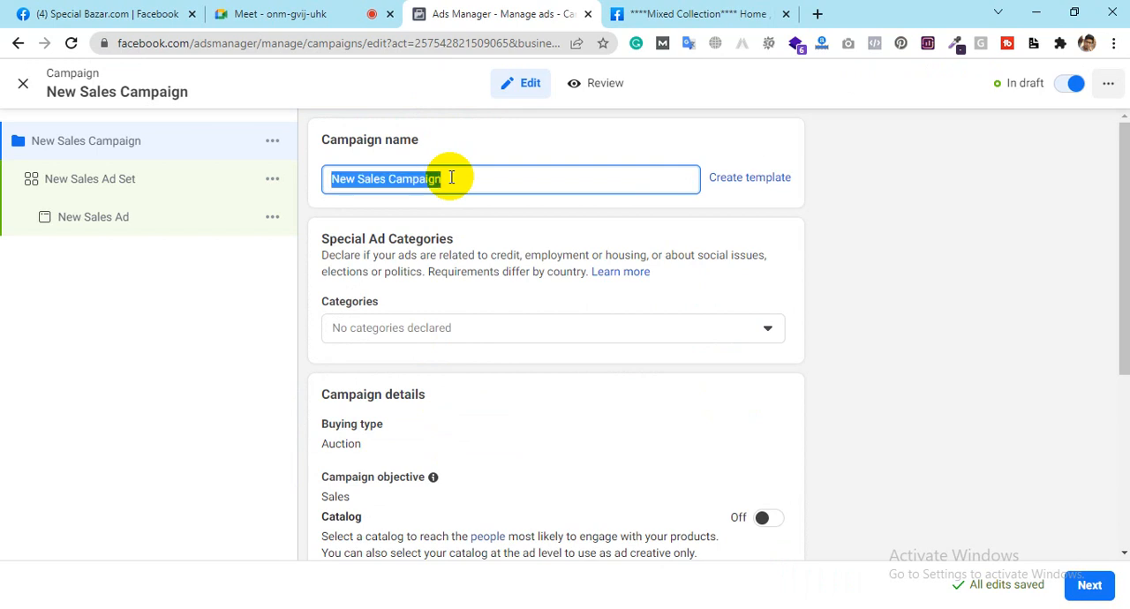
text(S)
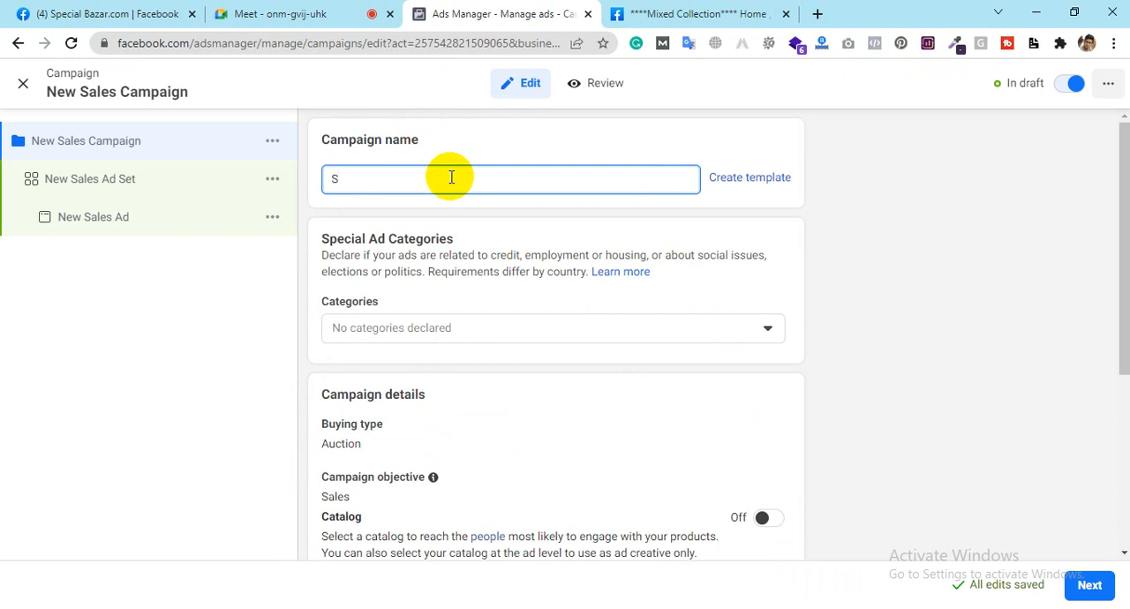
text(pecial Bazar )
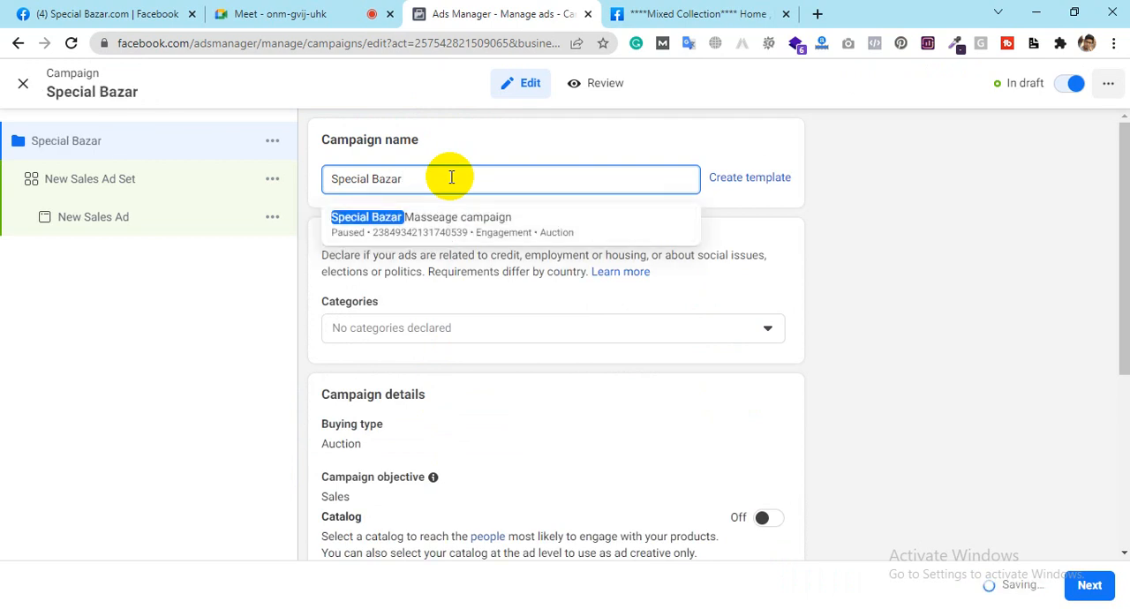
text(Sla)
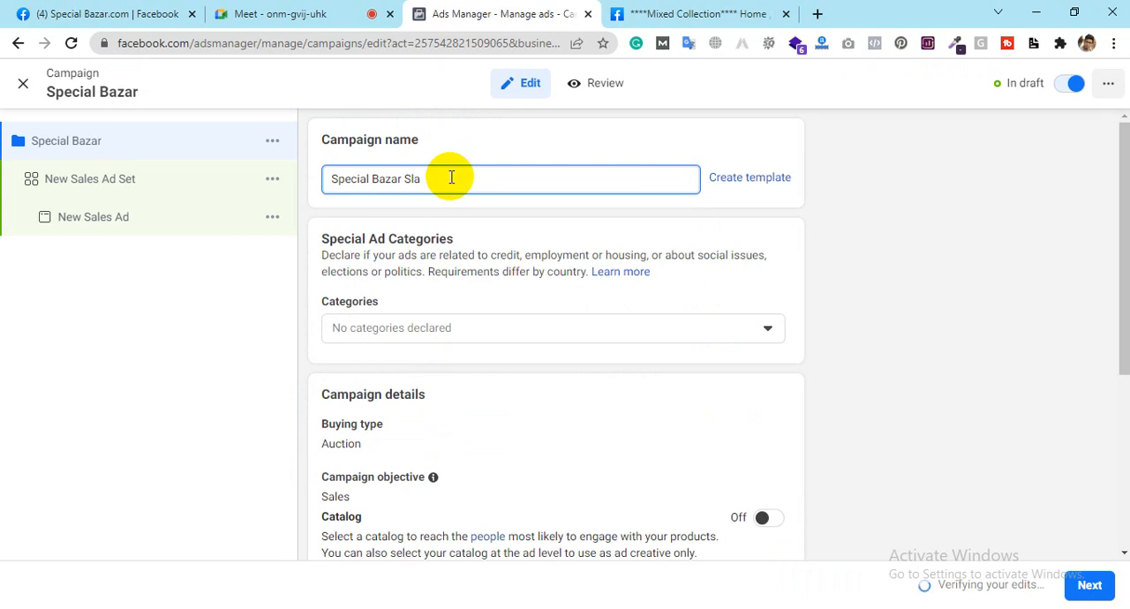
key(BackSpace)
key(BackSpace)
text(ale)
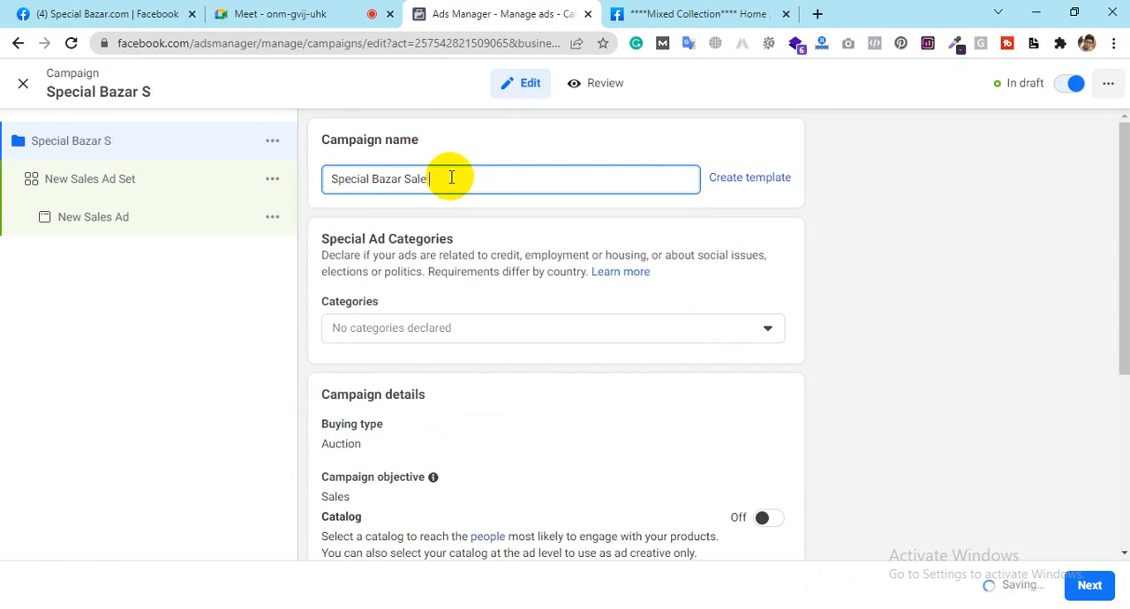
text(s Cam)
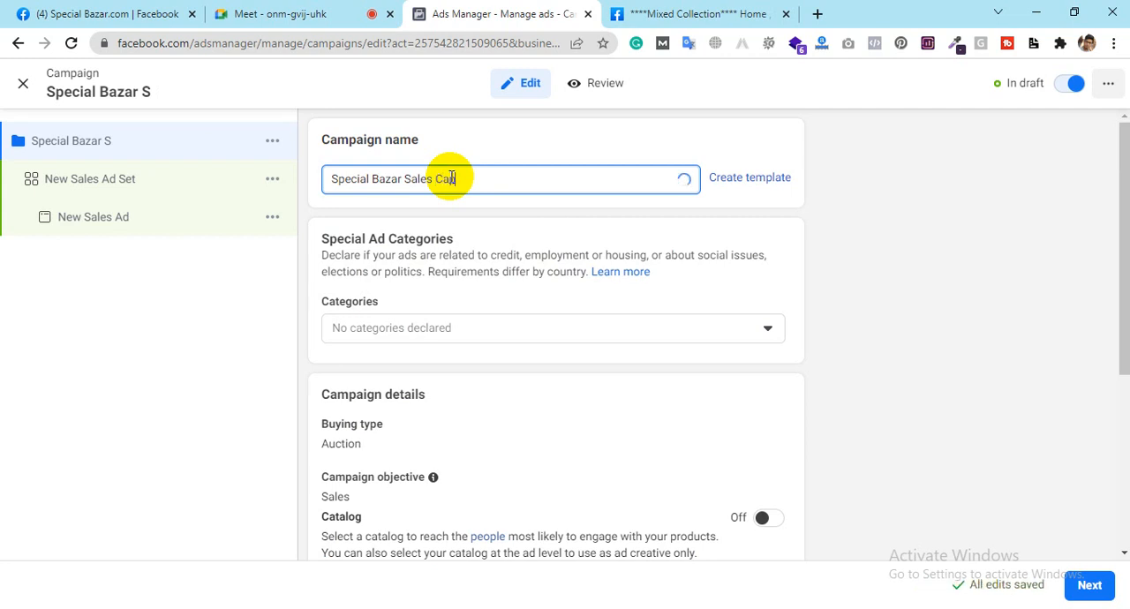
text(p)
key(BackSpace)
text(mpaign)
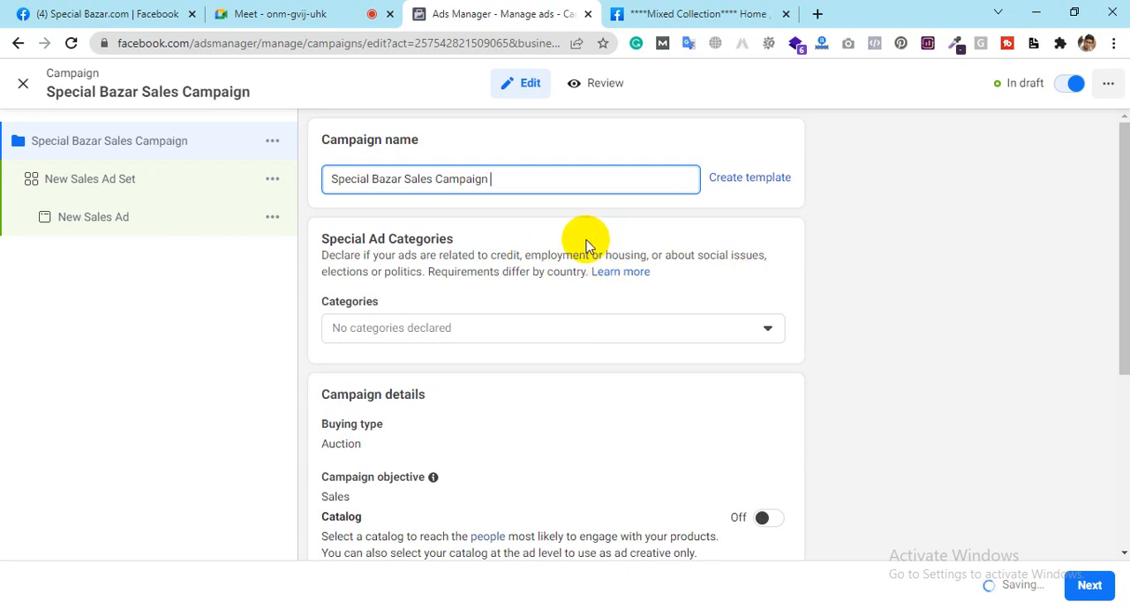
text( $10)
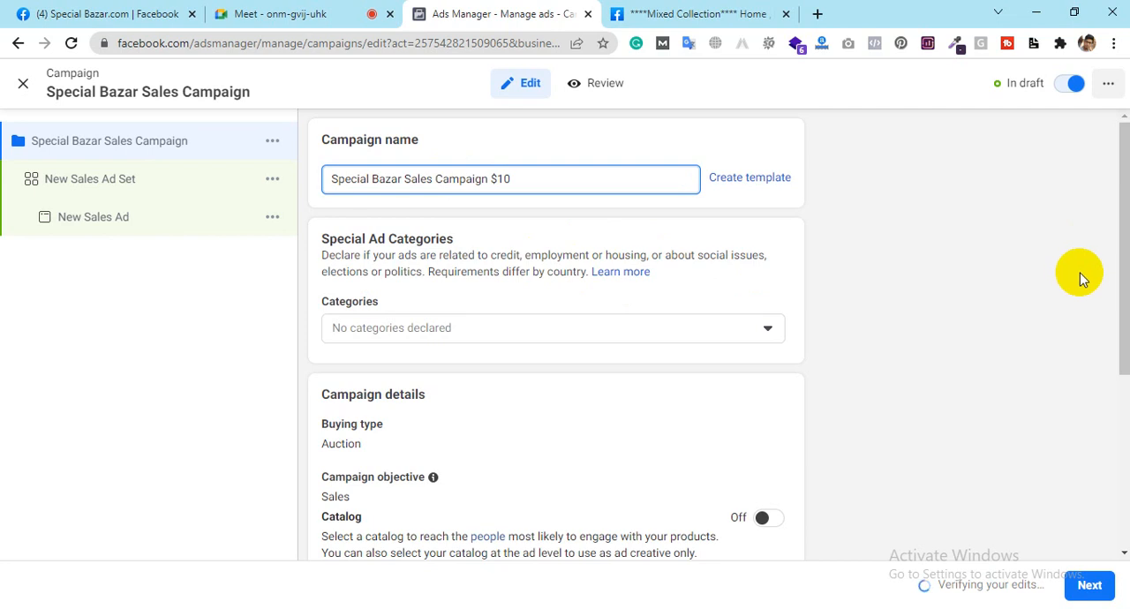
Step: Proceed from the campaign settings to the ad set and choose Messenger as the conversion location
scroll(988, 297, down, 2)
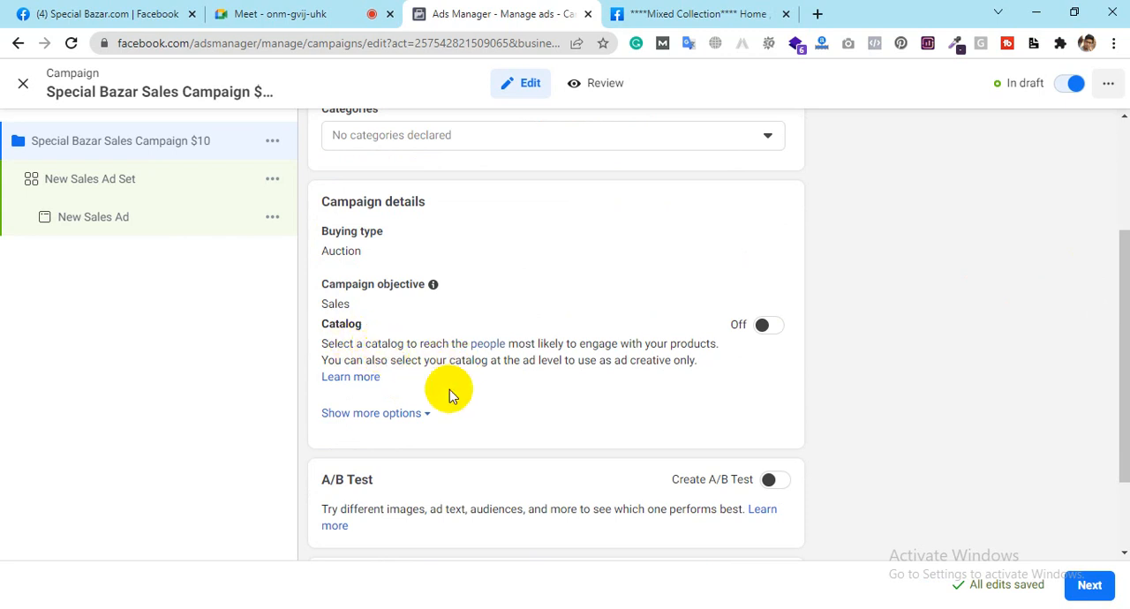
scroll(406, 481, down, 2)
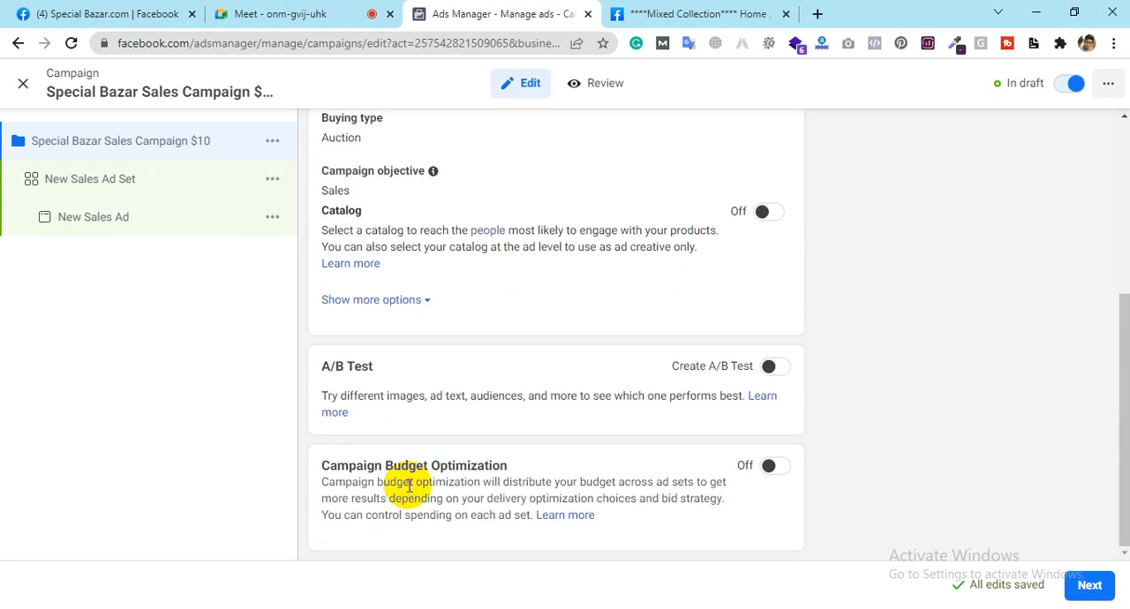
click(1088, 587)
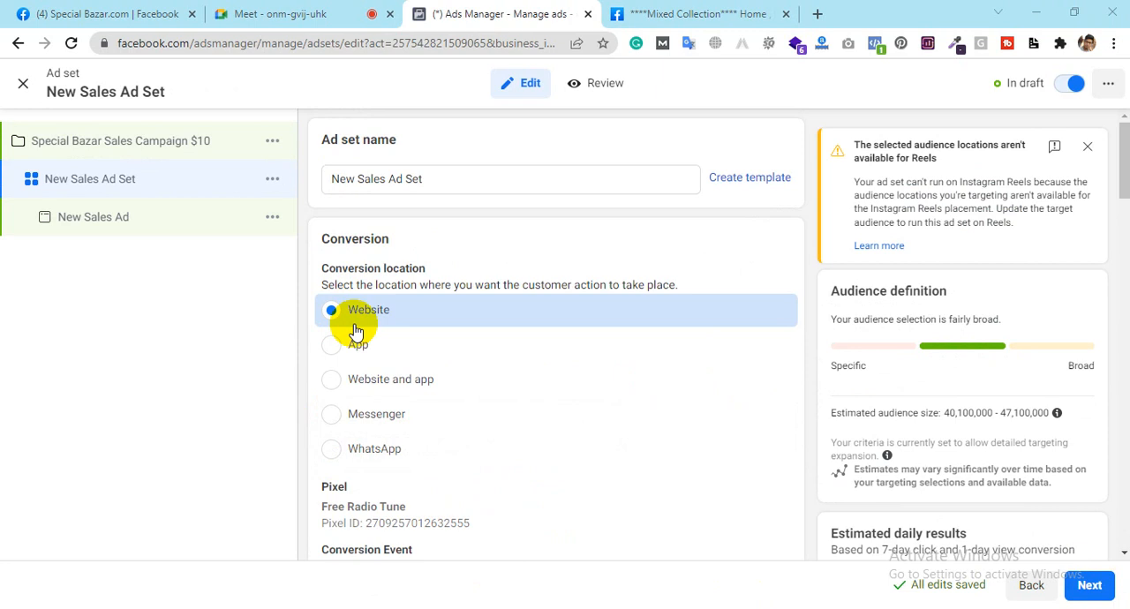
click(330, 416)
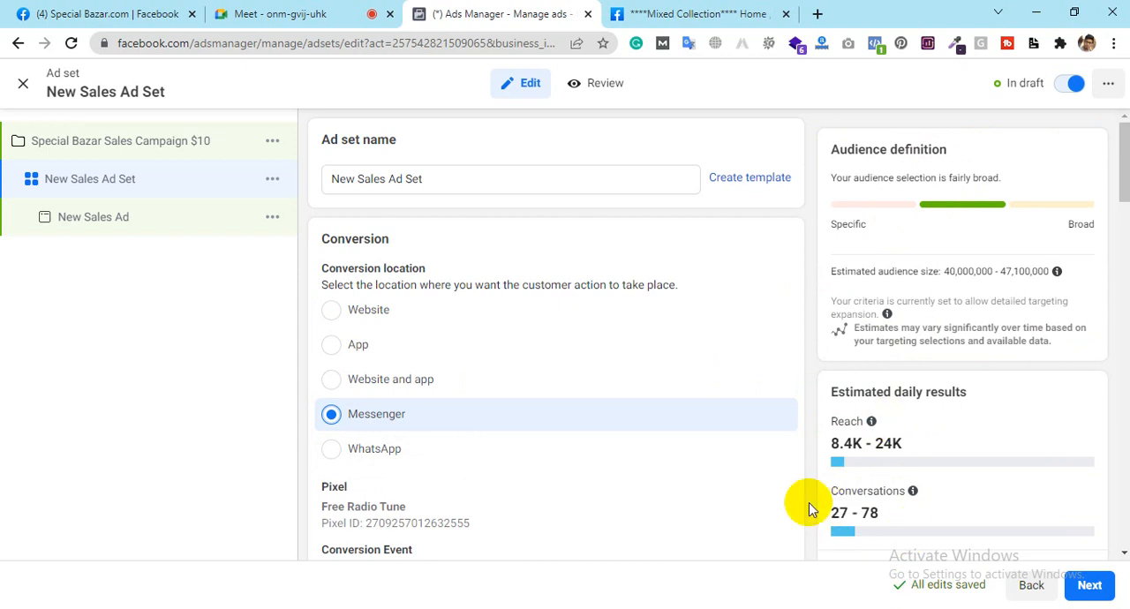
Step: Examine the conversion events available for the Messenger conversion location and the pixel assigned to the ad set
mouse_move(912, 491)
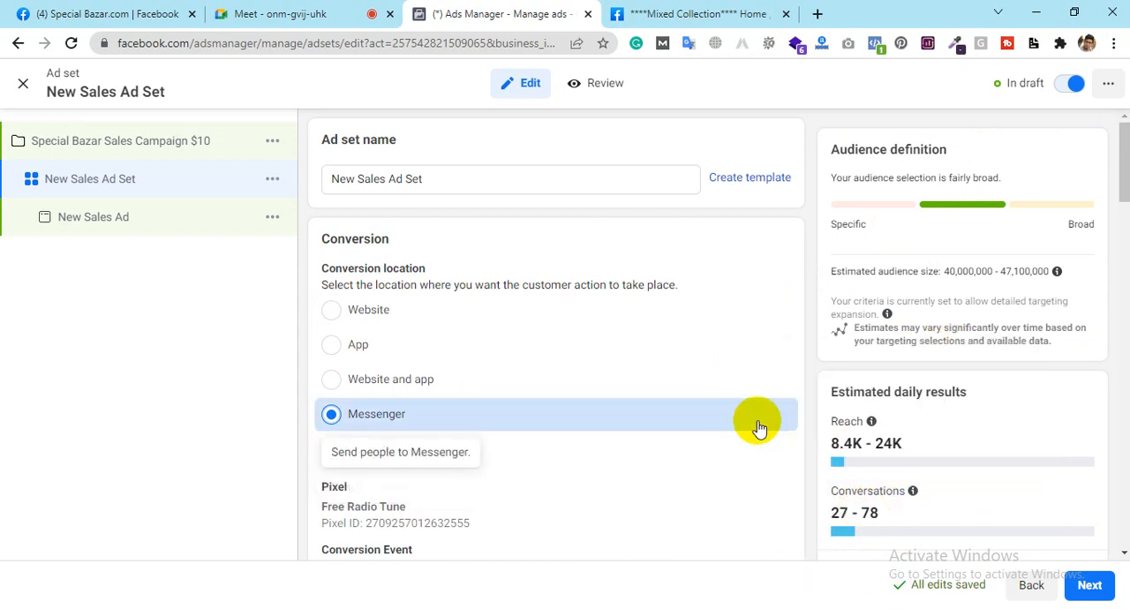
scroll(759, 428, down, 3)
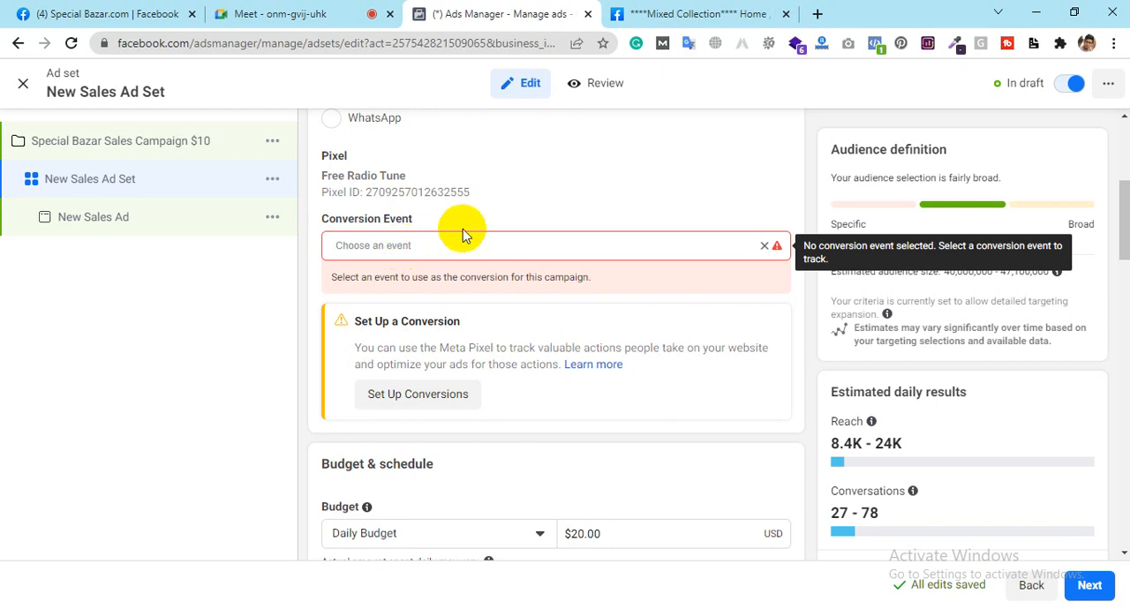
scroll(466, 232, up, 3)
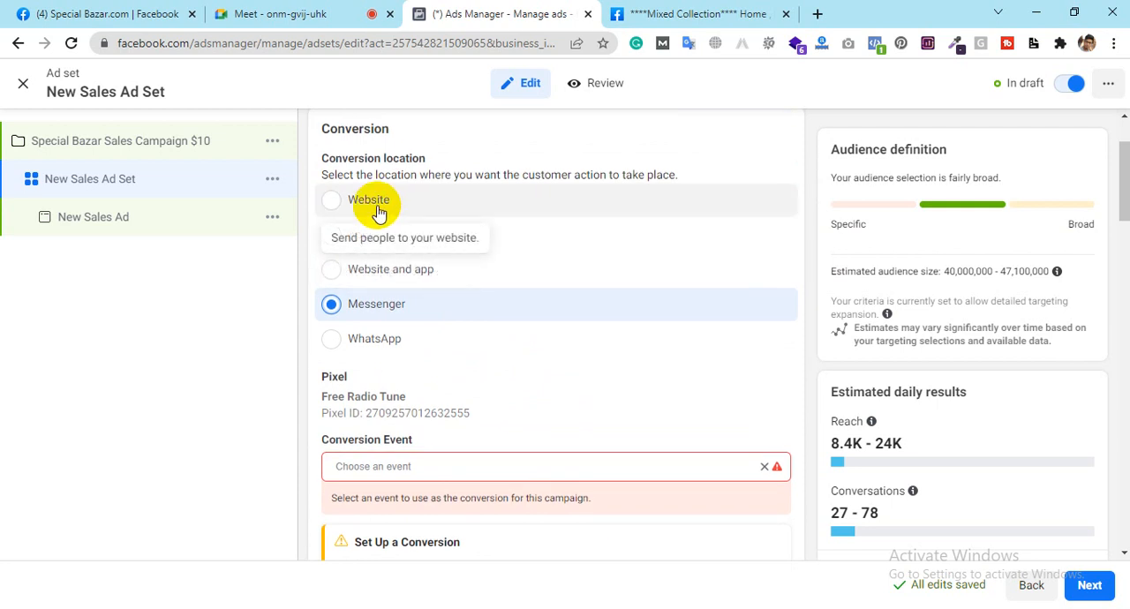
scroll(565, 365, down, 3)
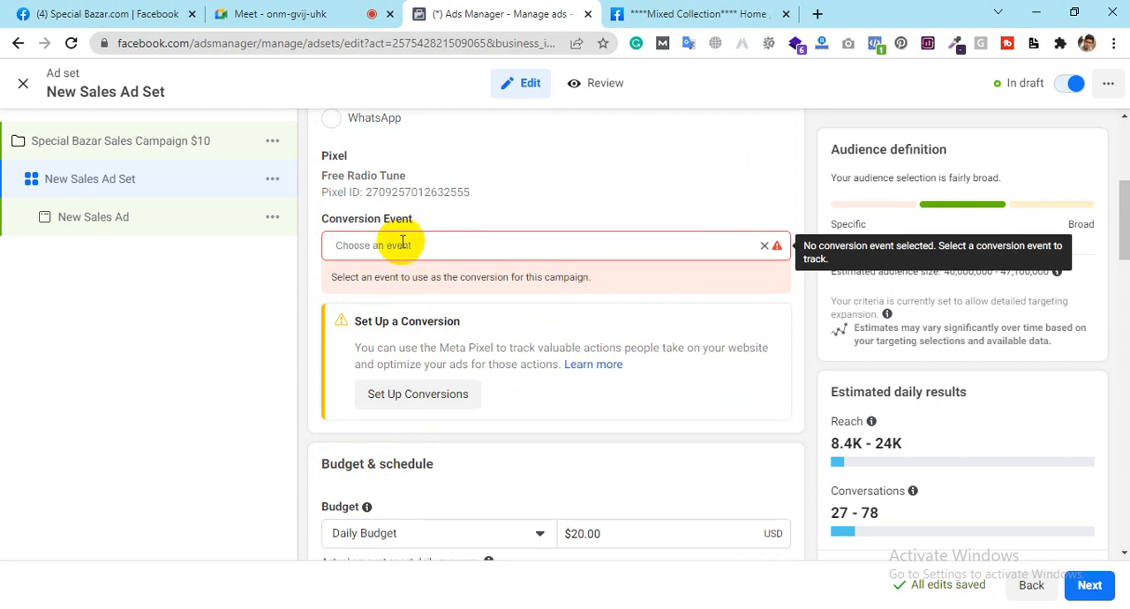
click(403, 244)
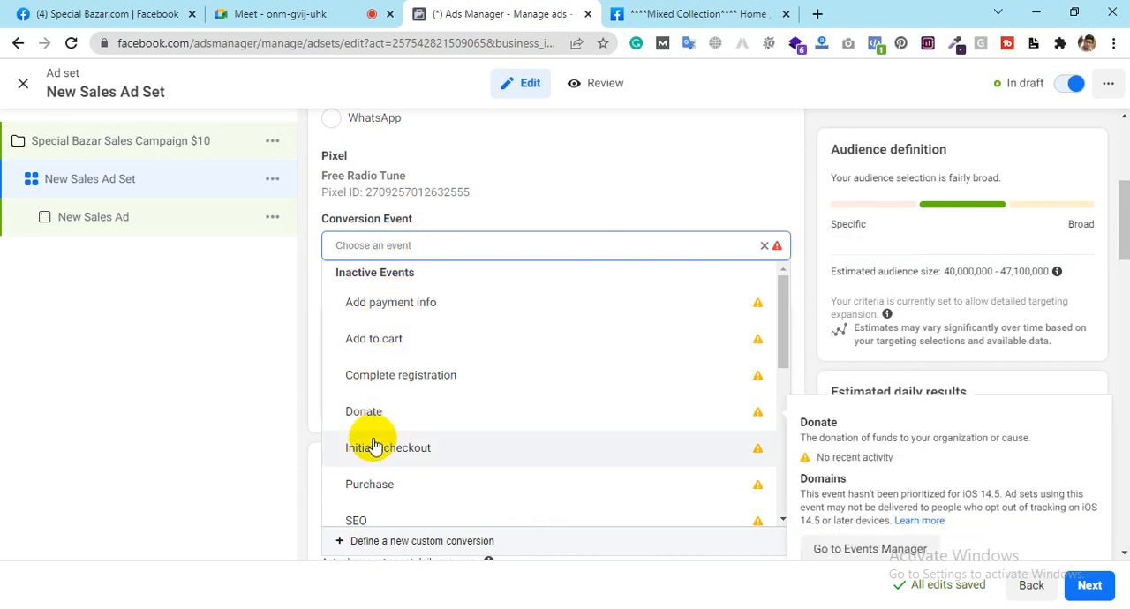
scroll(374, 441, down, 1)
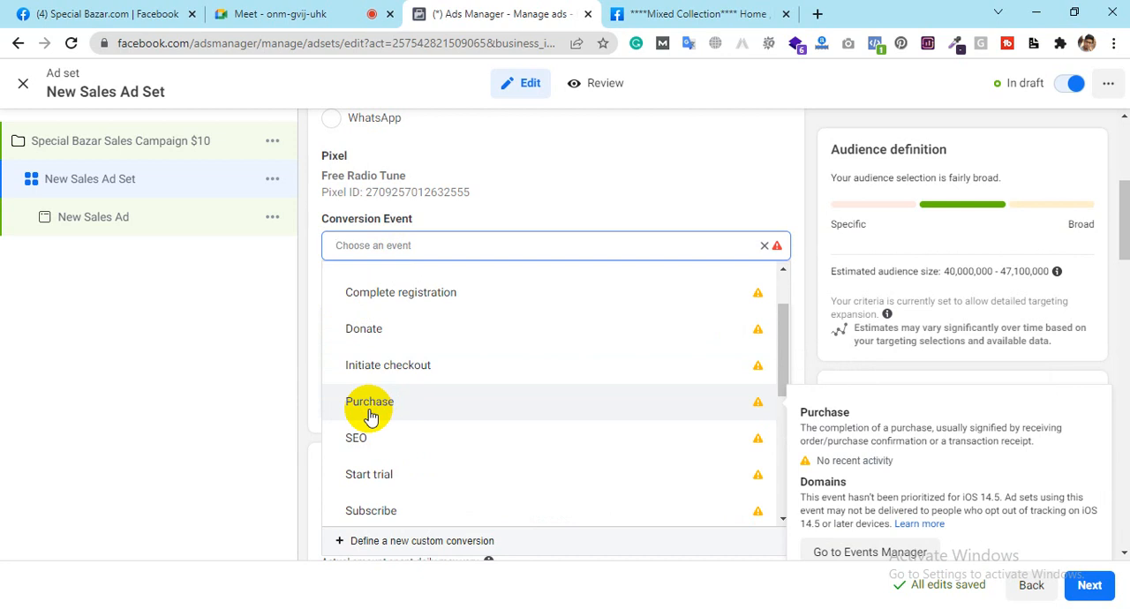
scroll(370, 414, down, 2)
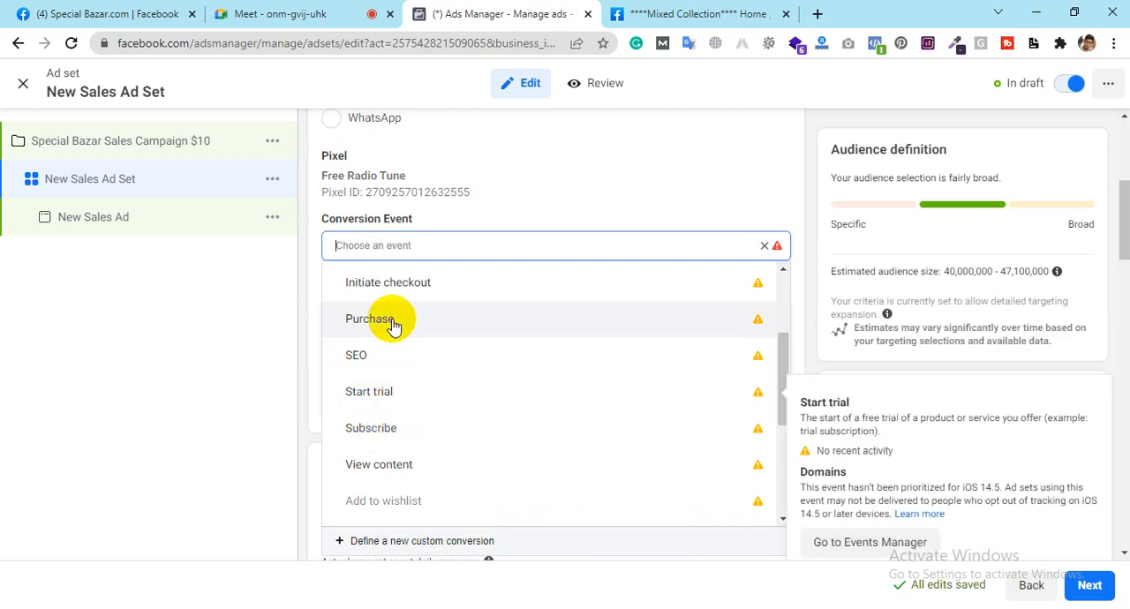
scroll(402, 328, up, 1)
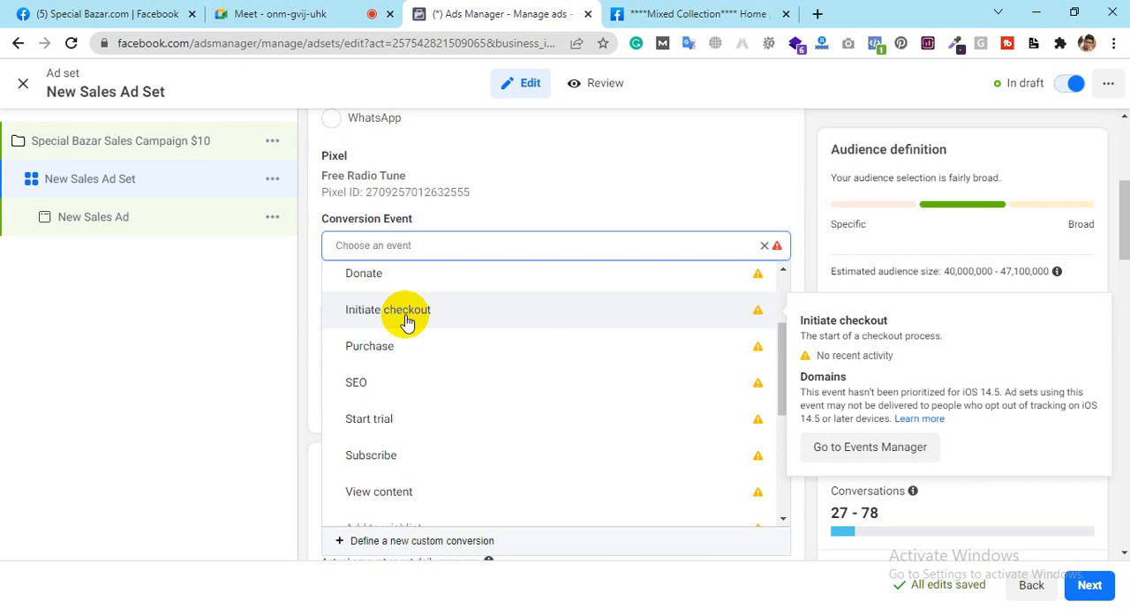
scroll(406, 322, up, 2)
scroll(406, 322, down, 5)
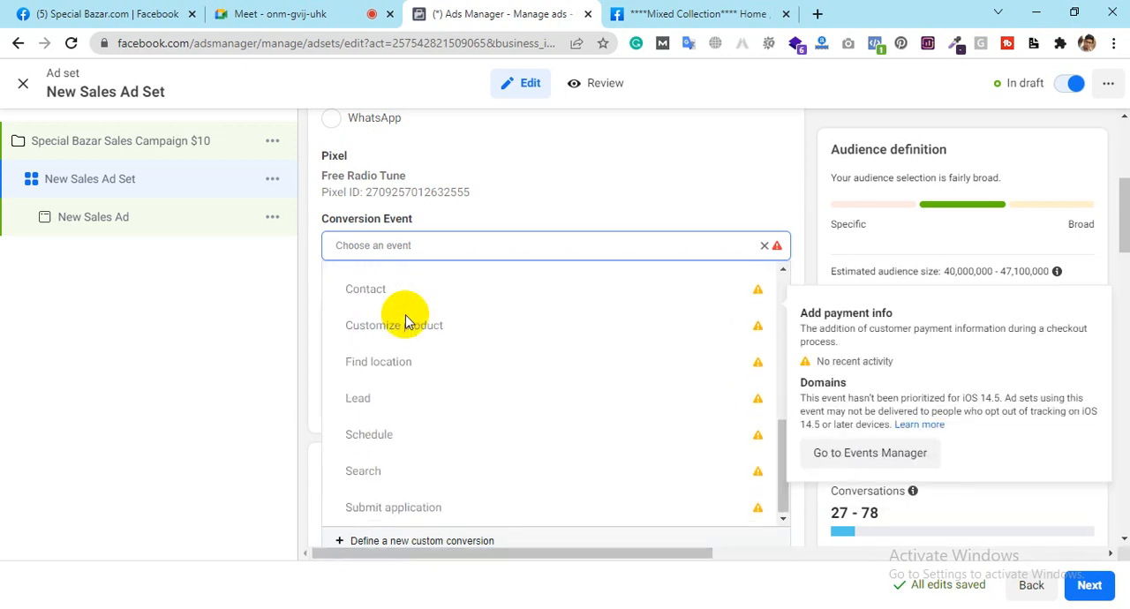
scroll(406, 322, up, 5)
scroll(406, 322, down, 3)
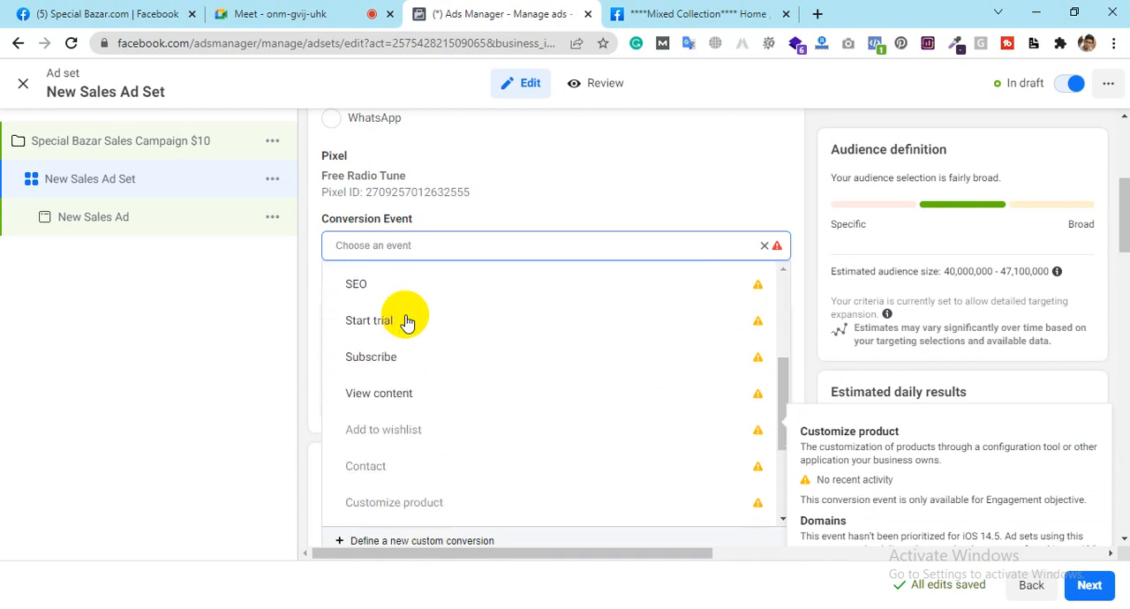
scroll(406, 323, down, 3)
scroll(406, 322, up, 5)
scroll(406, 322, down, 3)
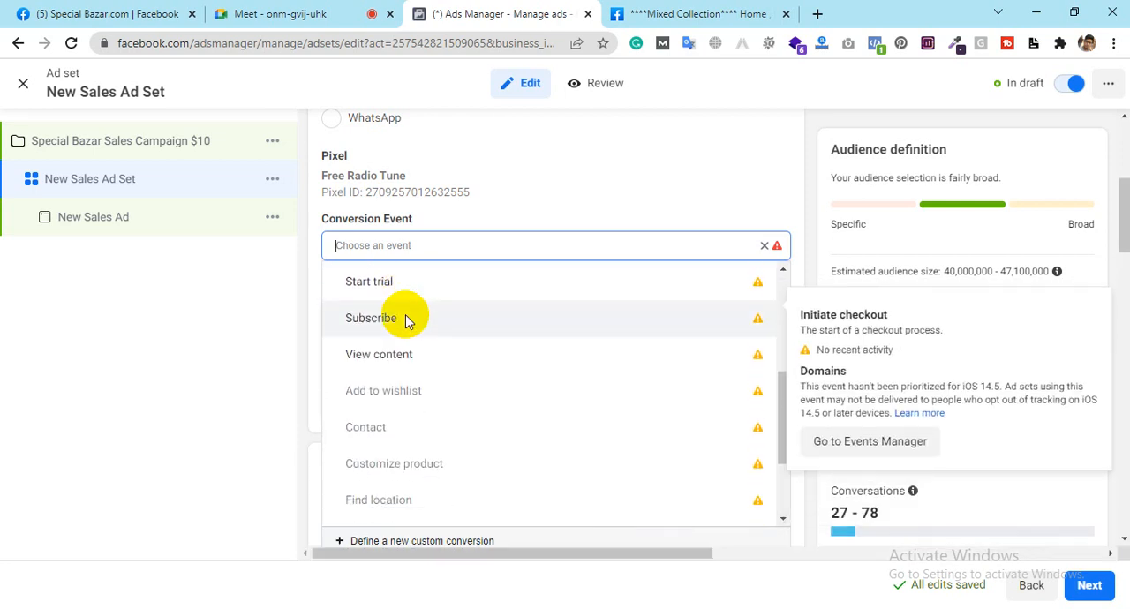
scroll(406, 322, down, 3)
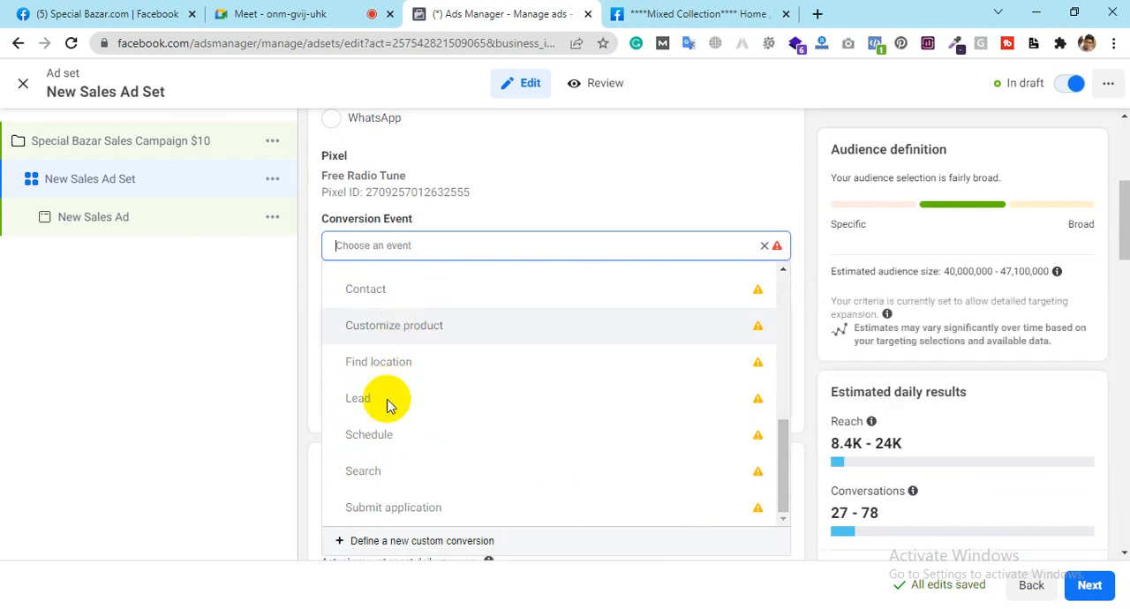
scroll(416, 410, up, 1)
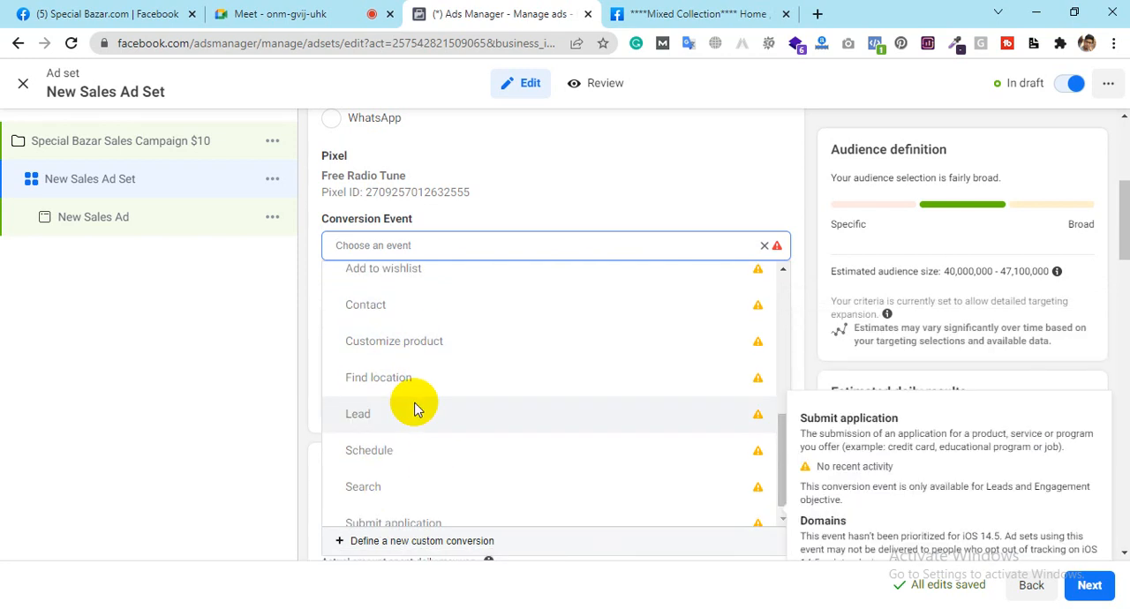
scroll(415, 407, up, 3)
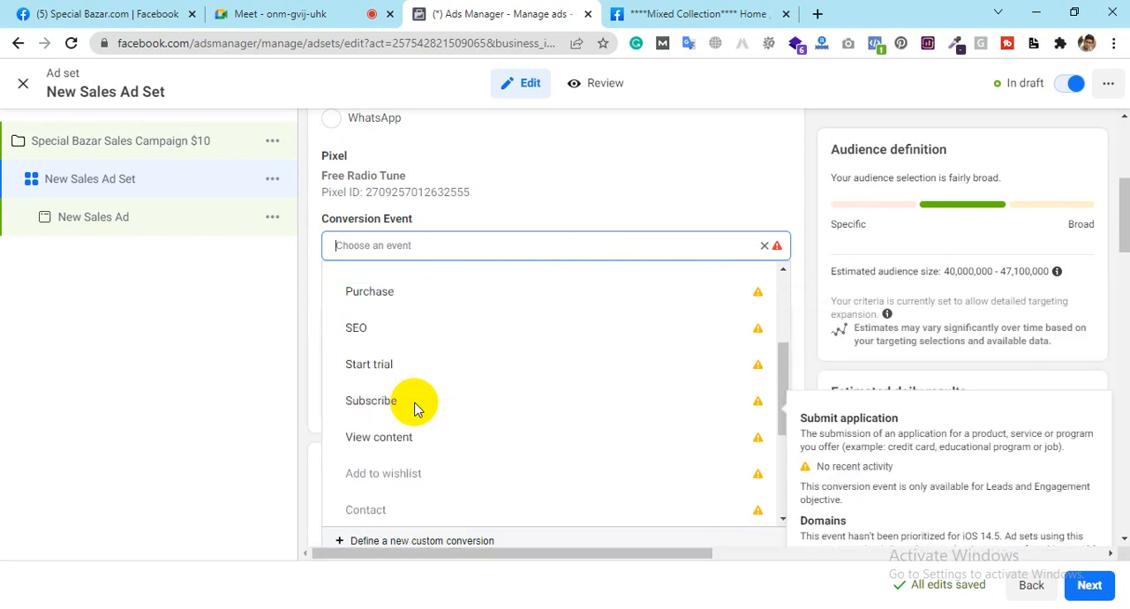
click(300, 258)
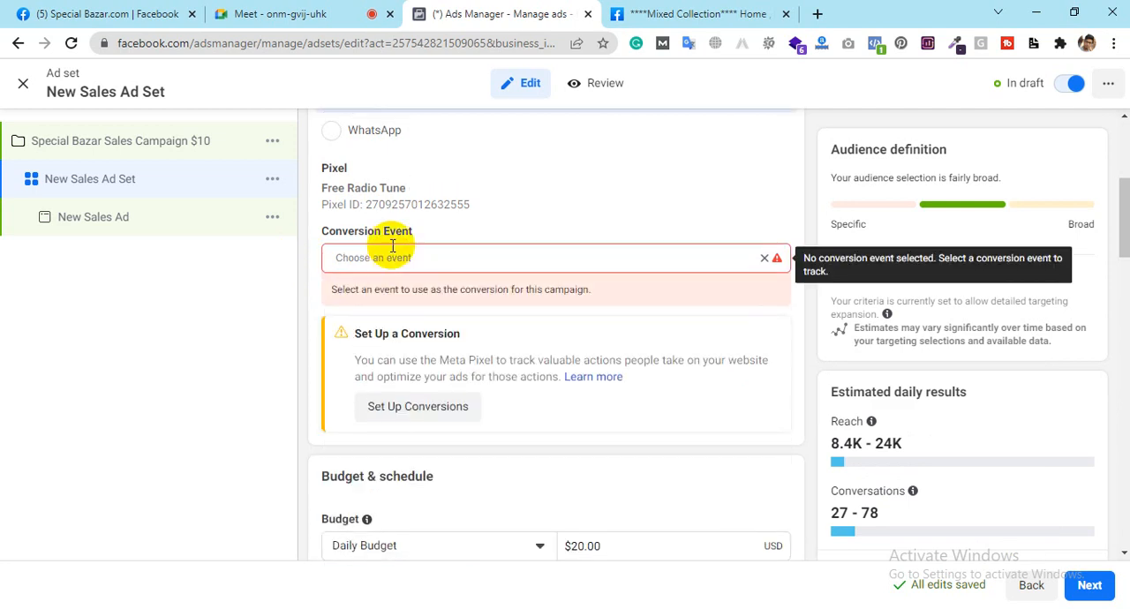
scroll(393, 246, up, 3)
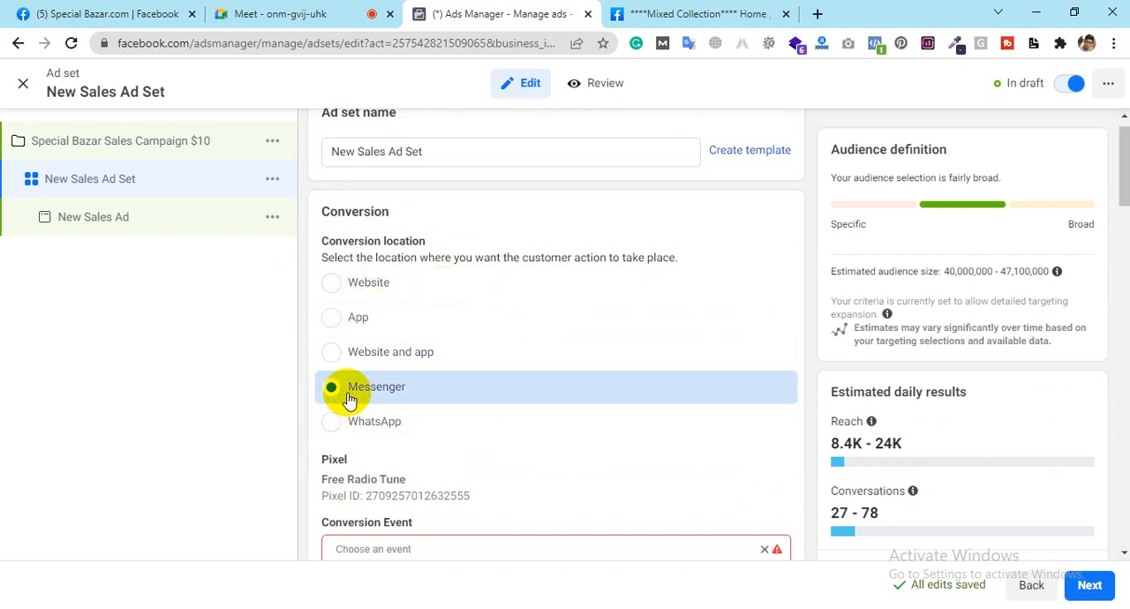
scroll(344, 395, down, 1)
scroll(349, 399, down, 1)
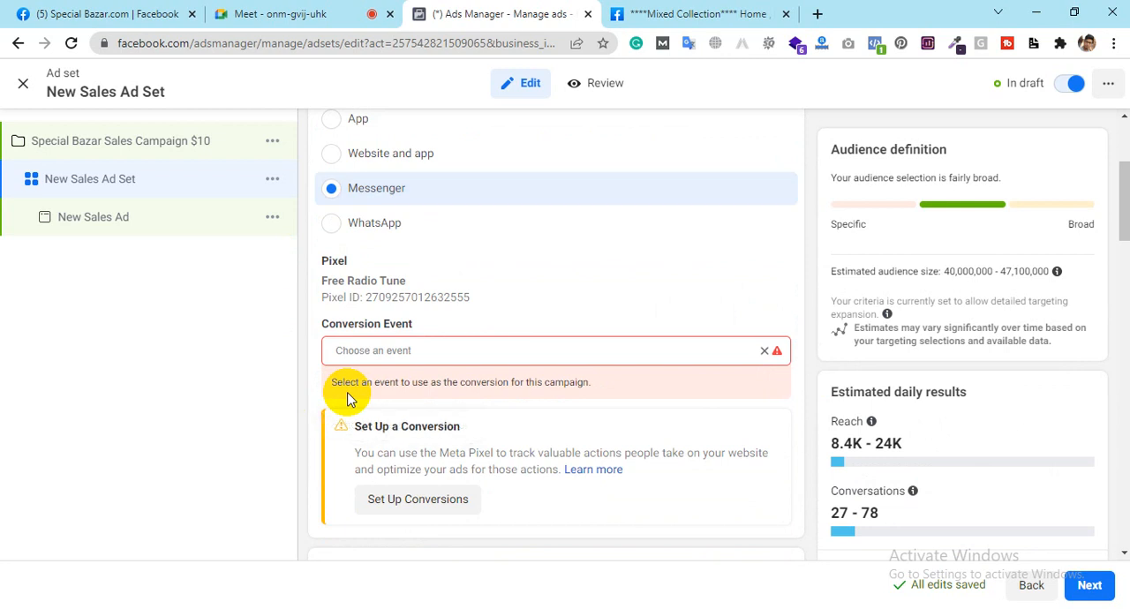
drag(318, 281, 474, 299)
click(474, 299)
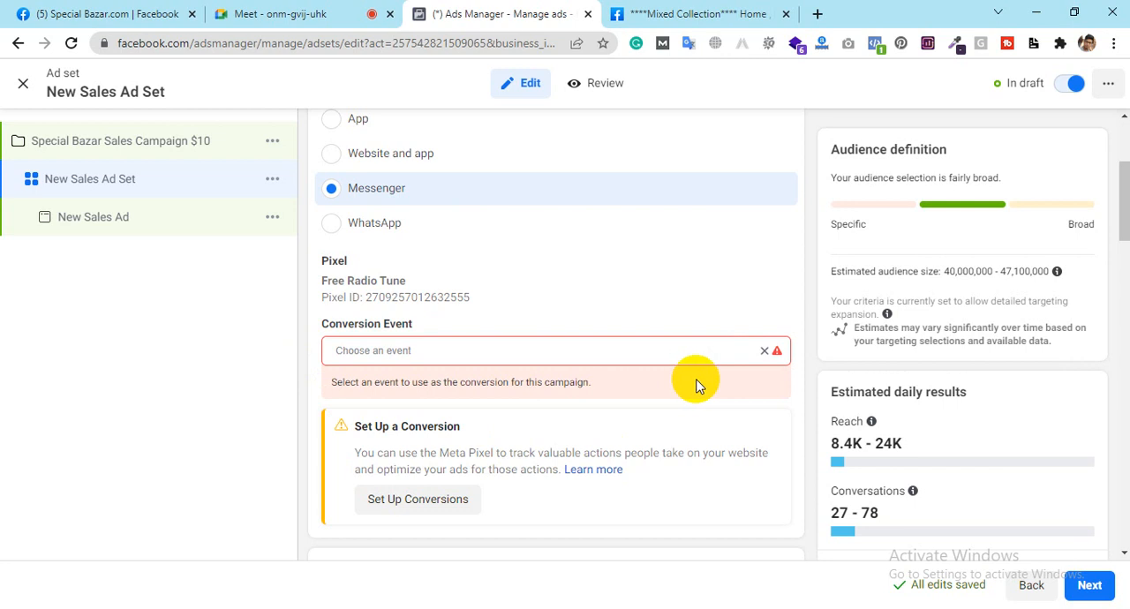
Step: Set the ad set's daily budget to $10.00
scroll(805, 380, down, 1)
scroll(806, 380, down, 4)
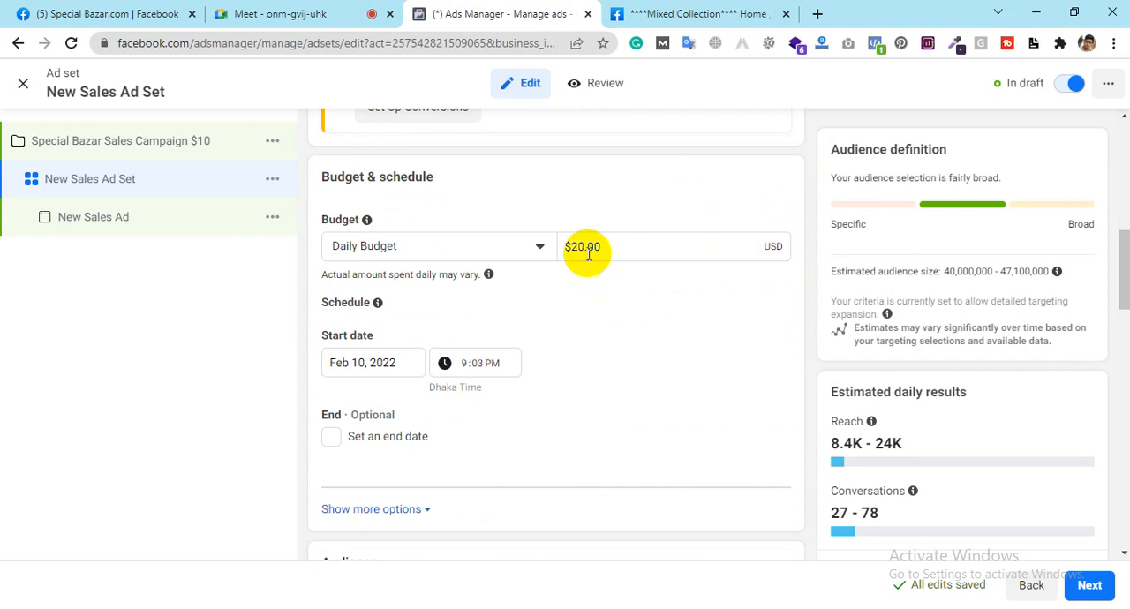
click(578, 248)
key(BackSpace)
text(1)
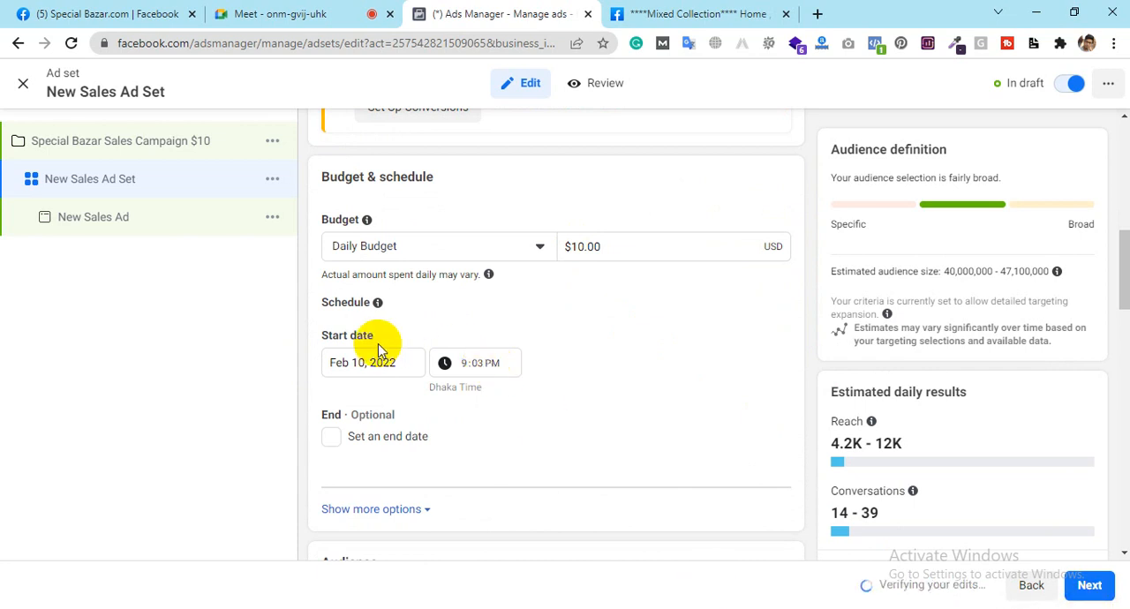
Step: Enable an end date for the ad set schedule and set it to Feb 15, 2022
click(329, 438)
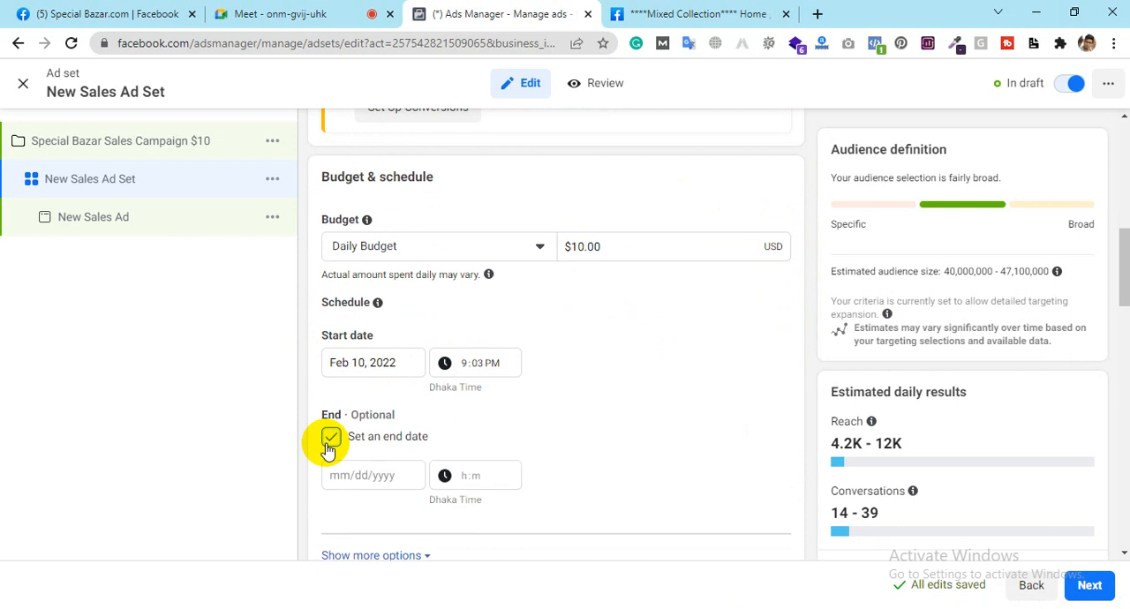
click(362, 474)
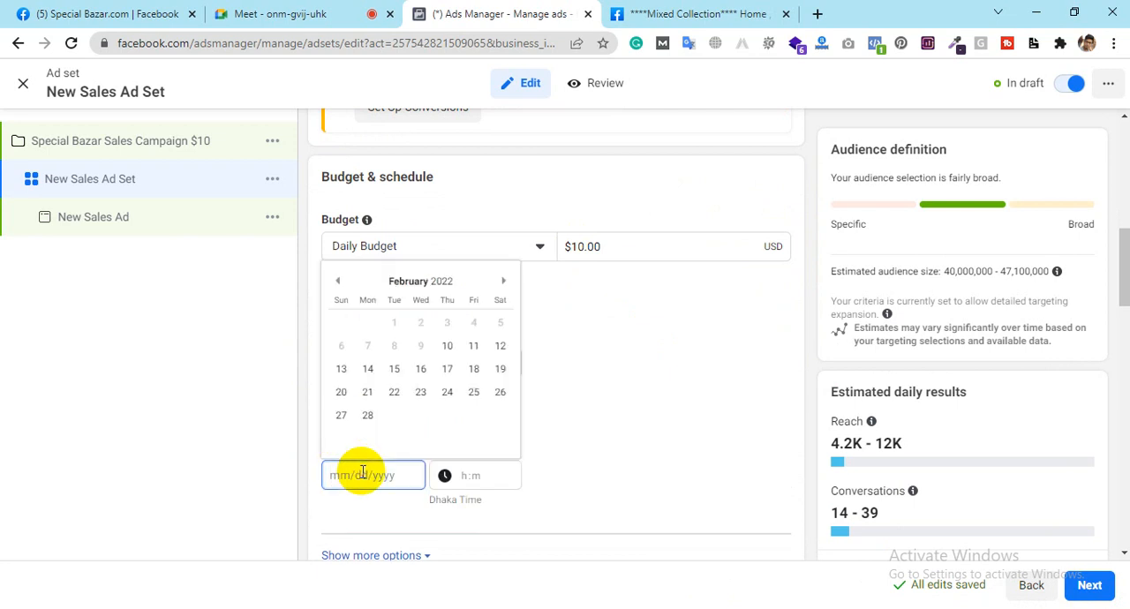
click(395, 371)
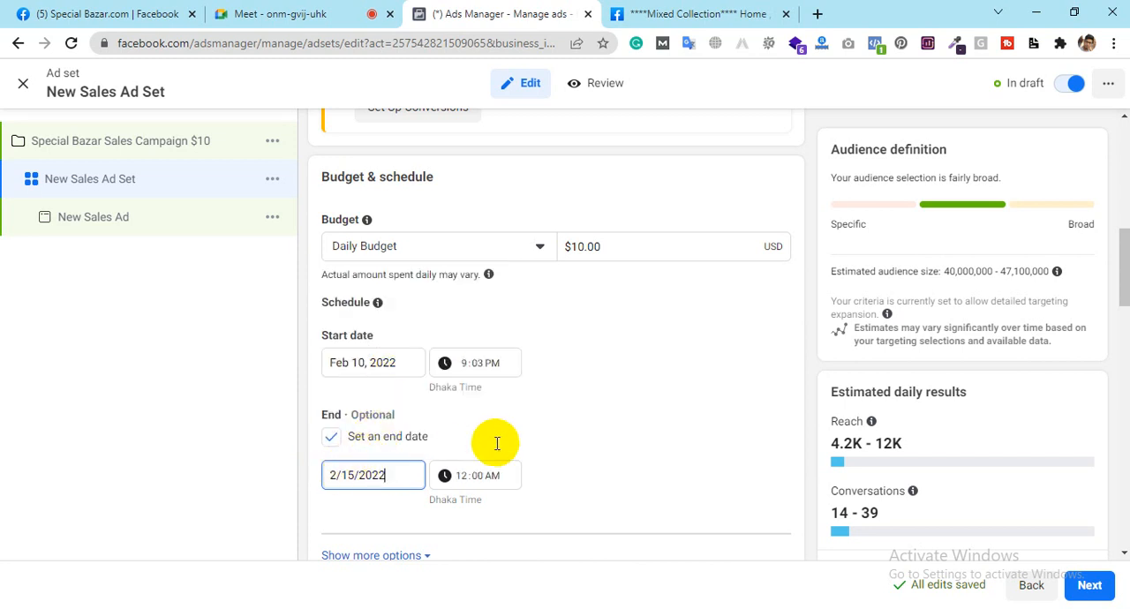
click(612, 426)
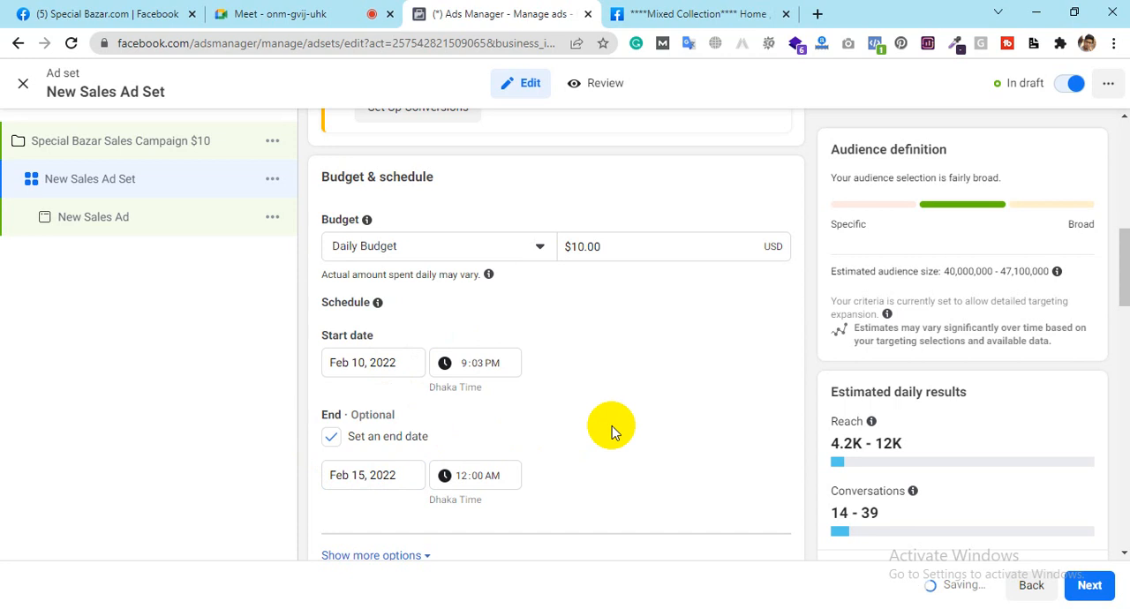
Step: Look over the ad set's audience settings and switch to Special Bazar's Mixed Collection post on Facebook to read its description
scroll(611, 425, down, 3)
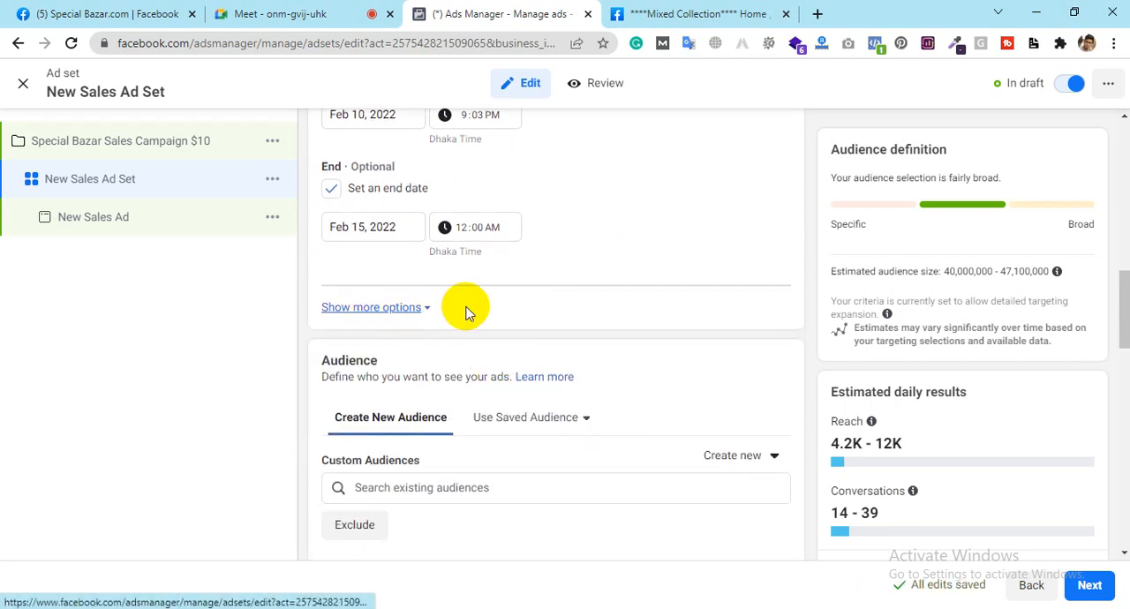
scroll(459, 309, down, 1)
scroll(484, 312, down, 2)
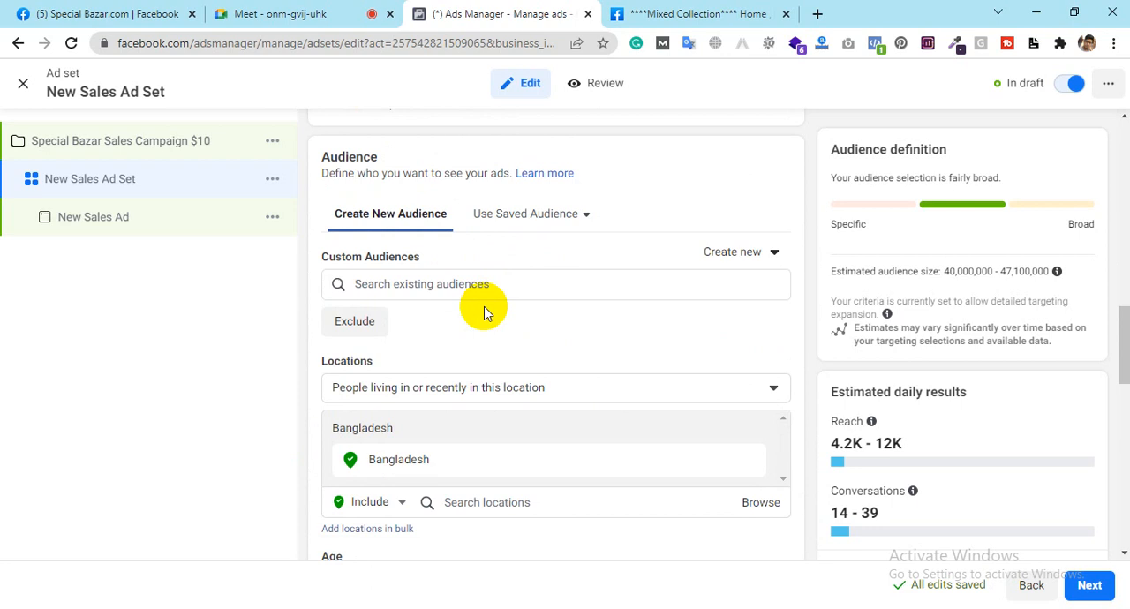
scroll(484, 312, down, 1)
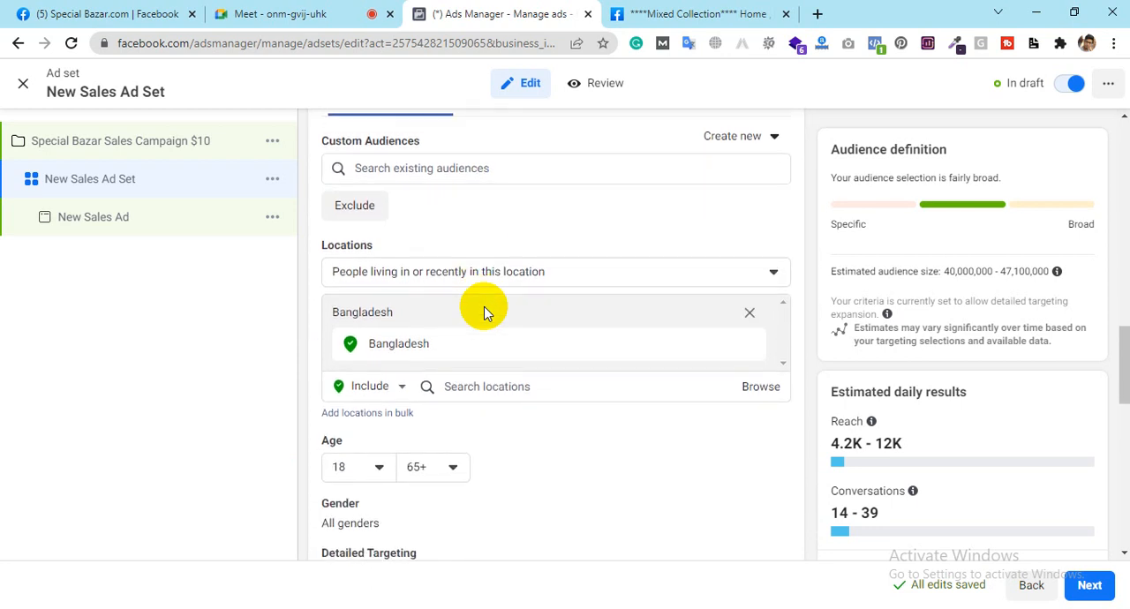
click(652, 14)
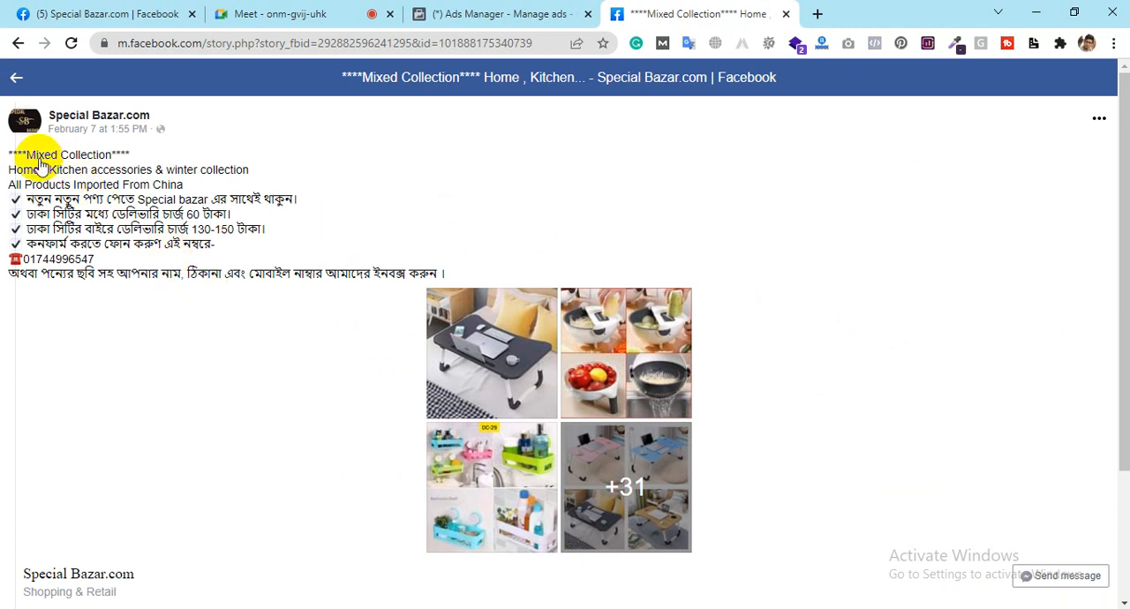
scroll(312, 301, down, 2)
scroll(313, 301, up, 2)
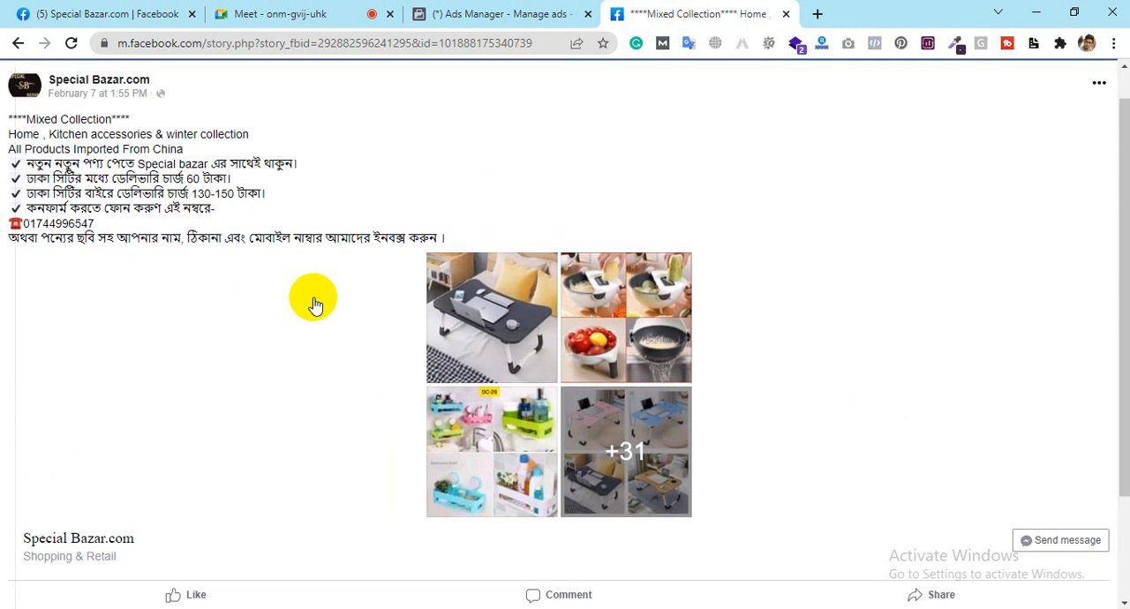
Step: Browse the Special Bazar product photos, starting from the vegetable cutter picture in the Mixed Collection post
click(611, 343)
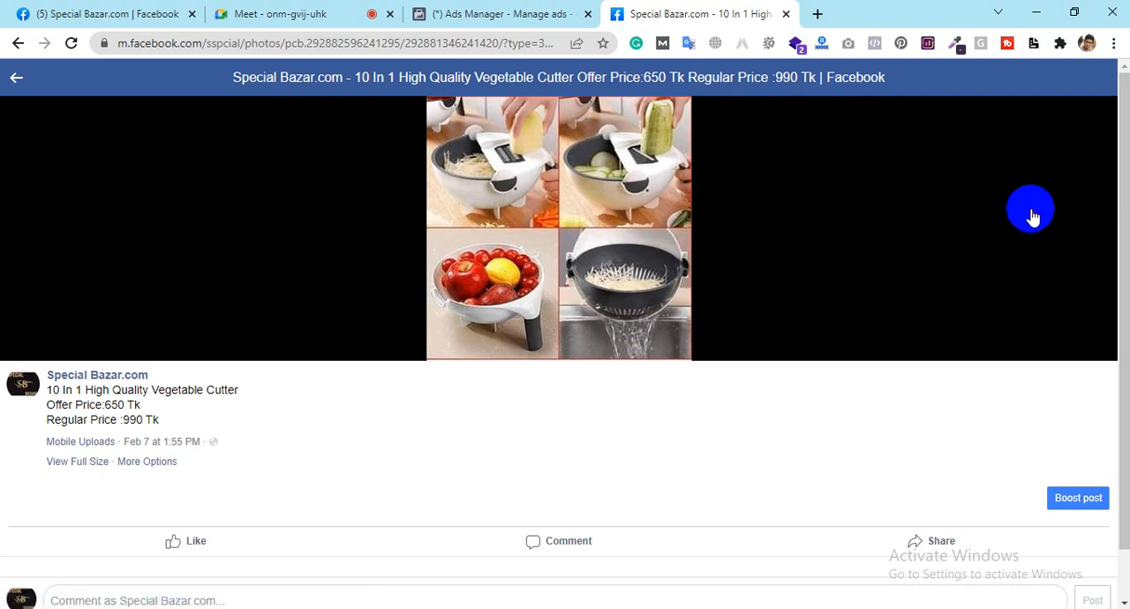
click(1103, 223)
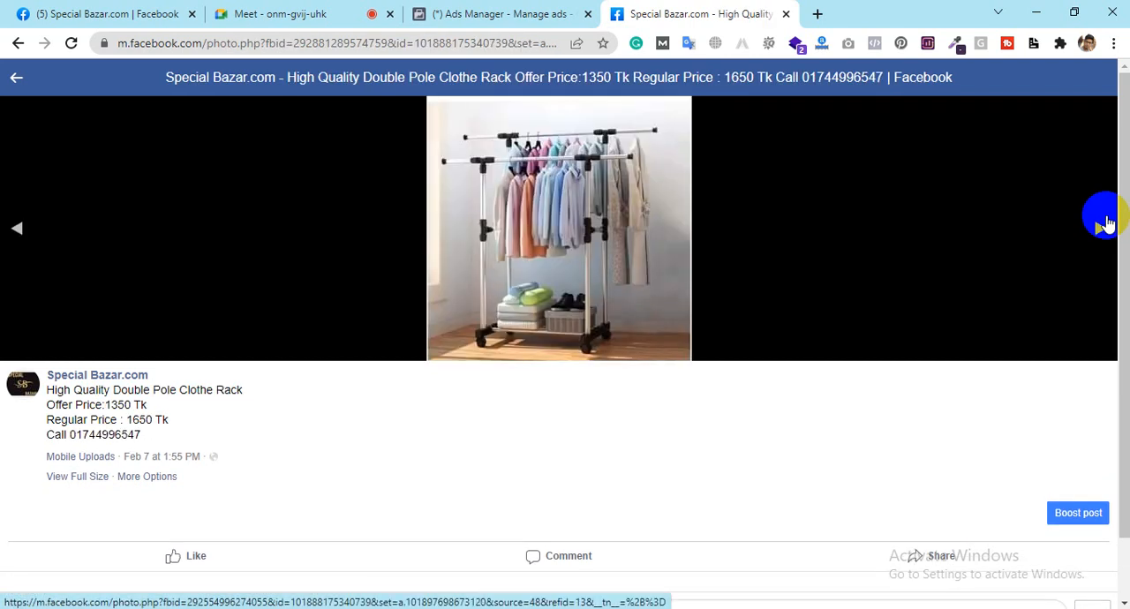
click(1107, 224)
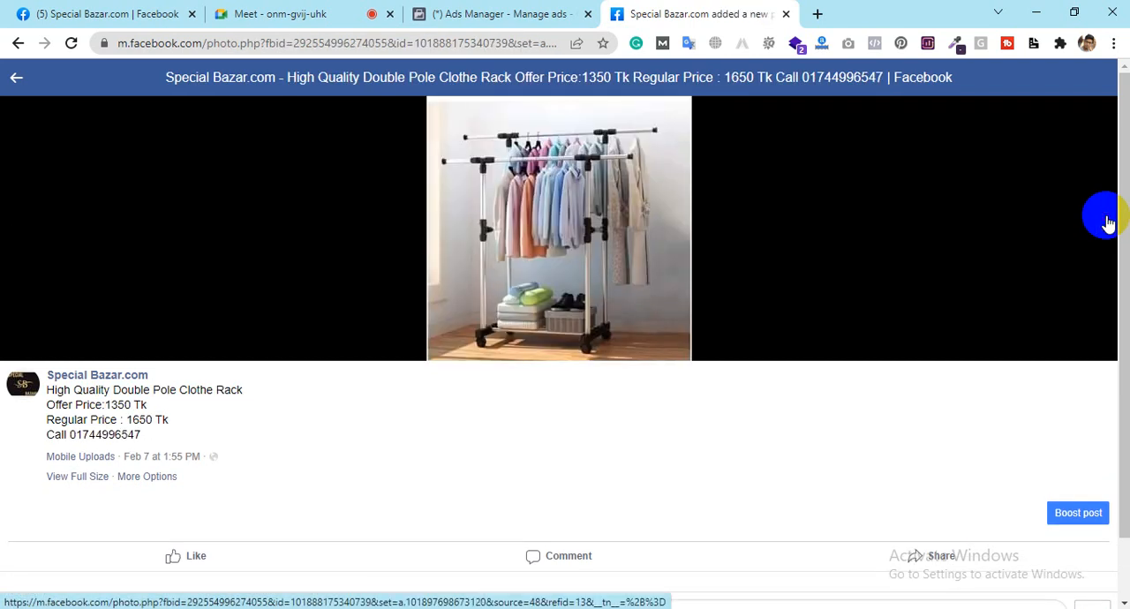
click(1108, 224)
click(1108, 224)
click(1108, 223)
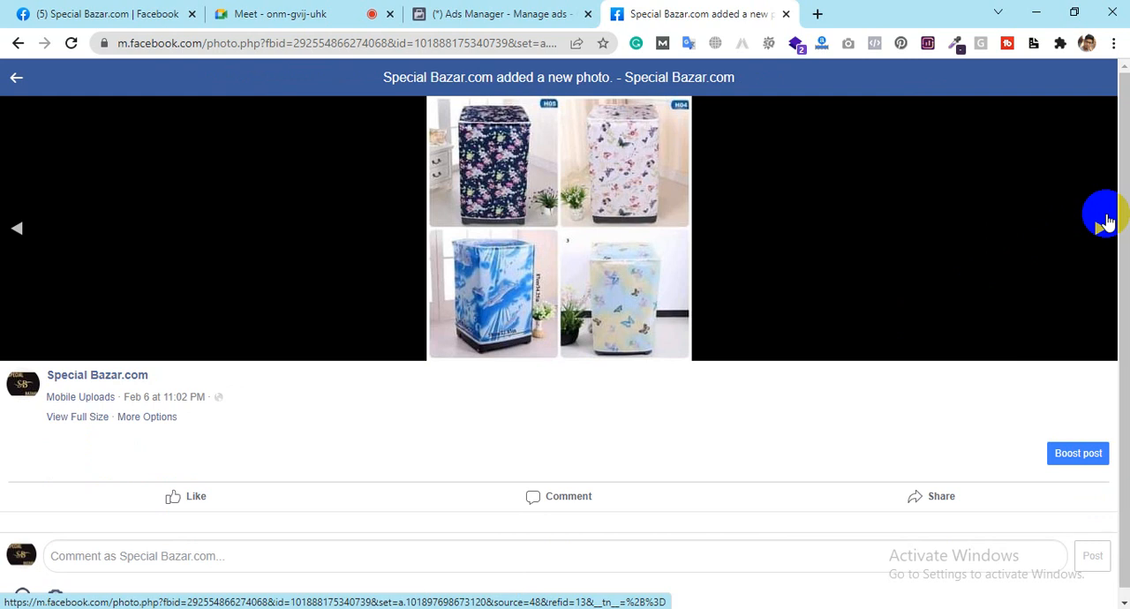
click(1108, 223)
click(1108, 223)
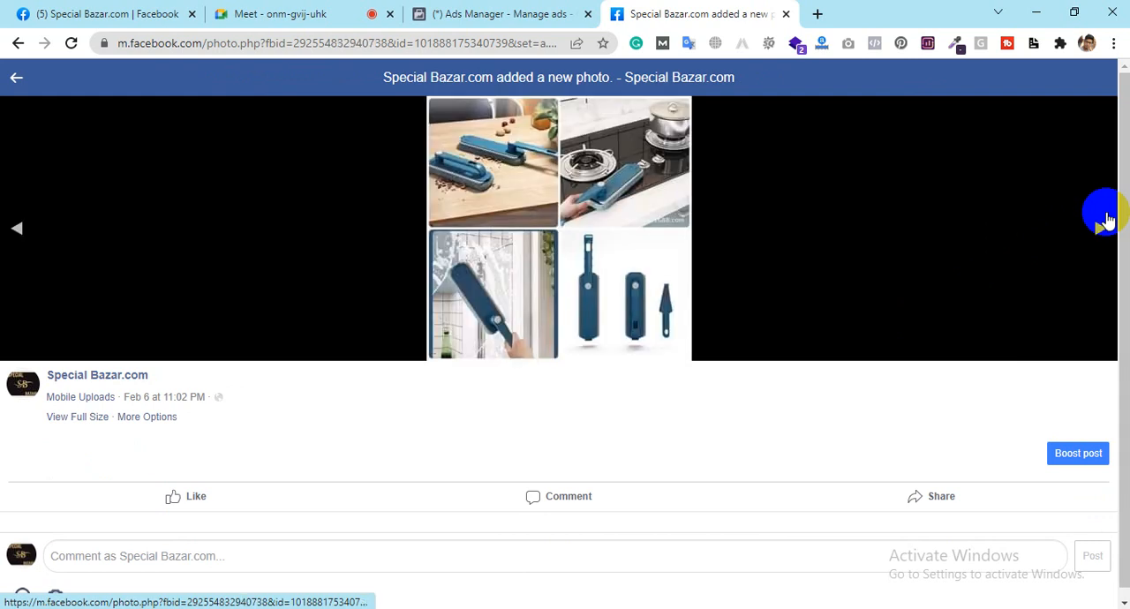
click(1107, 221)
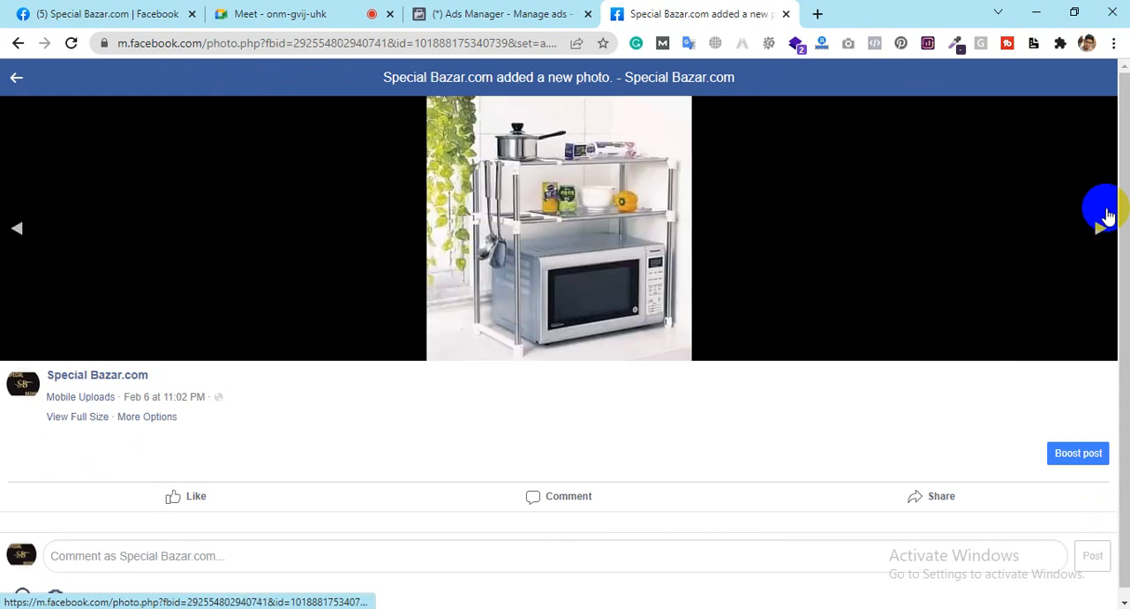
Step: Browse further Special Bazar product photos from the microwave rack onward, comparing them with the ad set's location settings in Ads Manager
click(1105, 215)
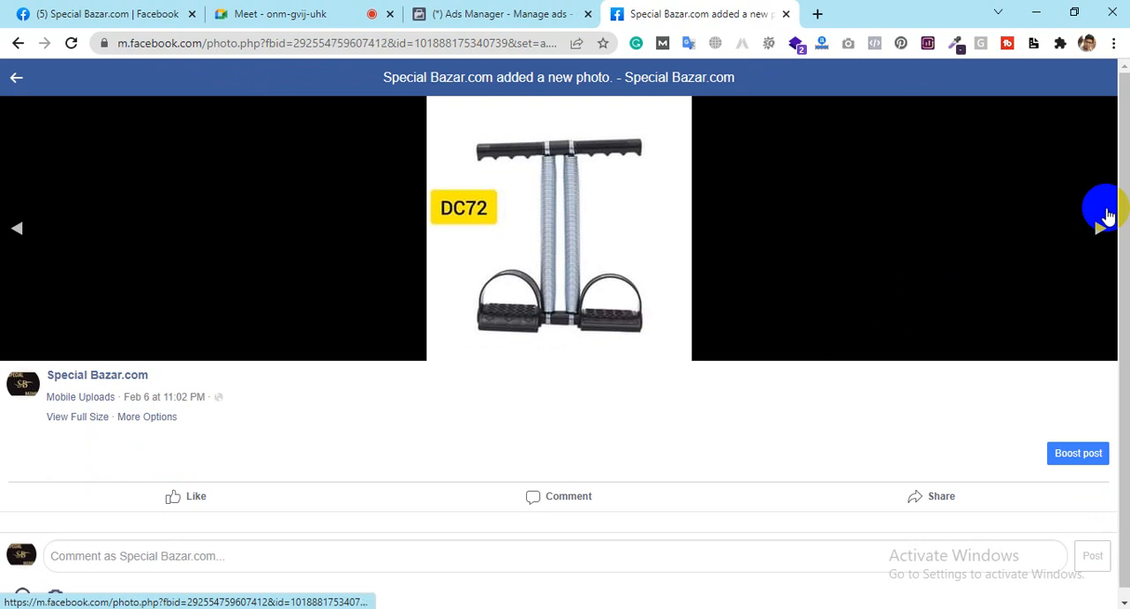
click(461, 7)
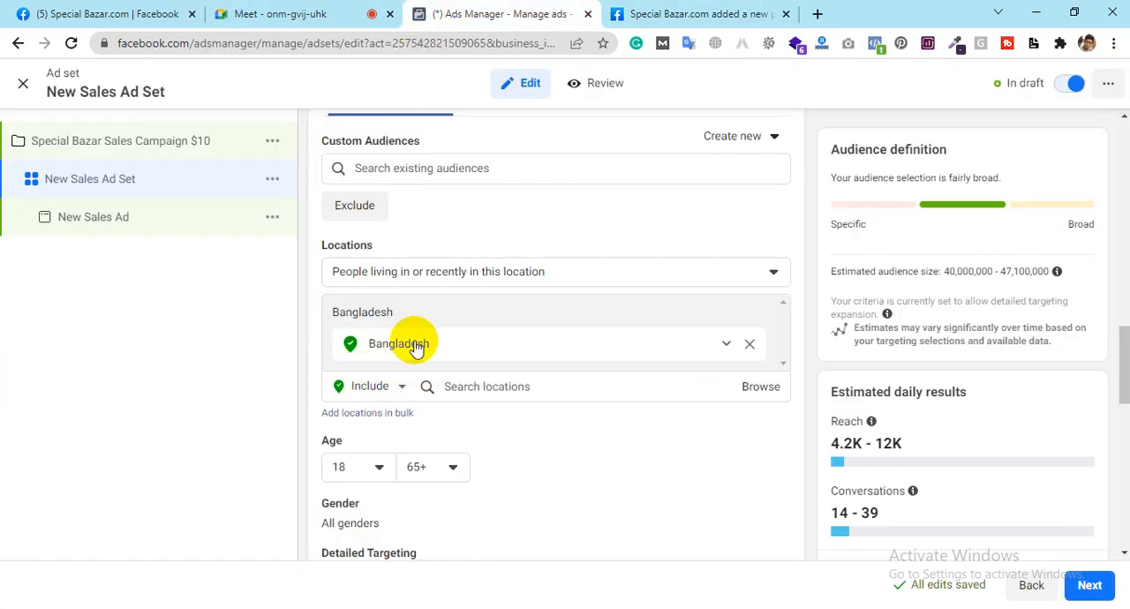
click(638, 12)
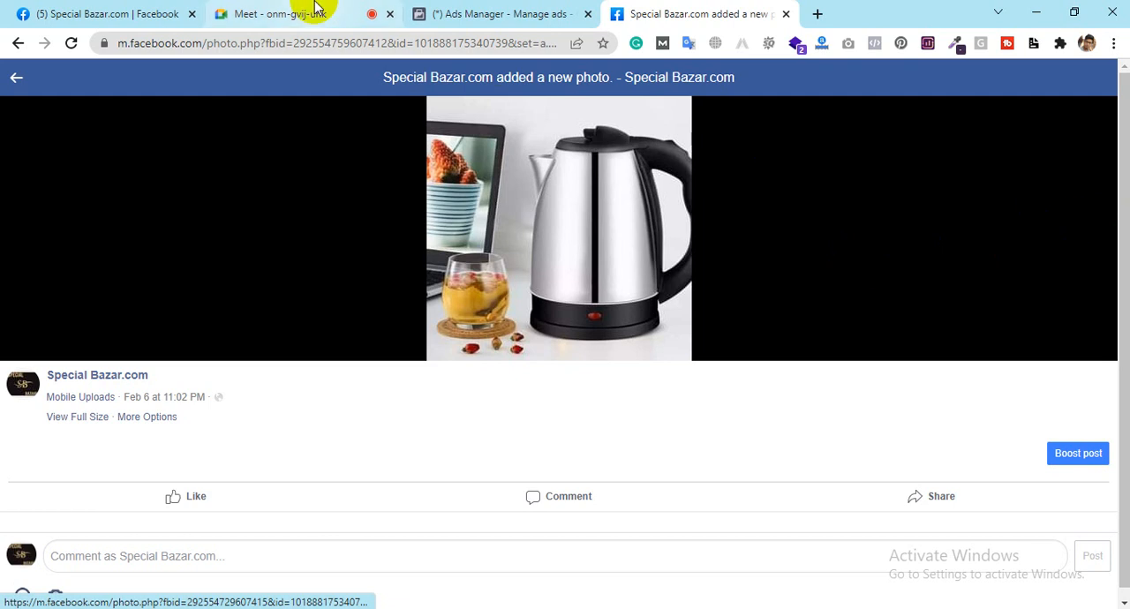
click(547, 7)
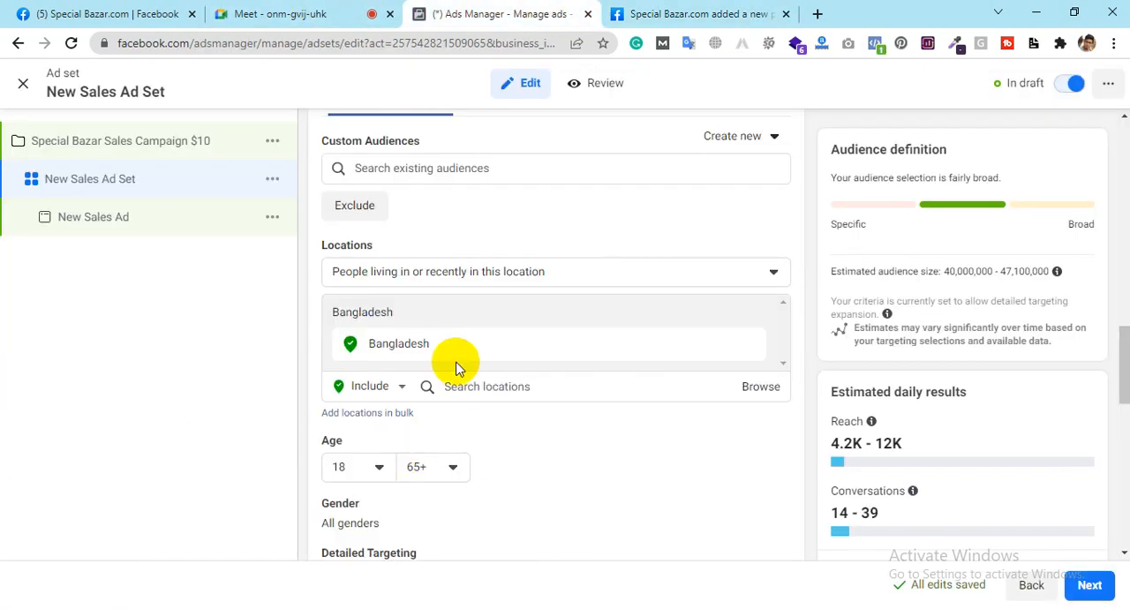
click(657, 9)
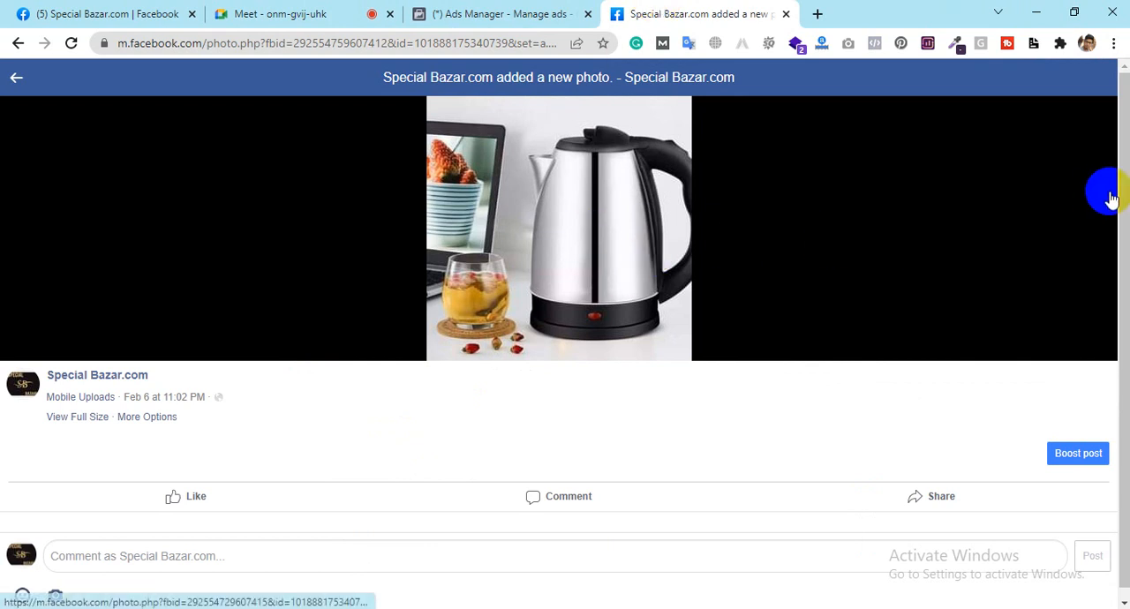
click(1092, 230)
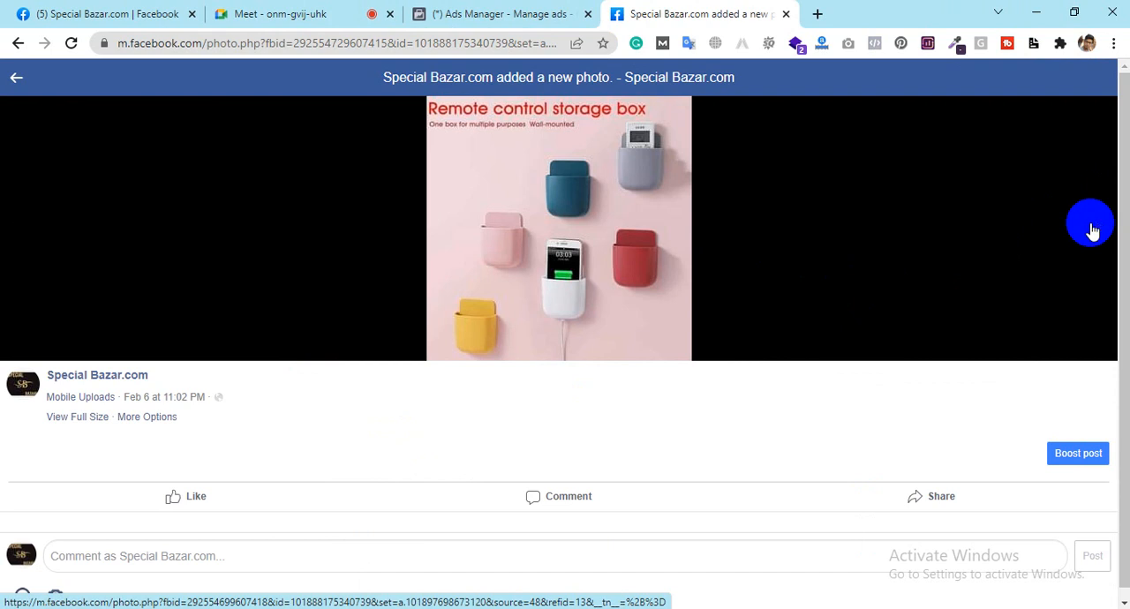
click(1093, 229)
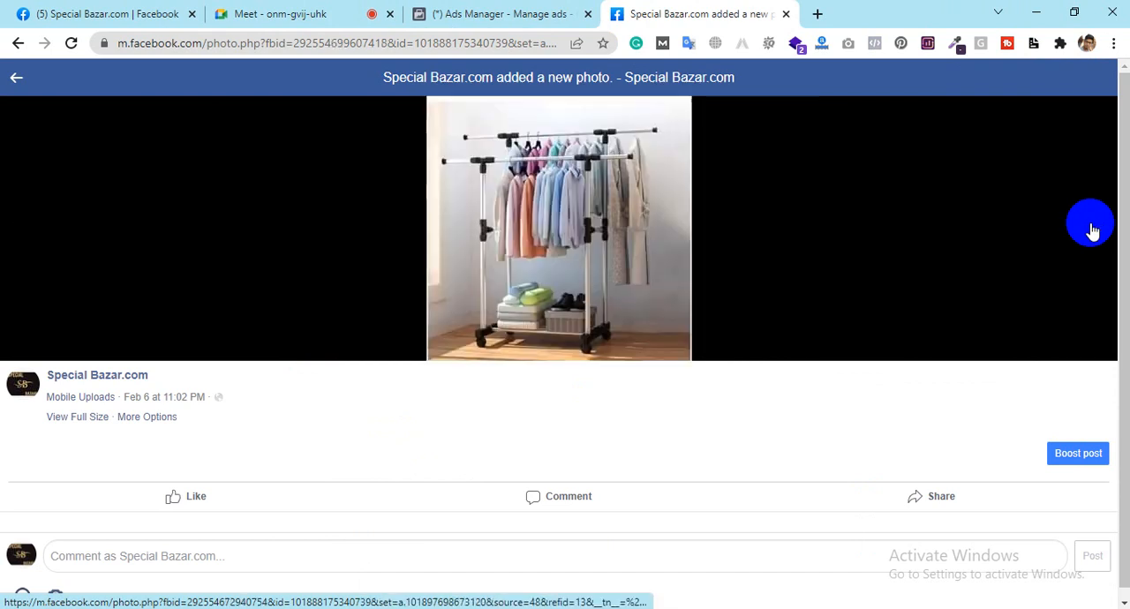
click(1093, 230)
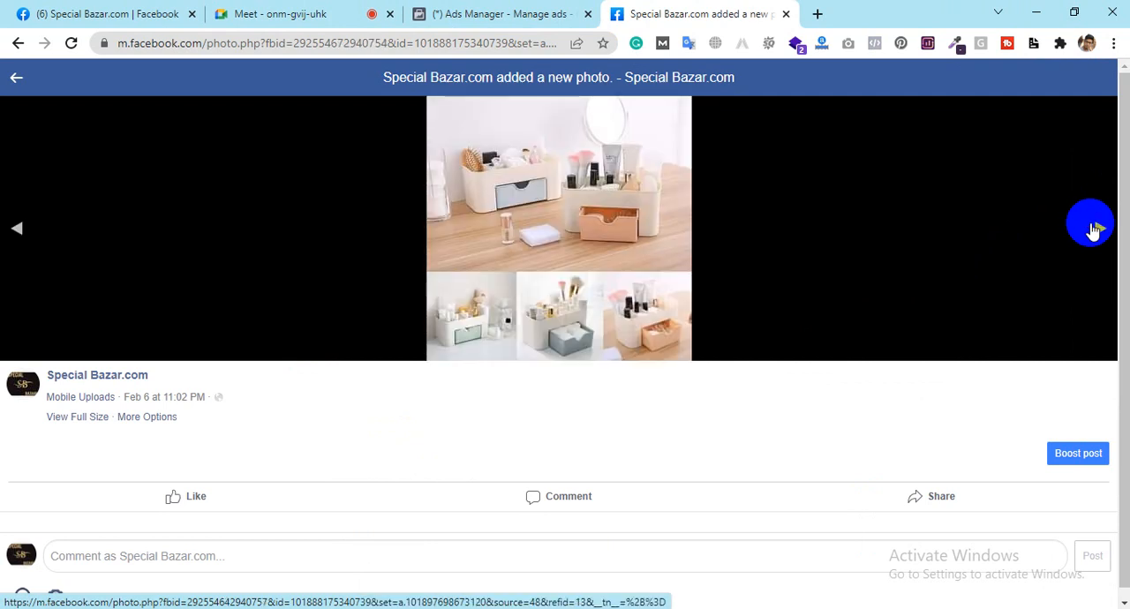
click(1094, 229)
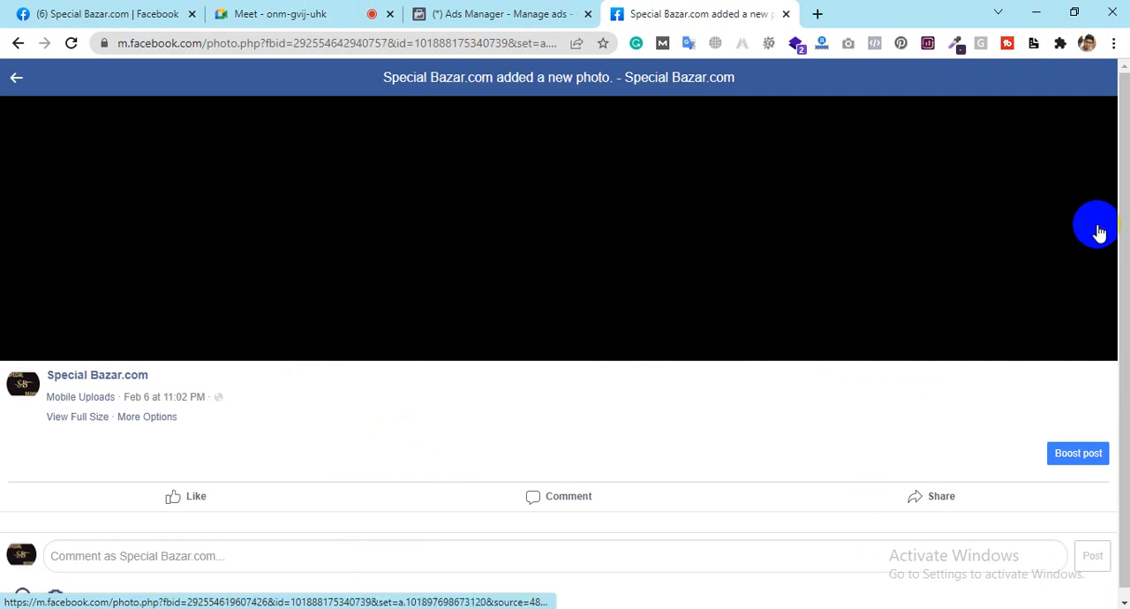
click(1099, 231)
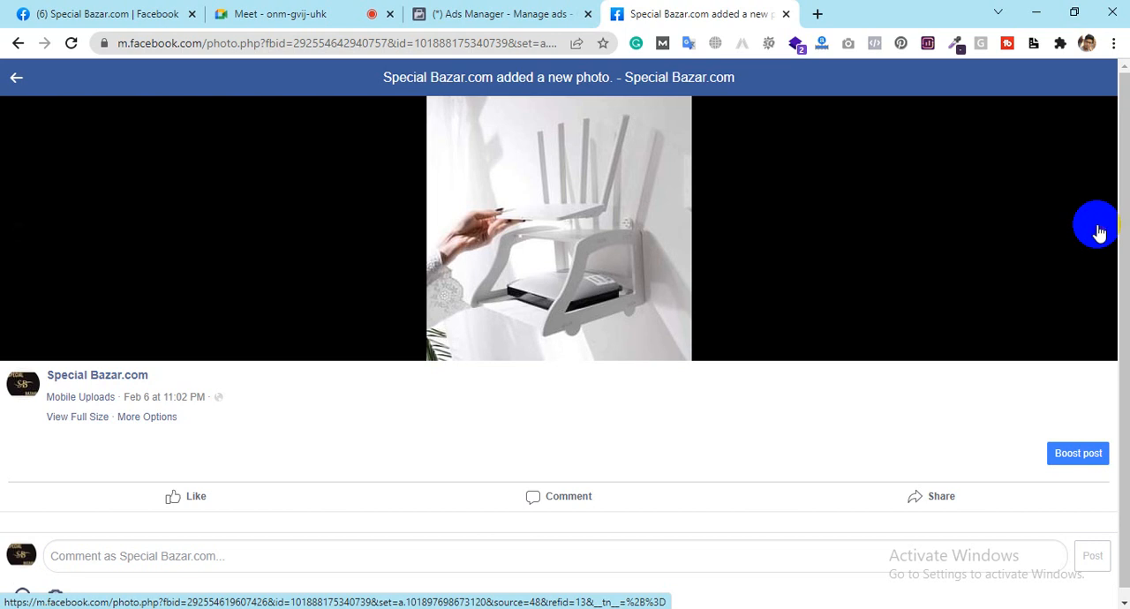
Step: Switch to Ads Manager and remove Bangladesh from the ad set's targeted locations
click(466, 11)
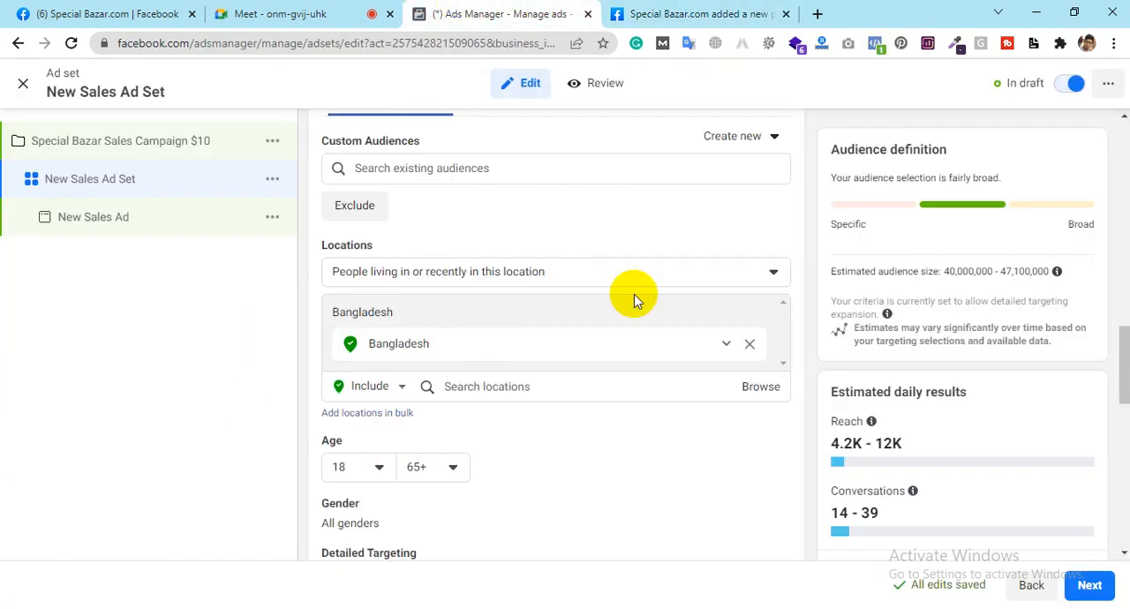
mouse_move(755, 351)
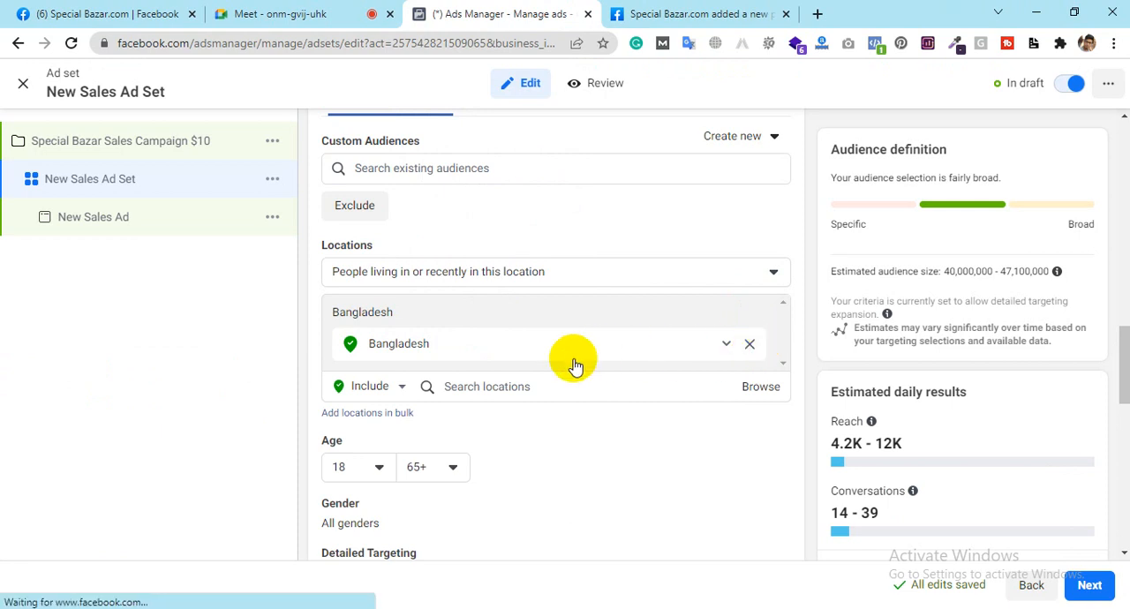
click(749, 344)
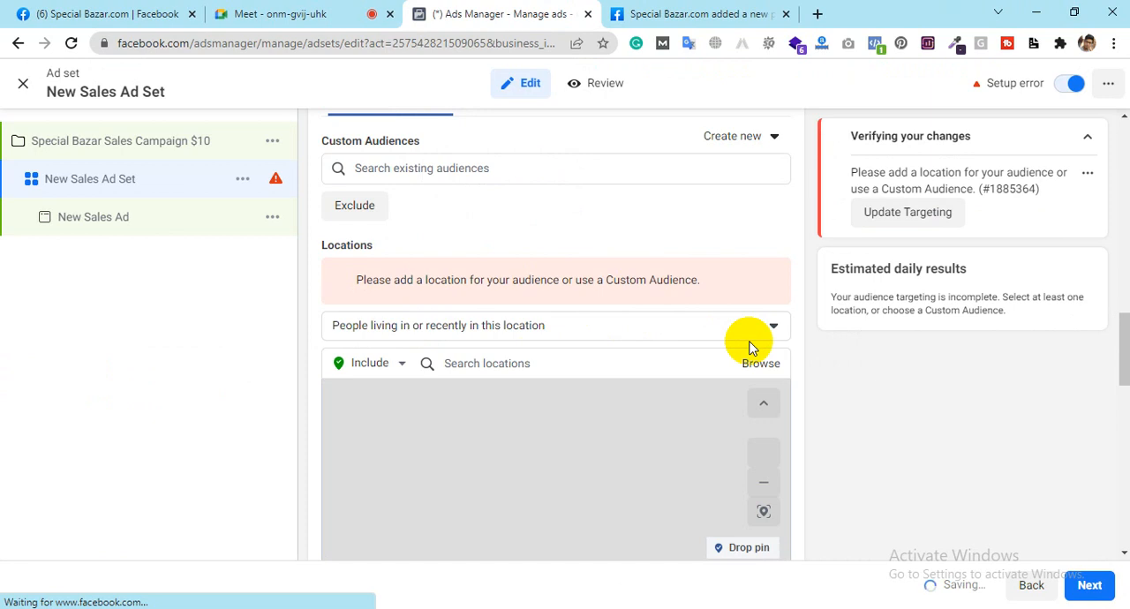
Step: Keep the location type as "People living in or recently in this location" and include the state Dhaka Division, Bangladesh
click(483, 330)
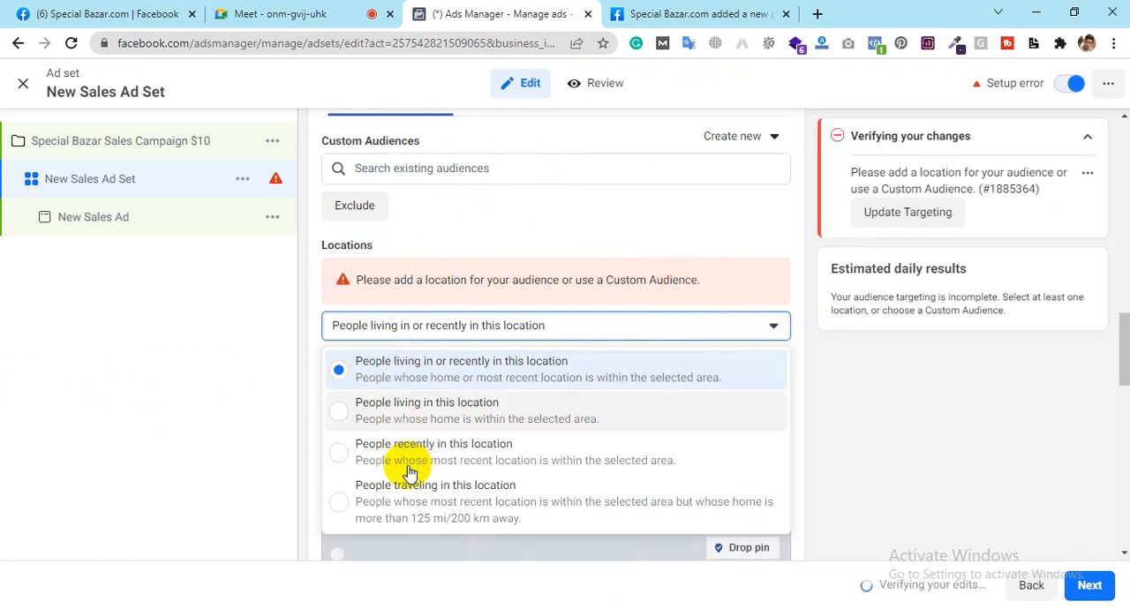
click(428, 368)
click(491, 365)
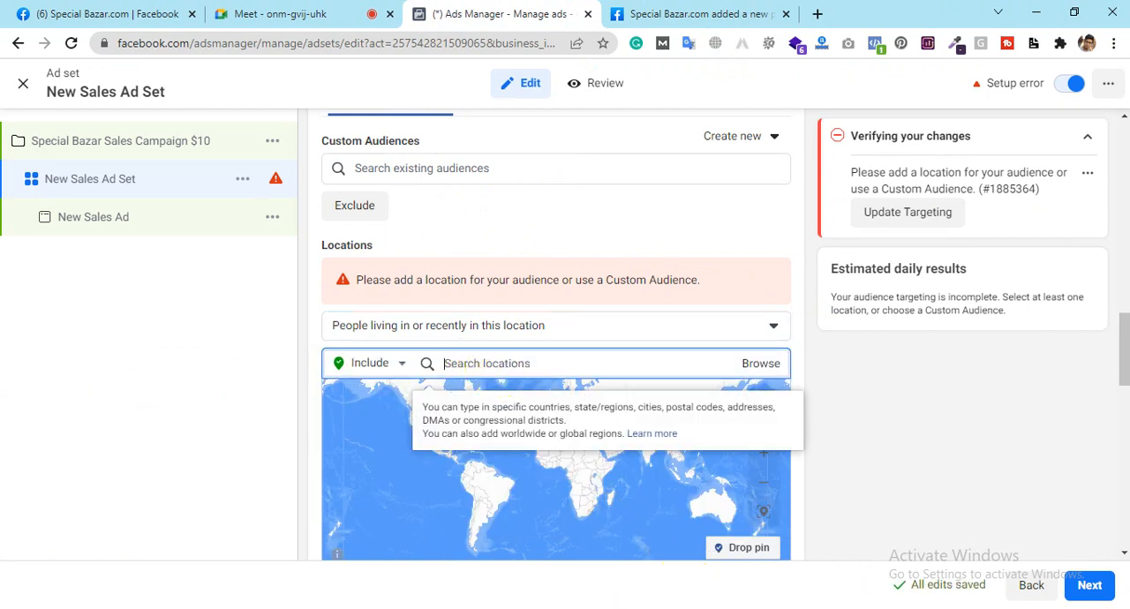
click(508, 365)
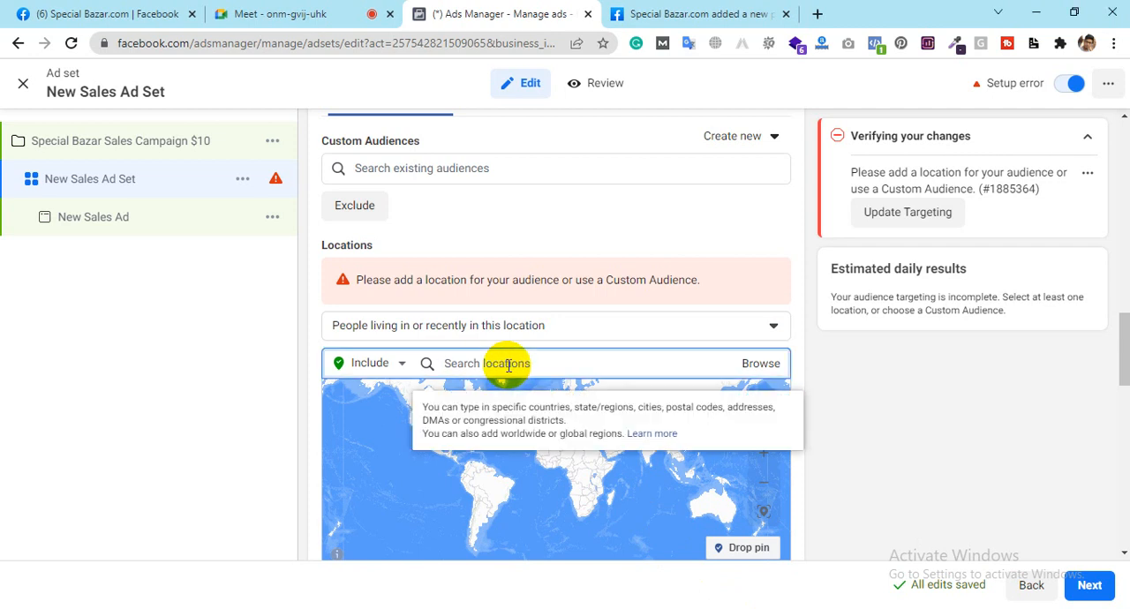
text(Dhaka)
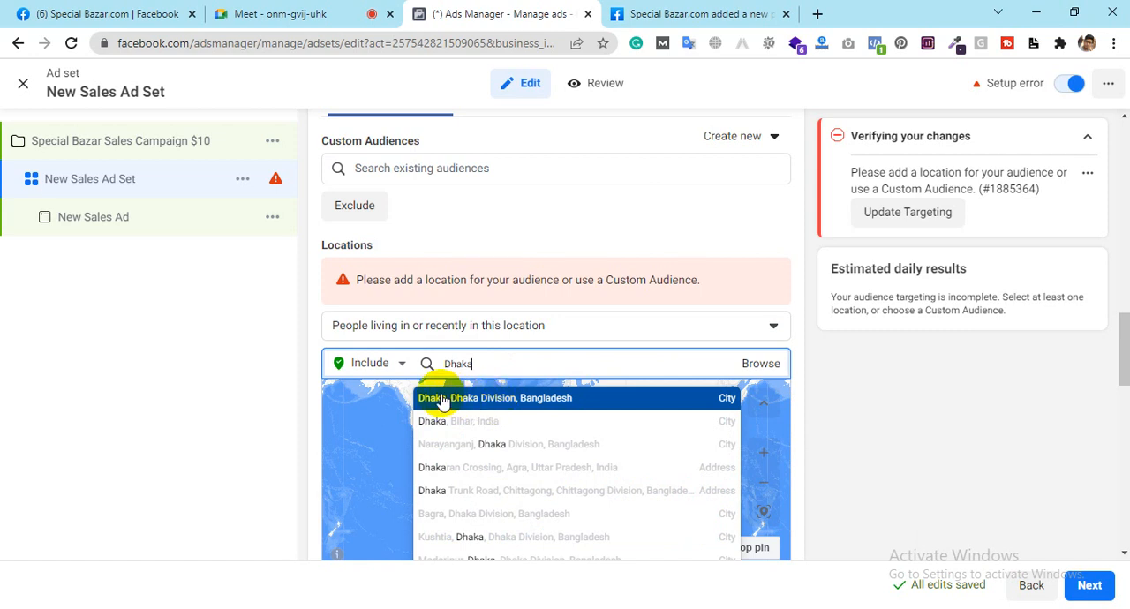
text(Division)
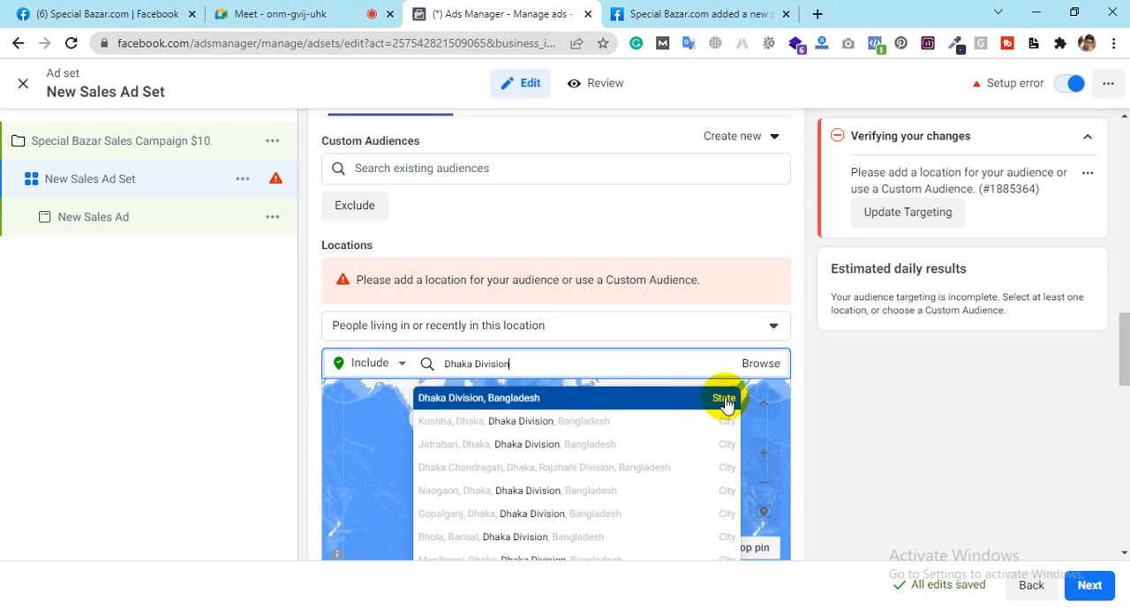
click(568, 397)
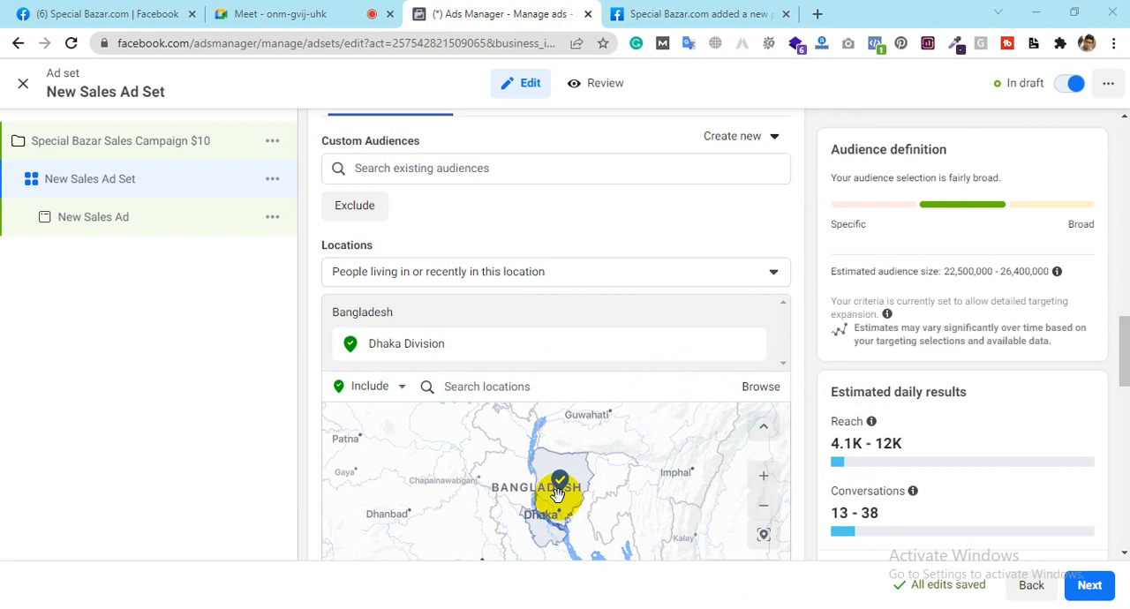
click(642, 10)
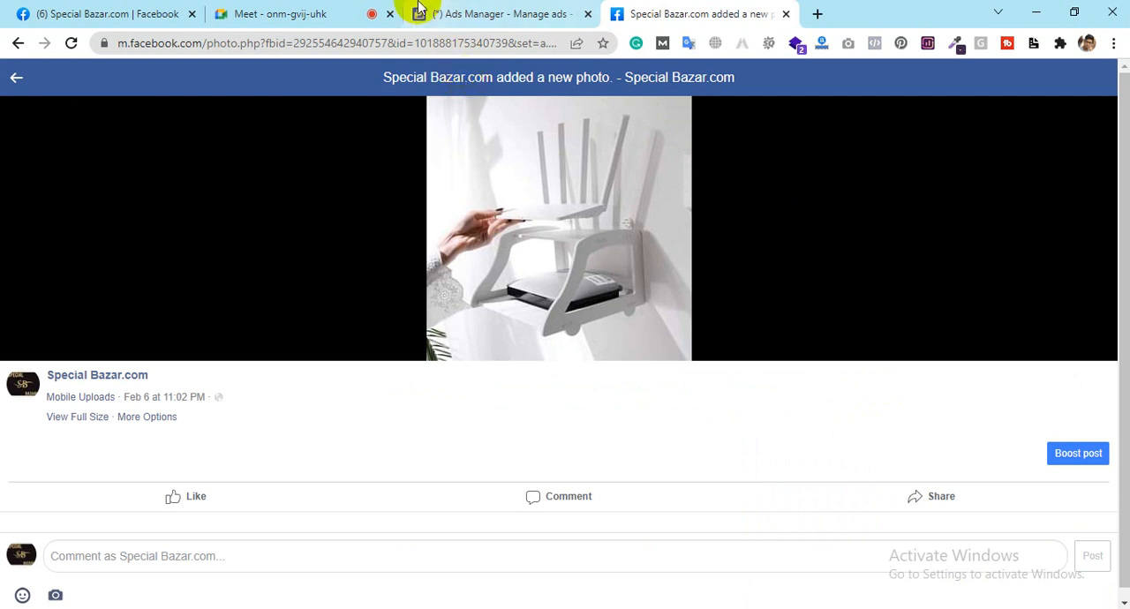
click(497, 10)
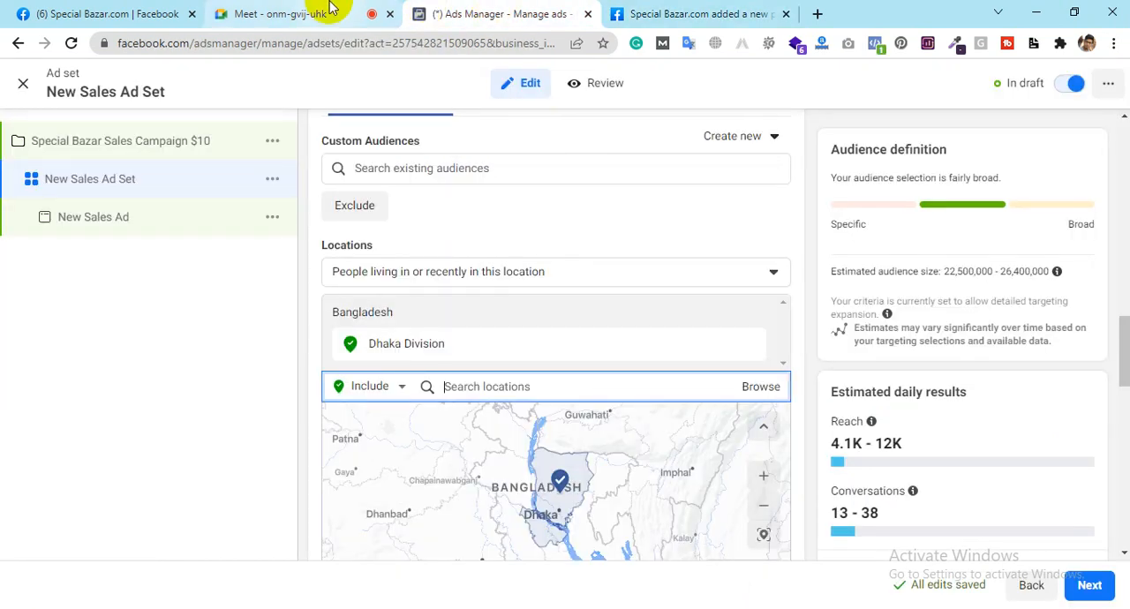
click(329, 7)
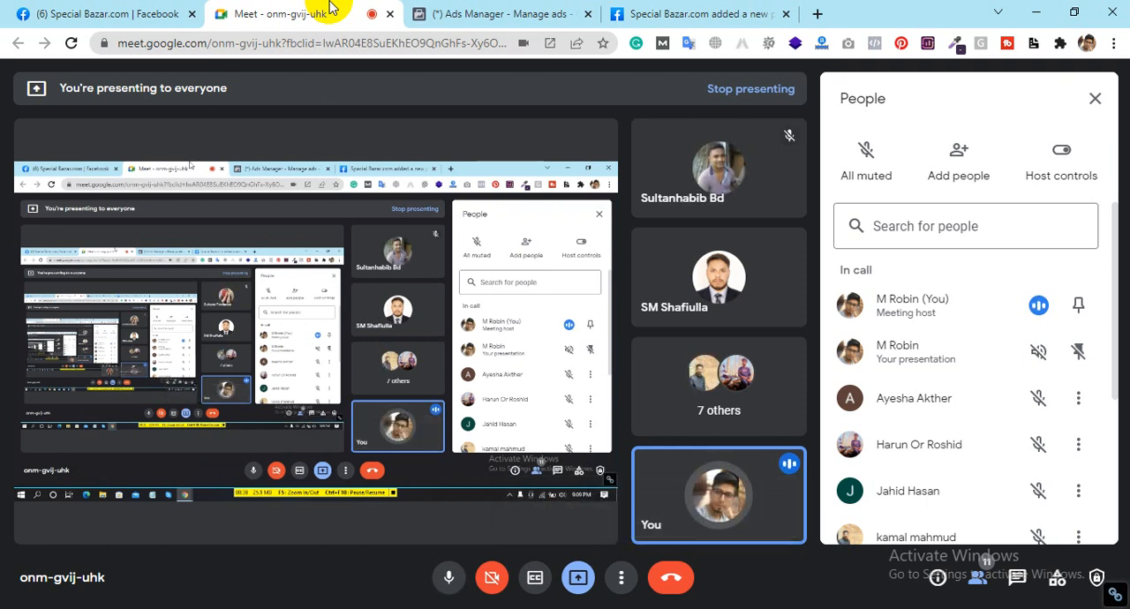
click(529, 9)
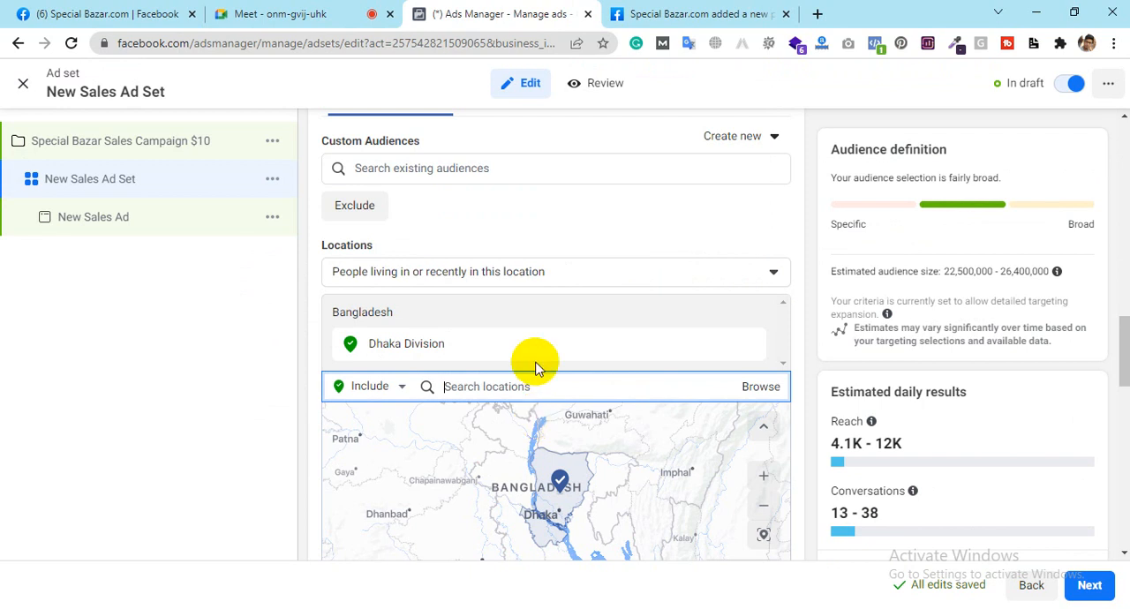
Step: Switch to the Special Bazar Facebook page and examine the Mixed Collection post's product photos and offer prices, starting with the foldable laptop table
click(35, 10)
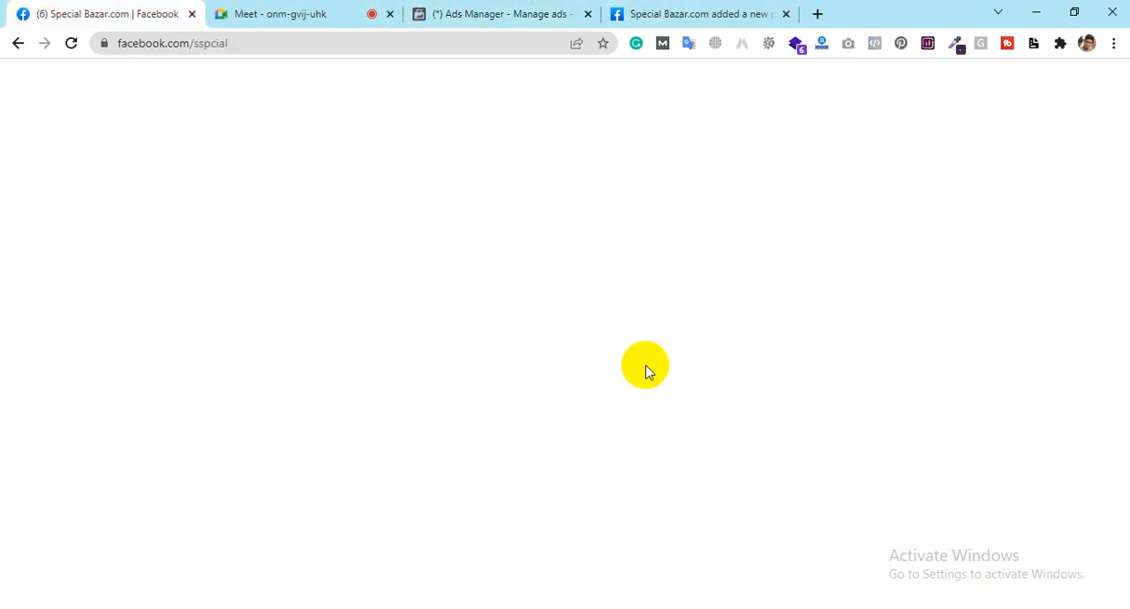
scroll(766, 415, down, 3)
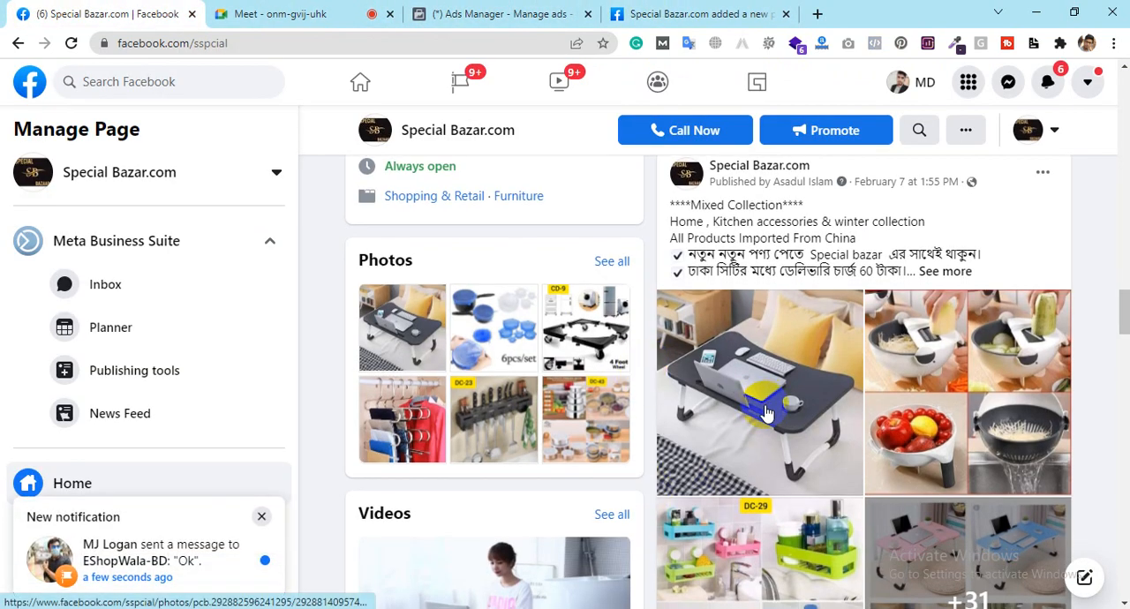
scroll(769, 411, up, 2)
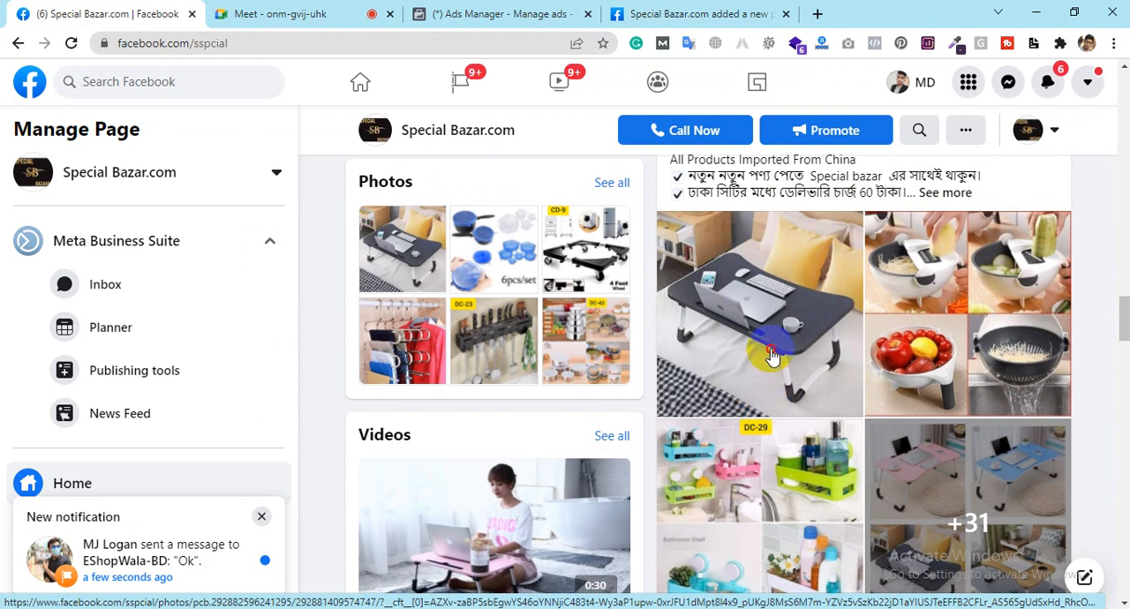
click(773, 357)
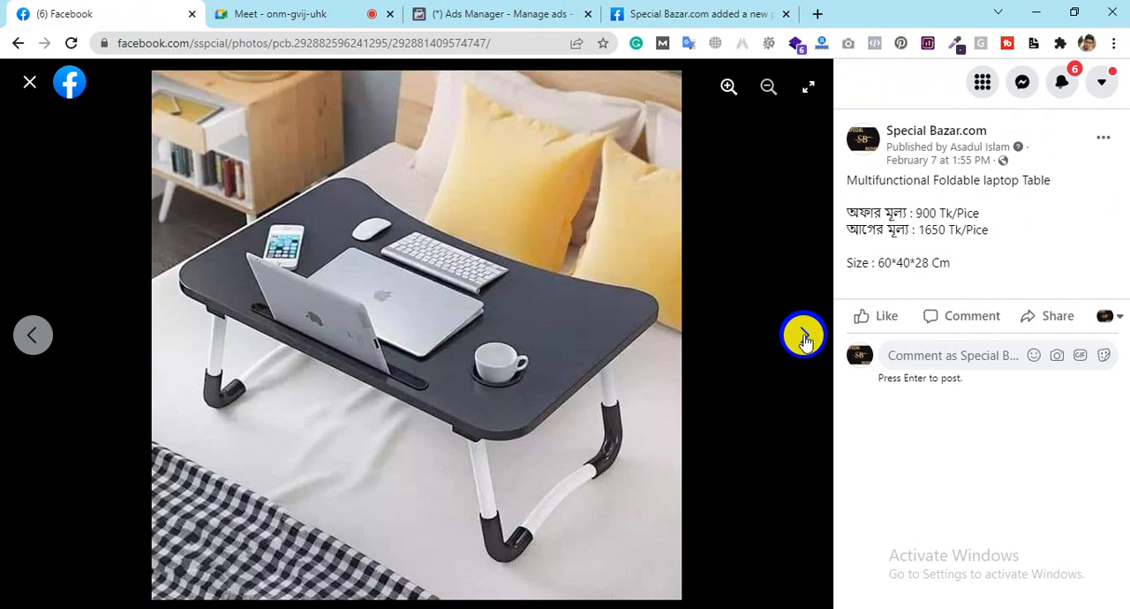
drag(915, 214, 974, 214)
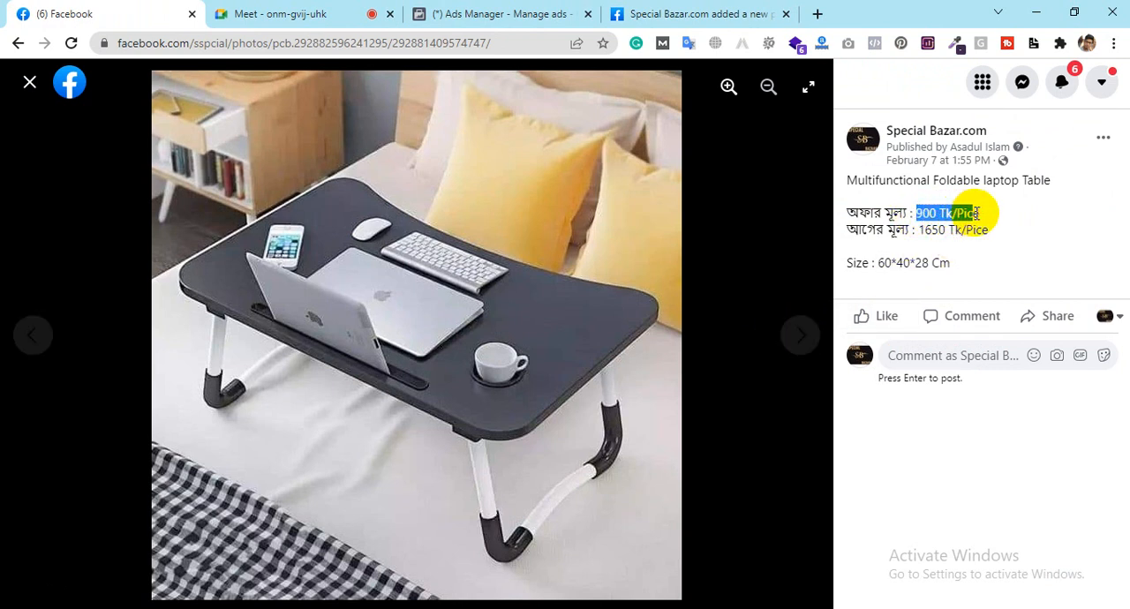
click(803, 337)
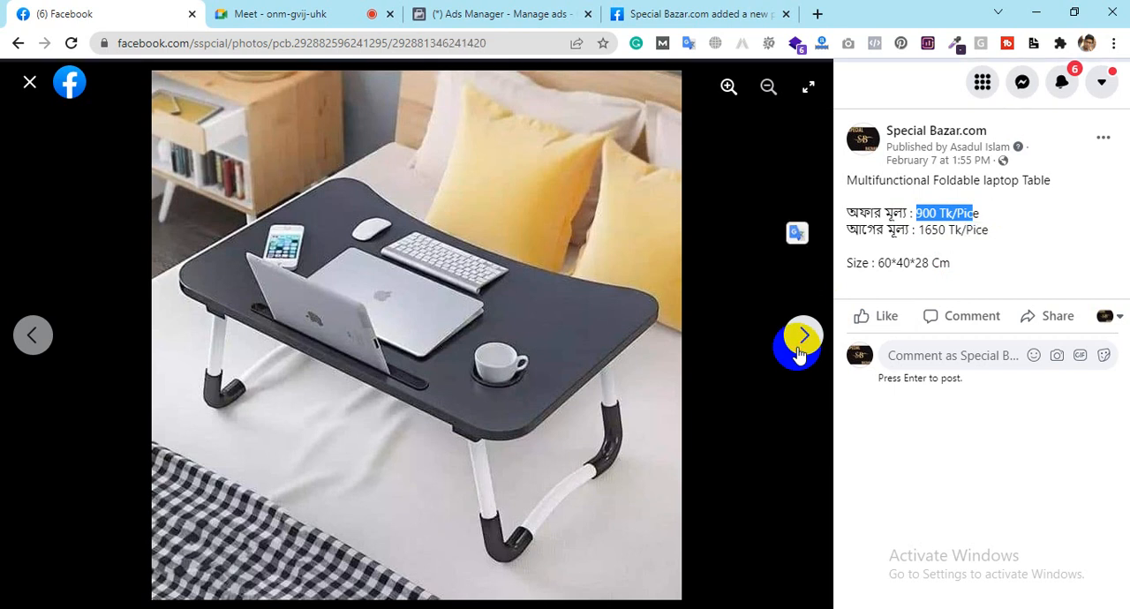
click(799, 353)
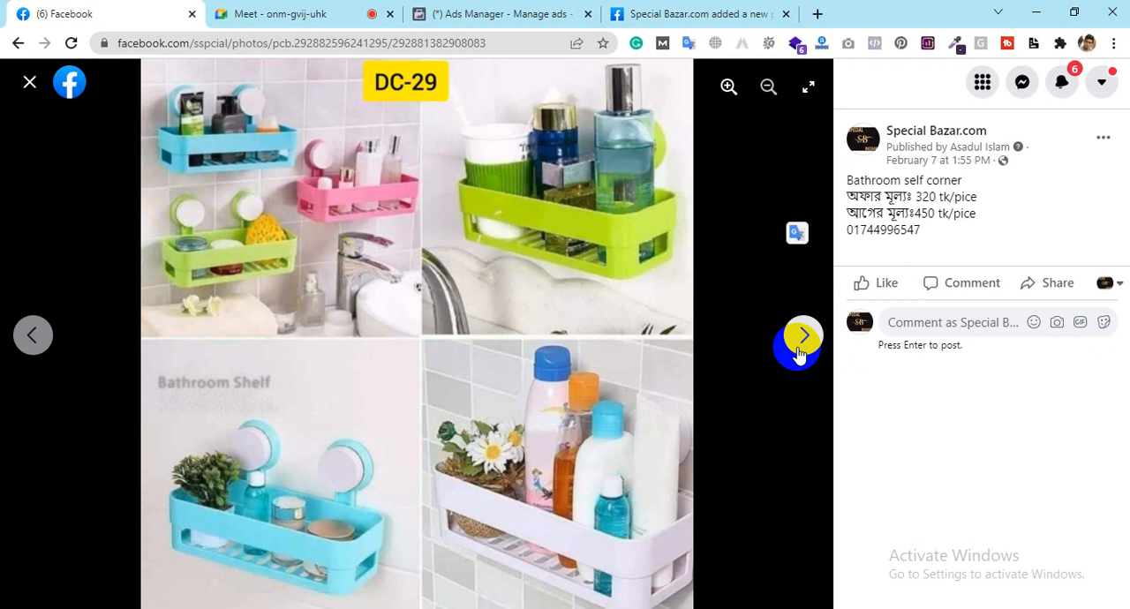
click(797, 353)
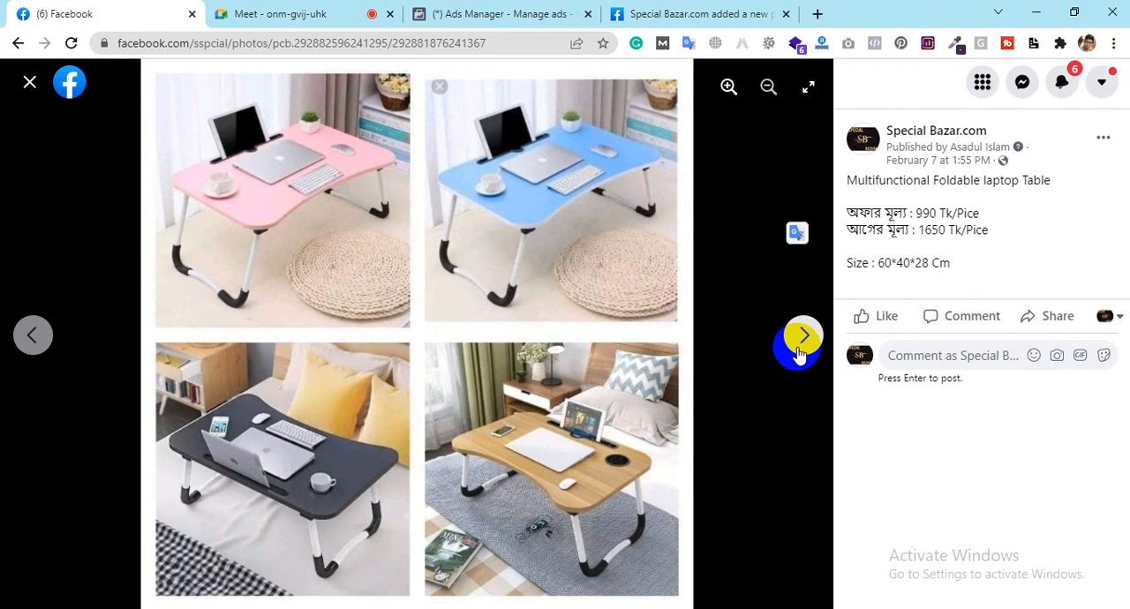
click(797, 353)
click(797, 353)
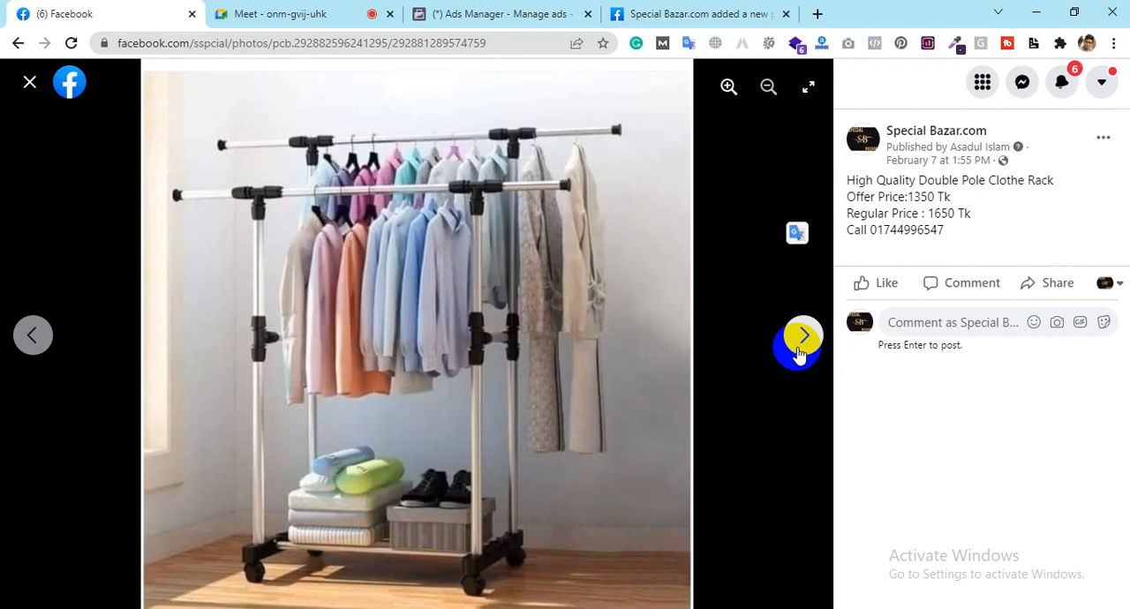
Step: Switch to Ads Manager and search the ad set's included locations for "Chit"
click(532, 11)
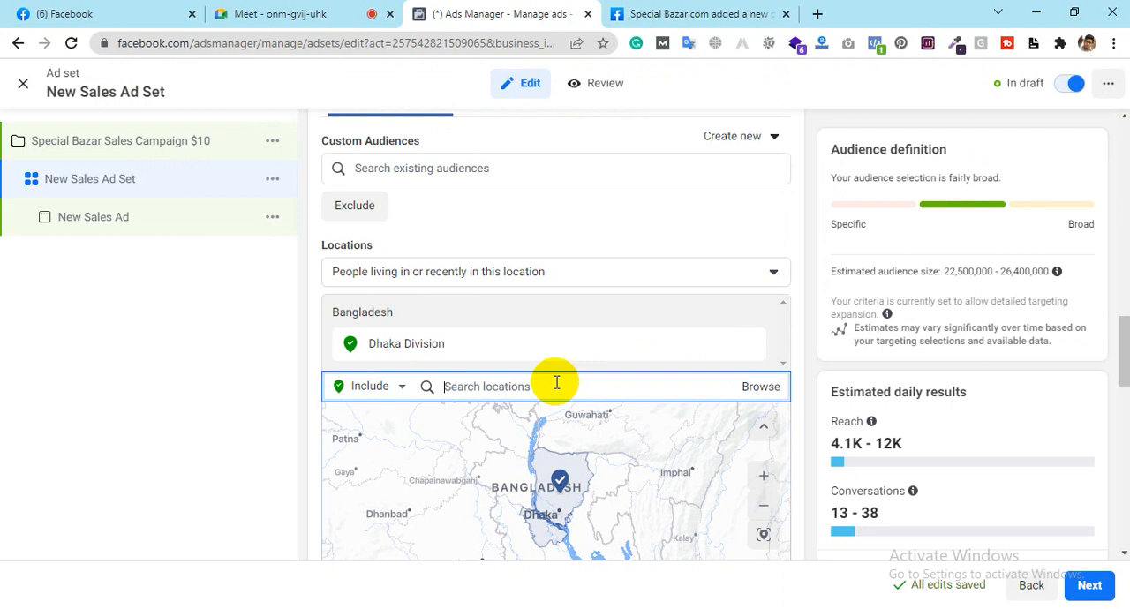
text(Chitta)
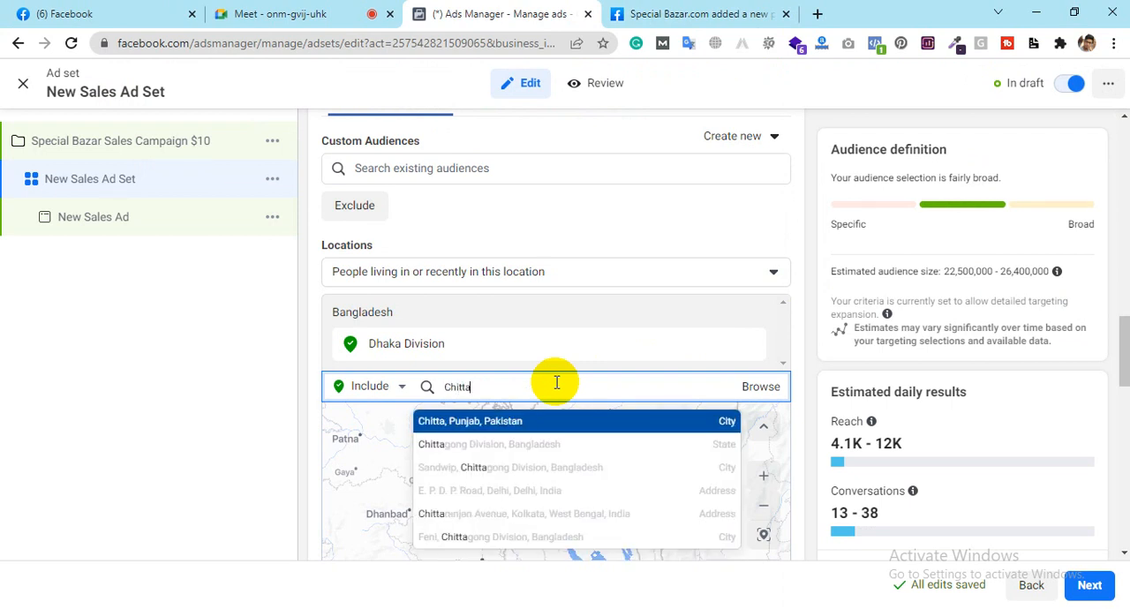
key(BackSpace)
key(BackSpace)
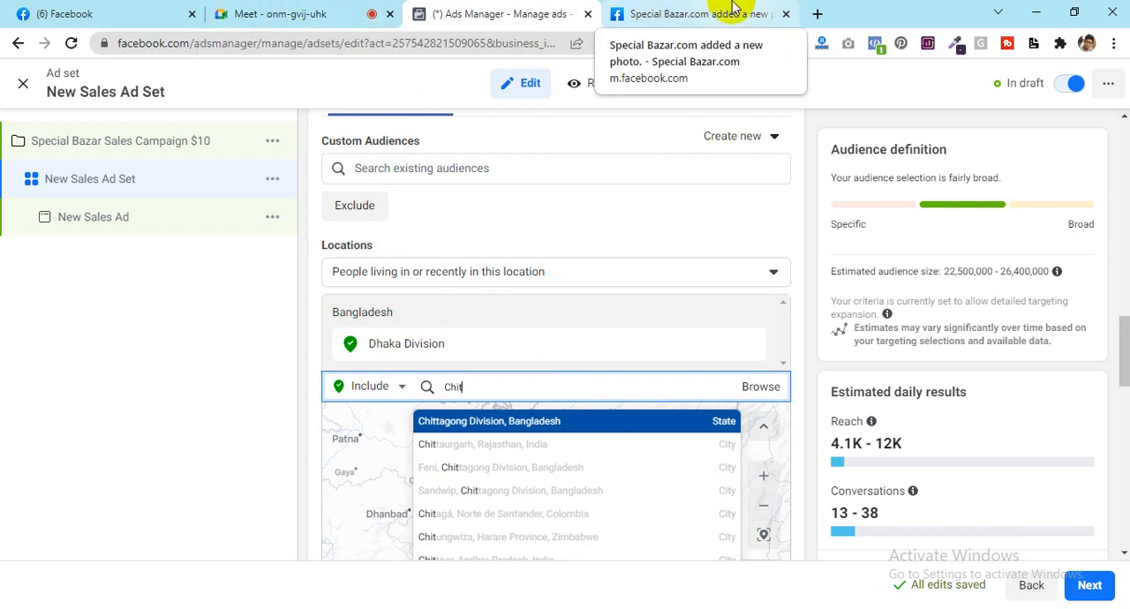
Step: Switch to the Special Bazar Facebook page and examine the product photos and prices following the double pole clothes rack, up to the Nima blender
click(15, 9)
click(800, 336)
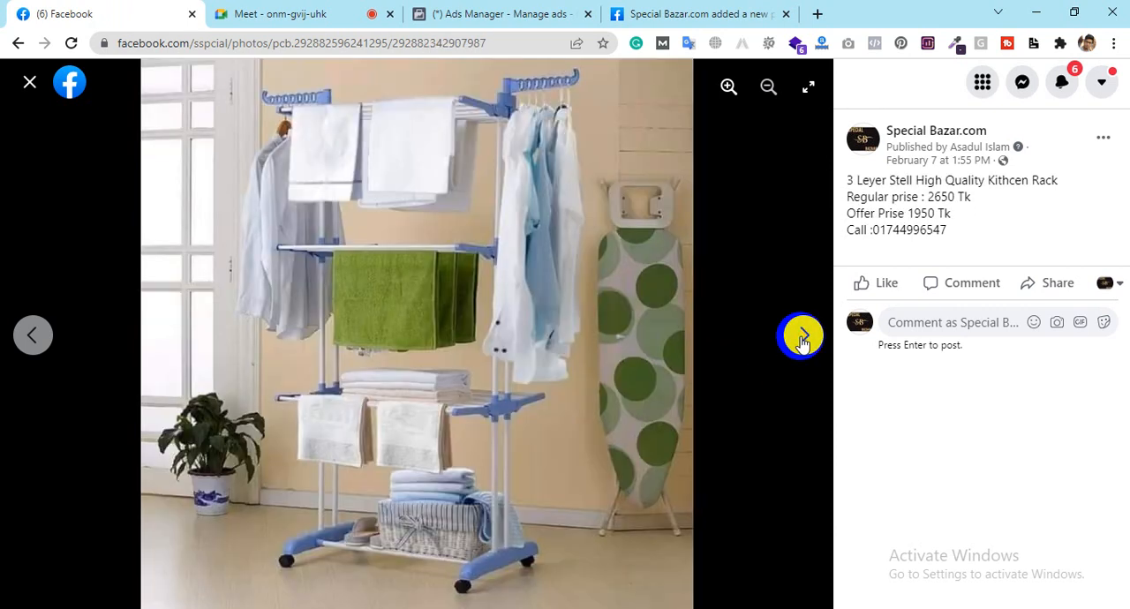
click(802, 340)
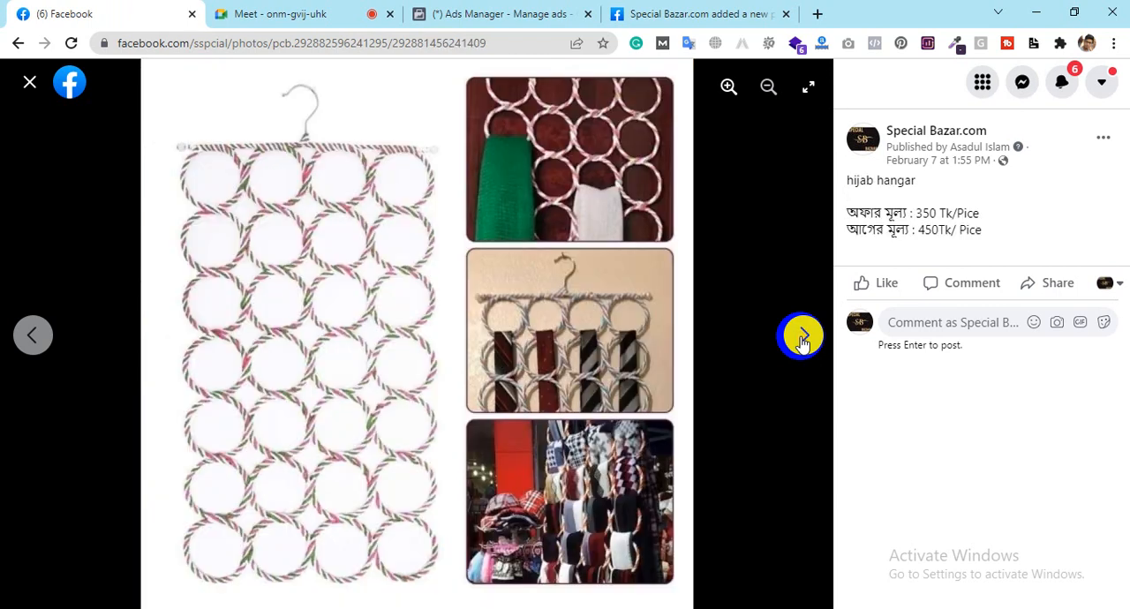
click(801, 340)
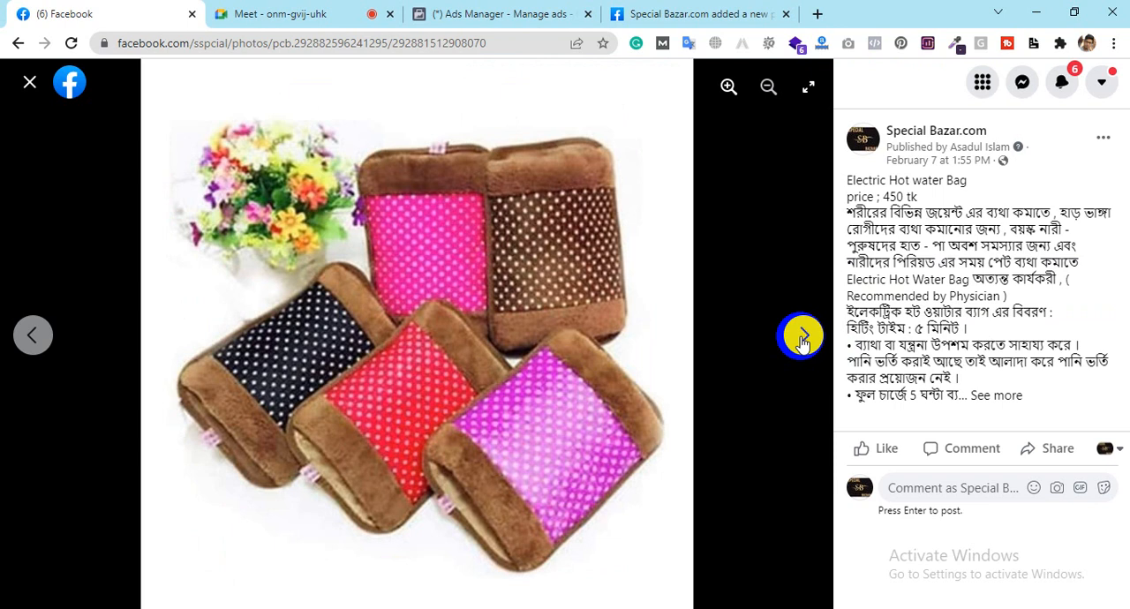
click(801, 339)
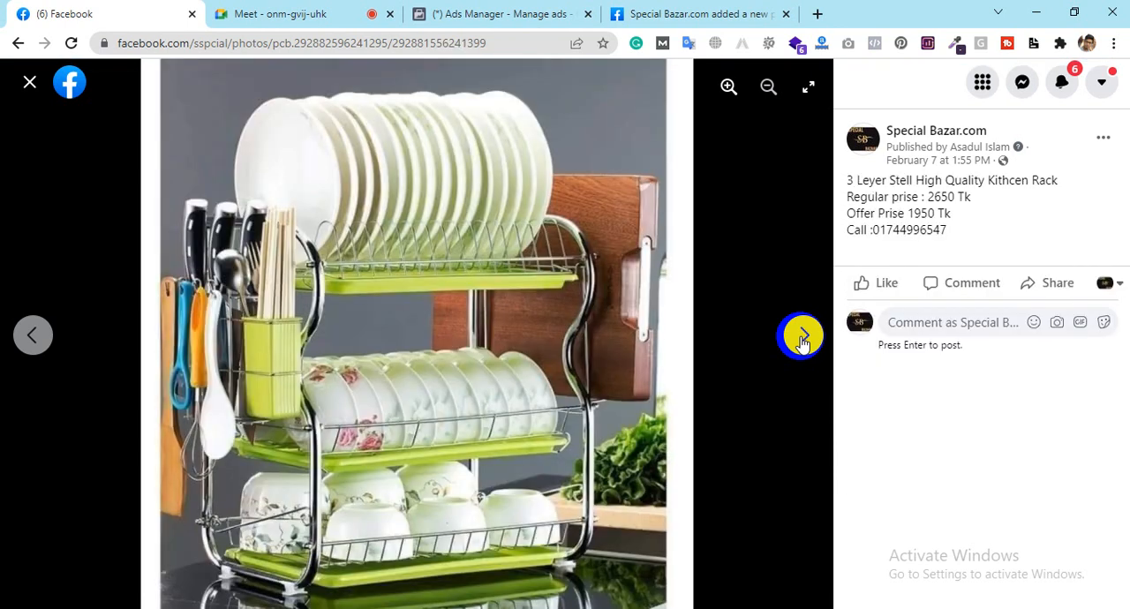
click(802, 339)
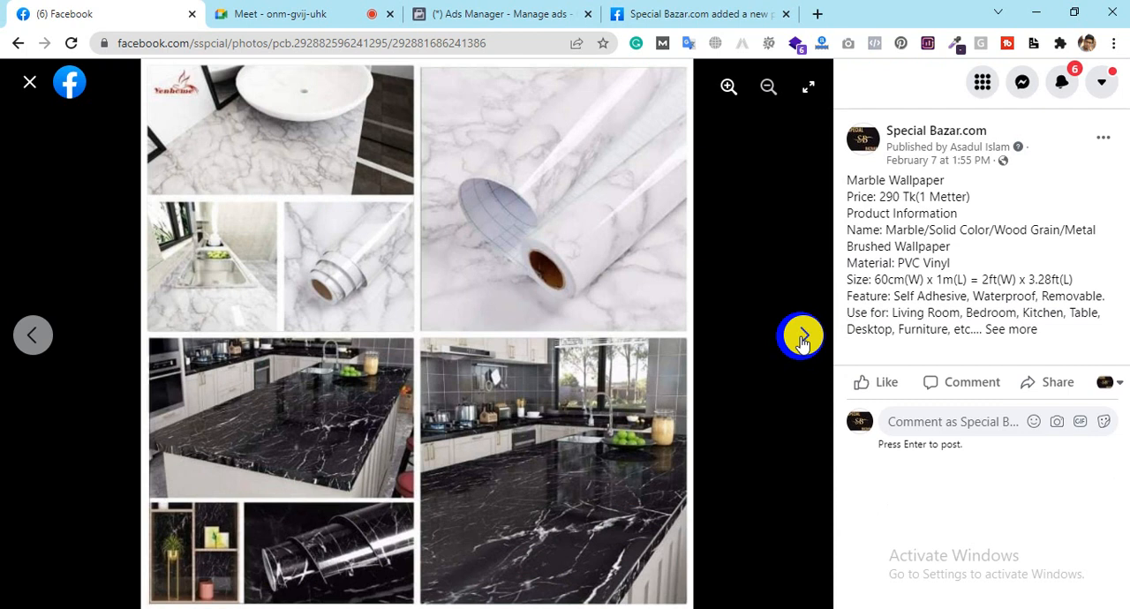
click(801, 339)
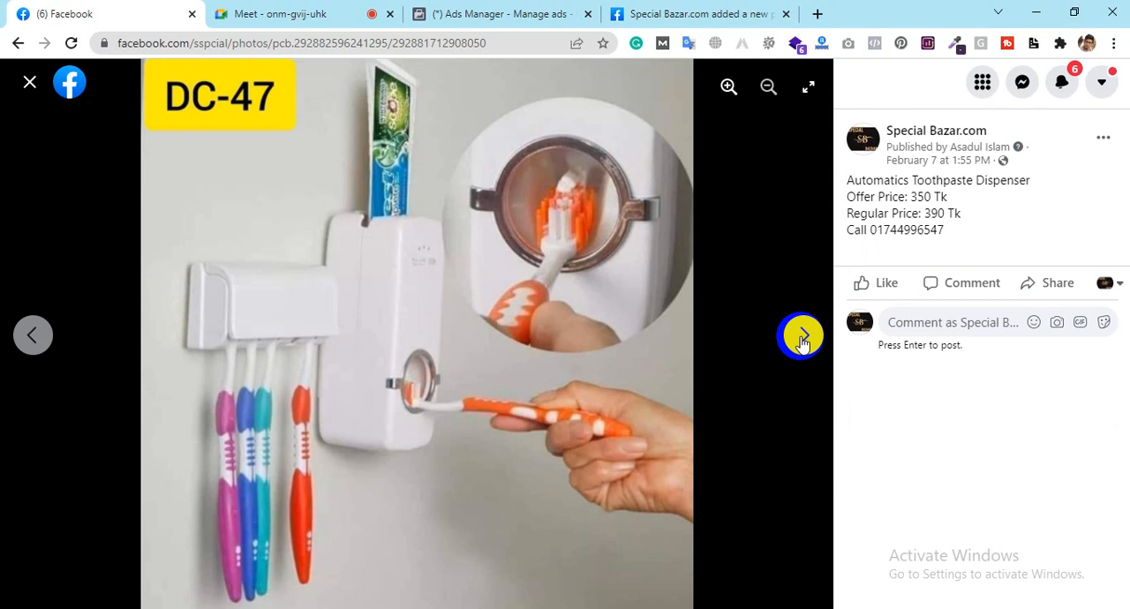
click(802, 340)
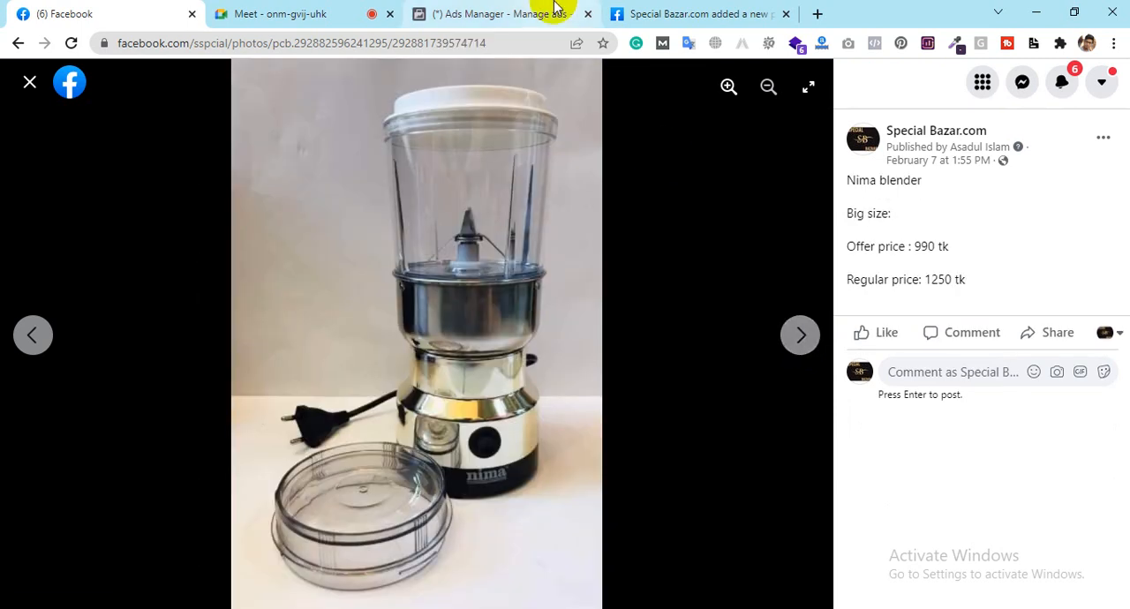
Step: Recheck the location search in Ads Manager, and return to Facebook to close the photo viewer and review the Mixed Collection post
click(494, 14)
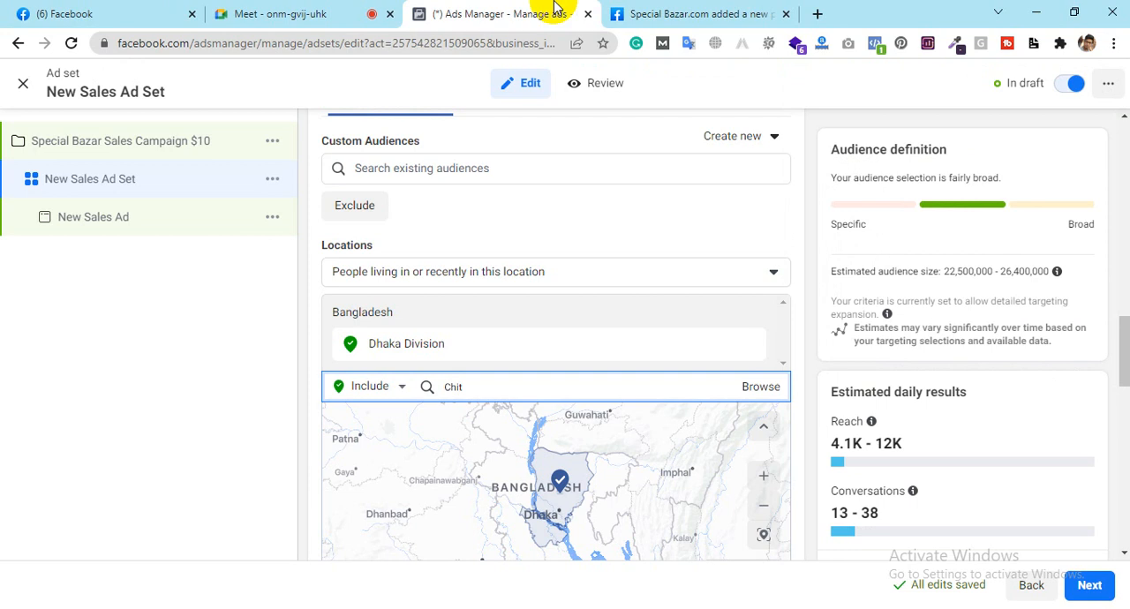
double_click(476, 386)
click(78, 12)
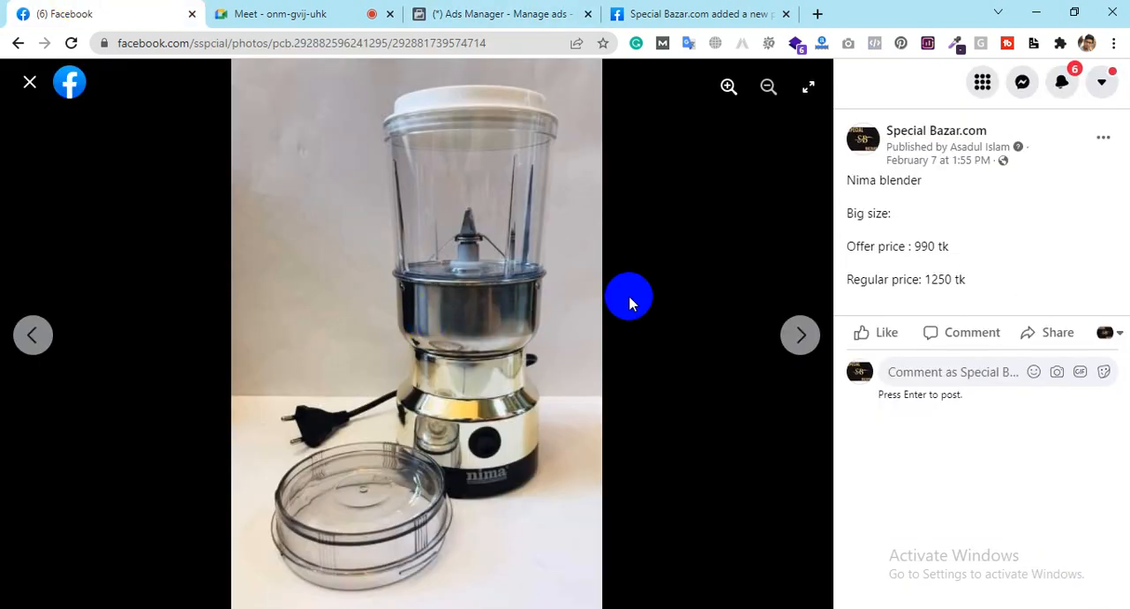
click(30, 86)
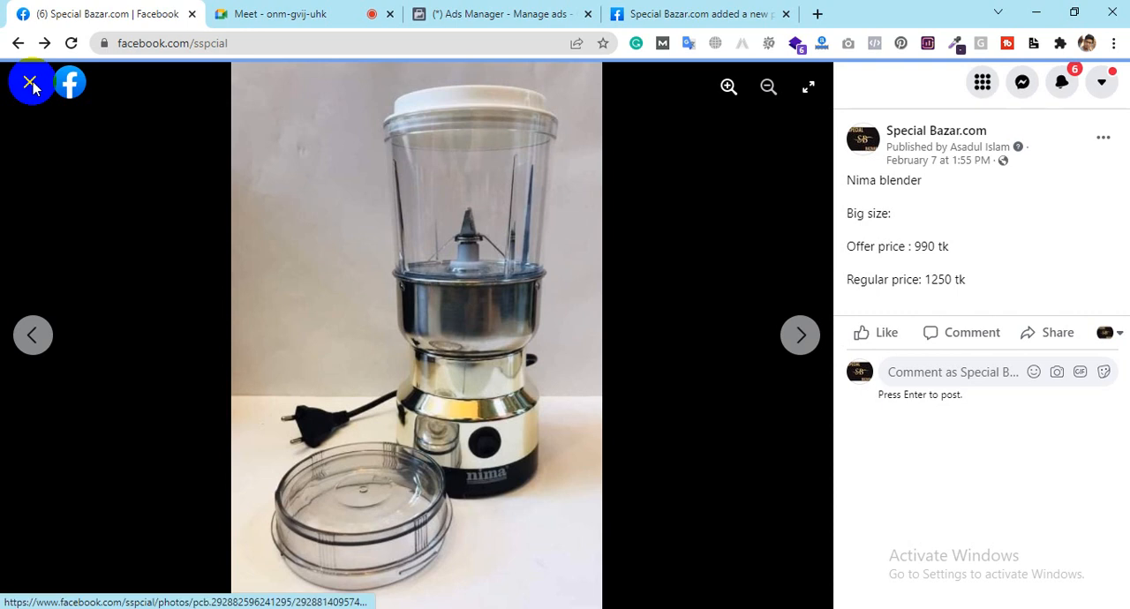
scroll(786, 362, up, 2)
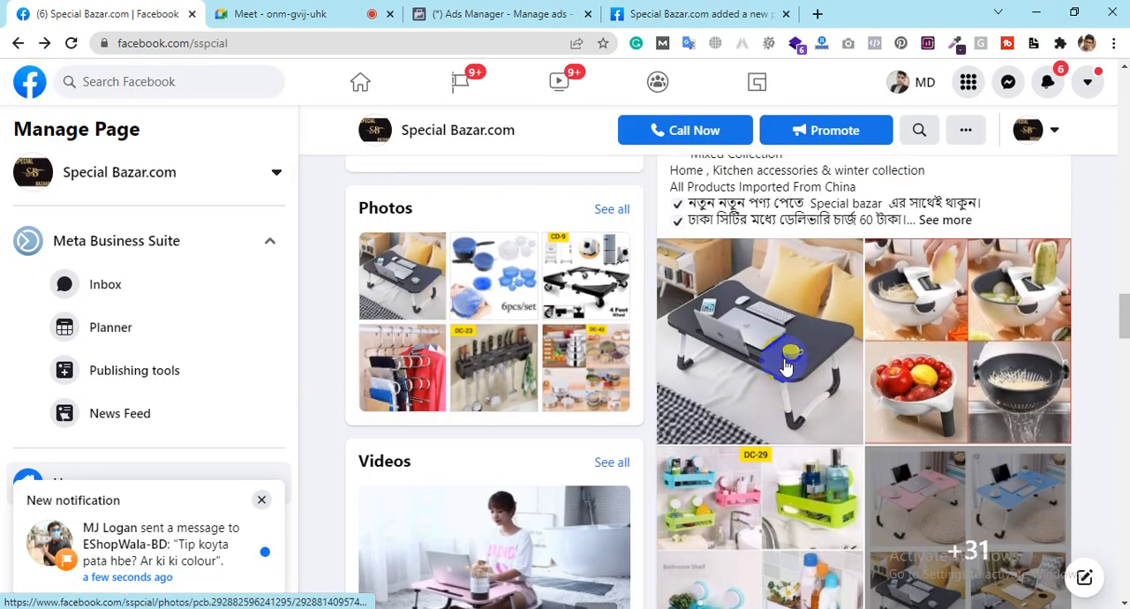
scroll(803, 361, down, 2)
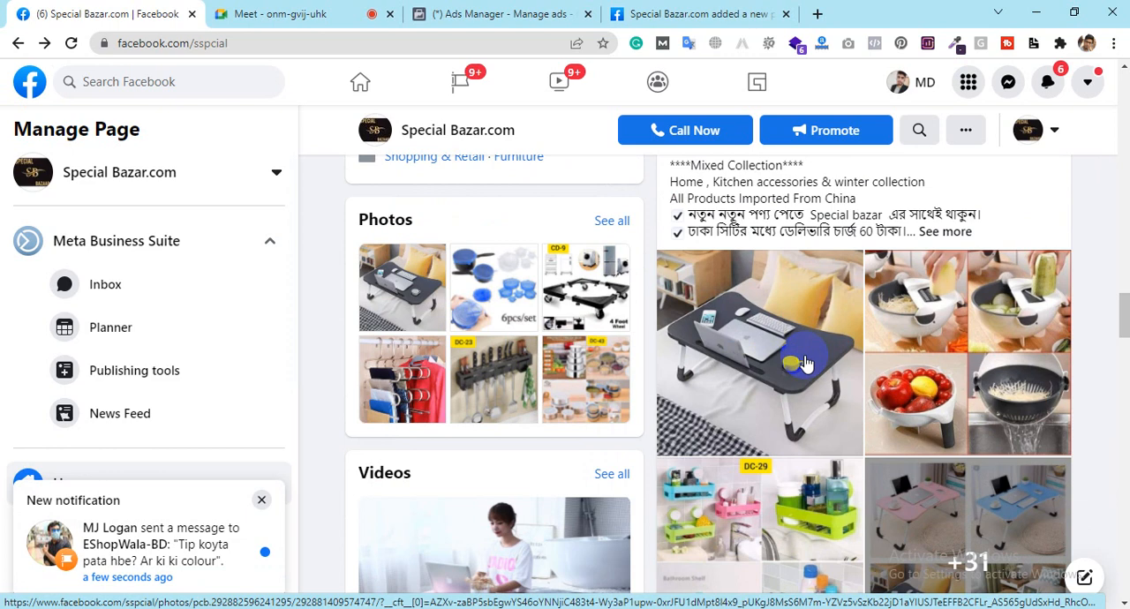
scroll(805, 362, down, 2)
scroll(805, 361, up, 1)
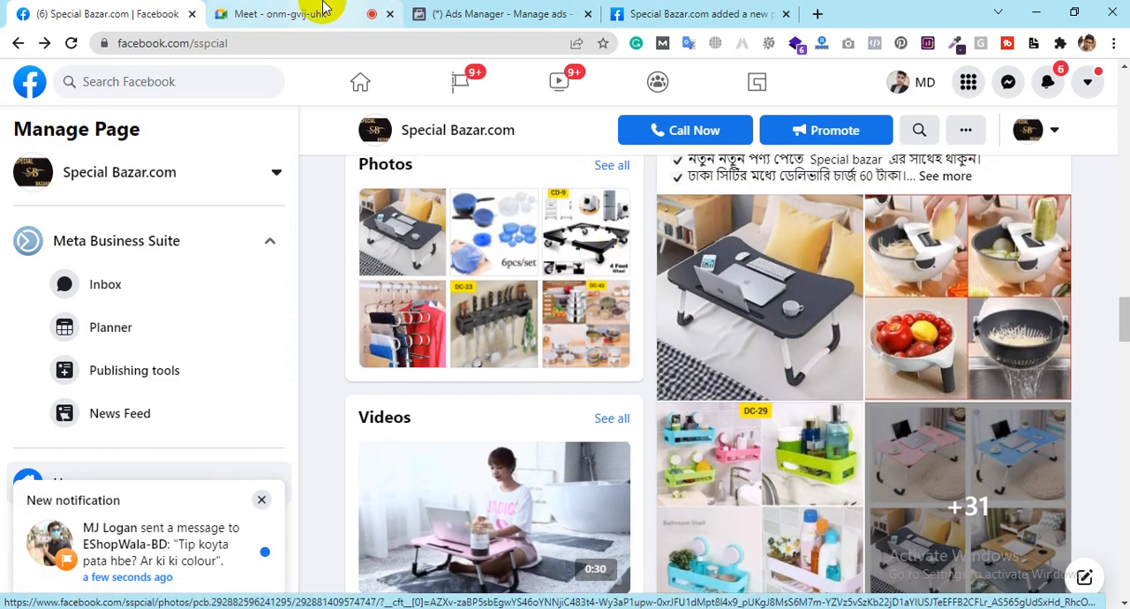
Step: Switch back to Ads Manager and include the state Chittagong Division, Bangladesh, in the targeted locations
click(324, 9)
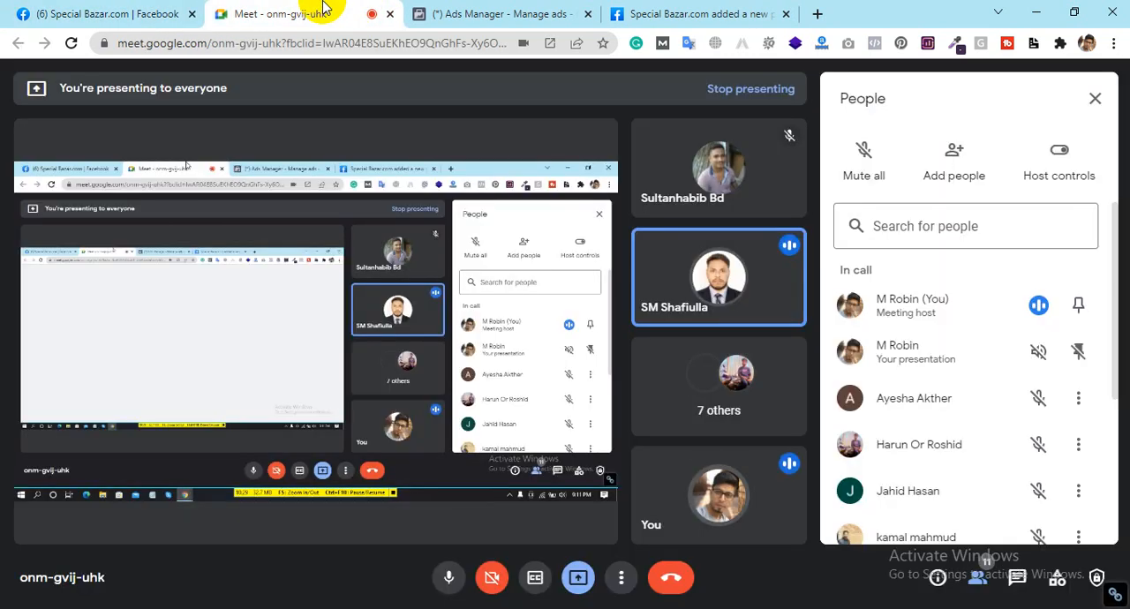
click(530, 9)
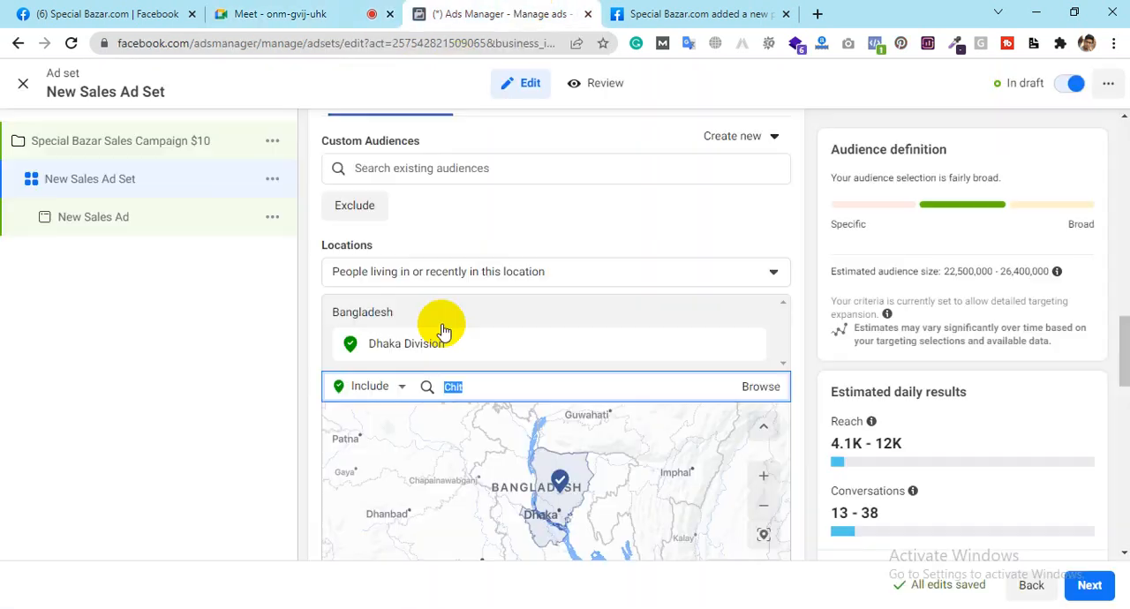
click(483, 388)
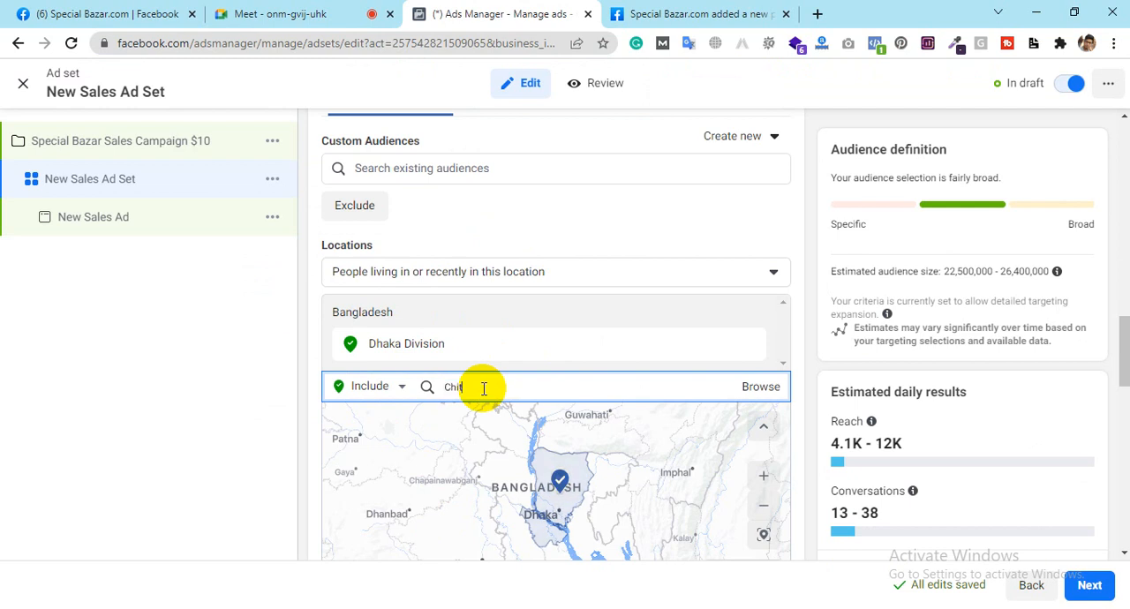
key(BackSpace)
text(c)
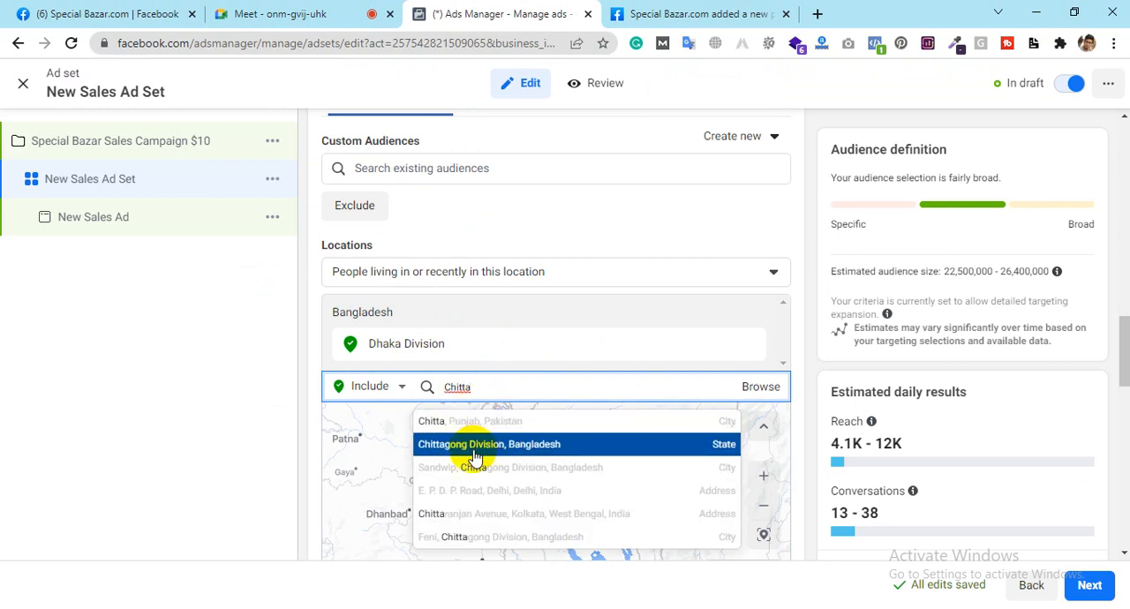
click(489, 446)
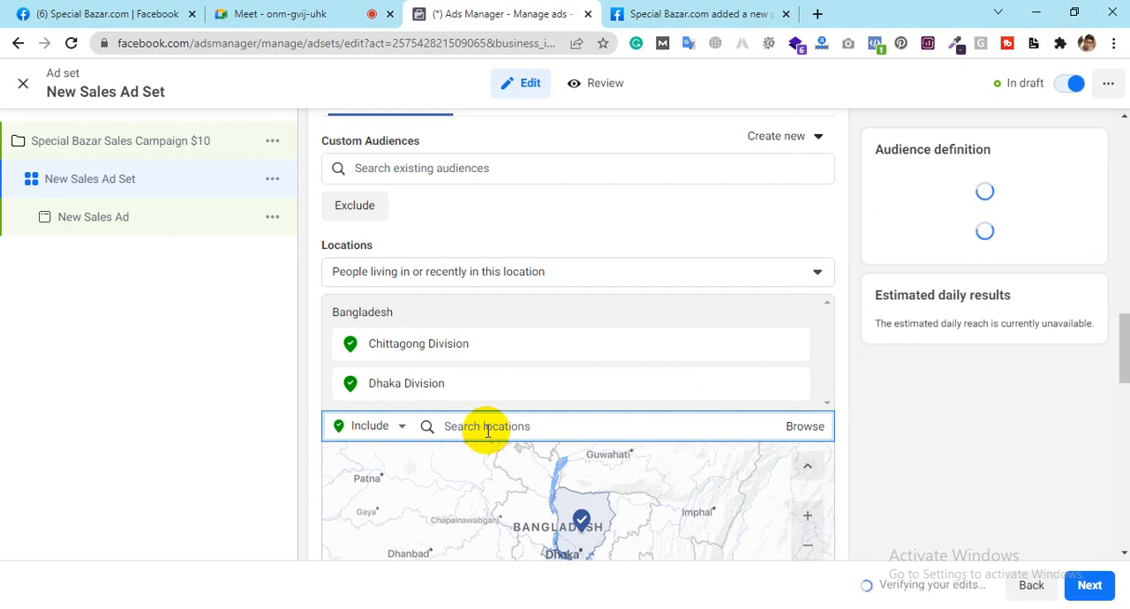
Step: Include the city Bogra, Rajshahi Division, Bangladesh, in the targeted locations
text(bo)
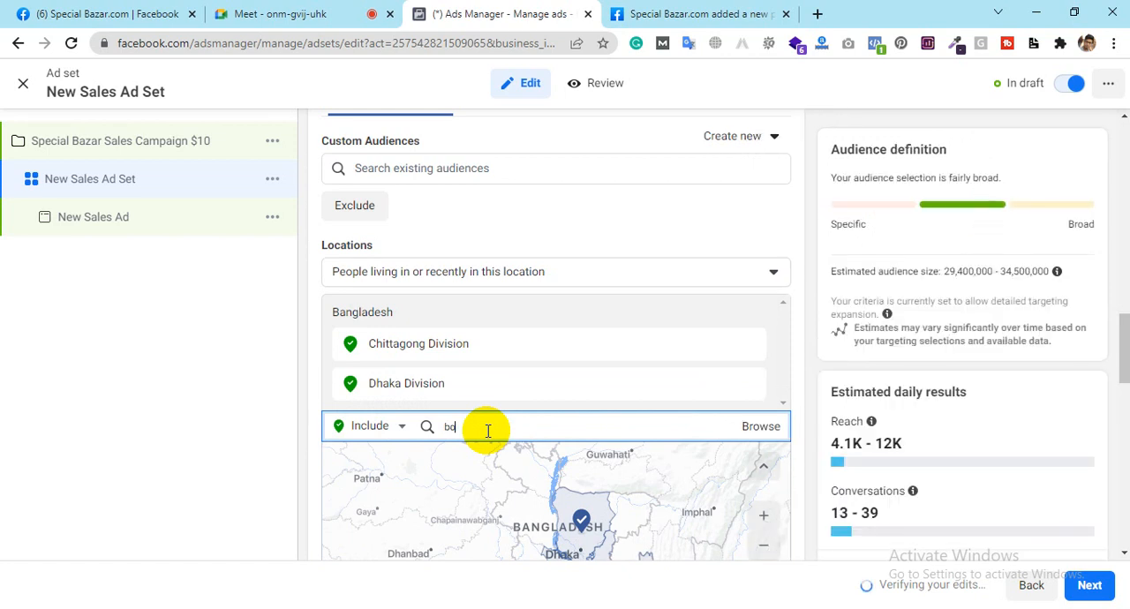
text(gra)
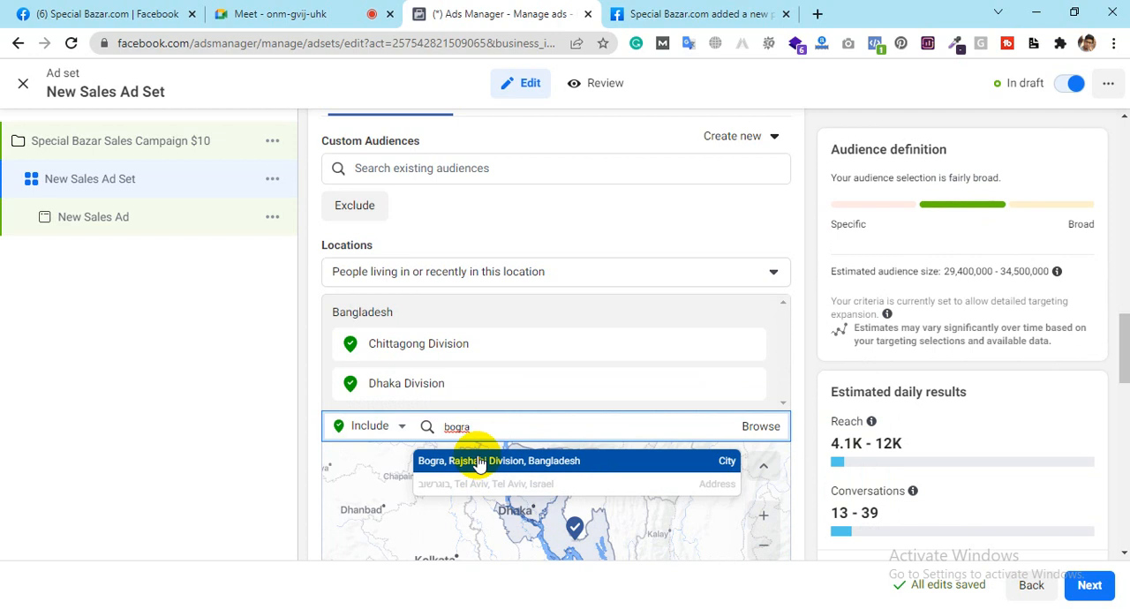
click(479, 461)
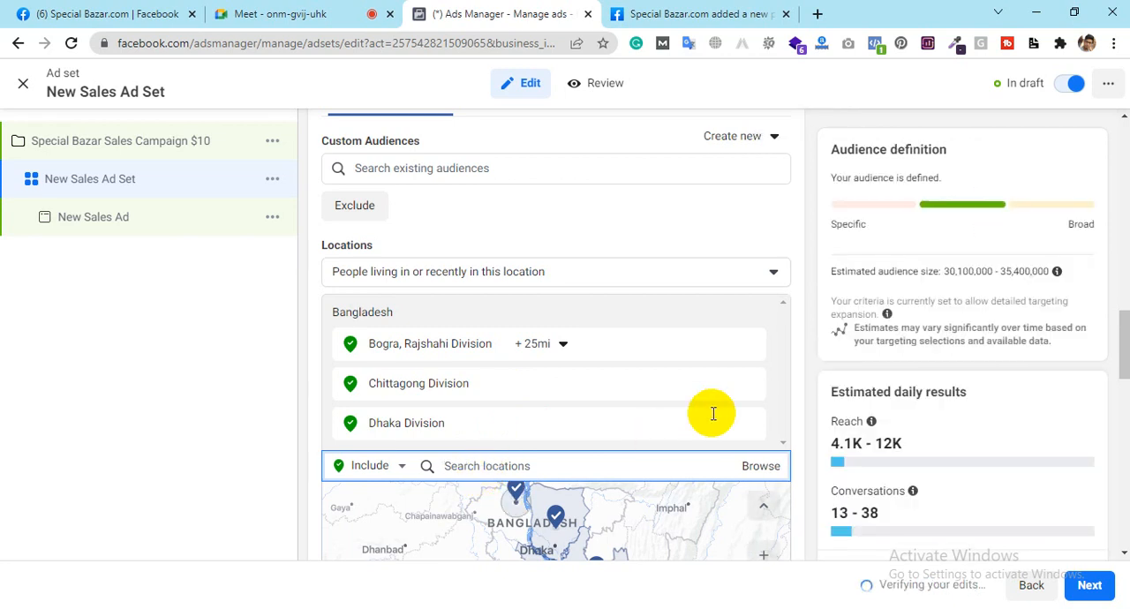
Step: Include the city Dinajpur, Rangpur Division, Bangladesh, in the targeted locations
scroll(810, 434, down, 3)
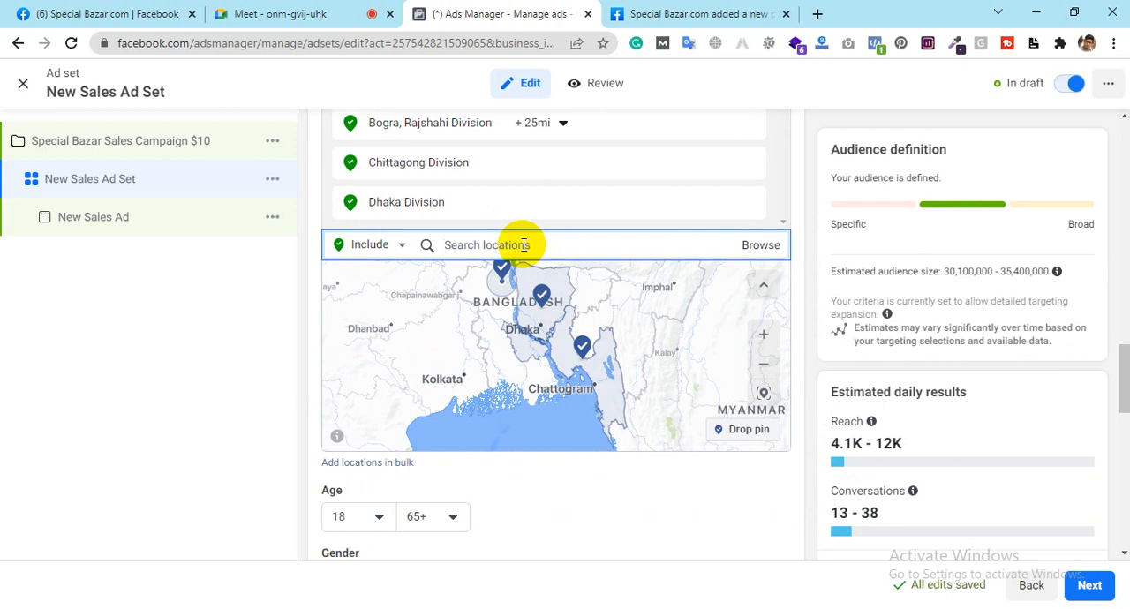
text(Dinaj)
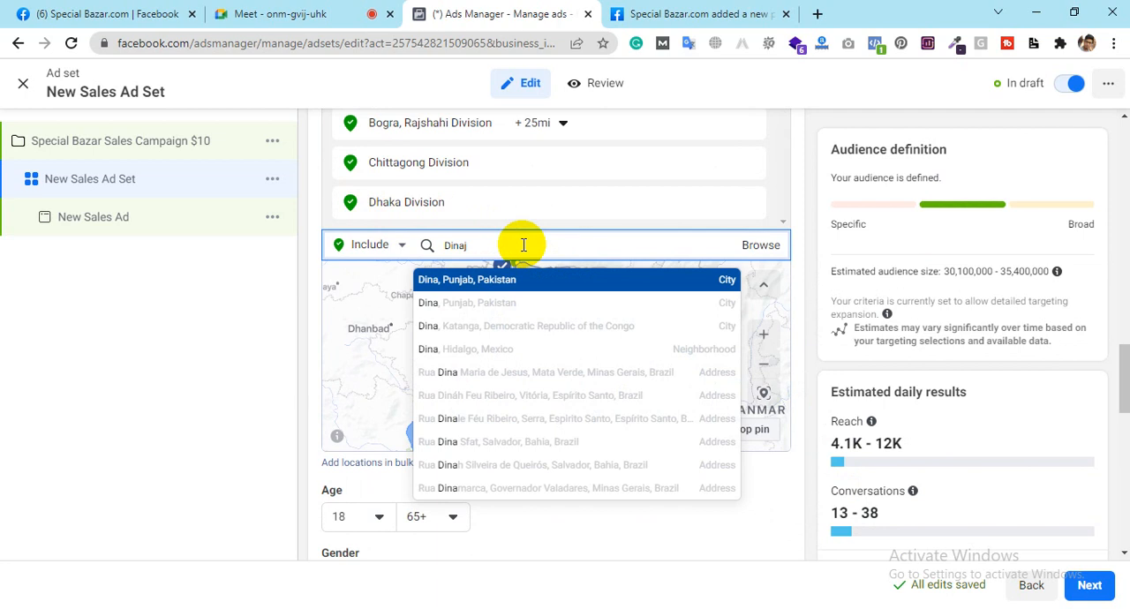
text(pur)
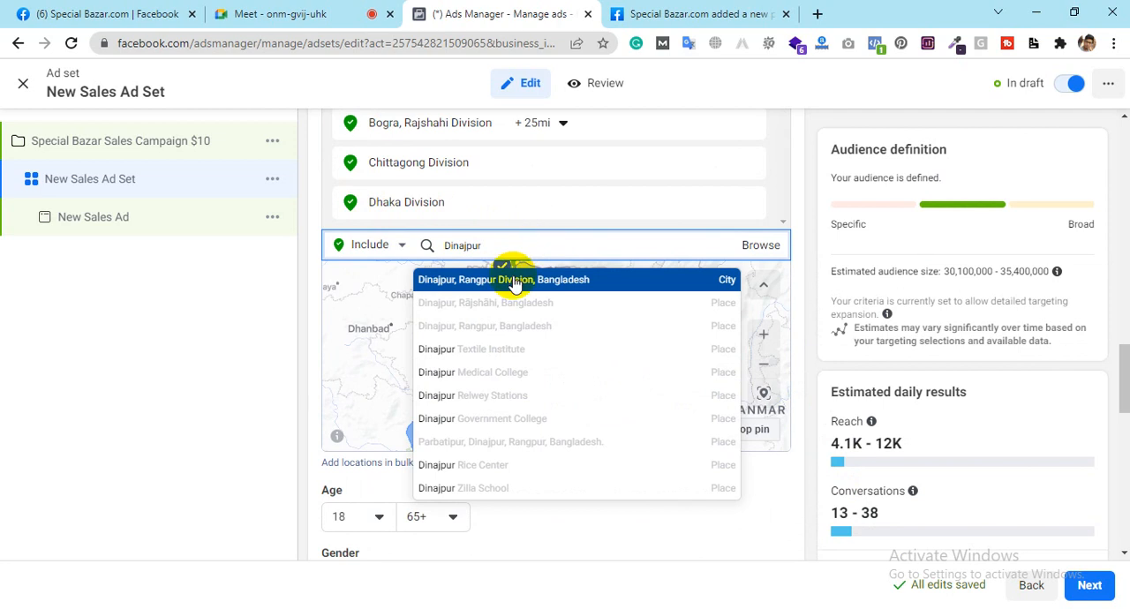
click(515, 281)
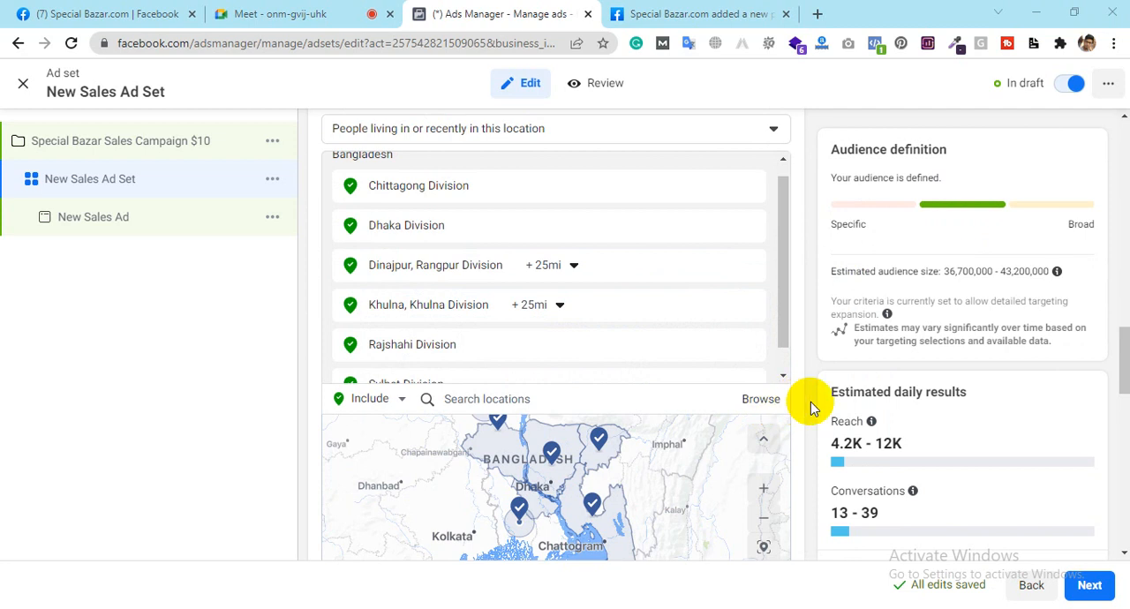
Step: Set the audience's age range to a minimum of 22 and a maximum of 40
scroll(808, 356, down, 2)
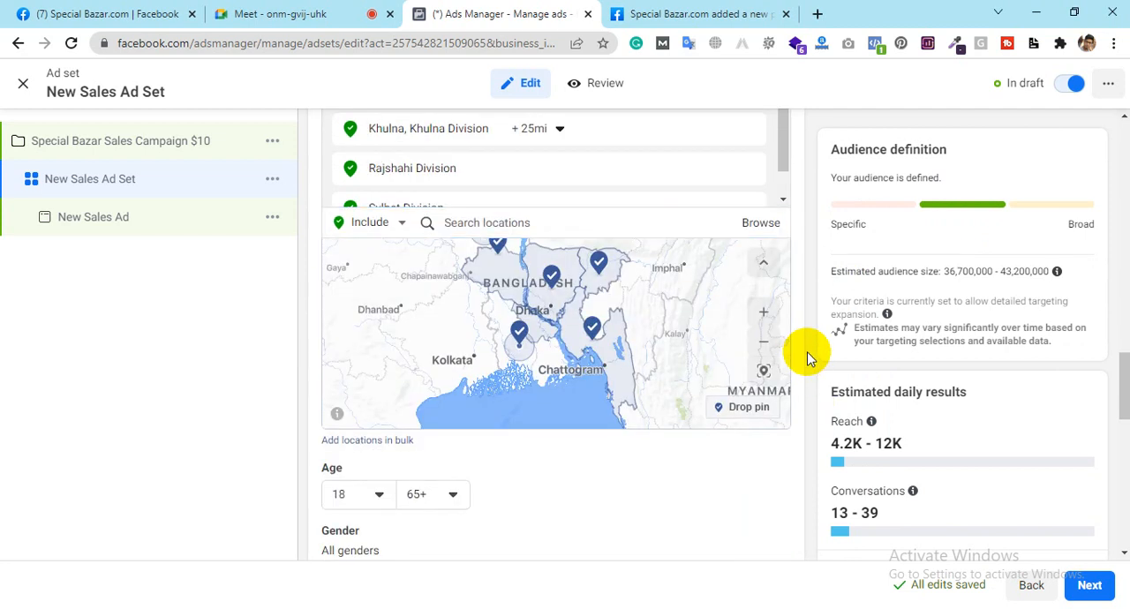
scroll(809, 355, down, 1)
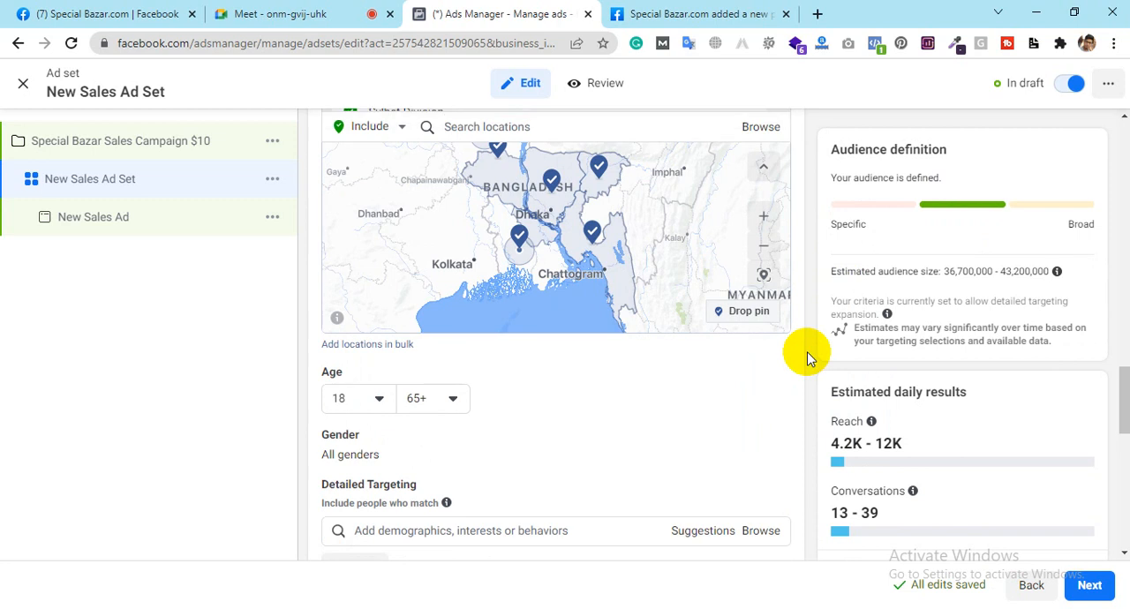
scroll(808, 355, up, 3)
scroll(808, 356, down, 1)
scroll(808, 356, down, 4)
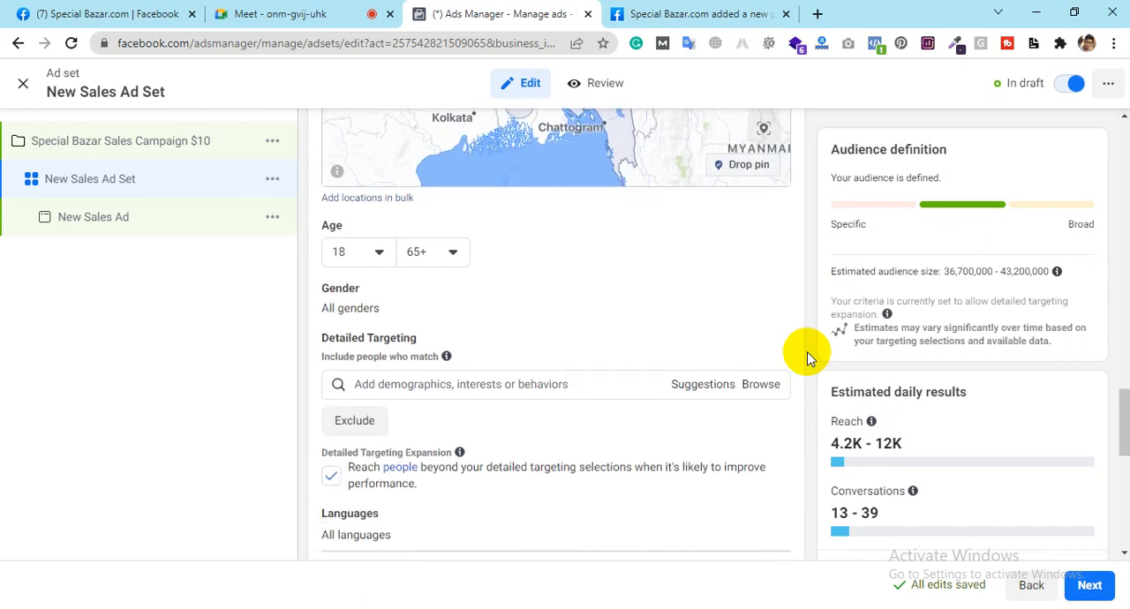
click(425, 255)
scroll(433, 344, up, 2)
scroll(435, 349, up, 5)
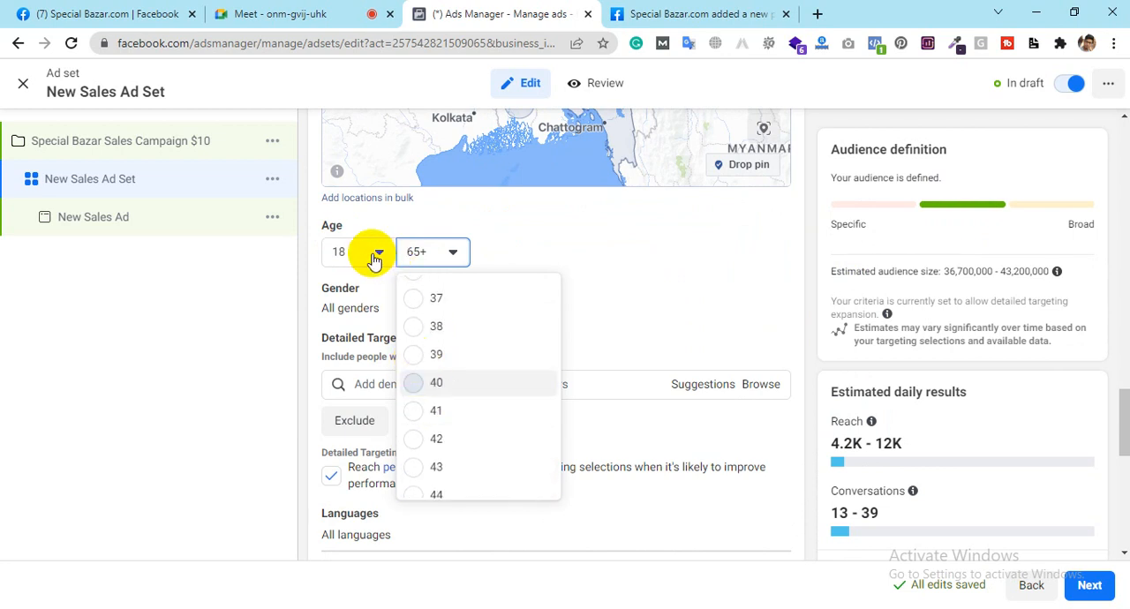
key(Return)
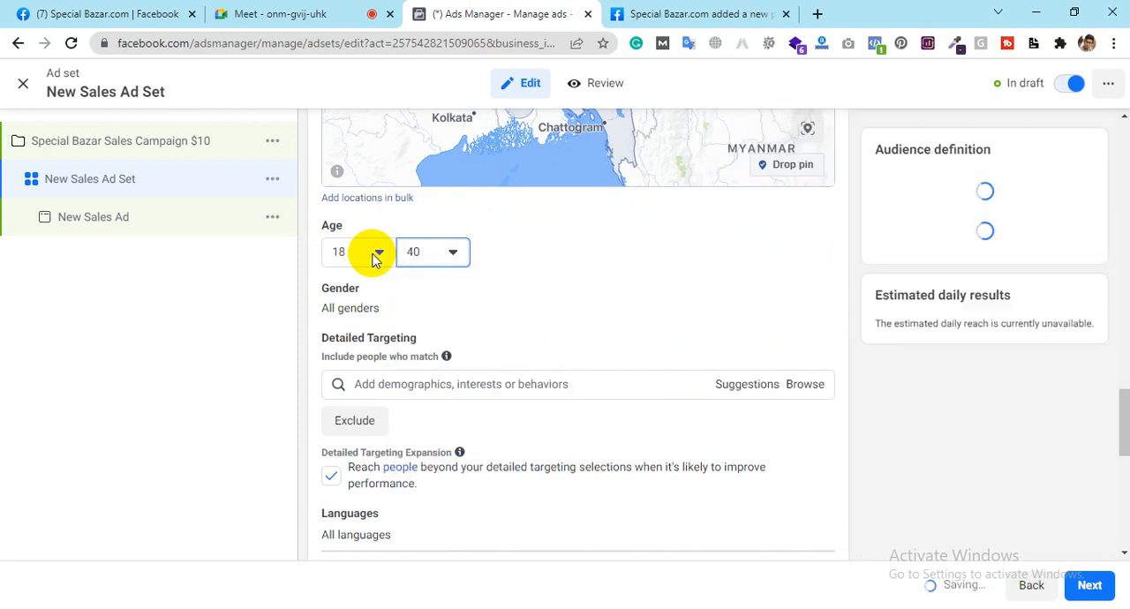
click(376, 254)
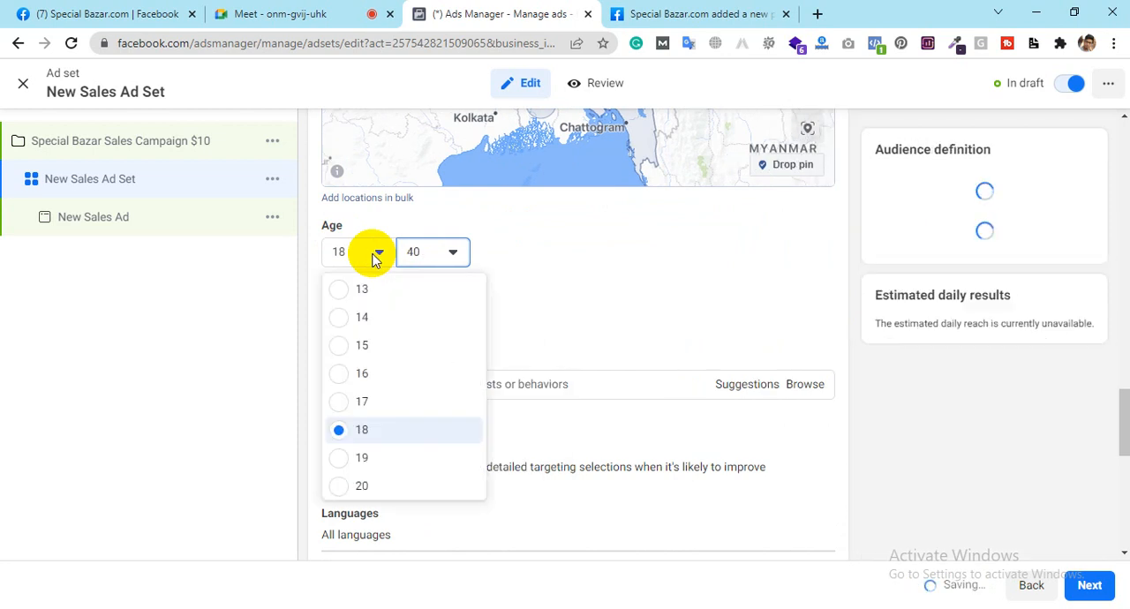
scroll(374, 357, down, 3)
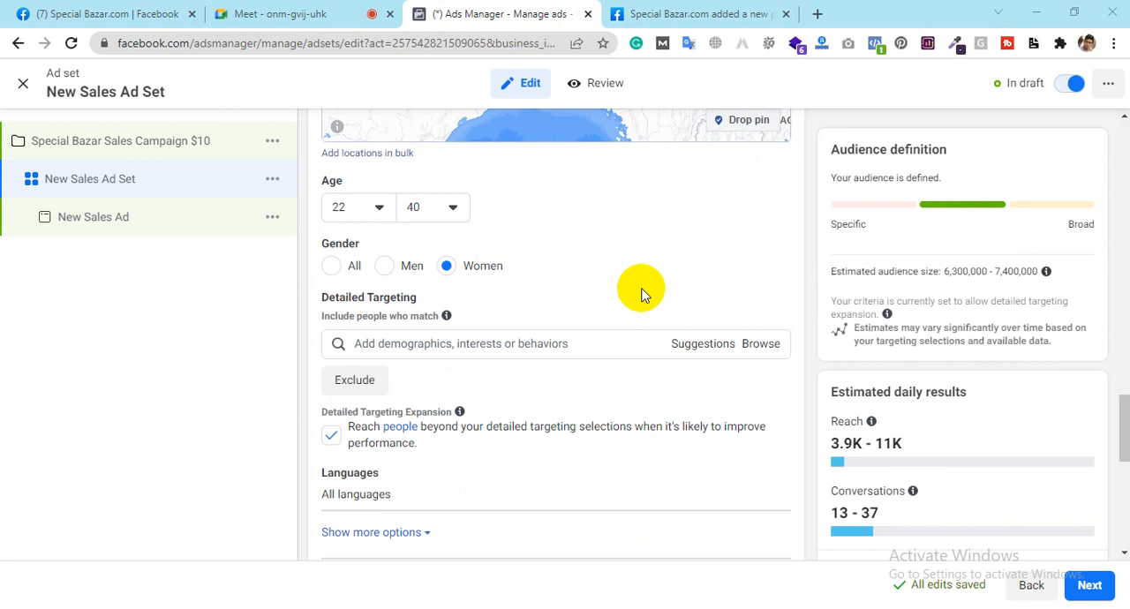
Step: Add the interest Kitchen to the audience's detailed targeting
click(512, 343)
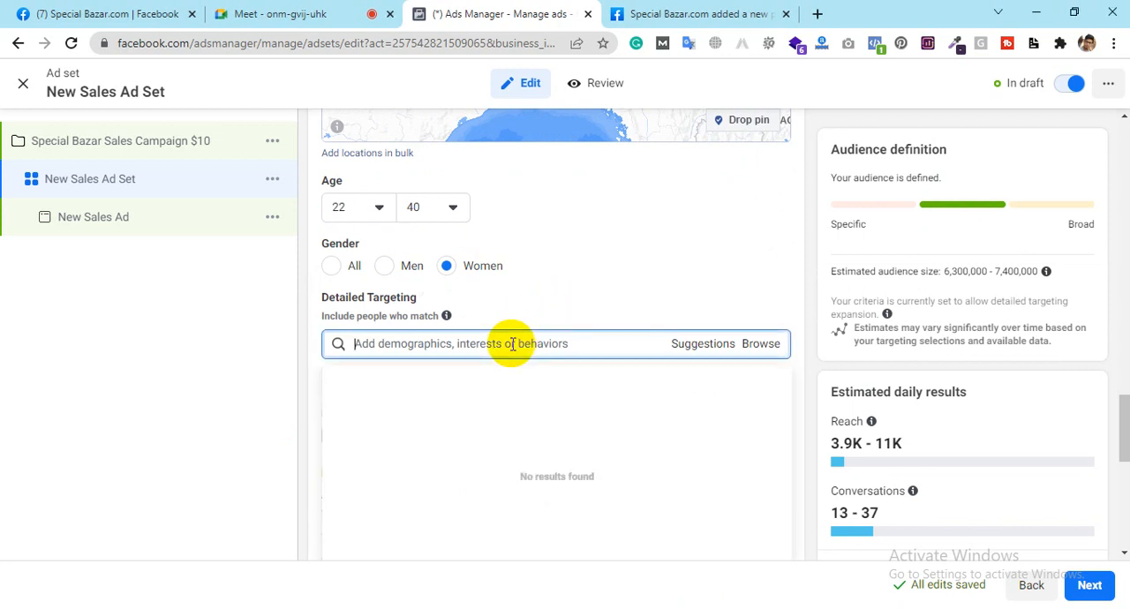
text(Kitchen)
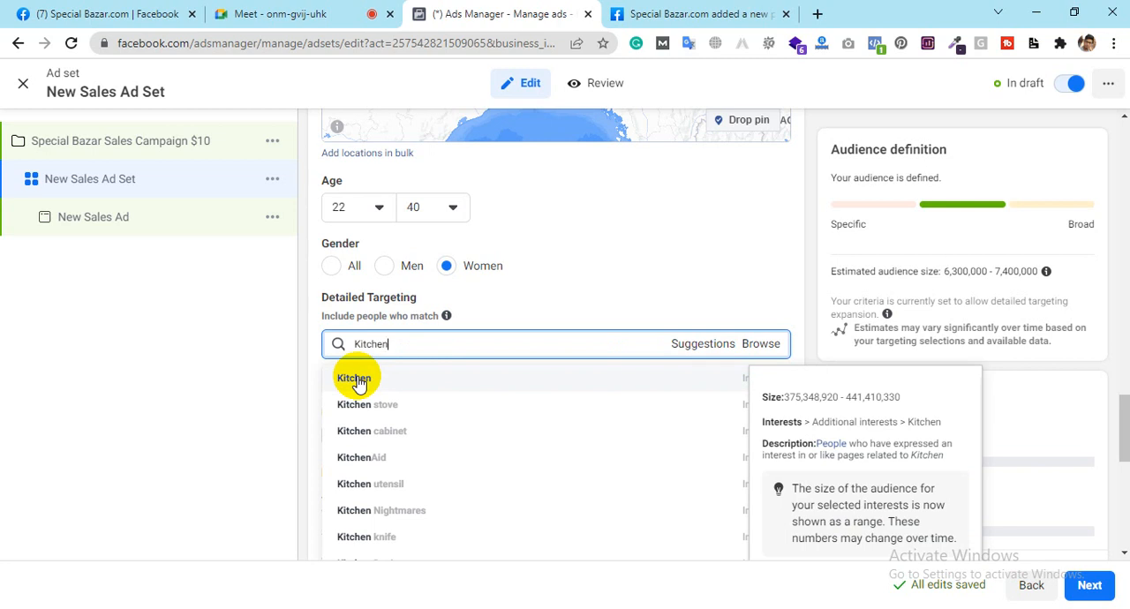
click(358, 383)
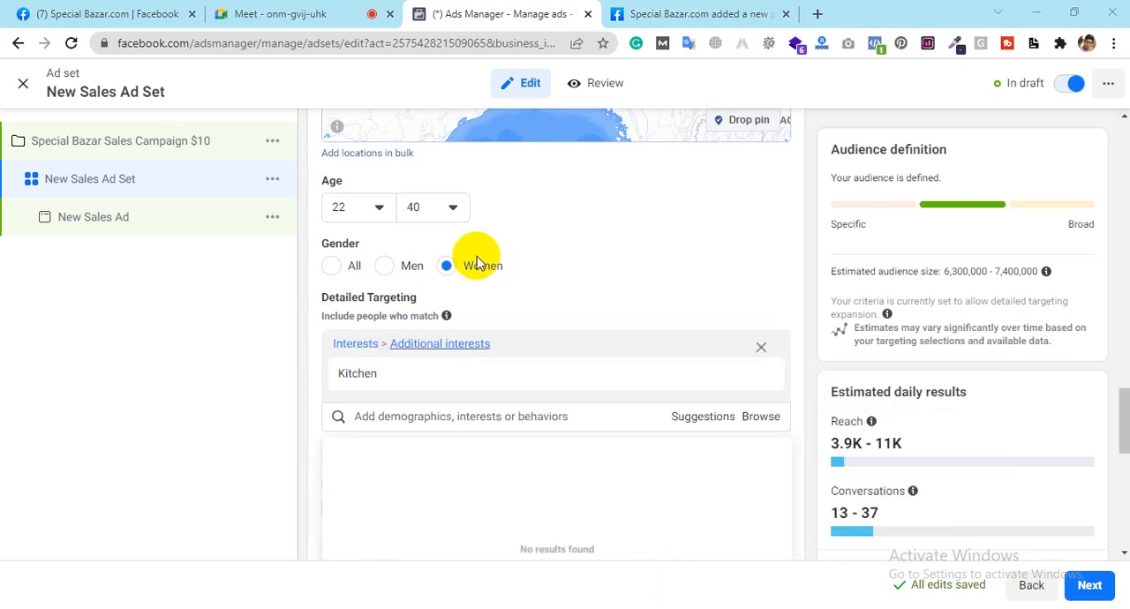
Step: Set the audience's gender to Men
click(386, 267)
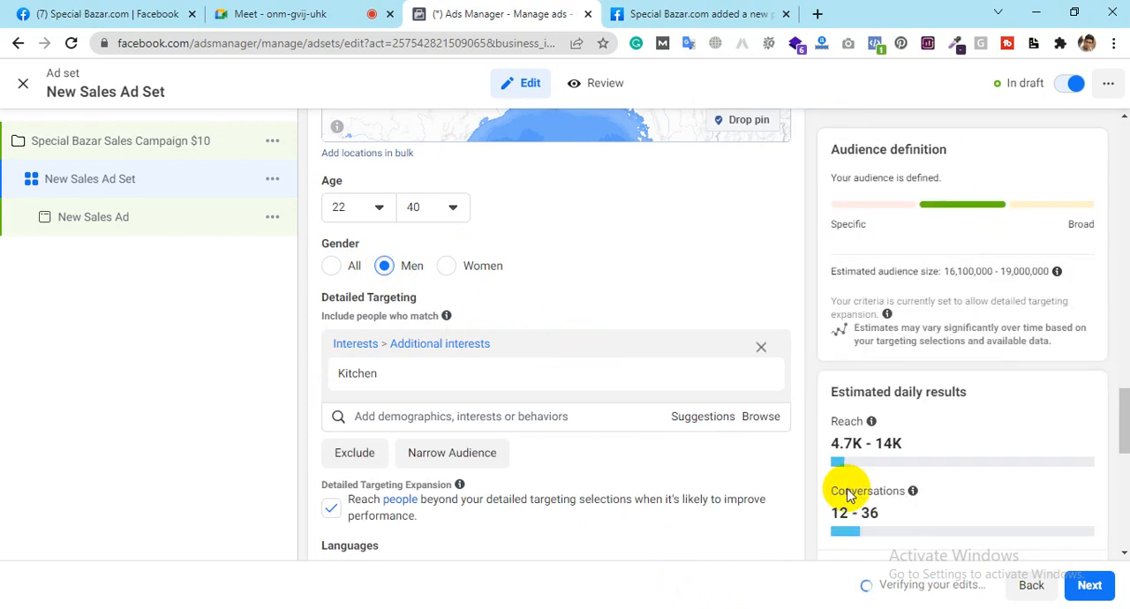
scroll(647, 413, down, 2)
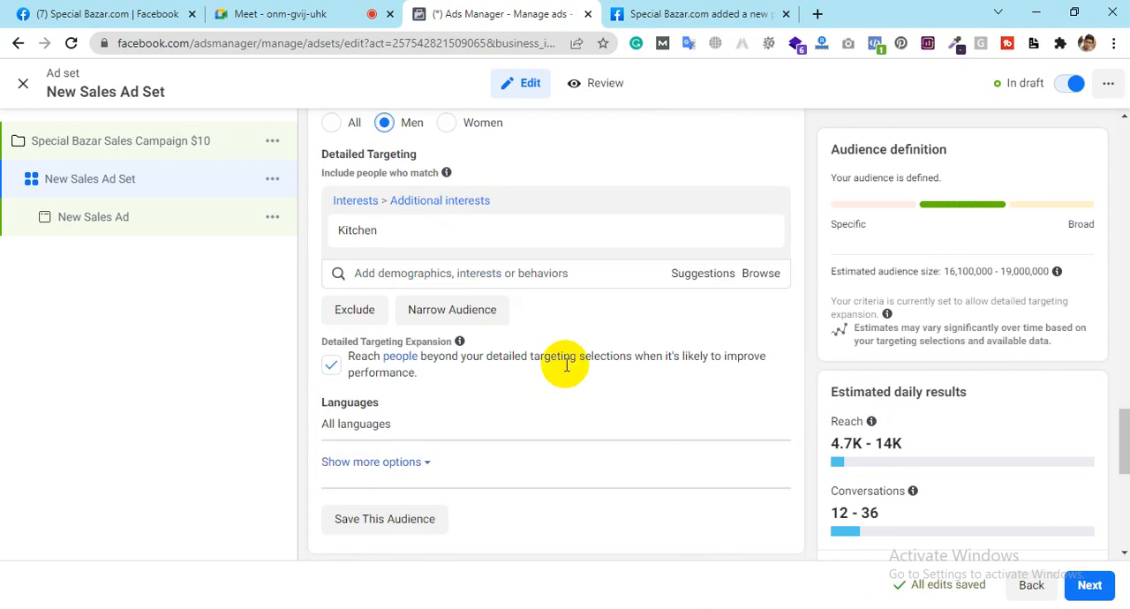
mouse_move(397, 229)
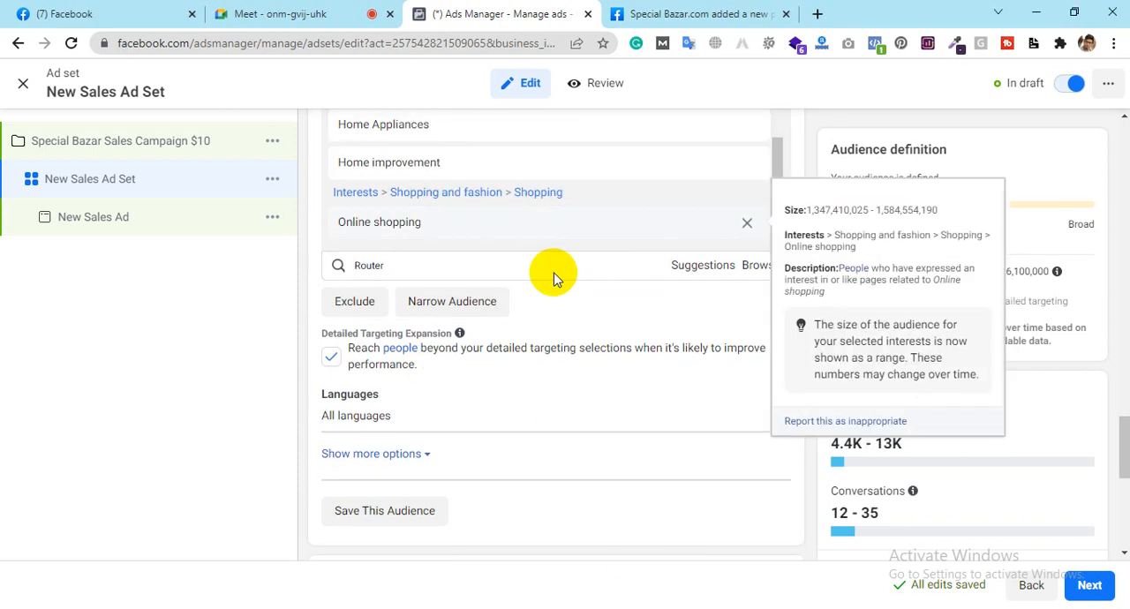
Step: Search the detailed targeting for Router and add the interest Router table (woodworking)
click(492, 270)
click(462, 270)
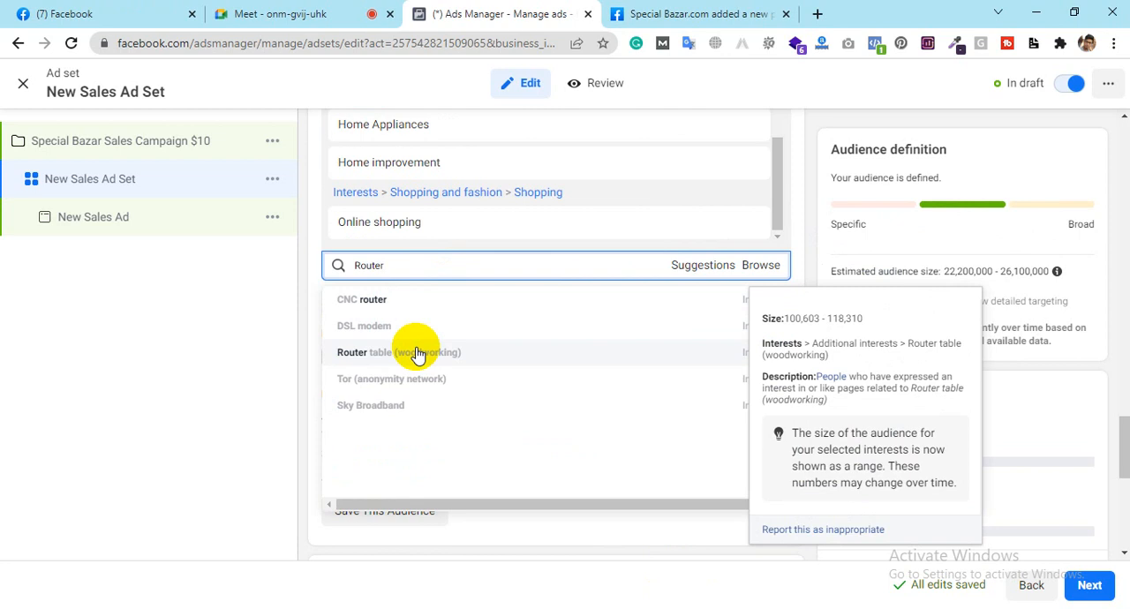
click(419, 354)
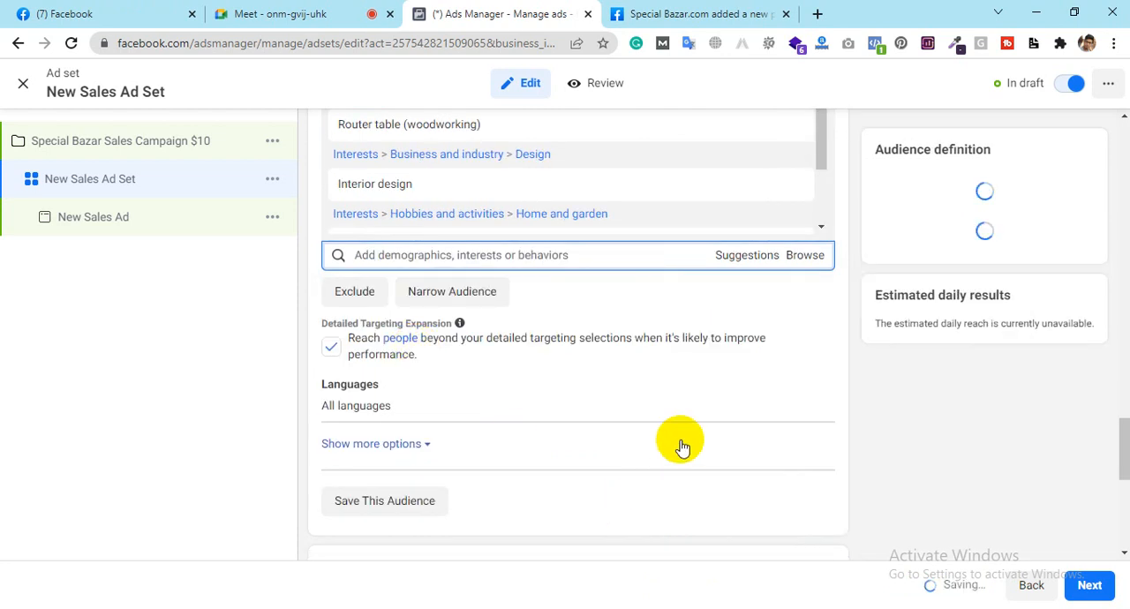
Step: Add the interest Household goods from the suggested interests to the detailed targeting
click(747, 256)
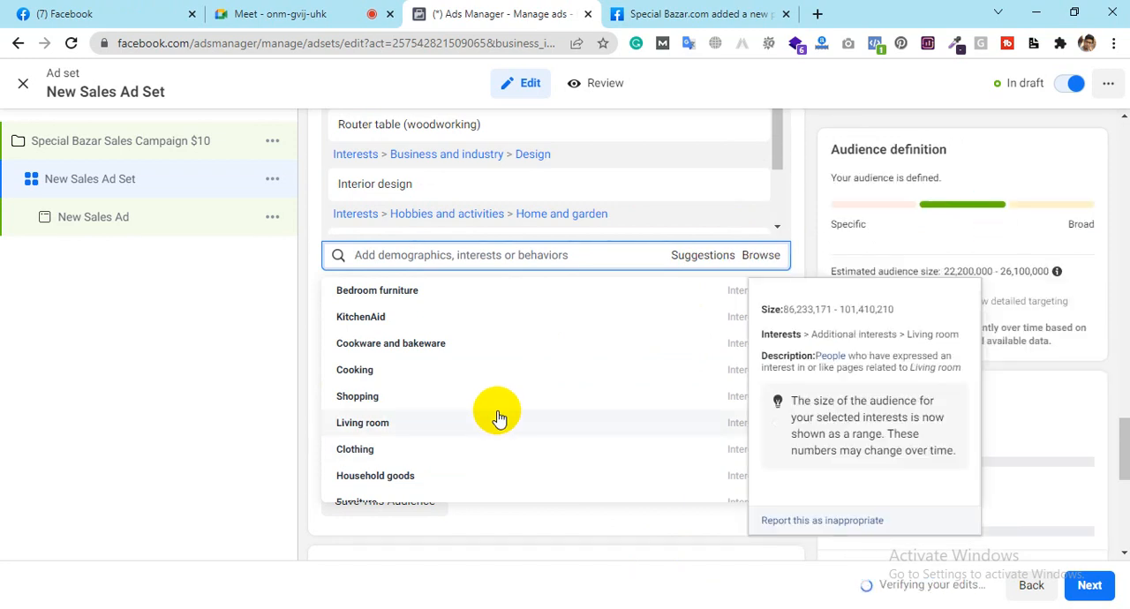
scroll(461, 353, down, 1)
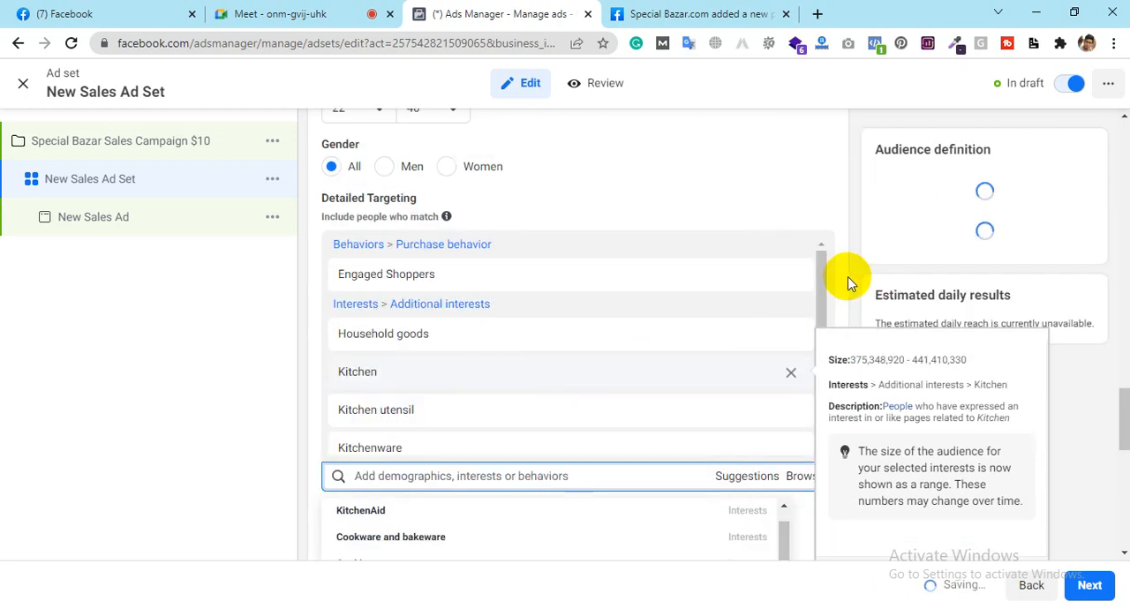
scroll(849, 279, down, 2)
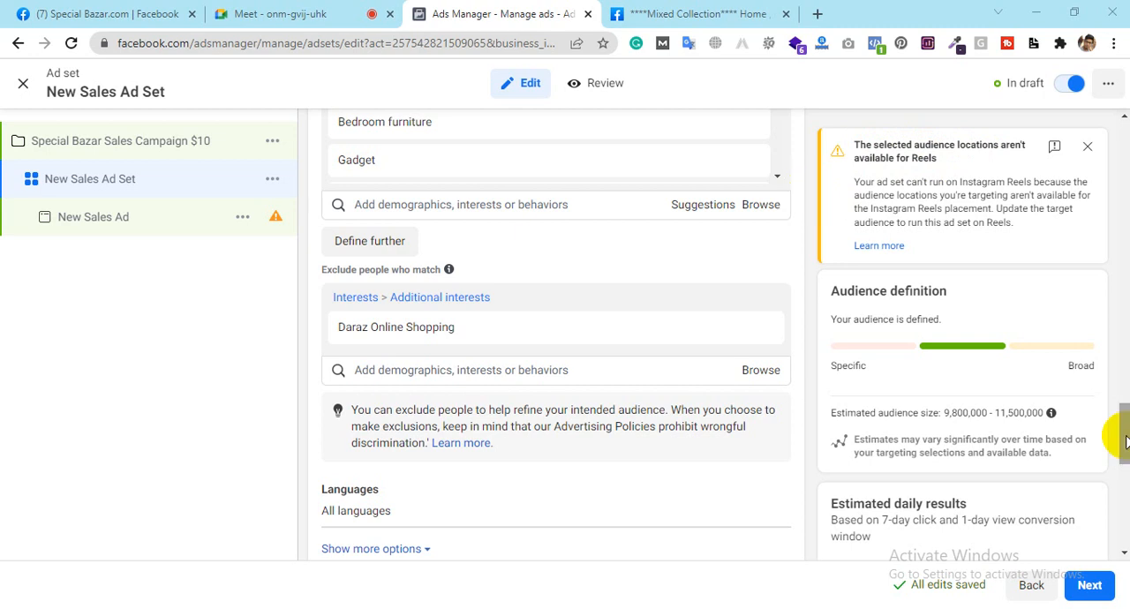
Step: Switch the ad set to manual placements and remove the Instagram platform
drag(1121, 433, 1125, 487)
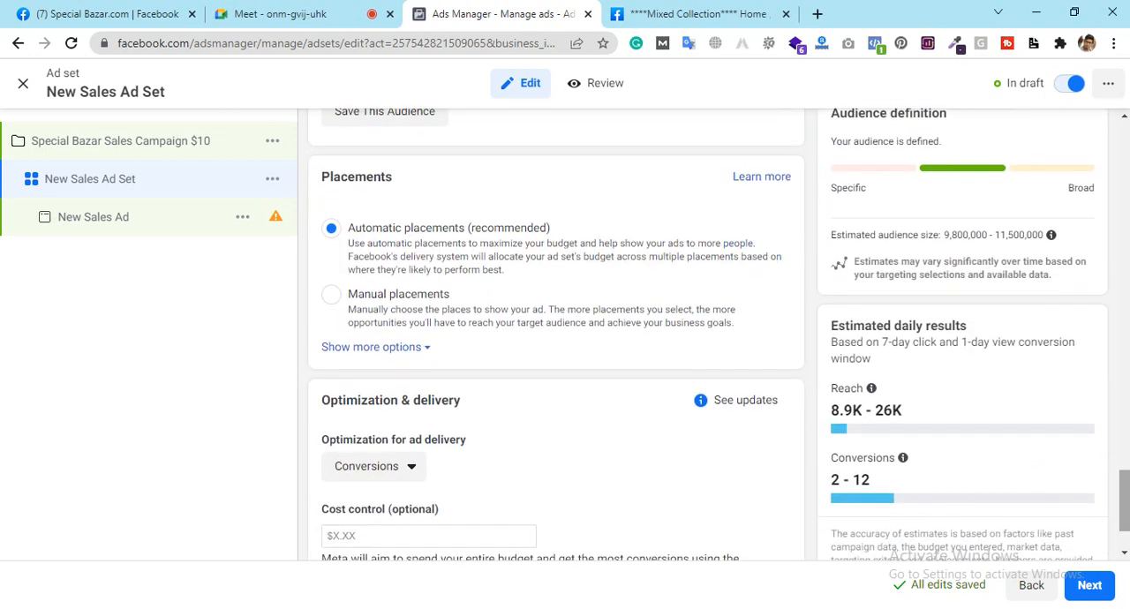
click(333, 298)
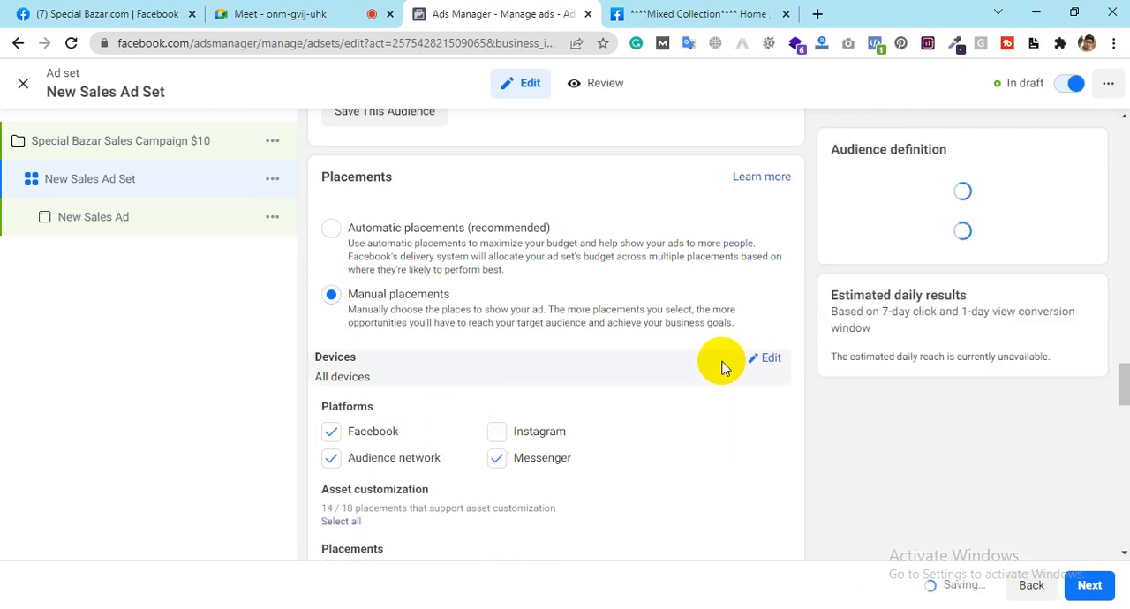
click(810, 392)
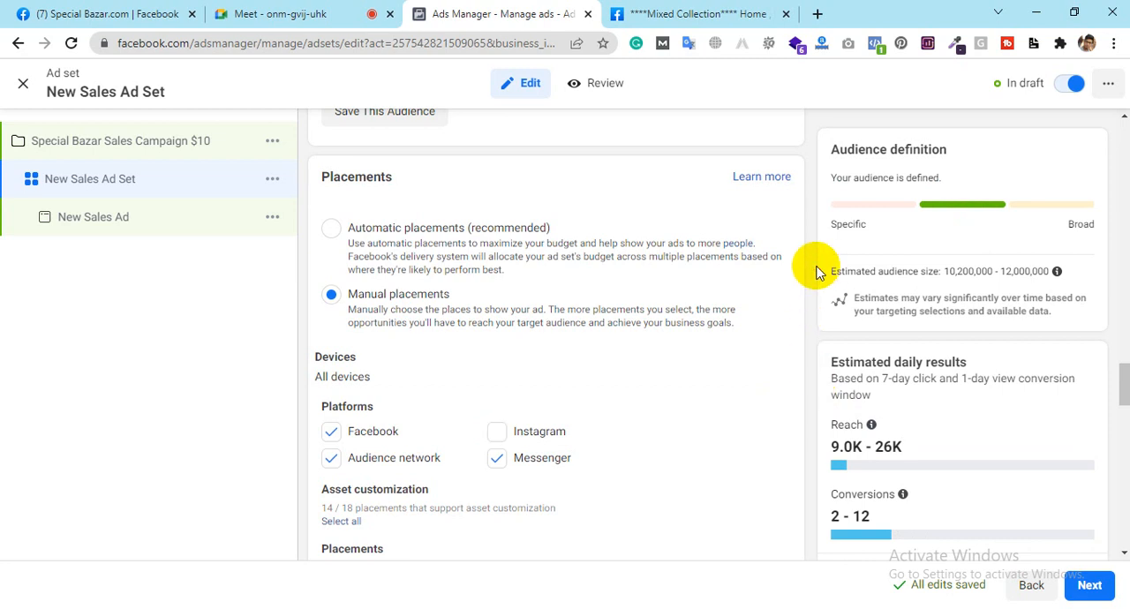
Step: Remove the Reels overlay and In-stream placement groups from the manual placements
scroll(808, 315, down, 4)
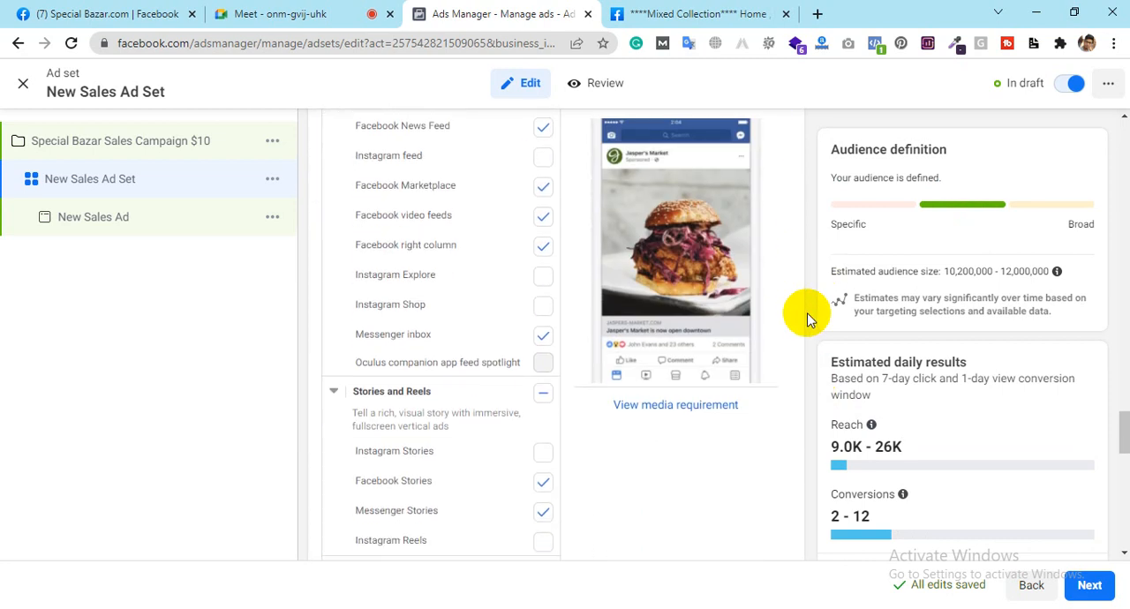
scroll(799, 315, down, 1)
scroll(441, 332, down, 3)
scroll(443, 334, down, 6)
scroll(443, 334, up, 3)
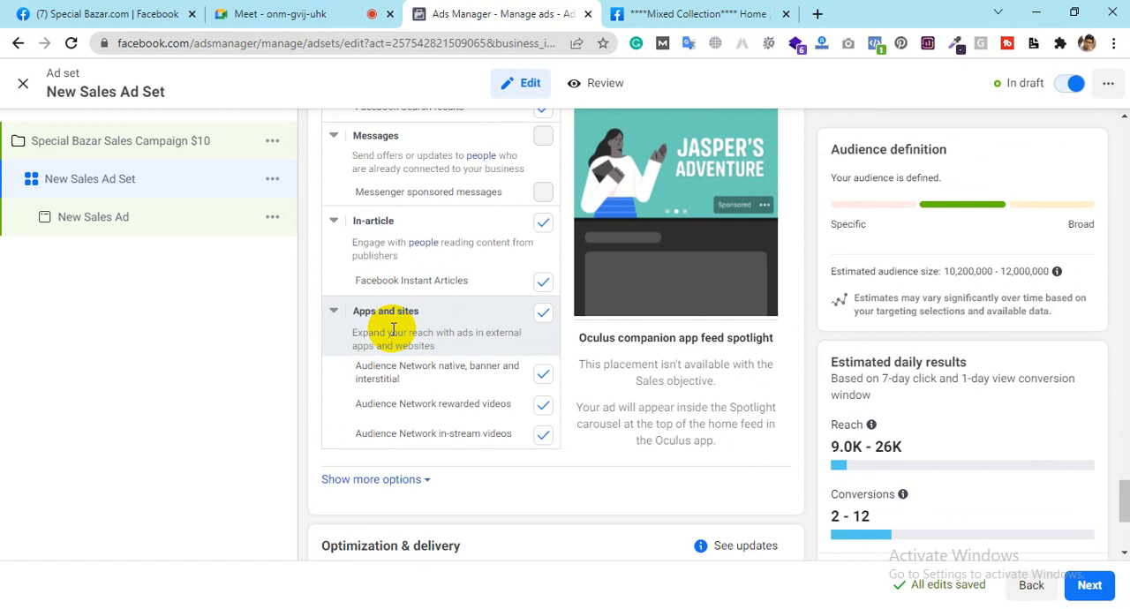
scroll(392, 329, up, 1)
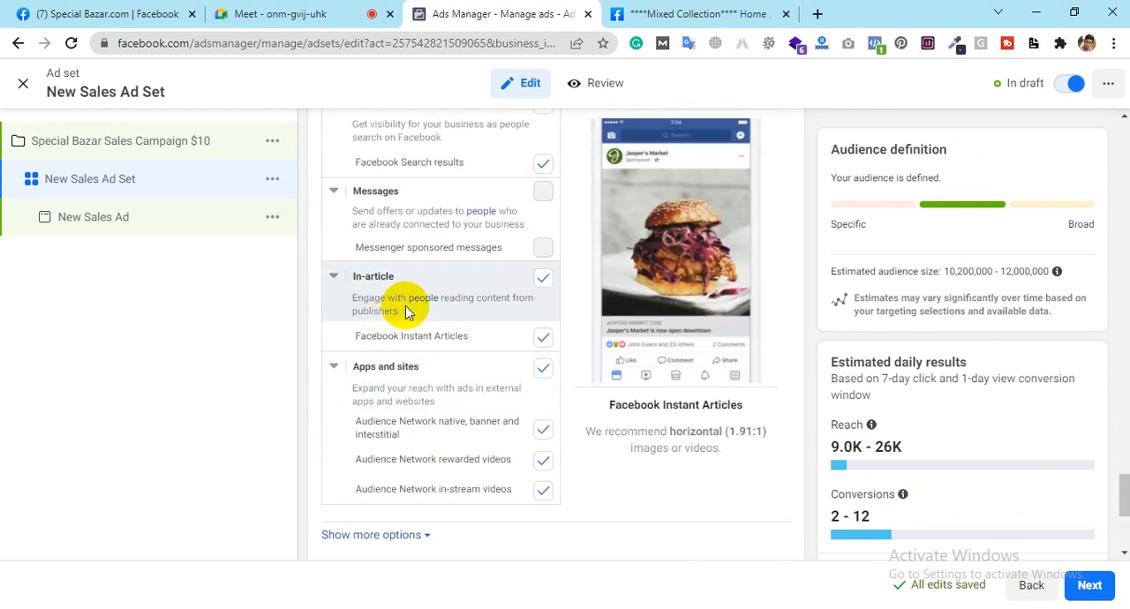
scroll(406, 311, up, 3)
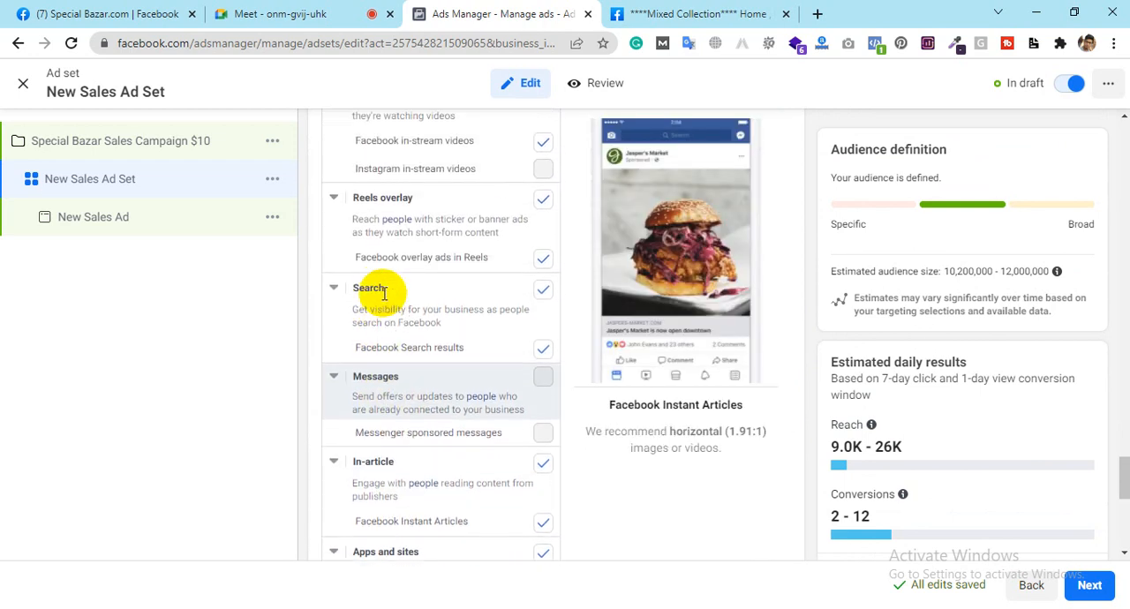
scroll(384, 296, up, 1)
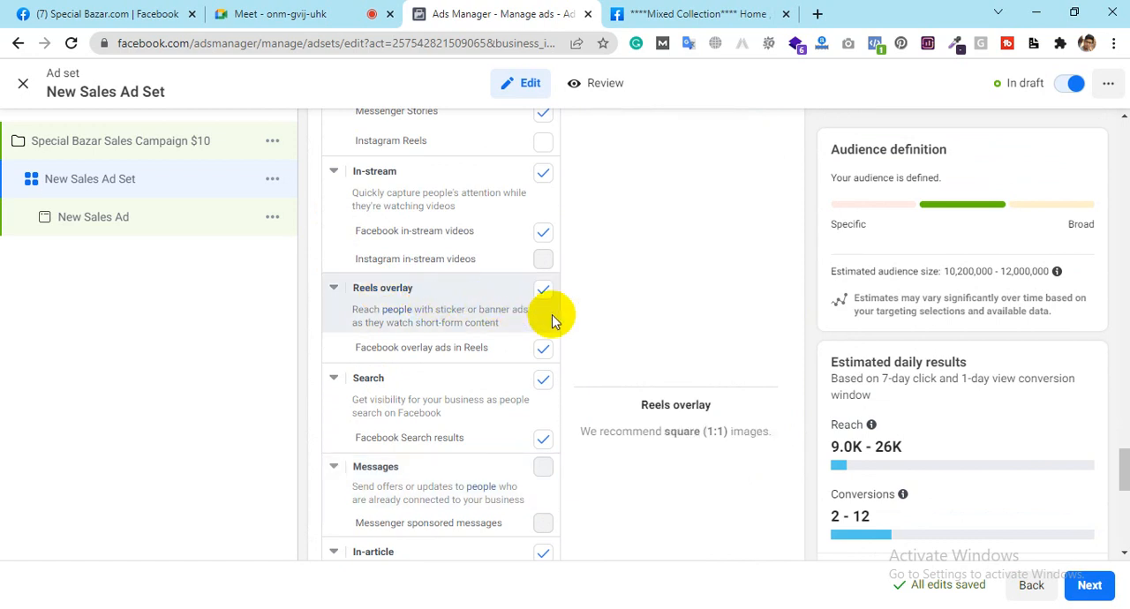
click(468, 282)
scroll(468, 276, up, 1)
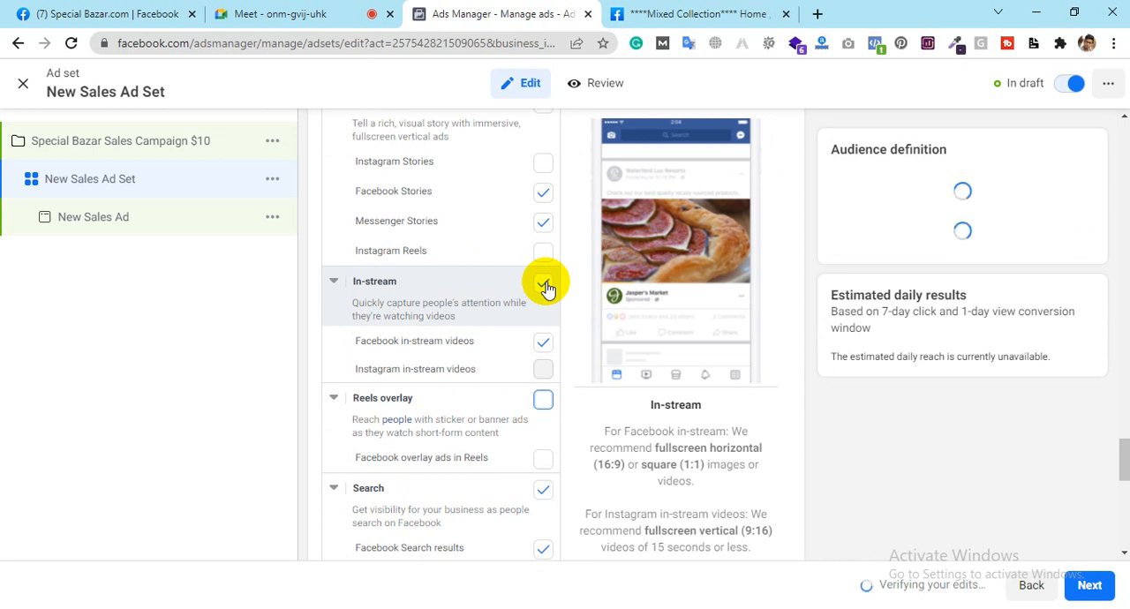
click(543, 284)
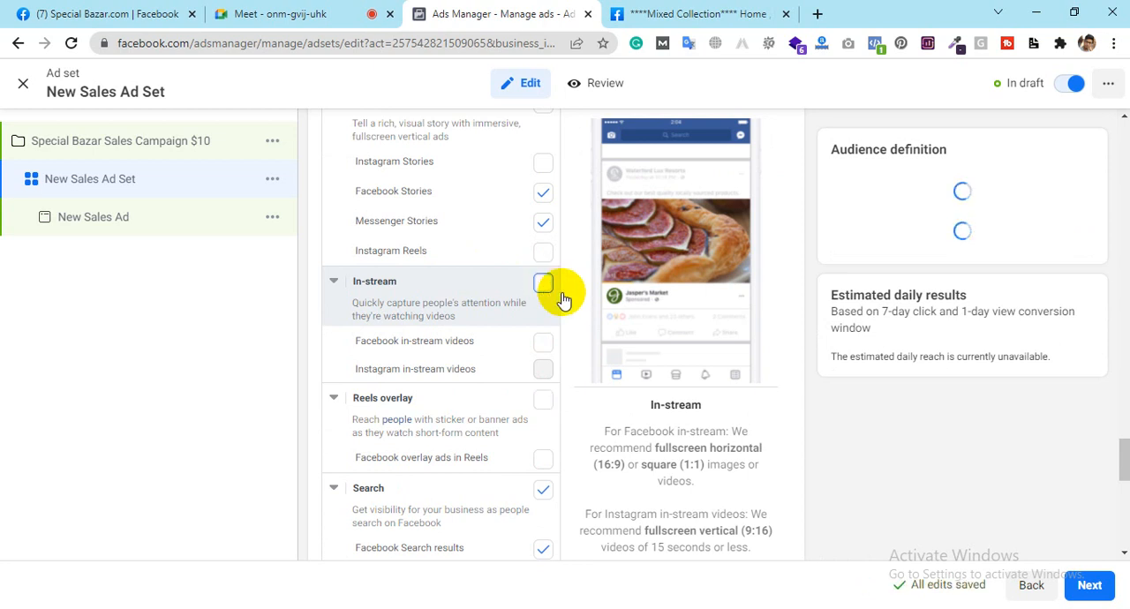
Step: Set the ad set's conversion location to Messenger
scroll(581, 300, up, 6)
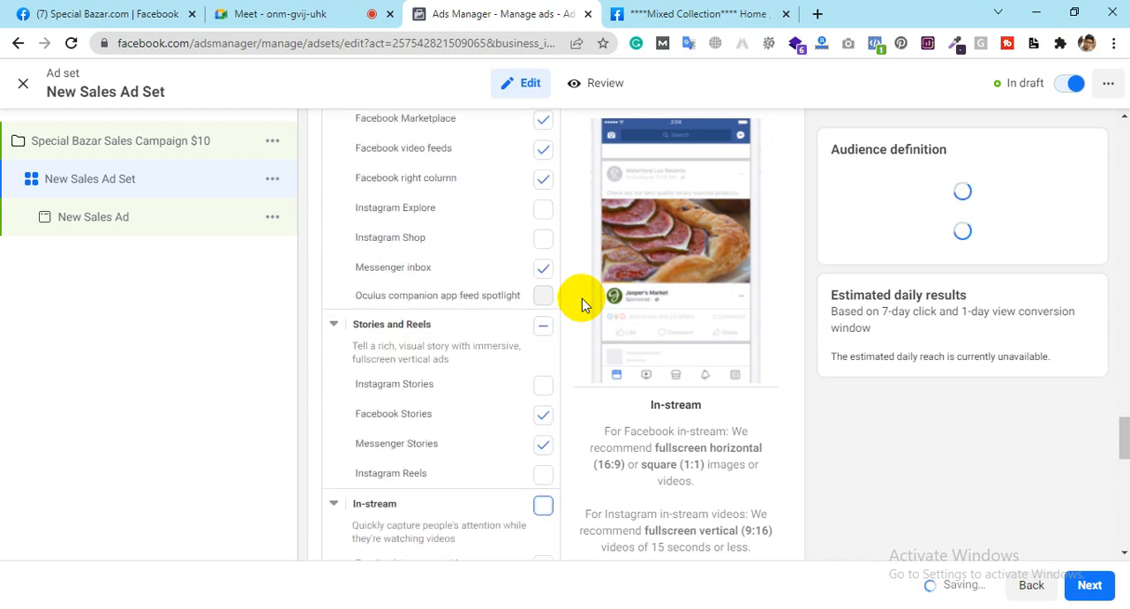
scroll(582, 298, up, 3)
scroll(582, 298, down, 2)
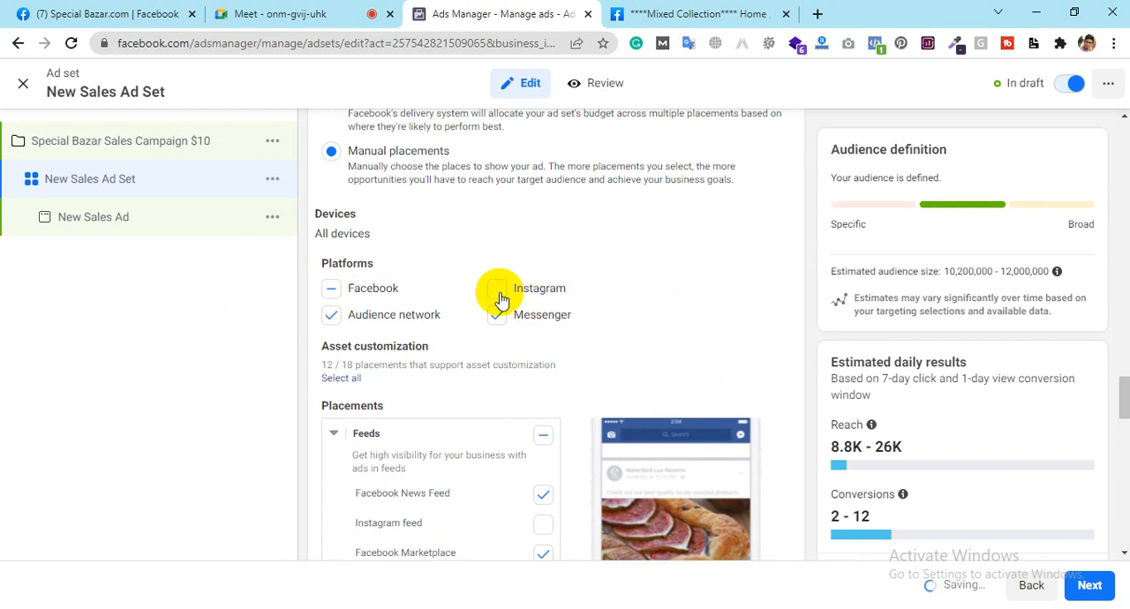
scroll(649, 289, up, 2)
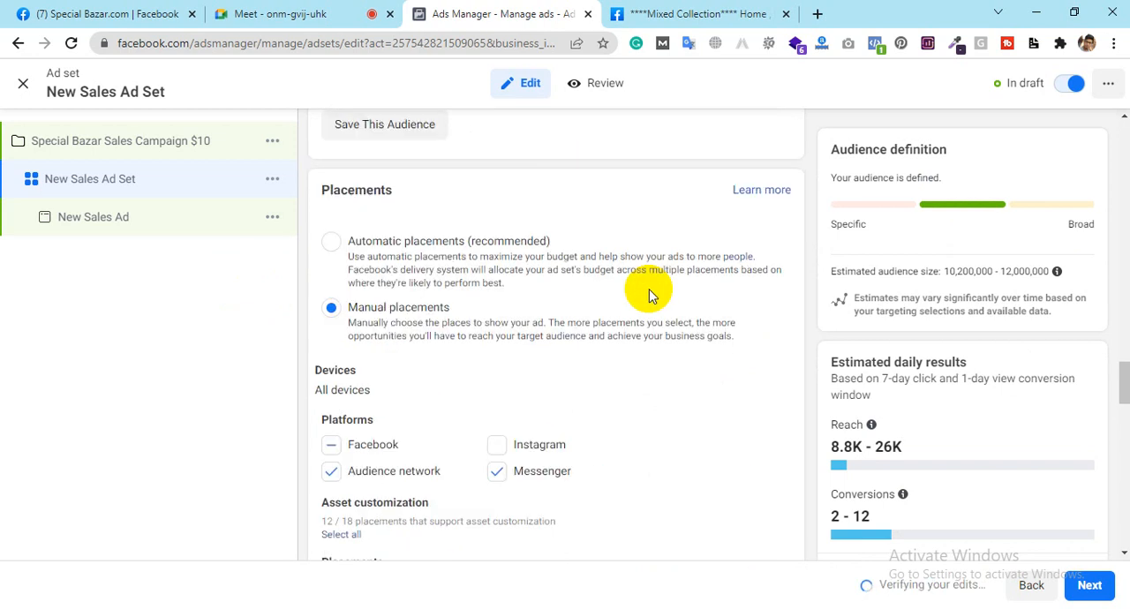
scroll(648, 288, up, 12)
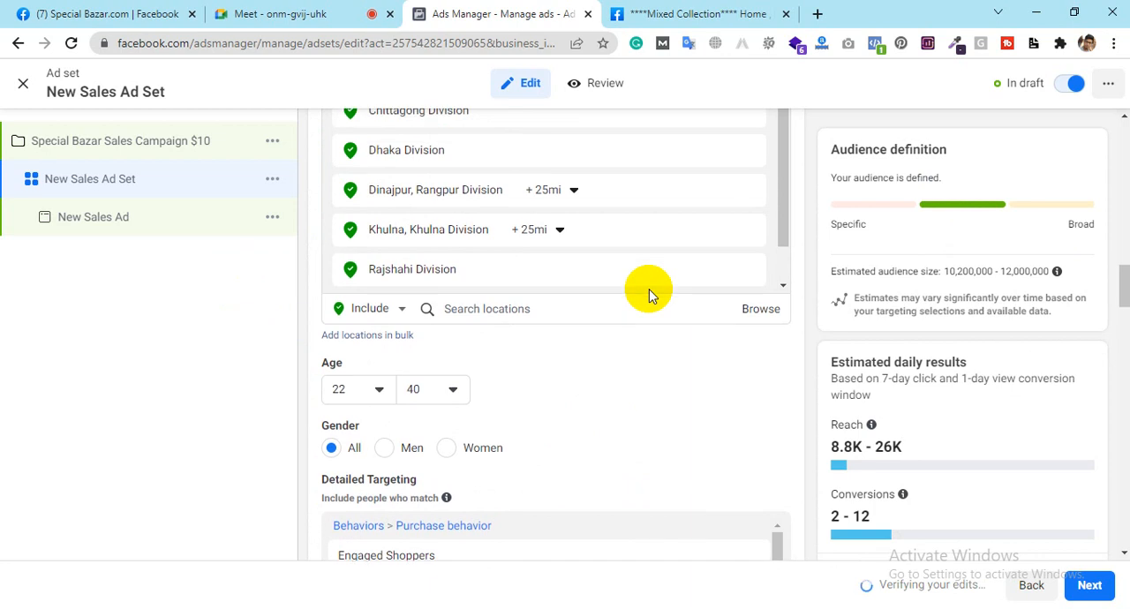
scroll(649, 288, up, 10)
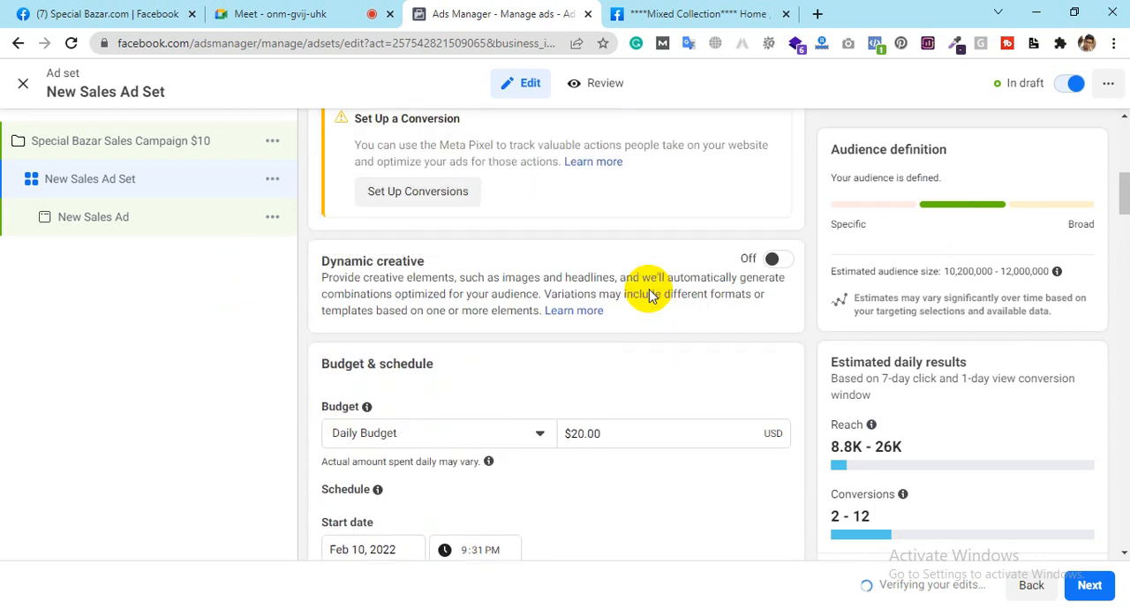
scroll(649, 289, up, 5)
scroll(648, 289, down, 2)
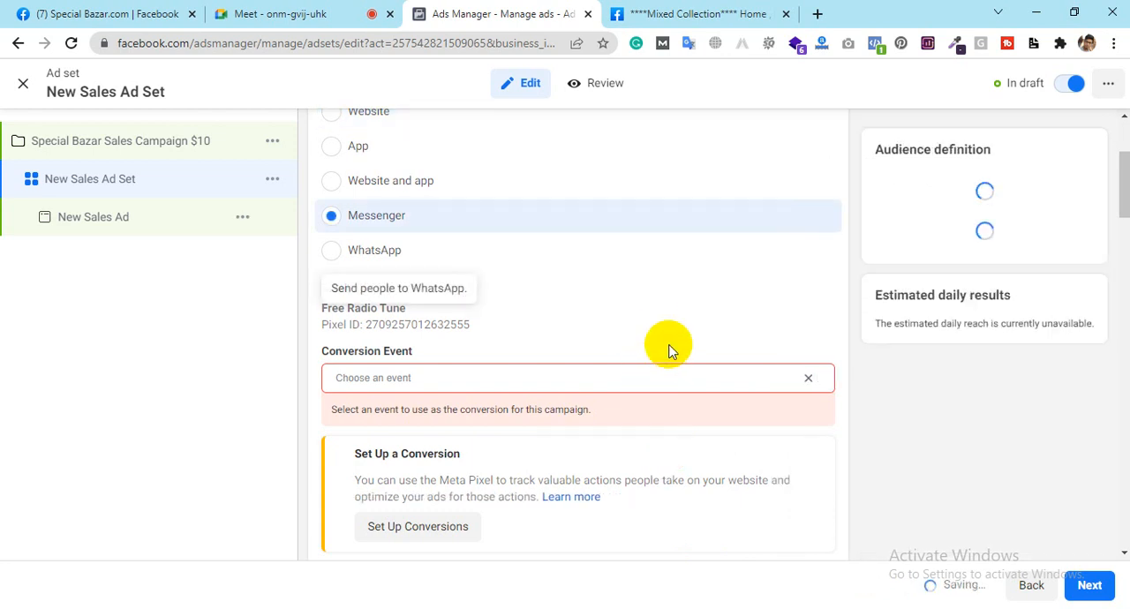
Step: Review the ad set's budget, schedule, audience locations, detailed targeting and exclusions
scroll(669, 345, down, 5)
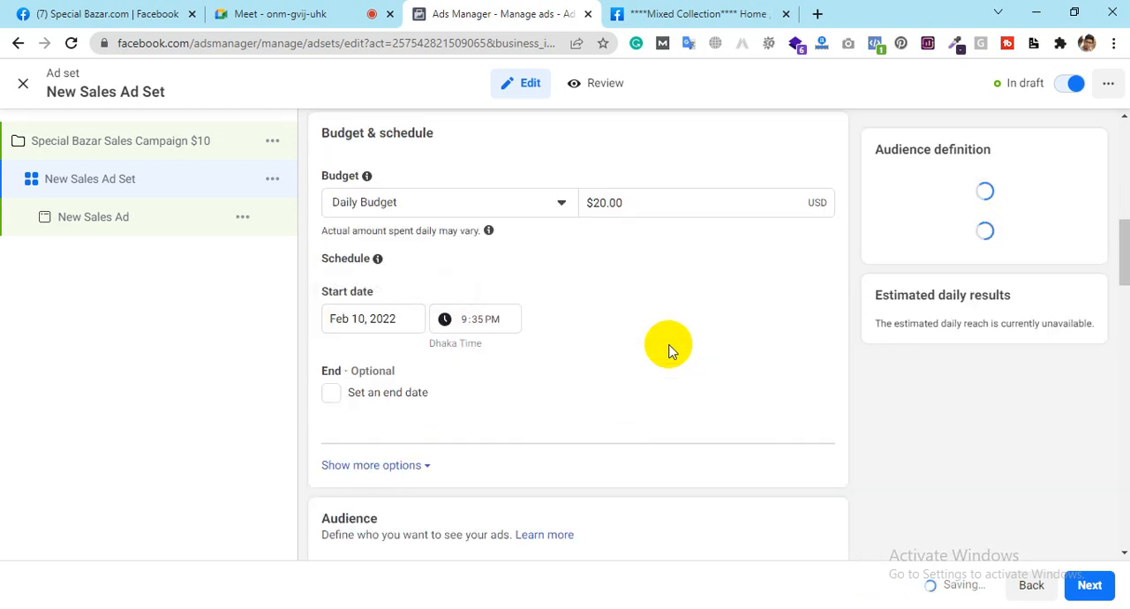
scroll(668, 351, down, 3)
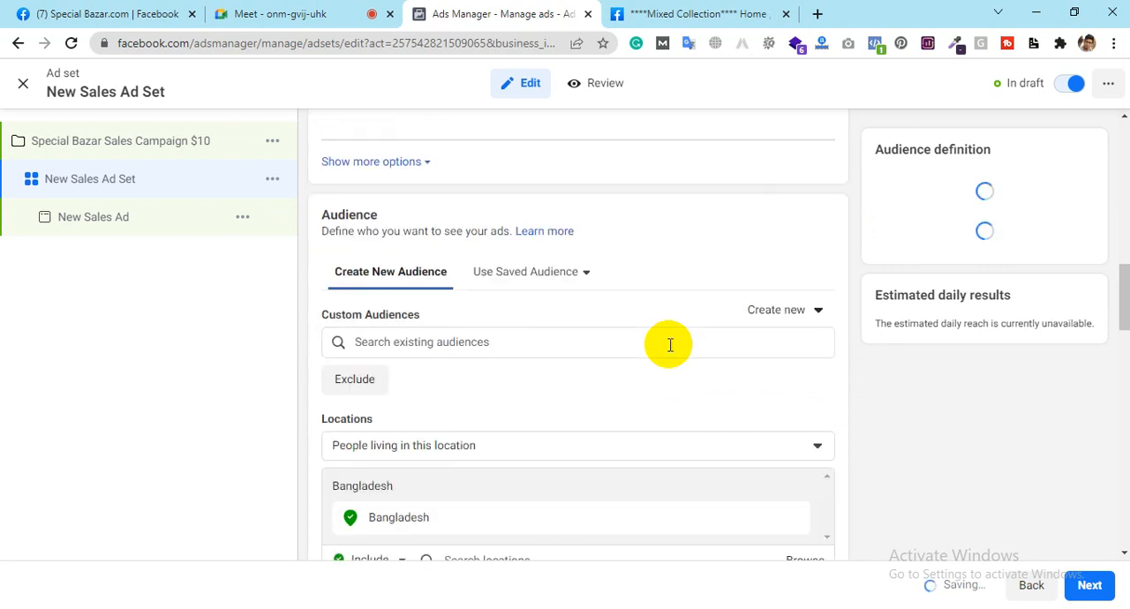
scroll(664, 402, down, 2)
scroll(663, 402, down, 5)
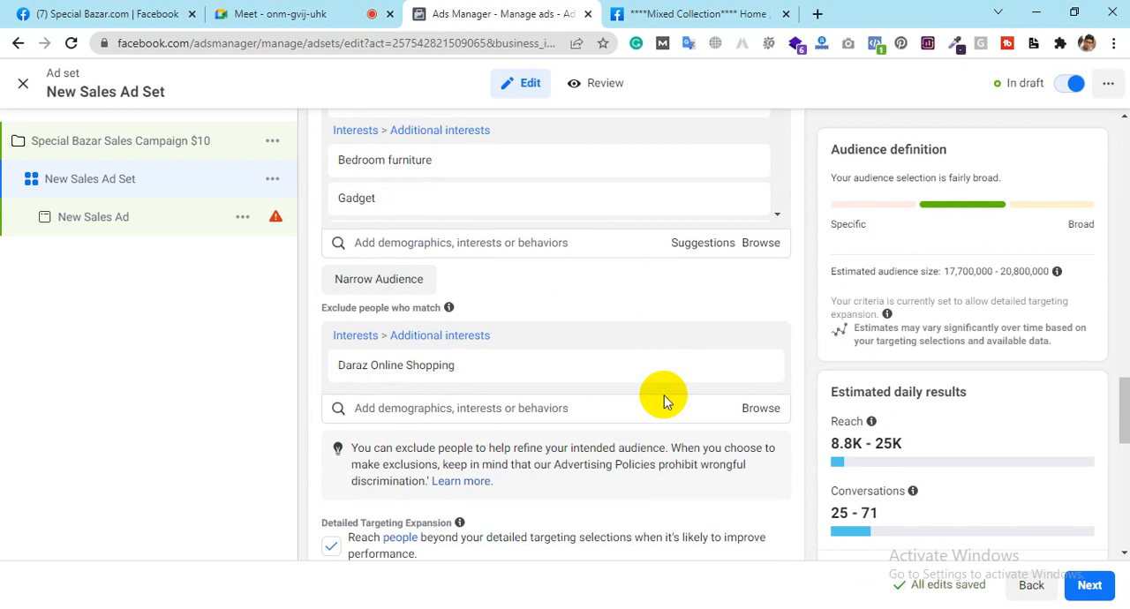
scroll(664, 401, down, 2)
scroll(664, 401, up, 2)
scroll(664, 402, down, 3)
scroll(664, 401, down, 2)
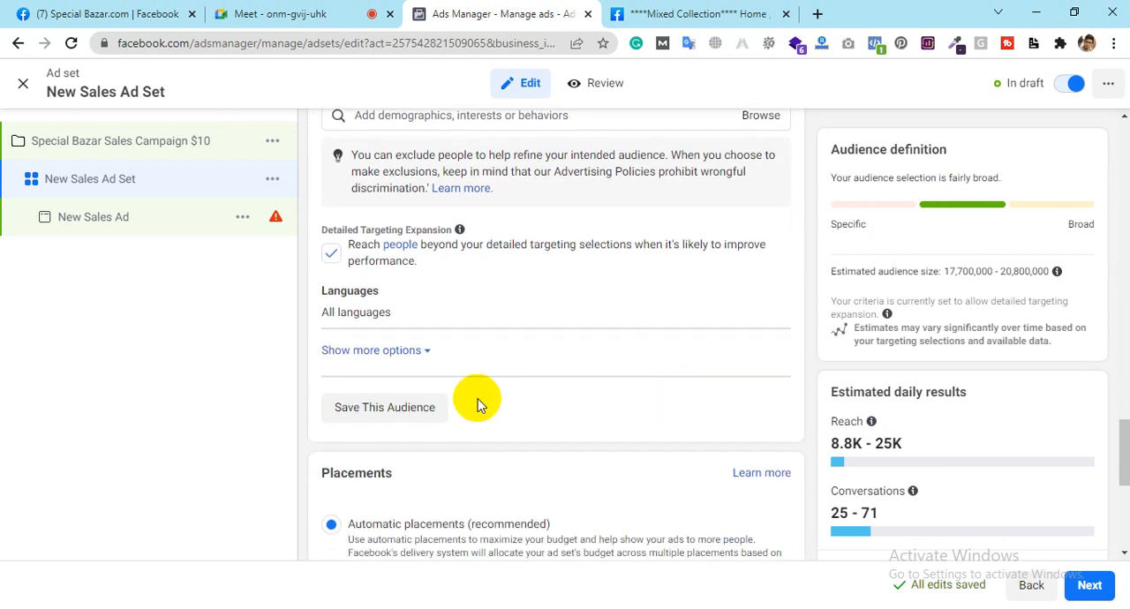
click(428, 410)
click(514, 218)
key(ctrl+a)
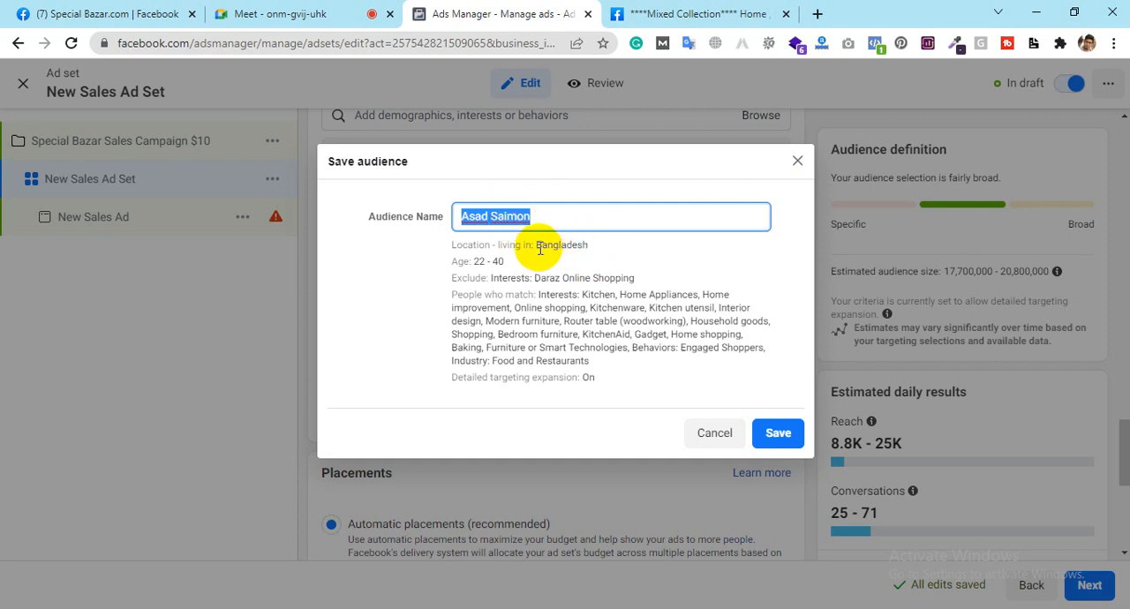
click(797, 161)
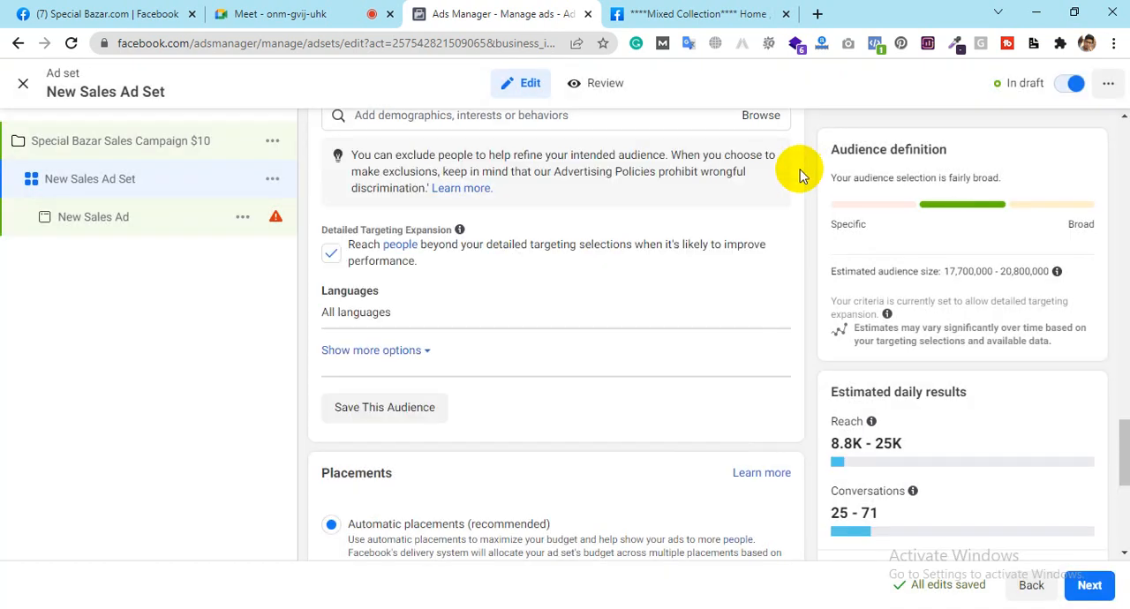
scroll(671, 260, up, 8)
scroll(670, 259, up, 4)
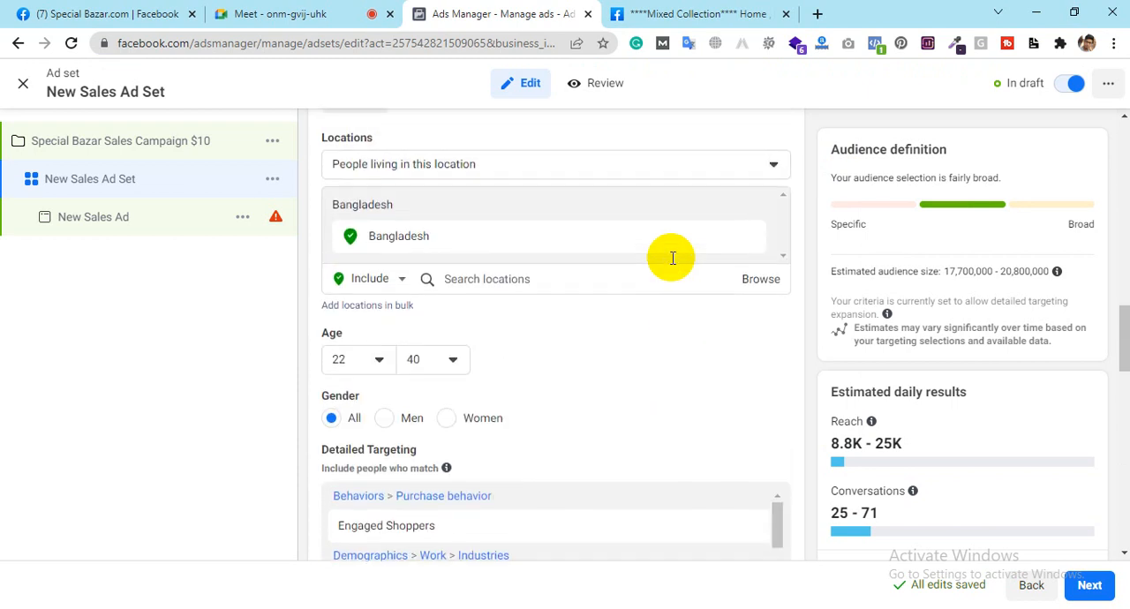
scroll(651, 375, down, 2)
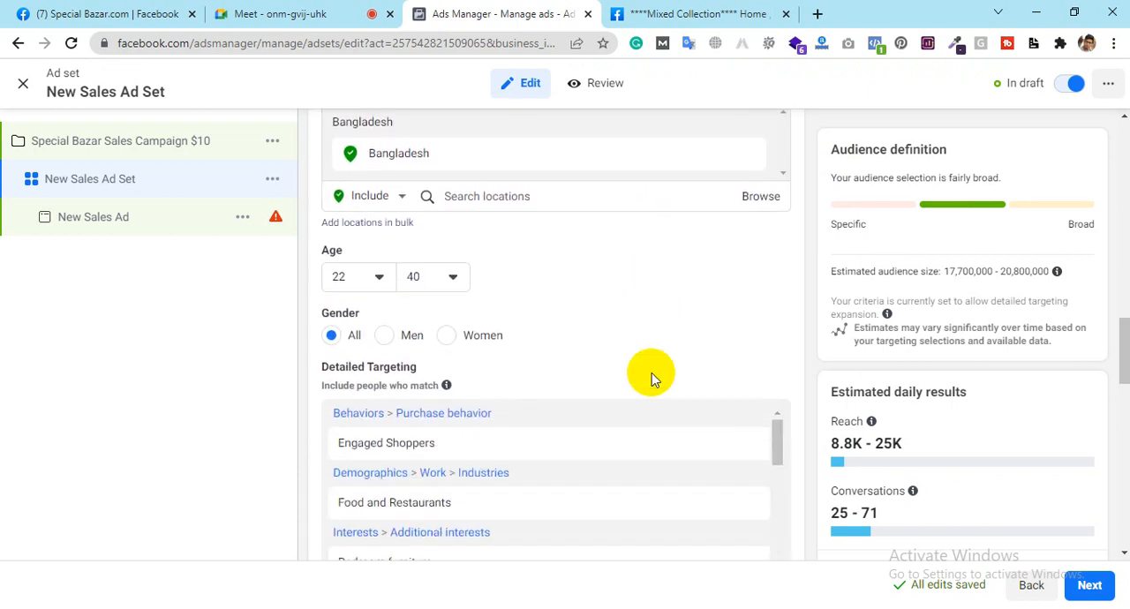
Step: Review the ad set's age, gender and detailed targeting selections
scroll(651, 372, down, 2)
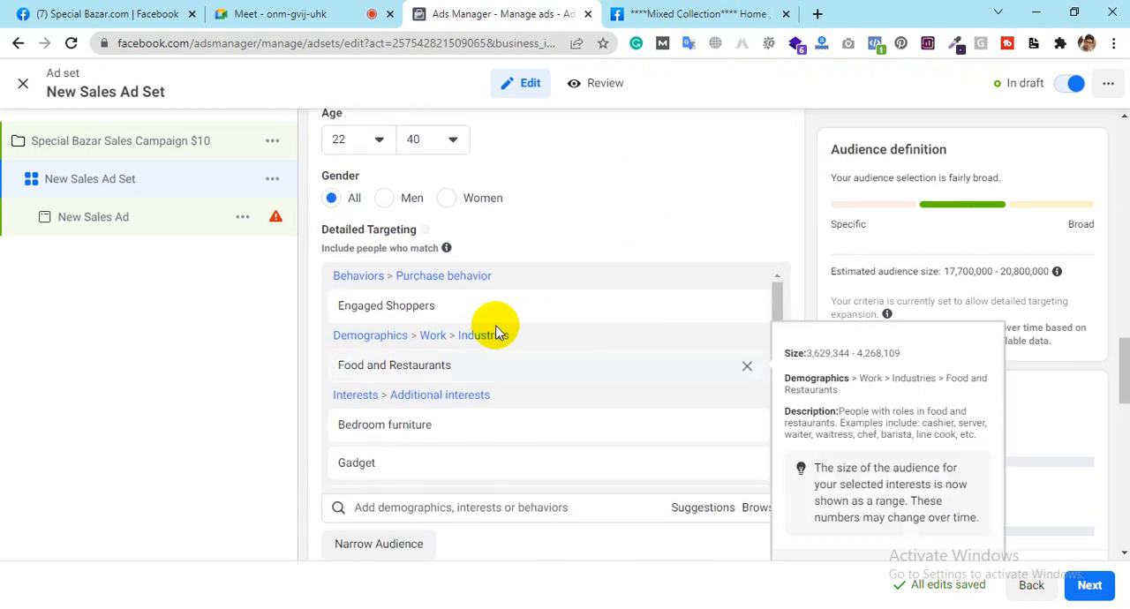
scroll(496, 349, down, 10)
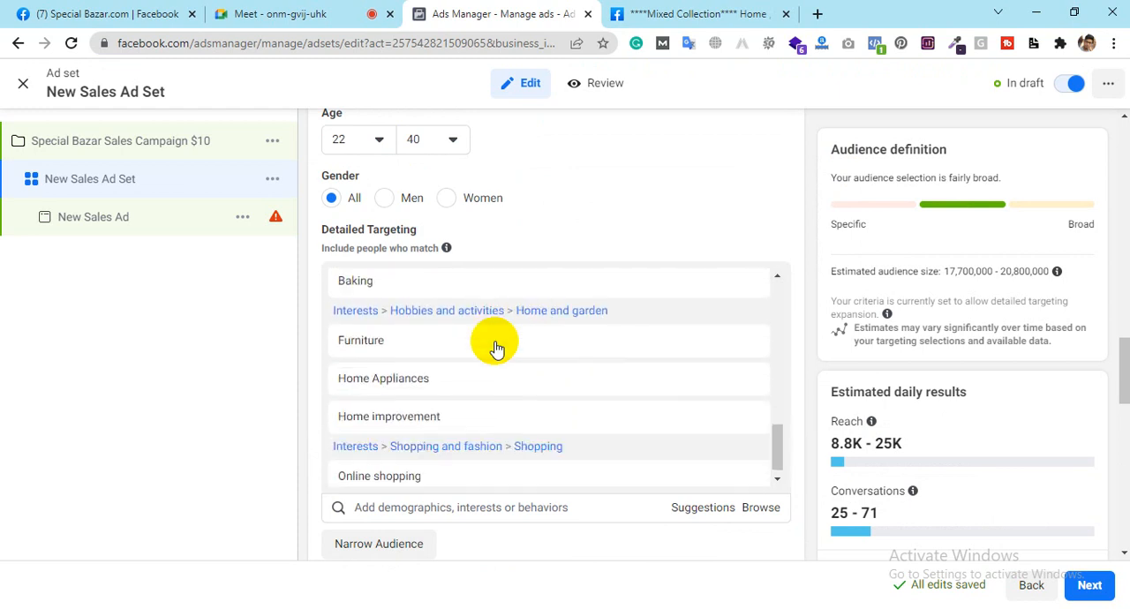
scroll(496, 349, up, 10)
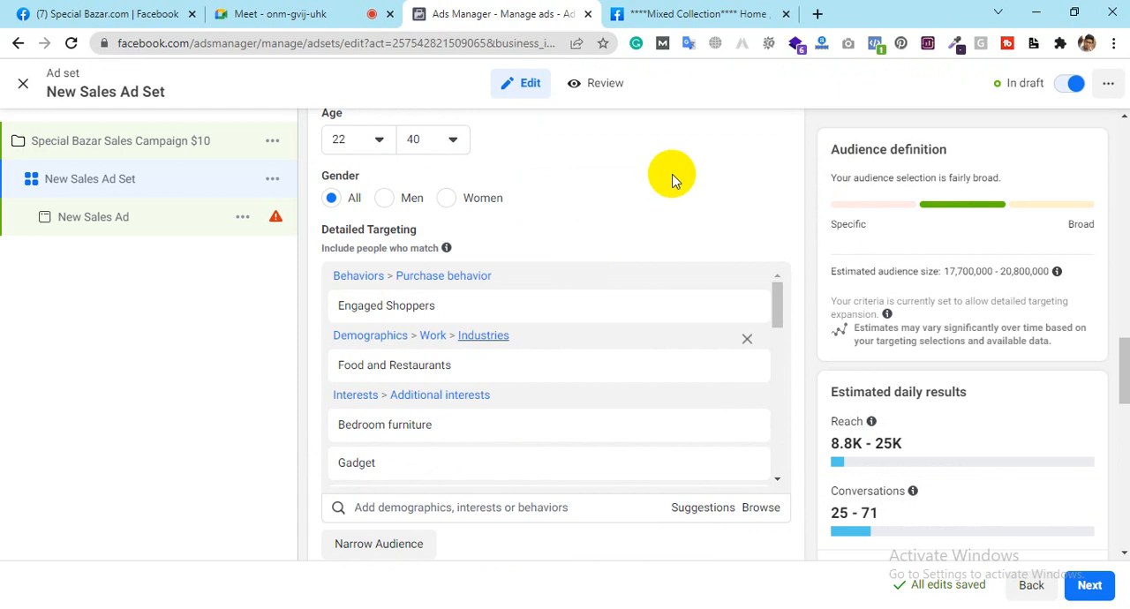
scroll(668, 177, up, 4)
scroll(671, 177, down, 2)
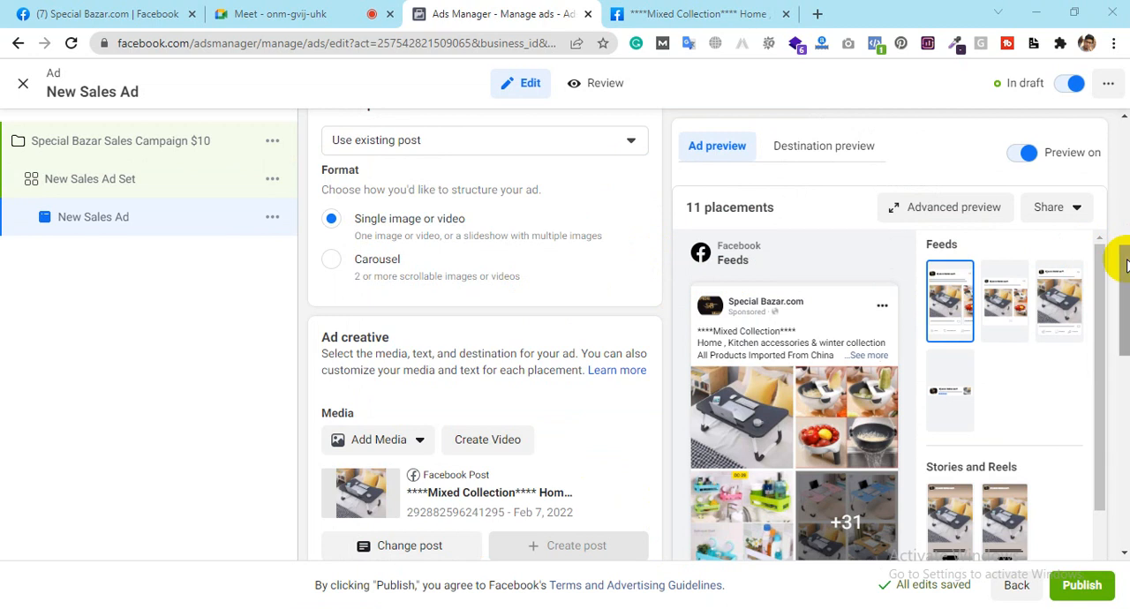
Step: Review the ad's identity, setup, creative, message template and tracking settings, including the full post text in the feed preview
drag(1125, 265, 1119, 454)
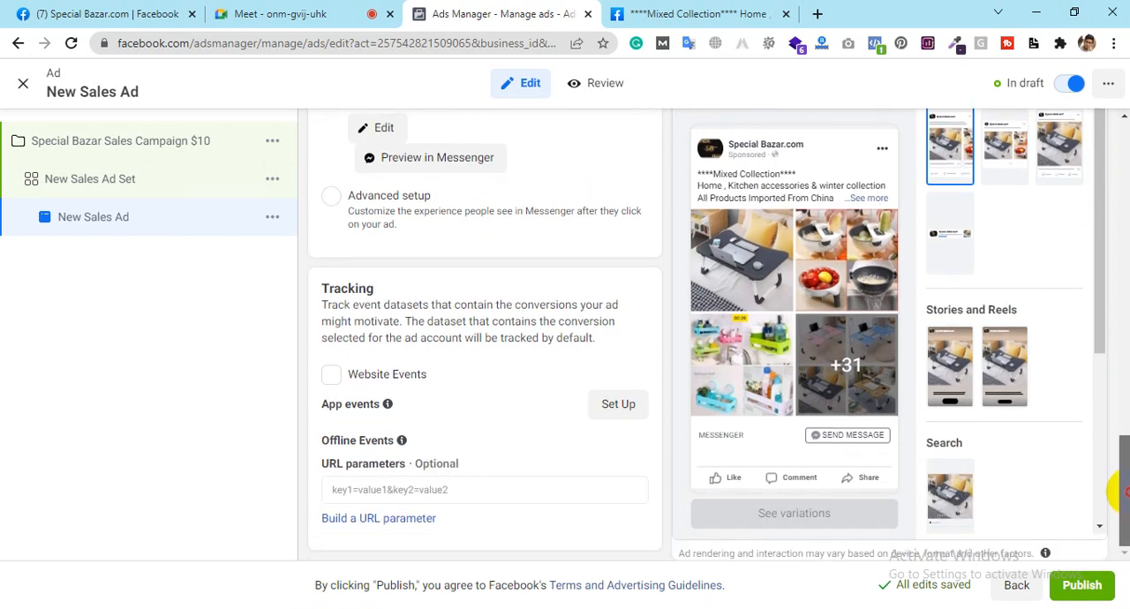
click(867, 198)
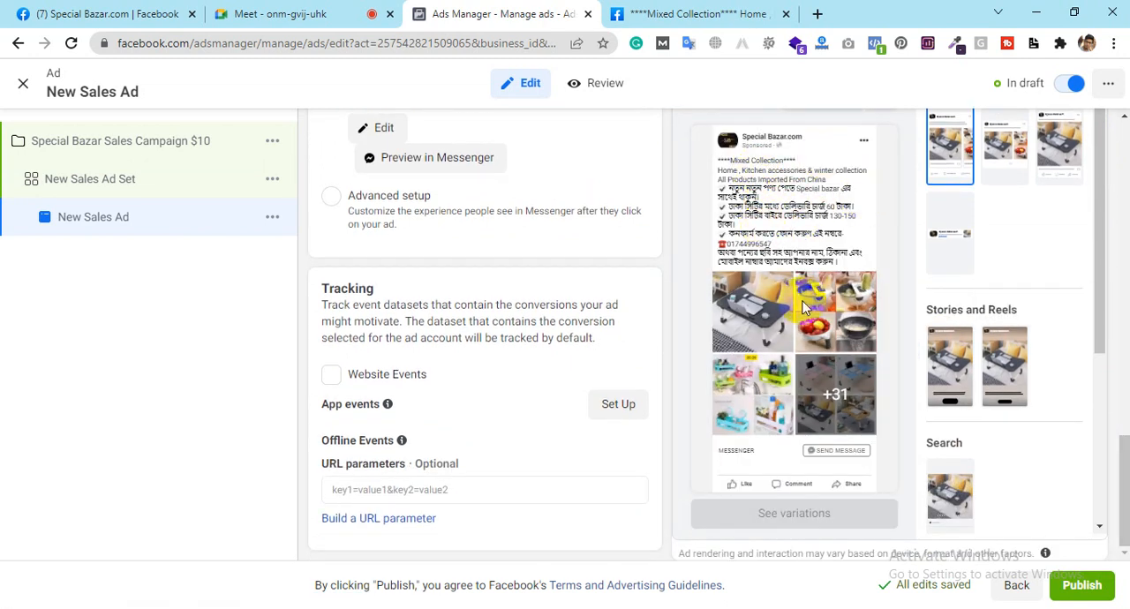
scroll(666, 314, up, 1)
scroll(668, 318, up, 1)
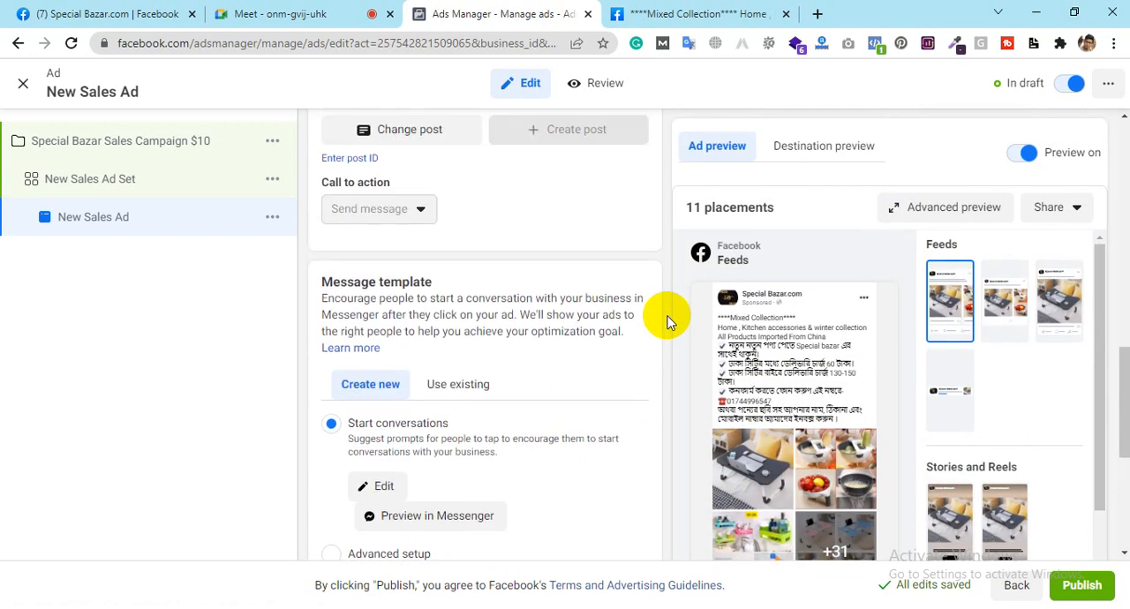
scroll(504, 303, up, 3)
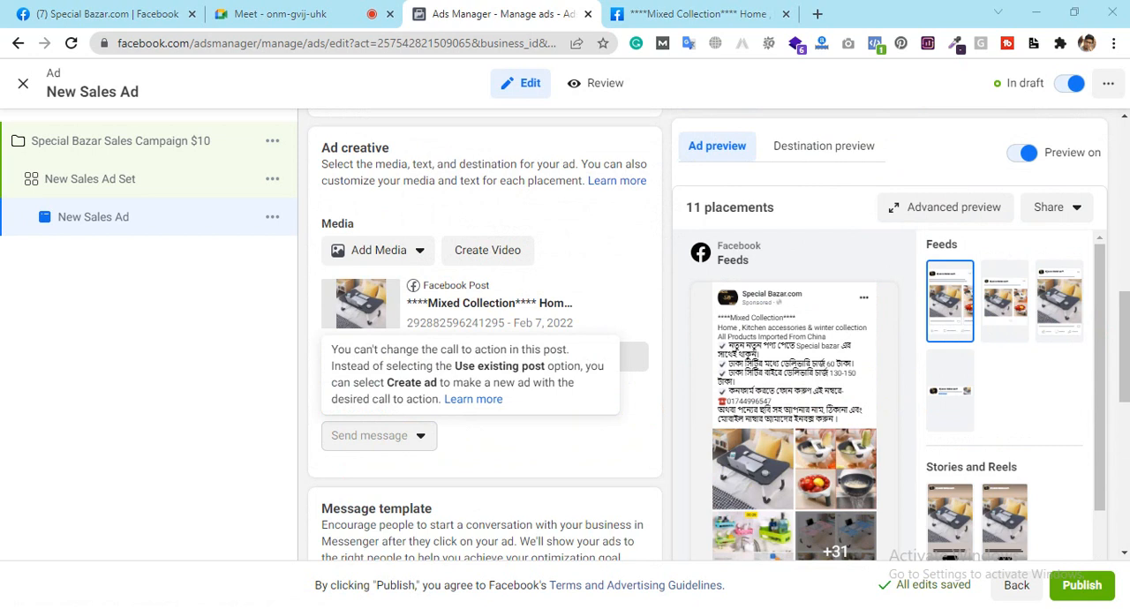
mouse_move(1124, 325)
mouse_down()
mouse_move(1123, 486)
mouse_move(1118, 308)
mouse_up()
scroll(927, 328, down, 5)
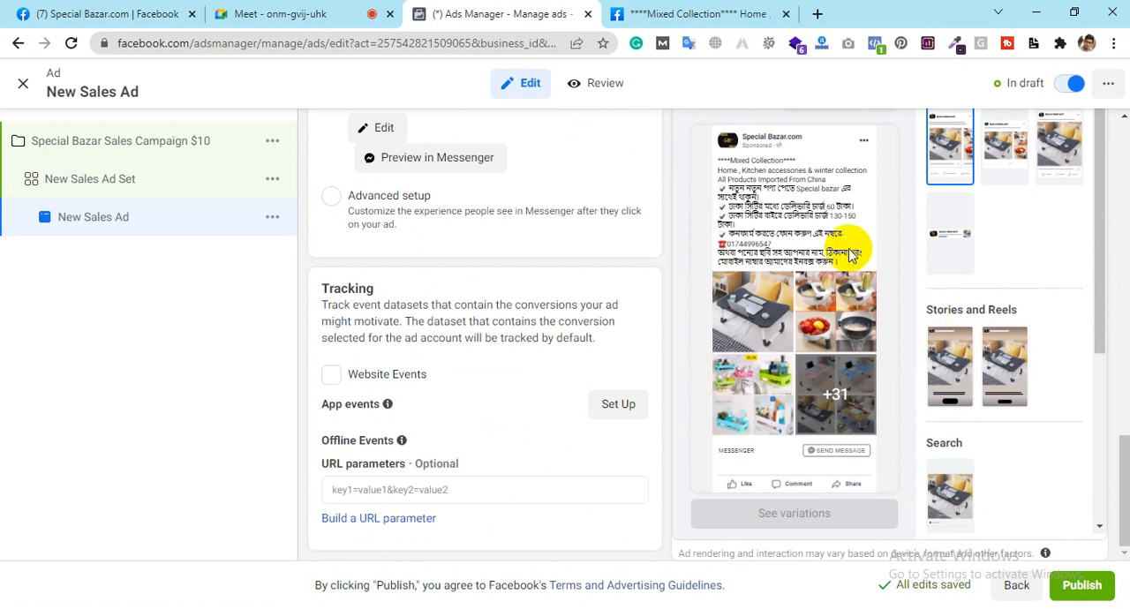
scroll(701, 223, up, 5)
scroll(701, 224, up, 4)
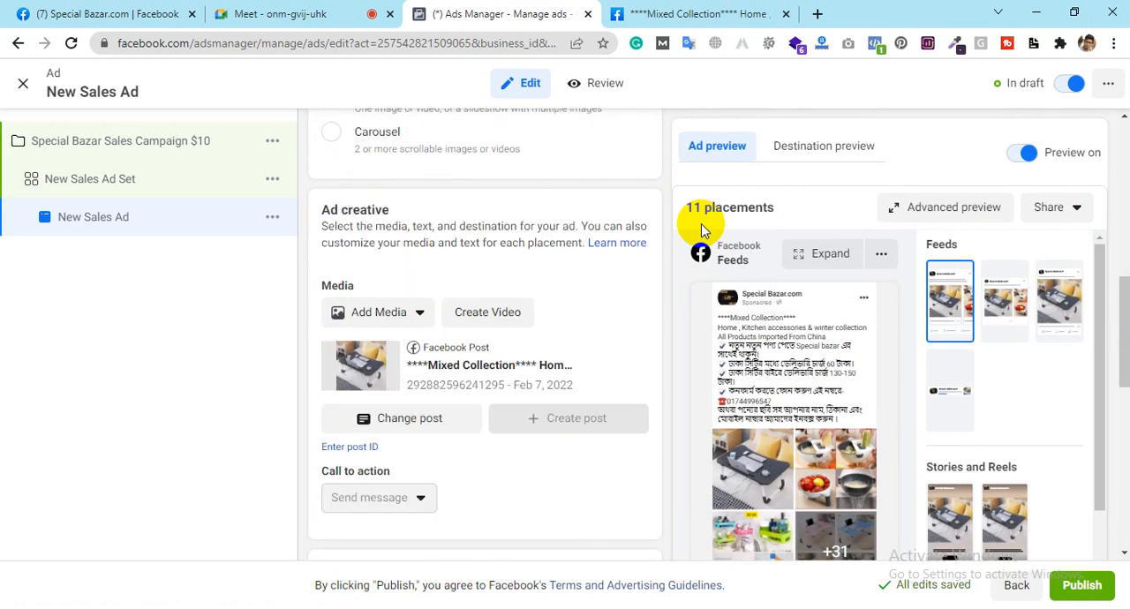
scroll(701, 223, up, 1)
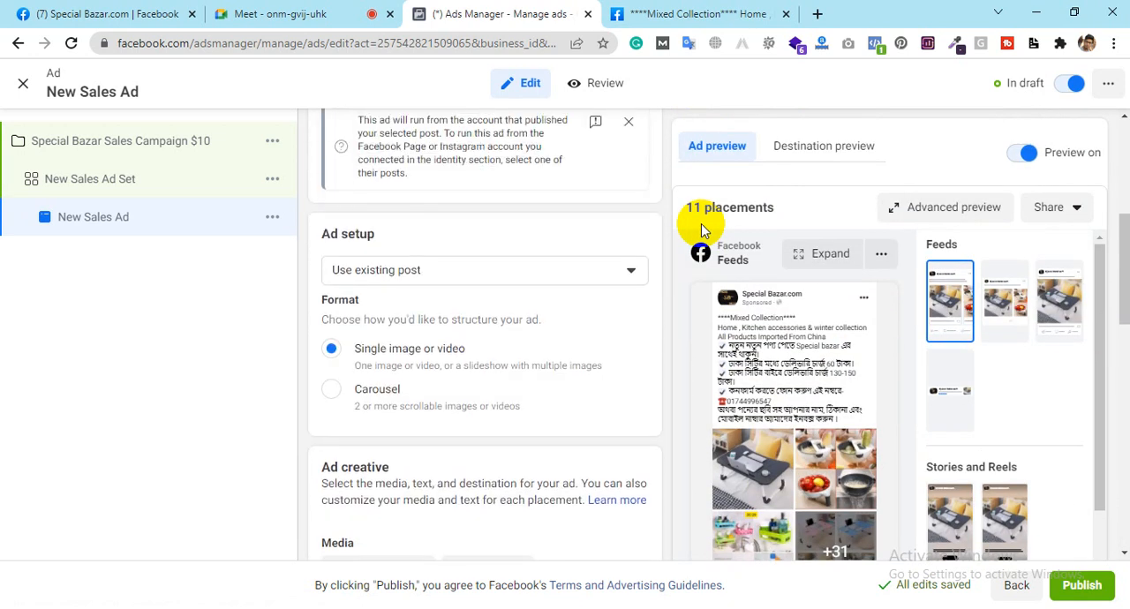
scroll(492, 239, up, 2)
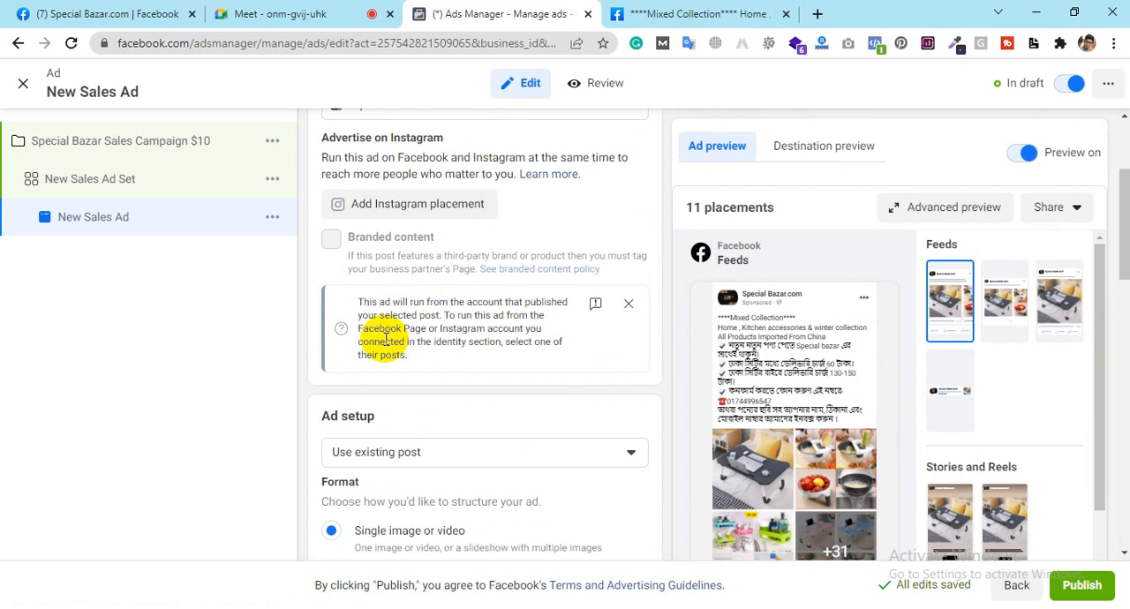
scroll(437, 350, up, 2)
scroll(439, 354, up, 1)
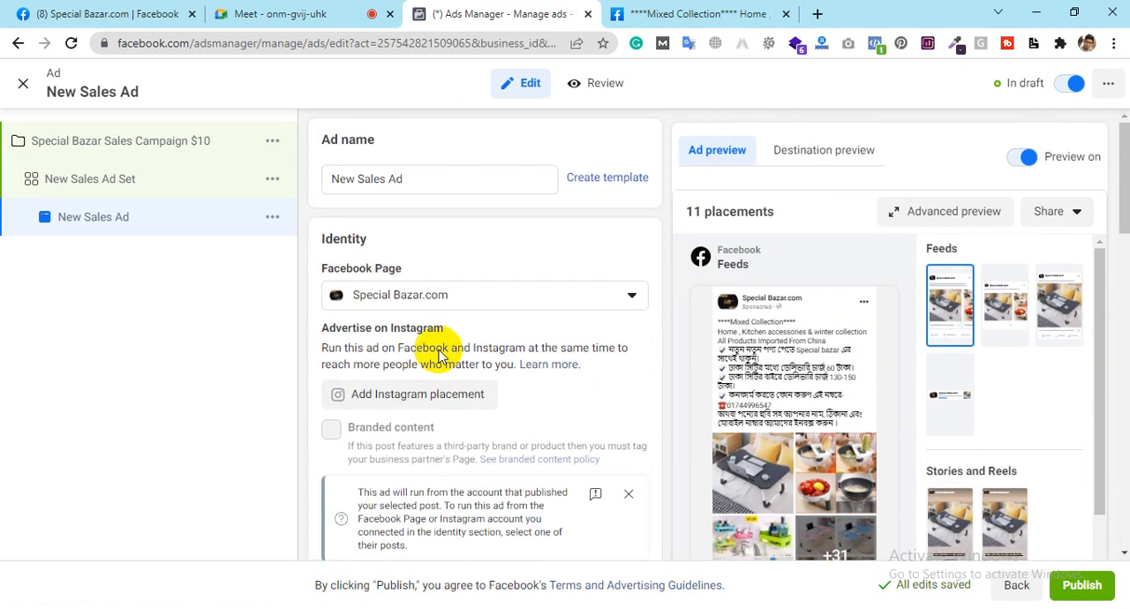
Step: Rename the ad as "Speial Bazar Ads" and the ad set as "Special Bazar ads SET"
click(398, 179)
key(ctrl+a)
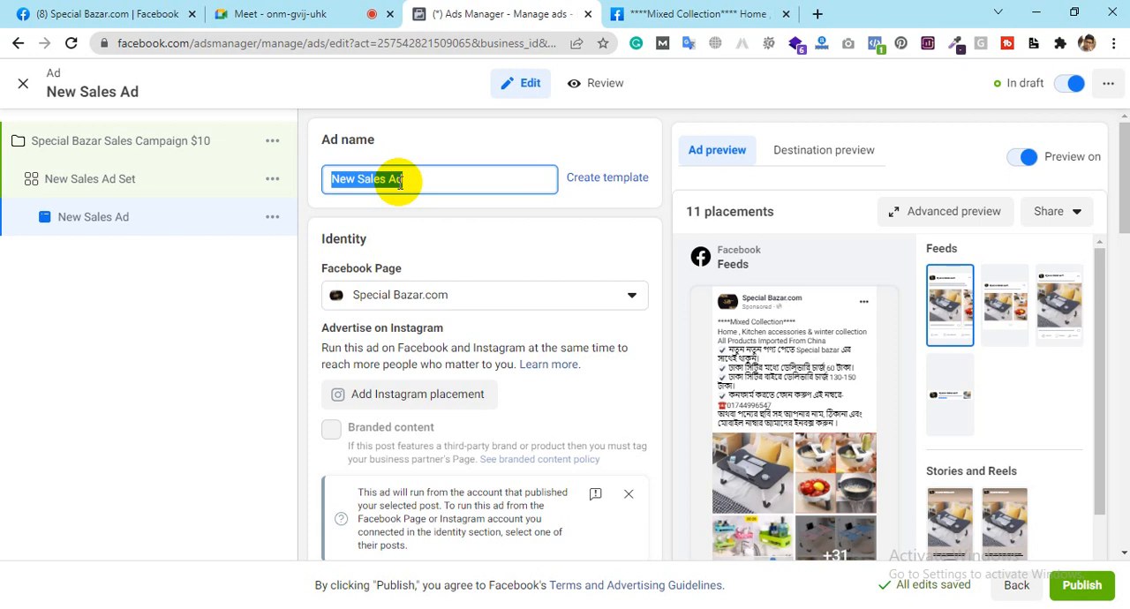
text(S)
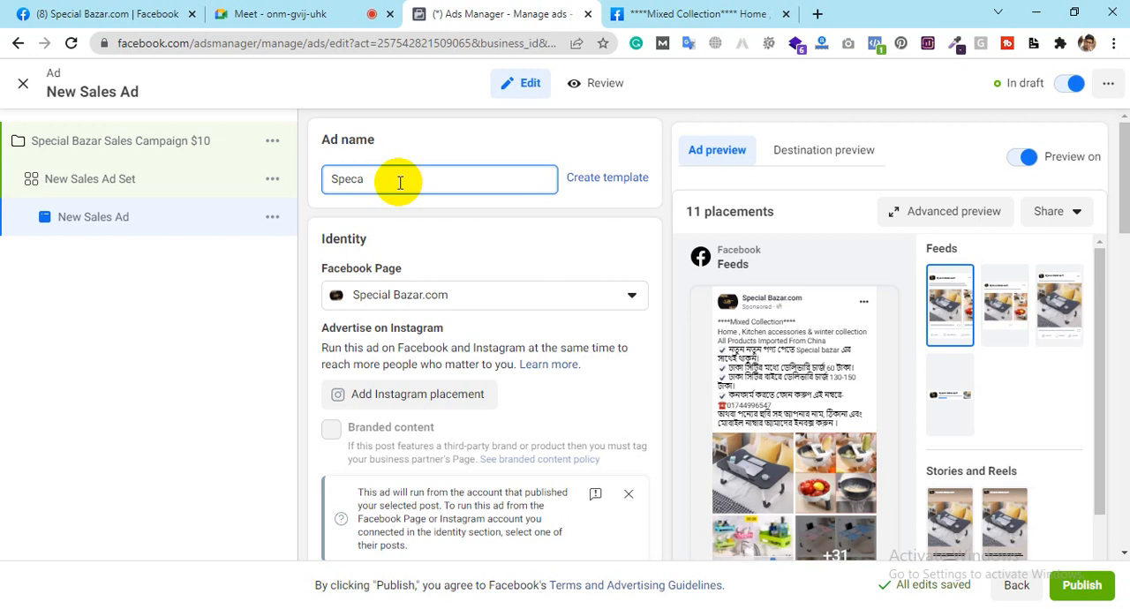
text(peca)
key(BackSpace)
key(BackSpace)
text(ial Bazar)
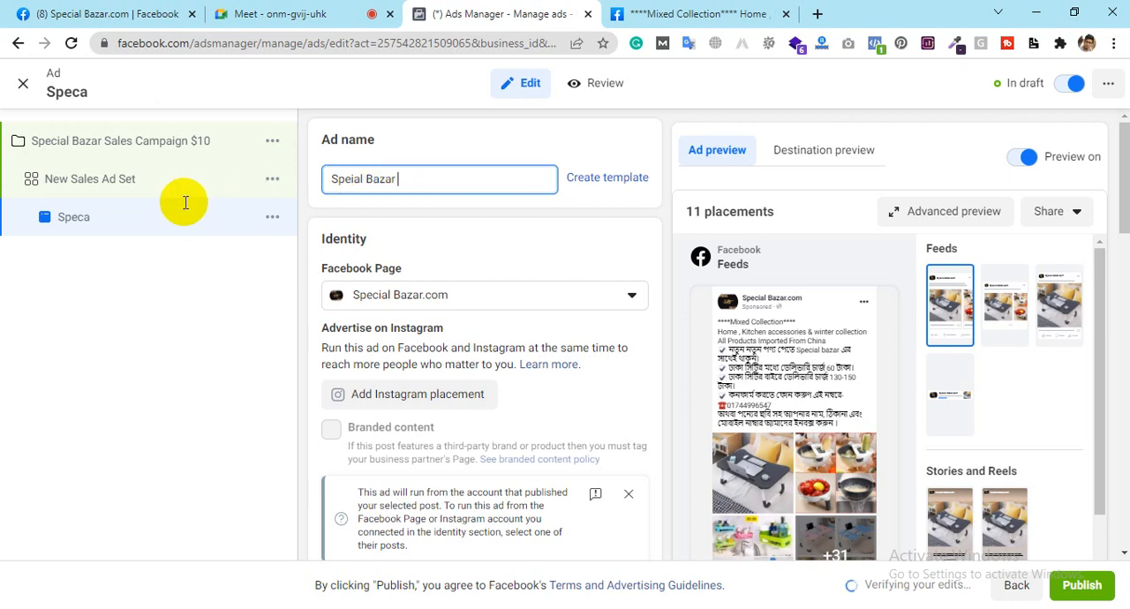
text(Ads)
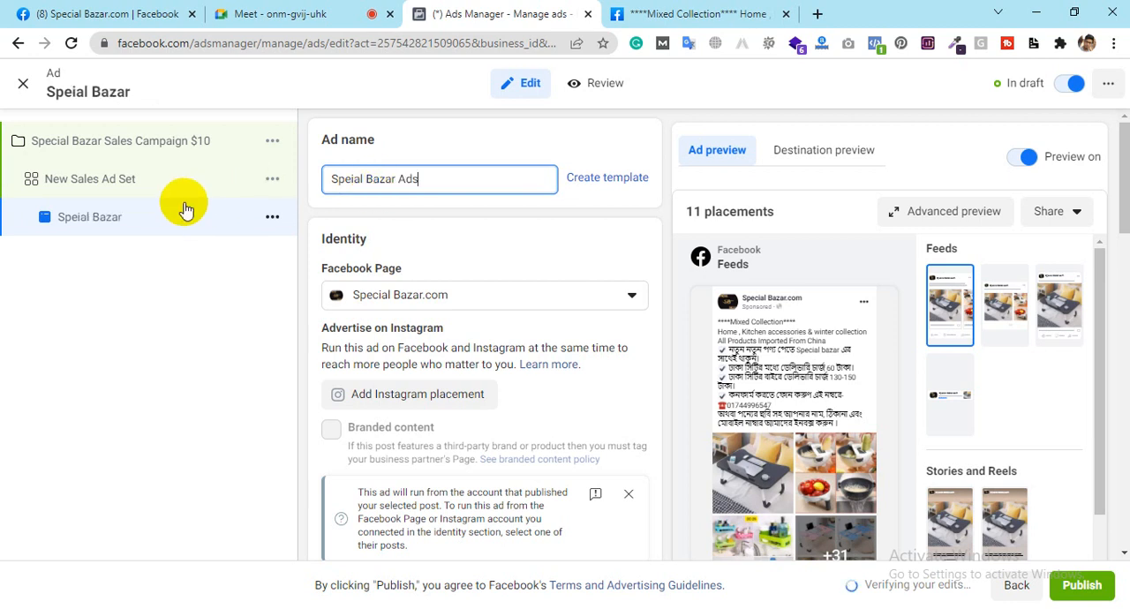
click(97, 185)
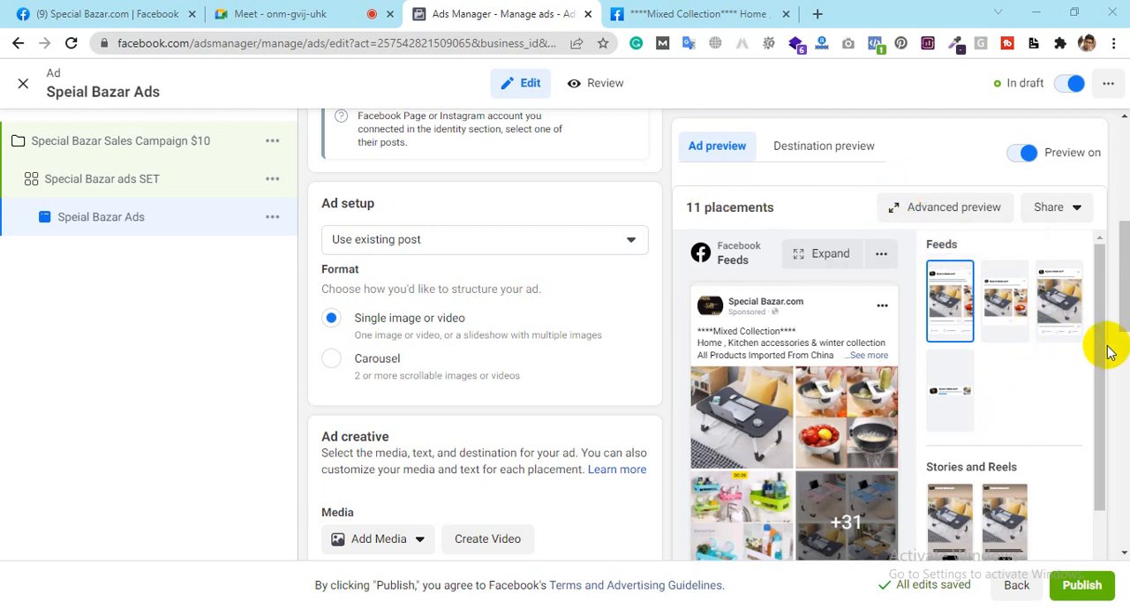
Step: Examine the ad's placement previews, including enlarged Mobile News Feed and Desktop News Feed views
drag(1098, 329, 1102, 525)
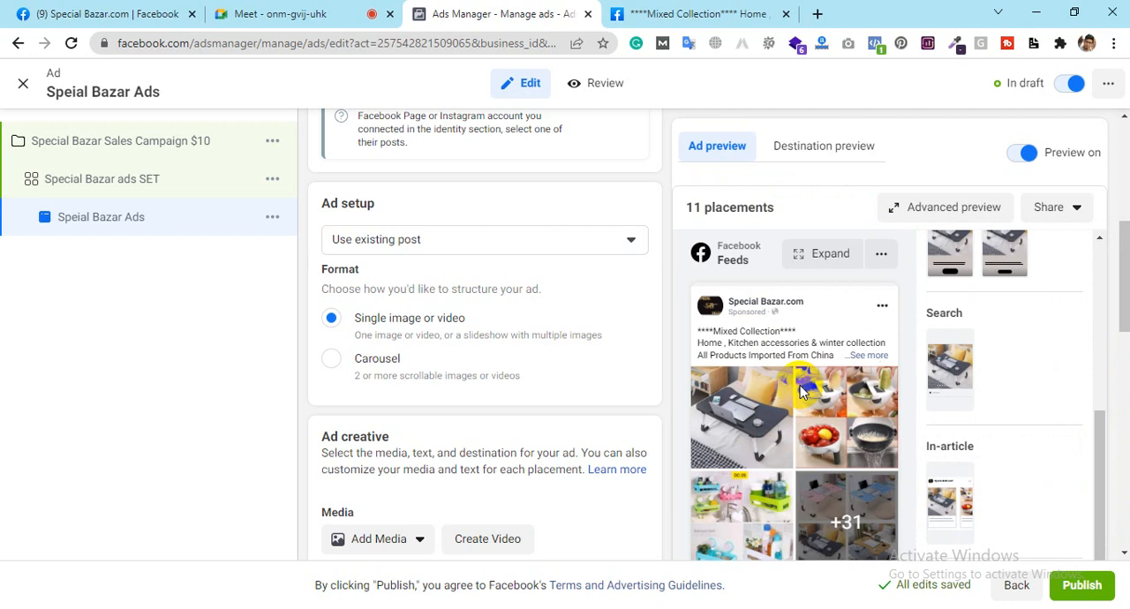
click(813, 256)
scroll(658, 262, down, 2)
scroll(655, 262, up, 3)
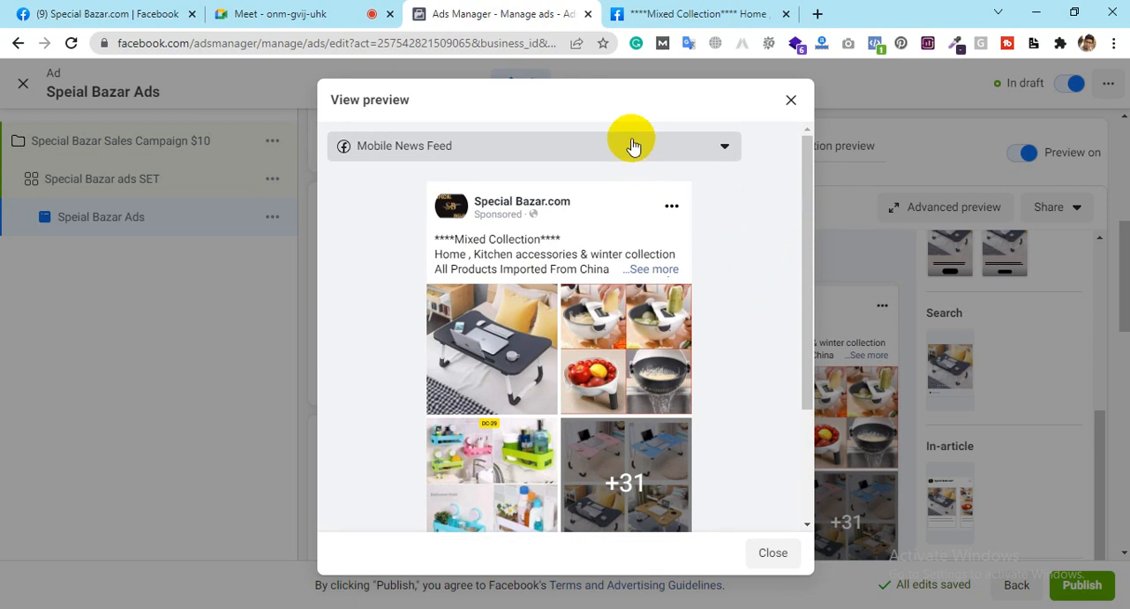
click(621, 159)
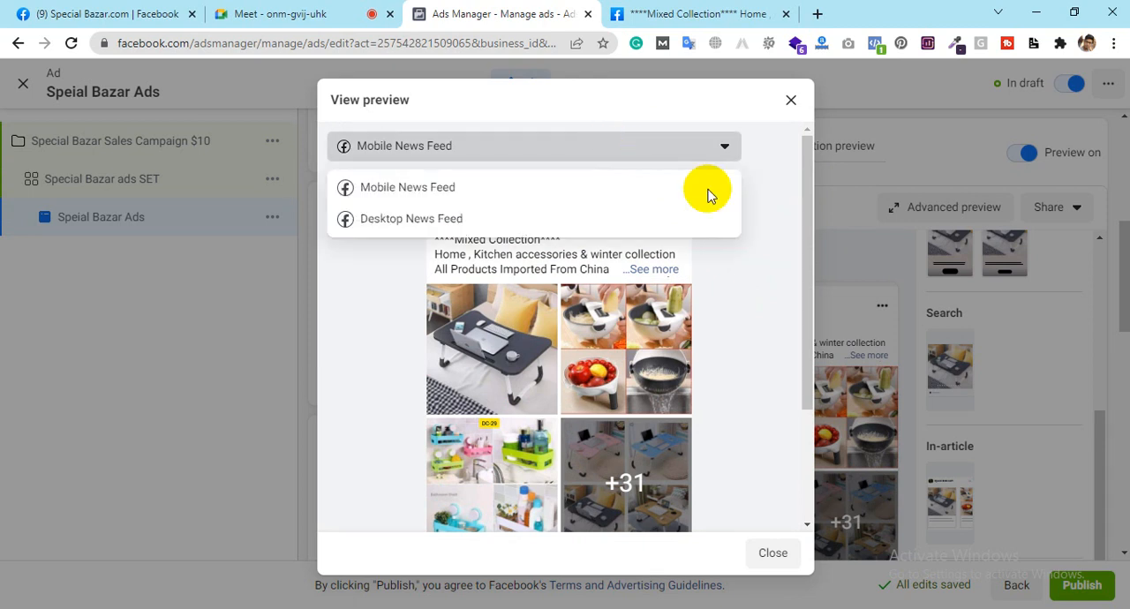
click(608, 228)
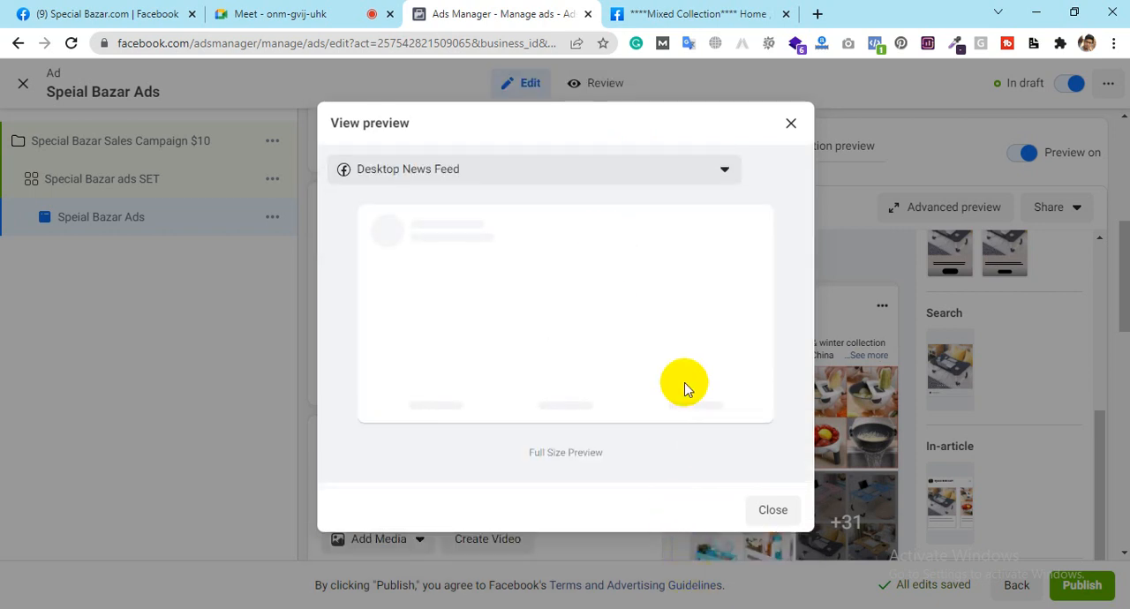
click(772, 510)
Step: Publish the Special Bazar campaign with its ad set and ad, and close the editor to return to the campaigns list
click(1071, 590)
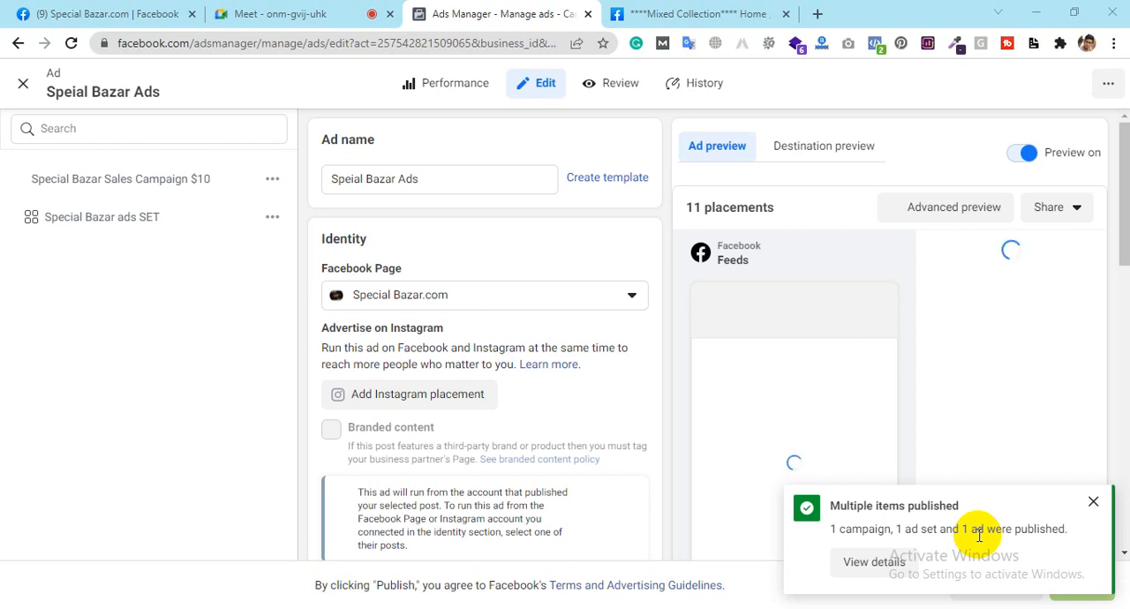
click(265, 11)
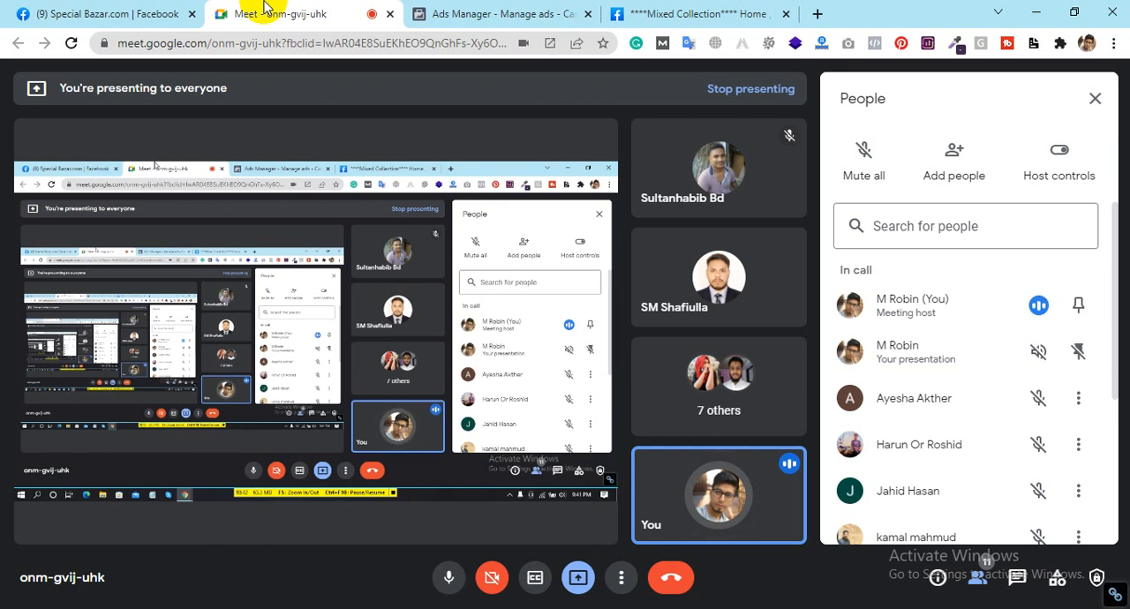
click(448, 8)
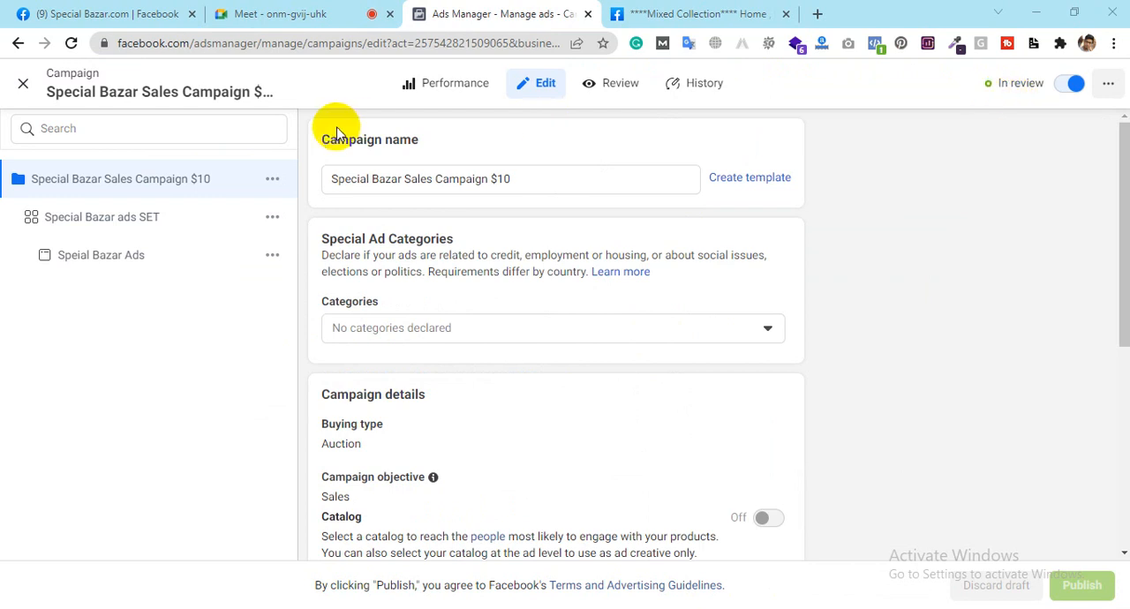
click(23, 89)
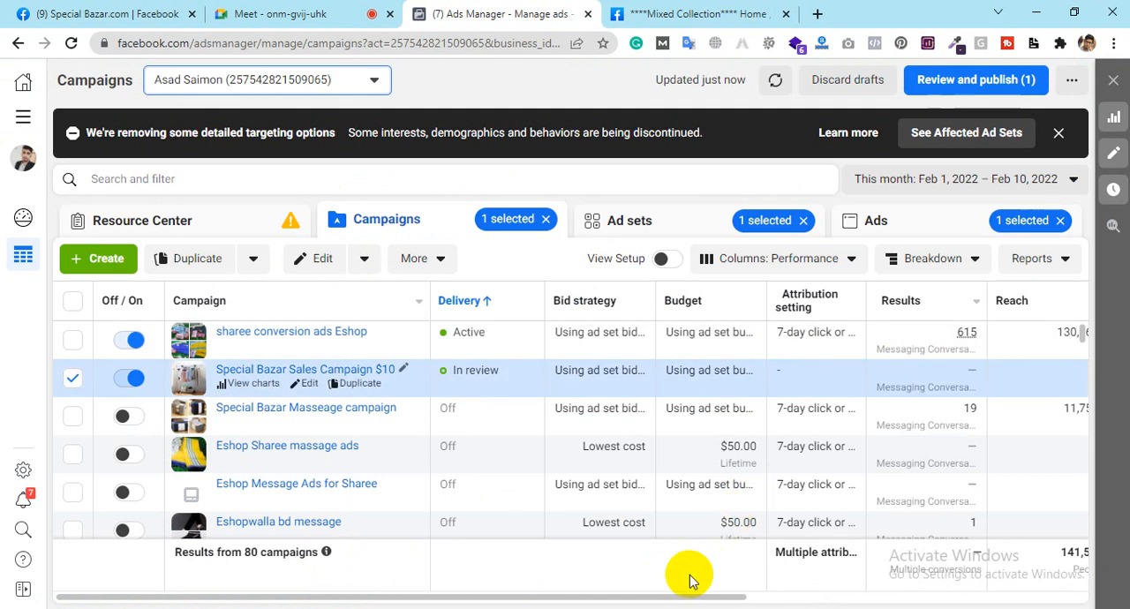
Step: Review the campaigns' results, reach, impressions, cost per result and amount spent across the list
drag(684, 599, 850, 598)
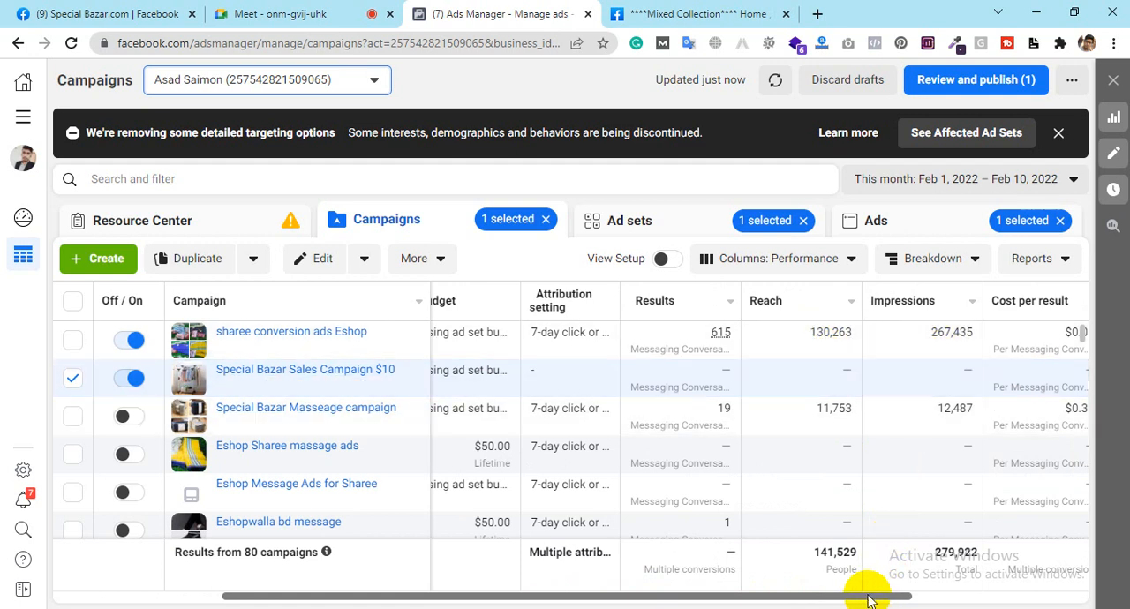
drag(868, 599, 941, 595)
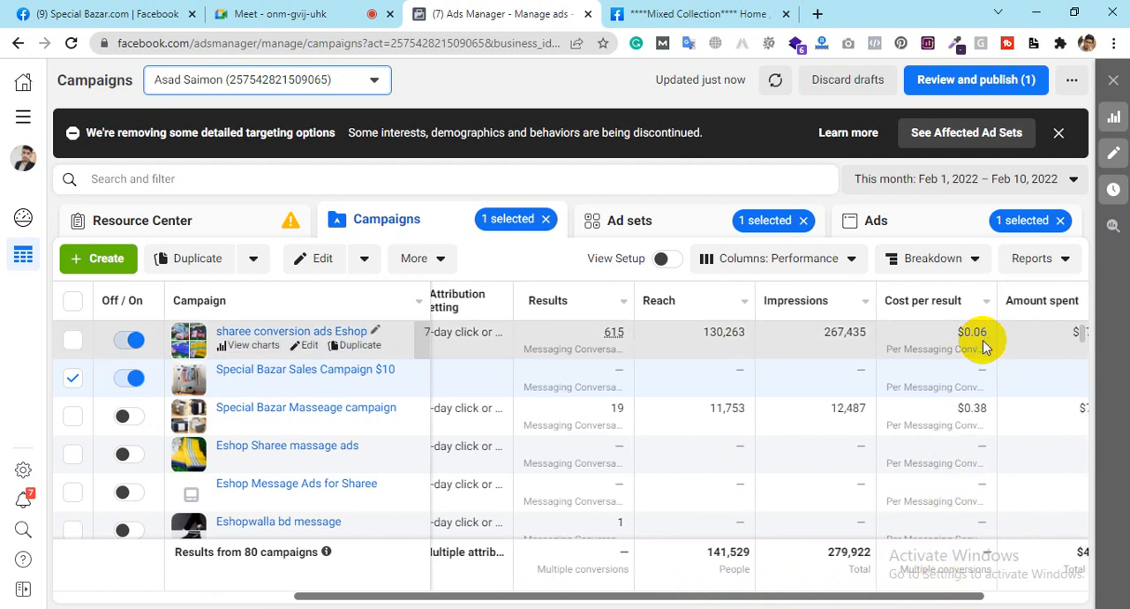
drag(861, 600, 900, 598)
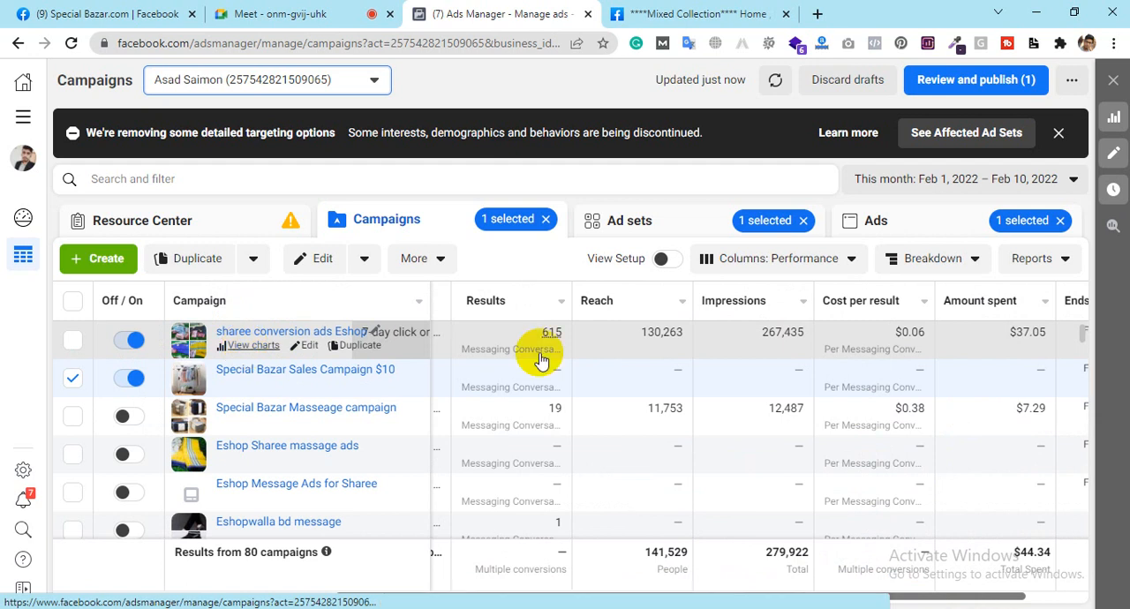
scroll(579, 387, down, 2)
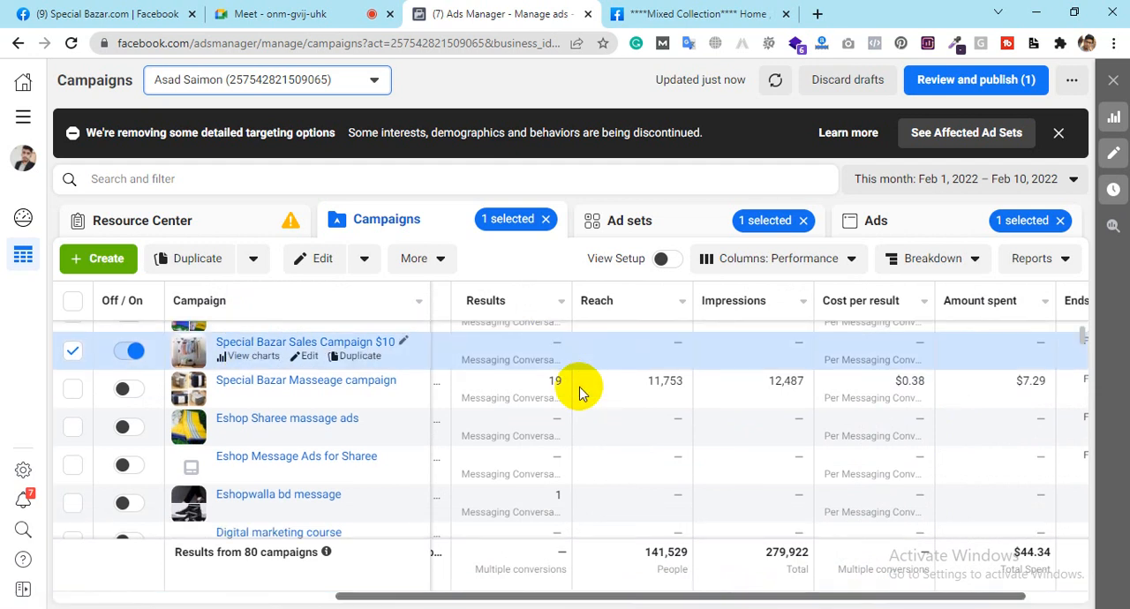
scroll(579, 387, down, 1)
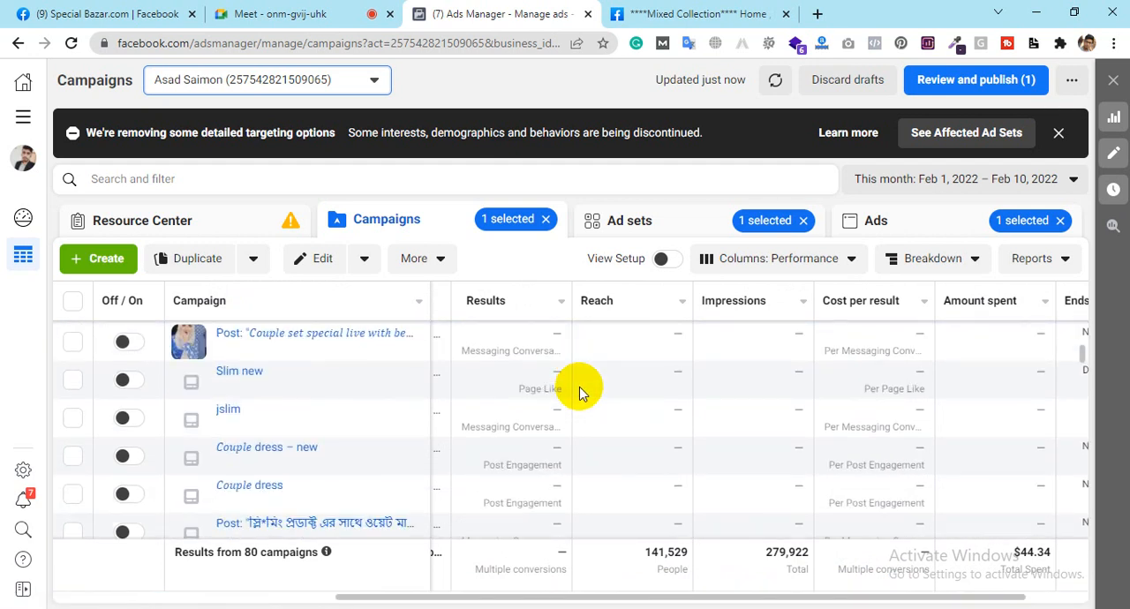
scroll(579, 386, down, 1)
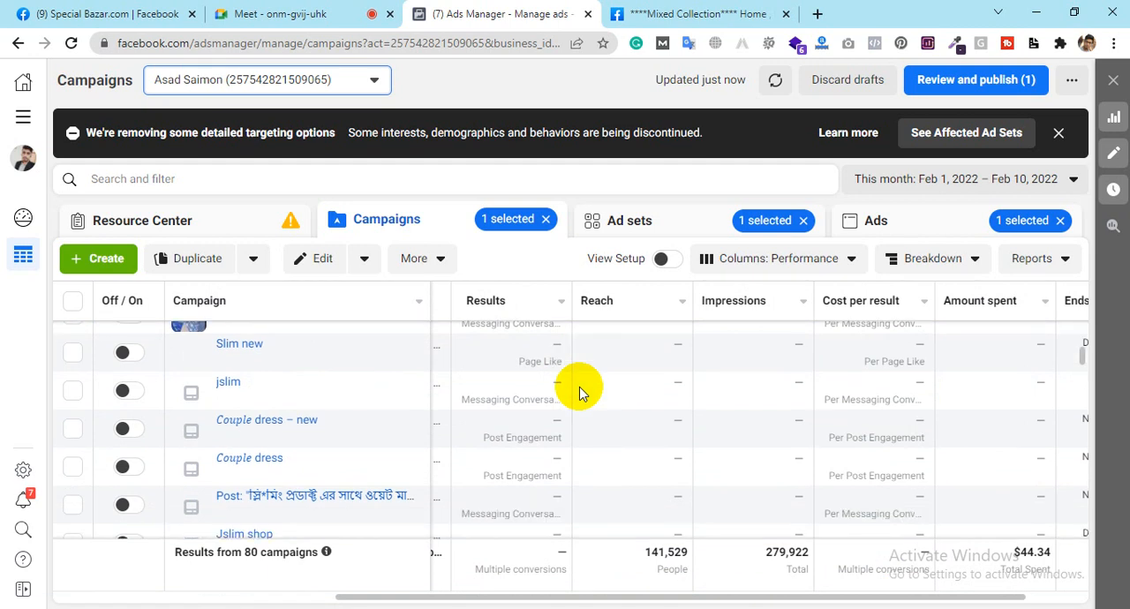
scroll(579, 387, up, 4)
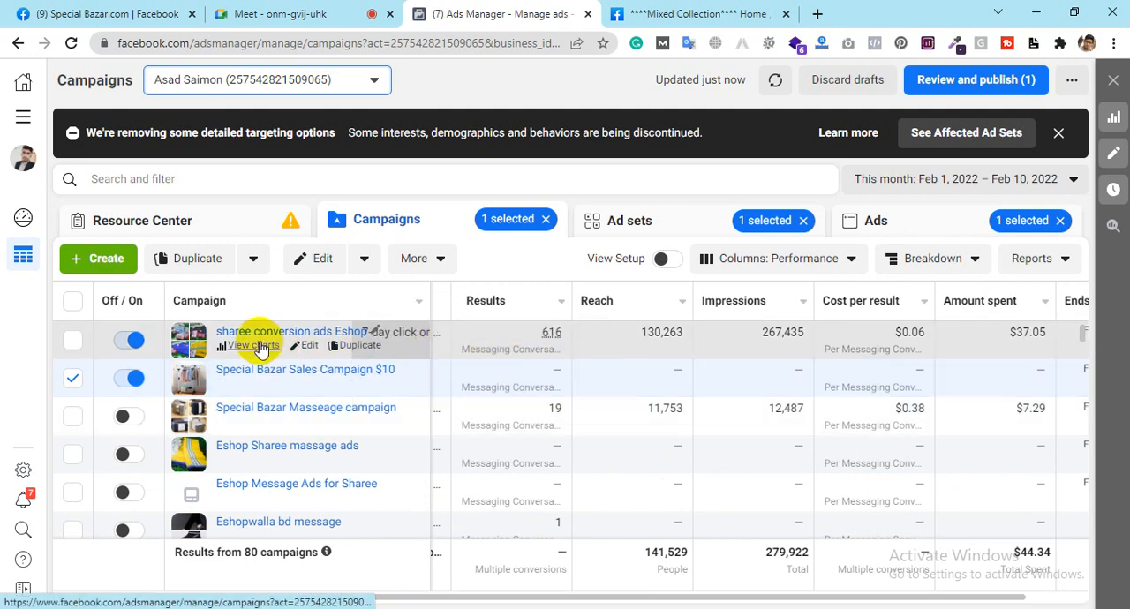
Step: Open the performance charts of the "sharee conversion ads Eshop" campaign and inspect the Jan 31 data point
click(258, 346)
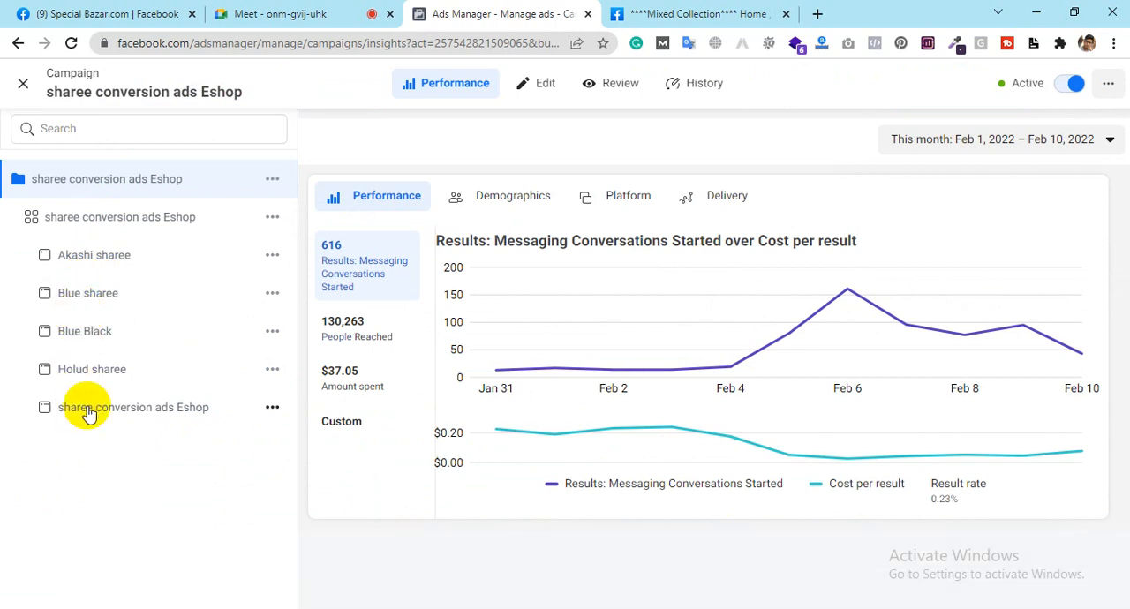
mouse_move(497, 372)
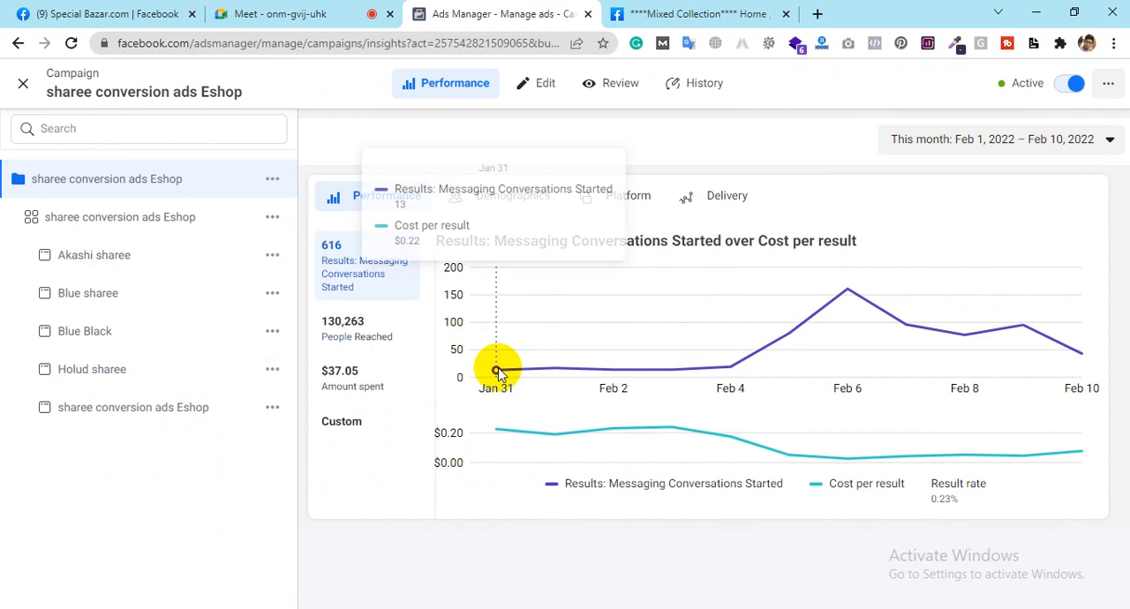
Step: Inspect the campaign's messaging conversations and cost per result data points from Jan 31 to Feb 10, including the Feb 6 peak
mouse_move(497, 430)
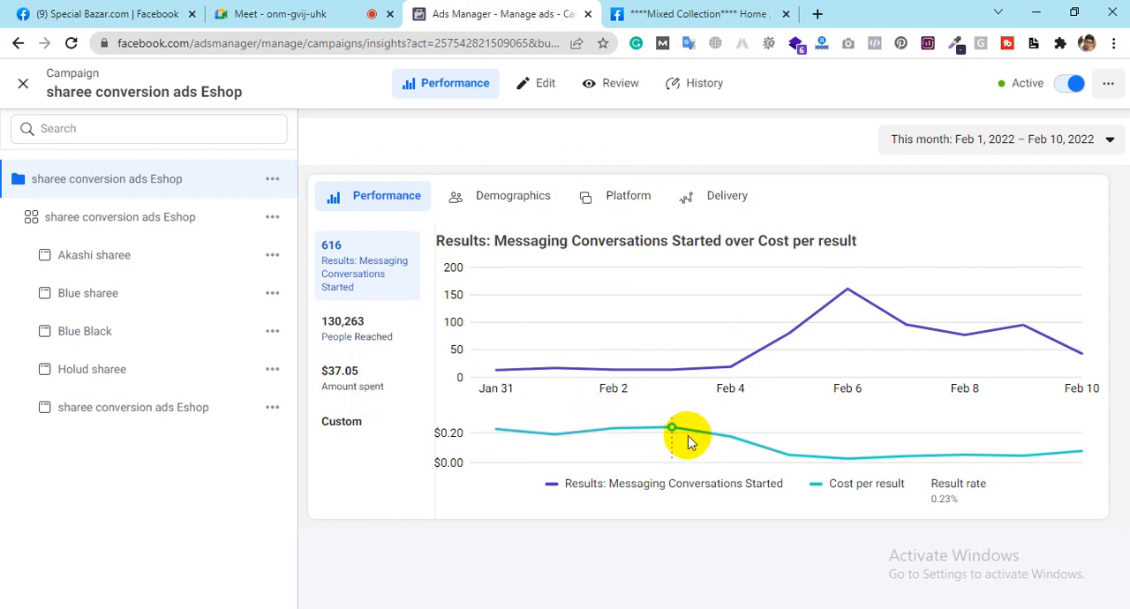
mouse_move(782, 452)
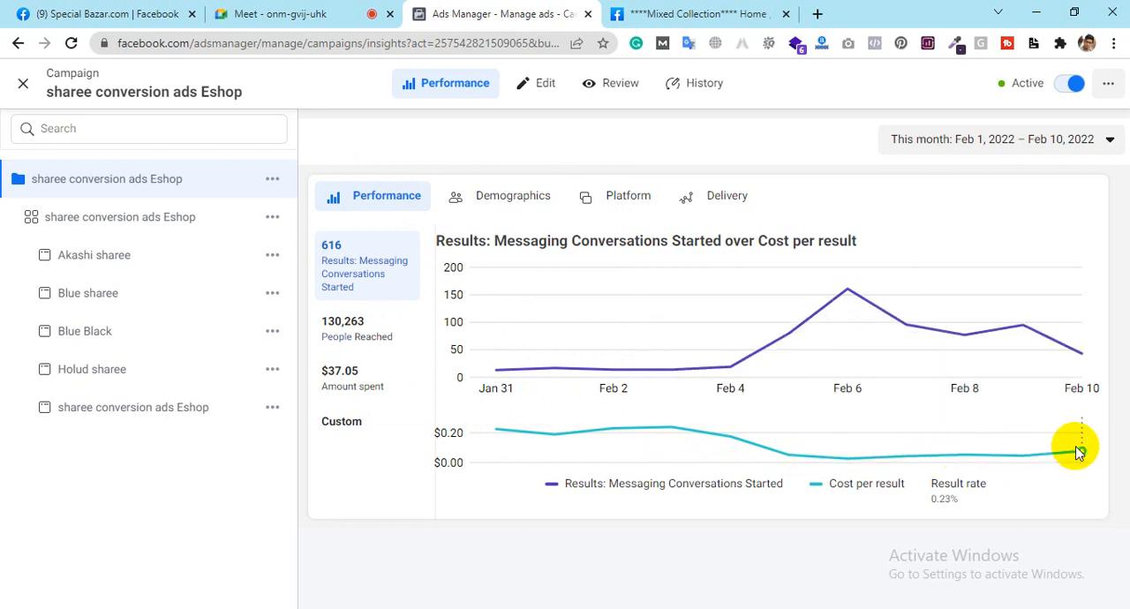
mouse_move(1082, 452)
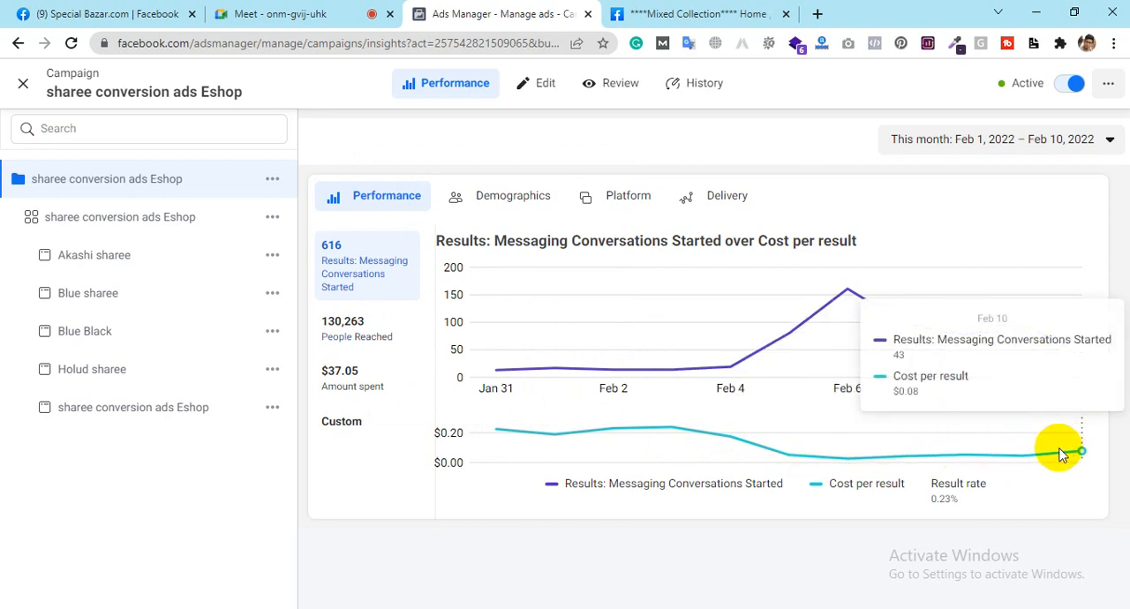
mouse_move(1024, 459)
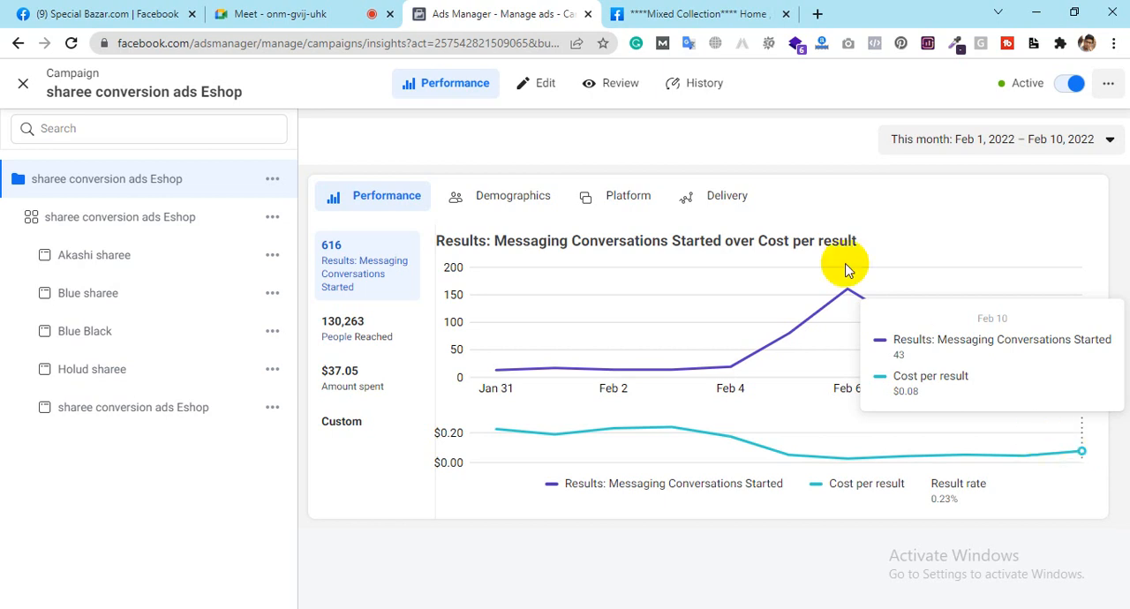
mouse_move(847, 291)
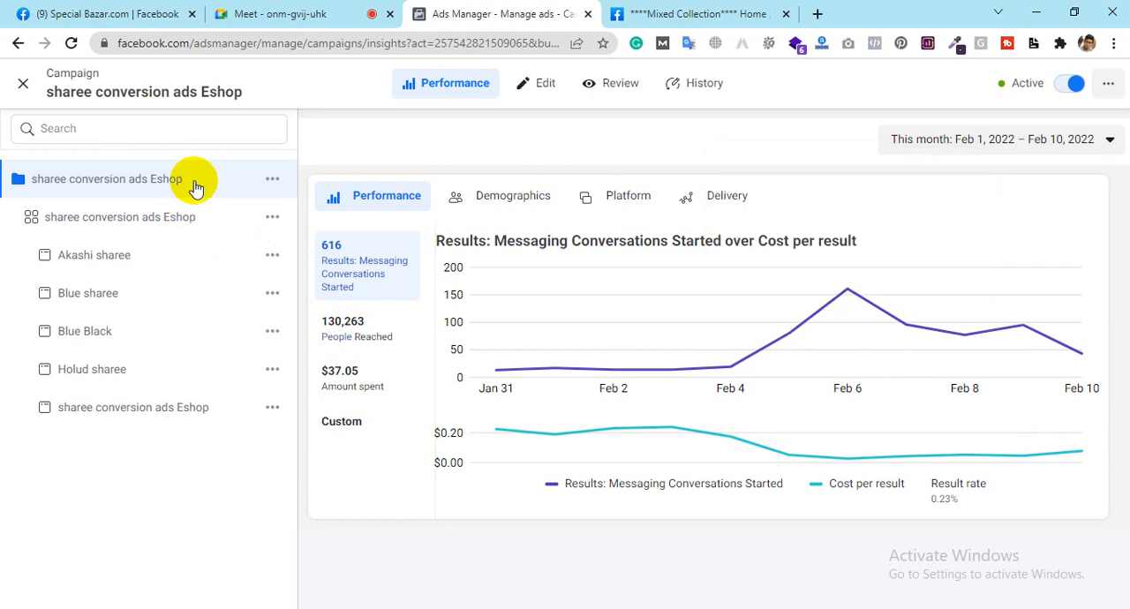
Step: Review the campaign's objective in its edit settings, and the conversion location in the settings of its ad set
click(537, 87)
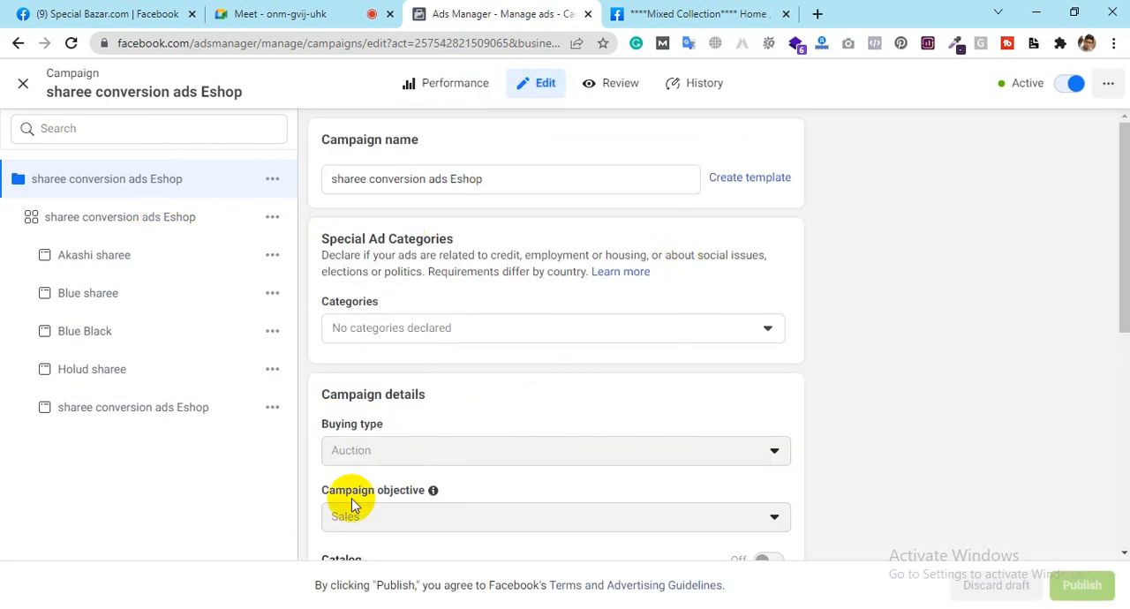
scroll(918, 449, down, 3)
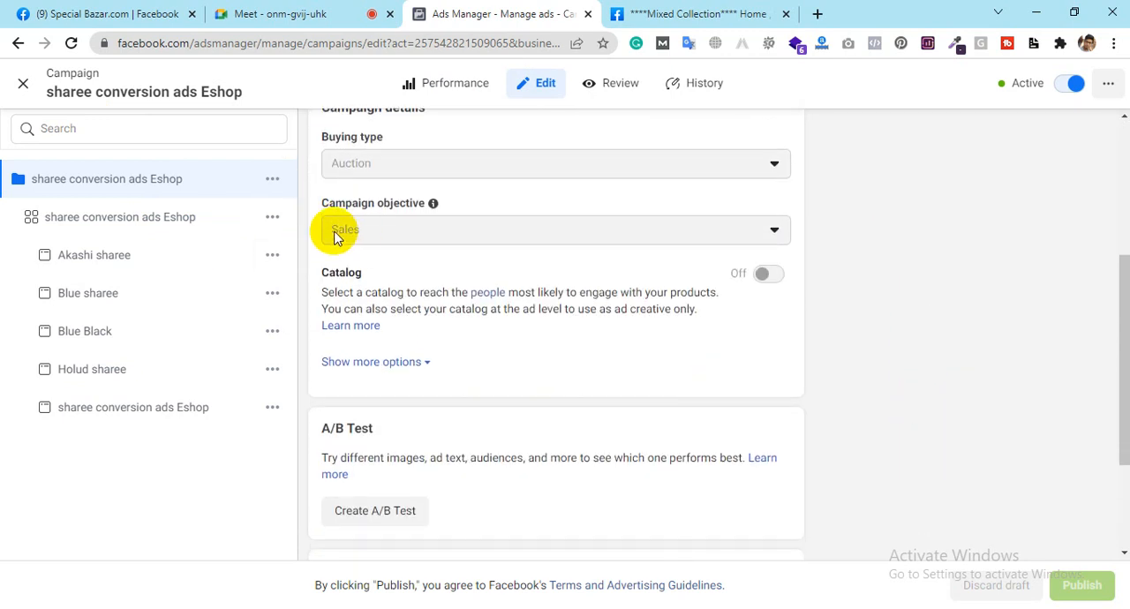
click(151, 215)
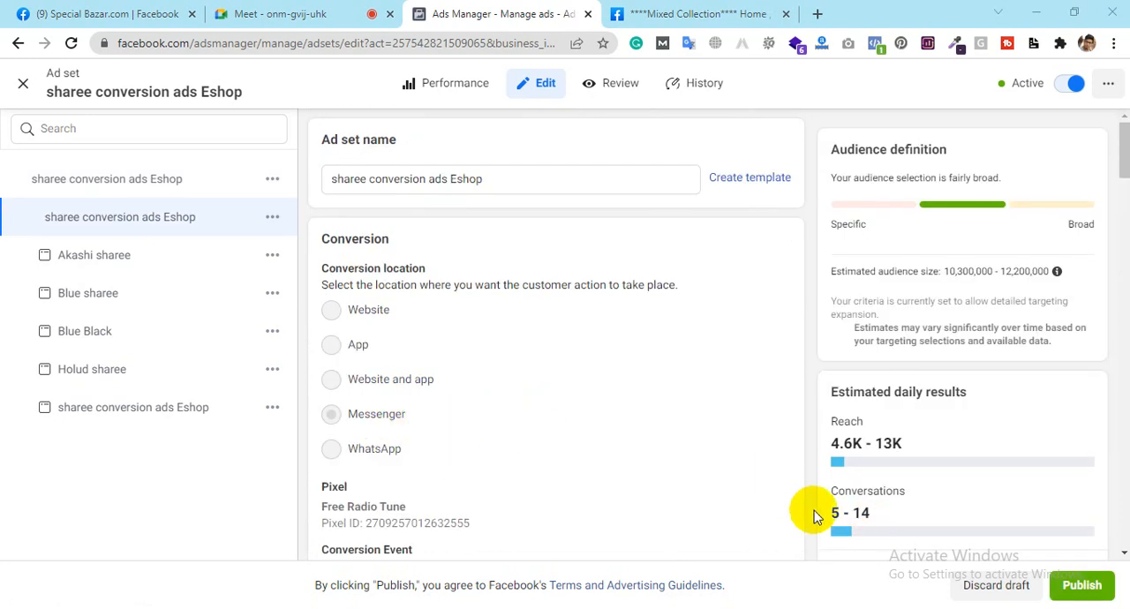
Step: View the ad set's performance charts without publishing the draft items, and close them to return to the ad sets list
click(431, 85)
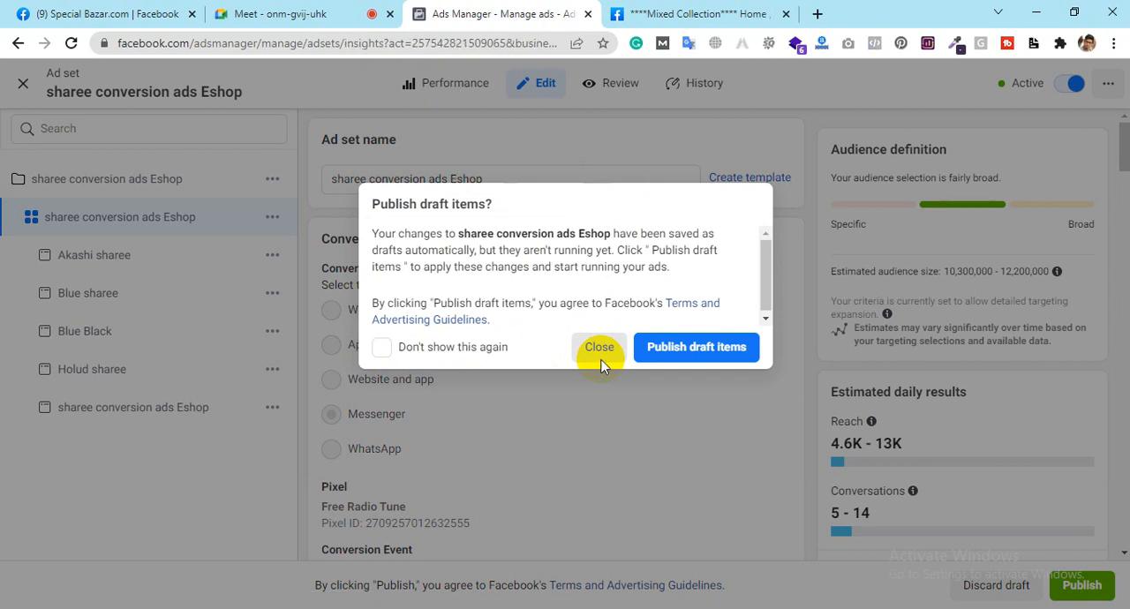
click(601, 362)
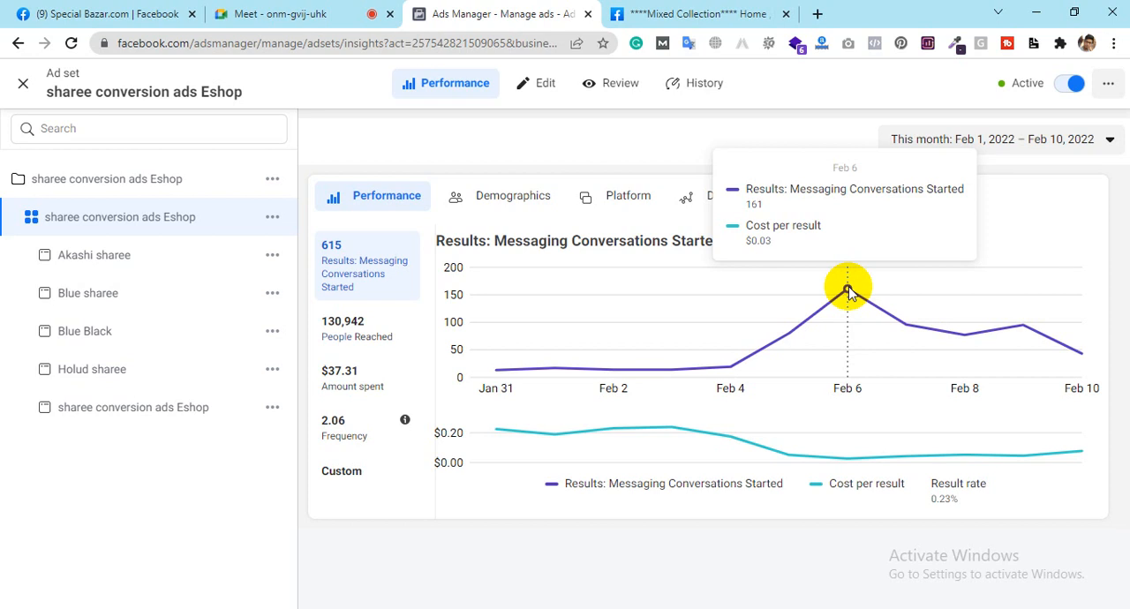
click(106, 9)
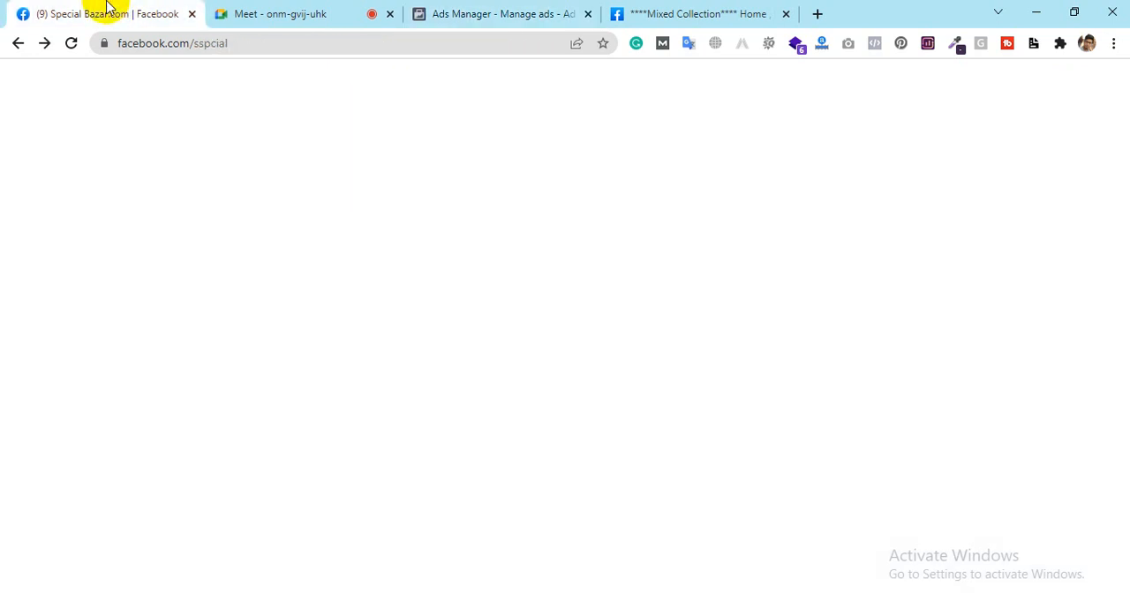
click(442, 8)
click(24, 85)
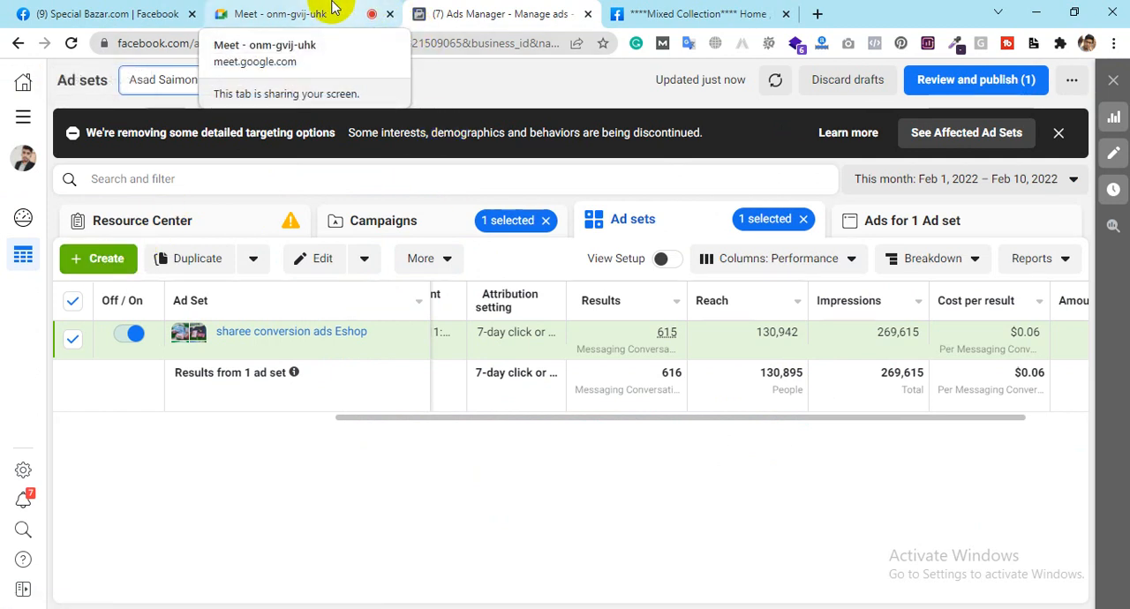
click(334, 8)
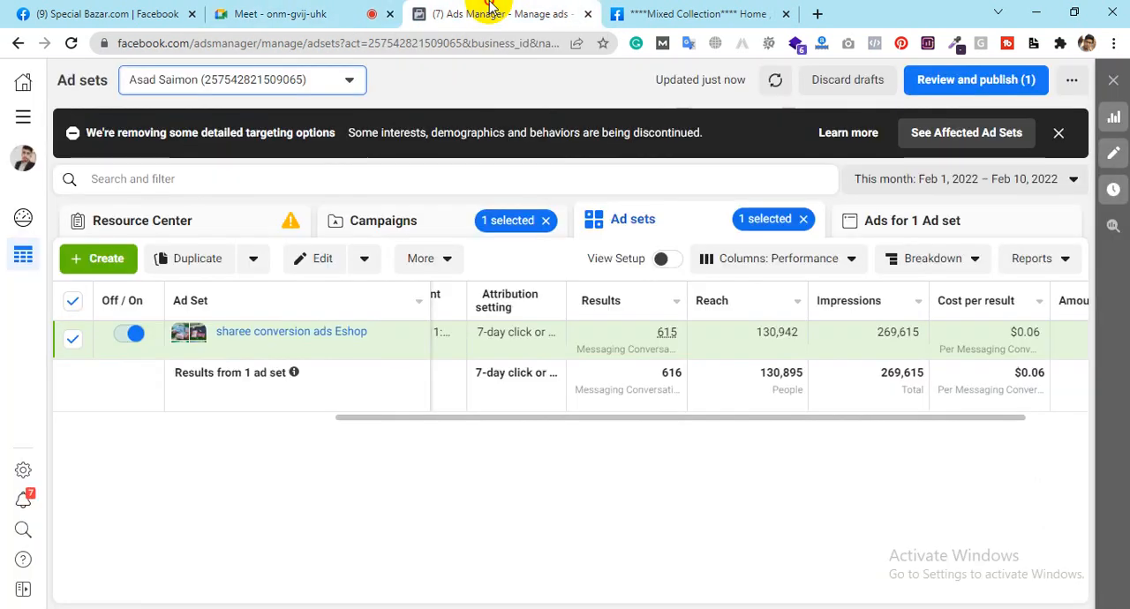
click(492, 11)
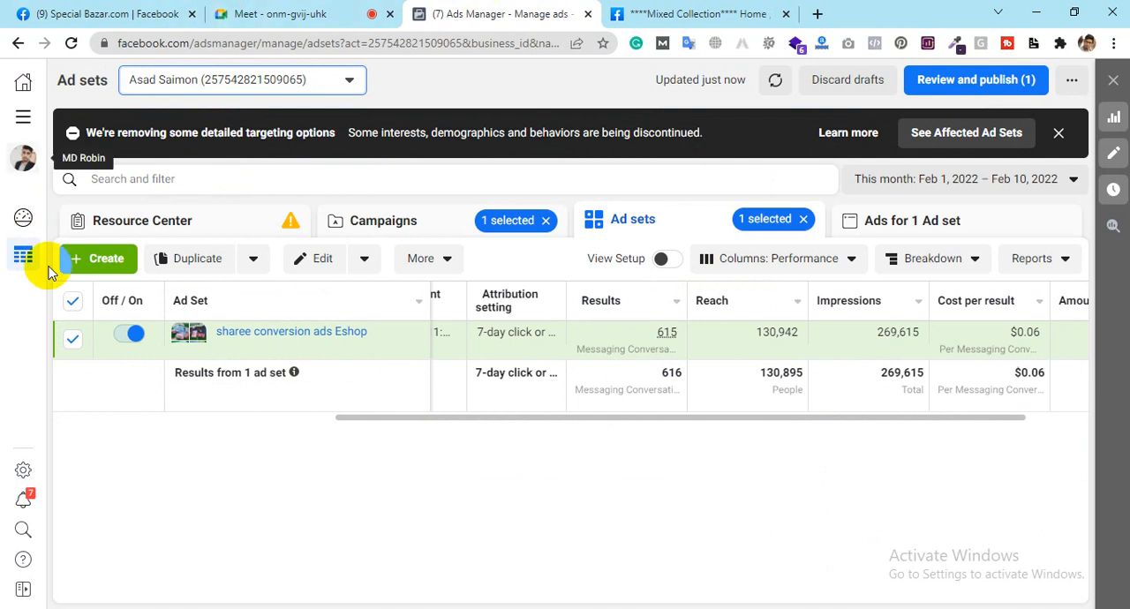
click(119, 262)
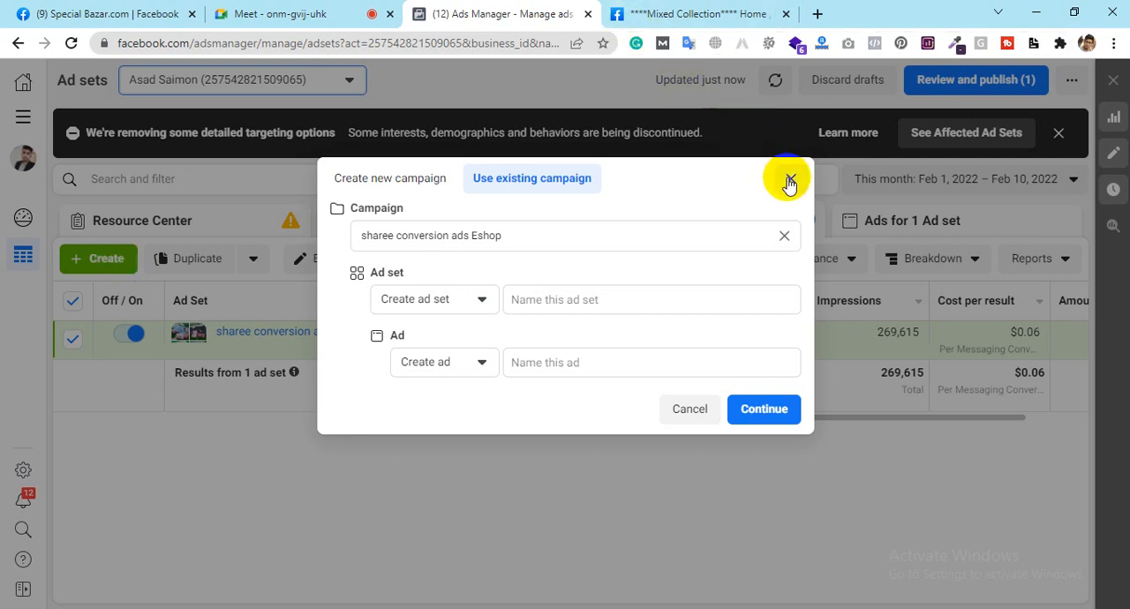
click(789, 181)
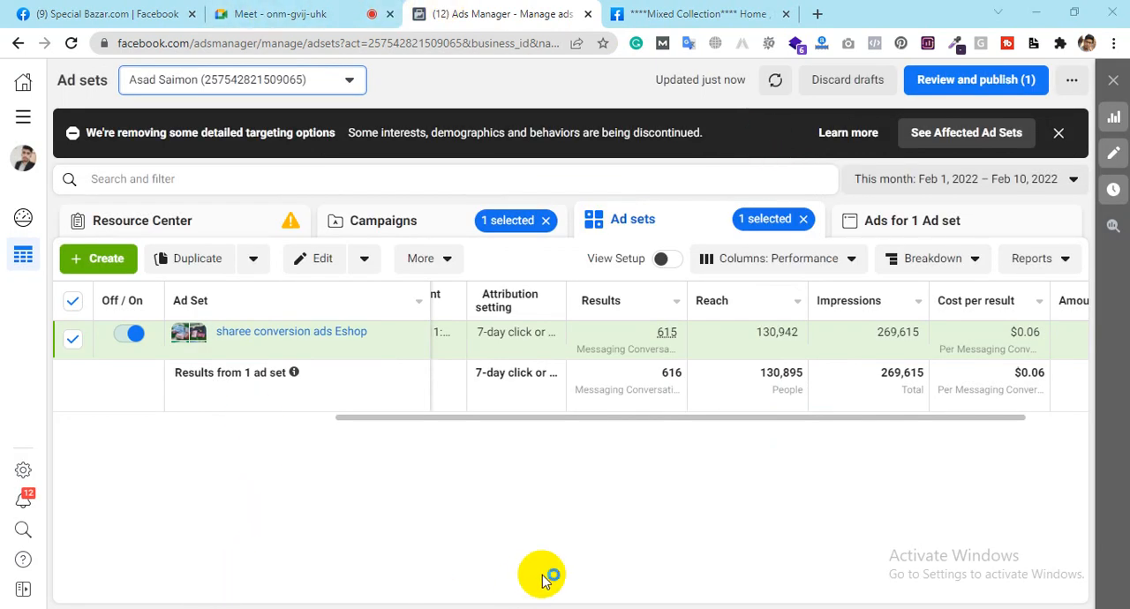
Step: Switch to Notepad and note "Pixel" and "API" on separate lines with a blank line between them
text(Pixel)
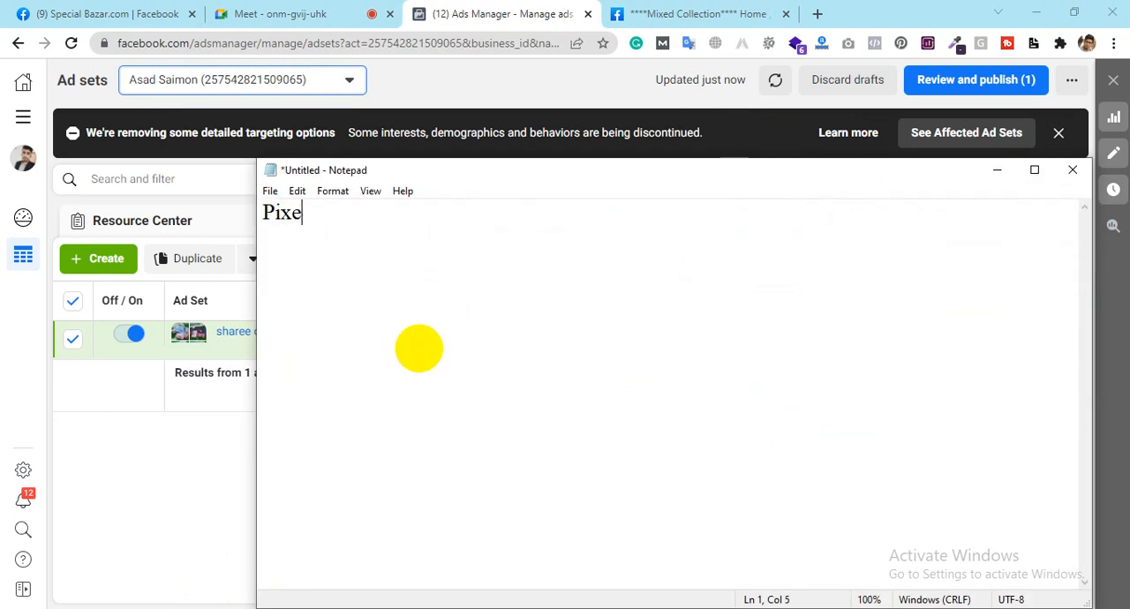
key(Return)
key(Return)
text(API )
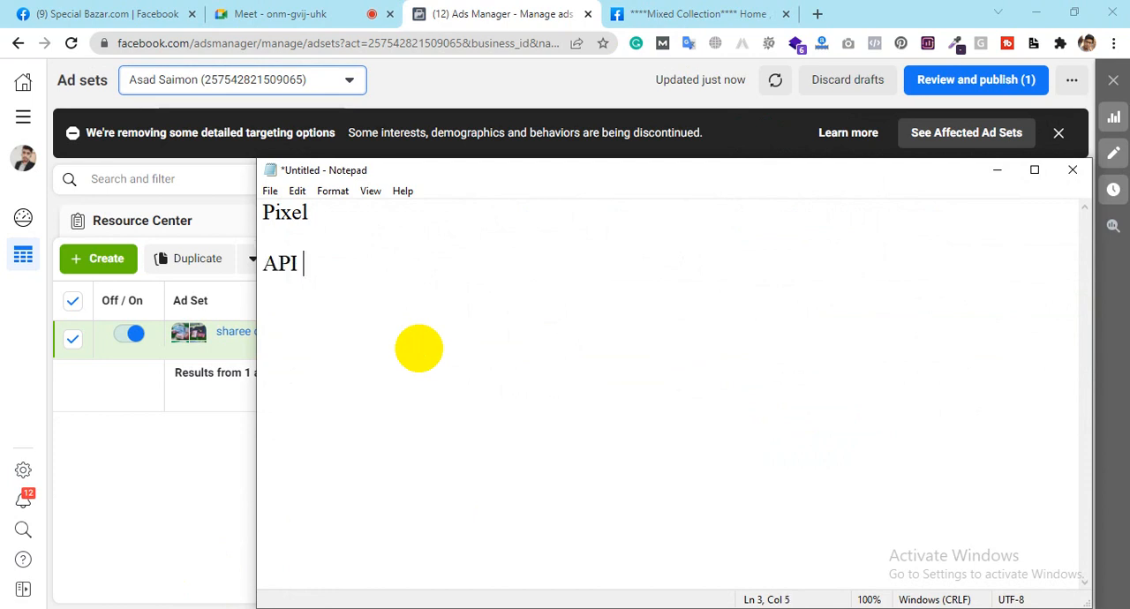
text(Con)
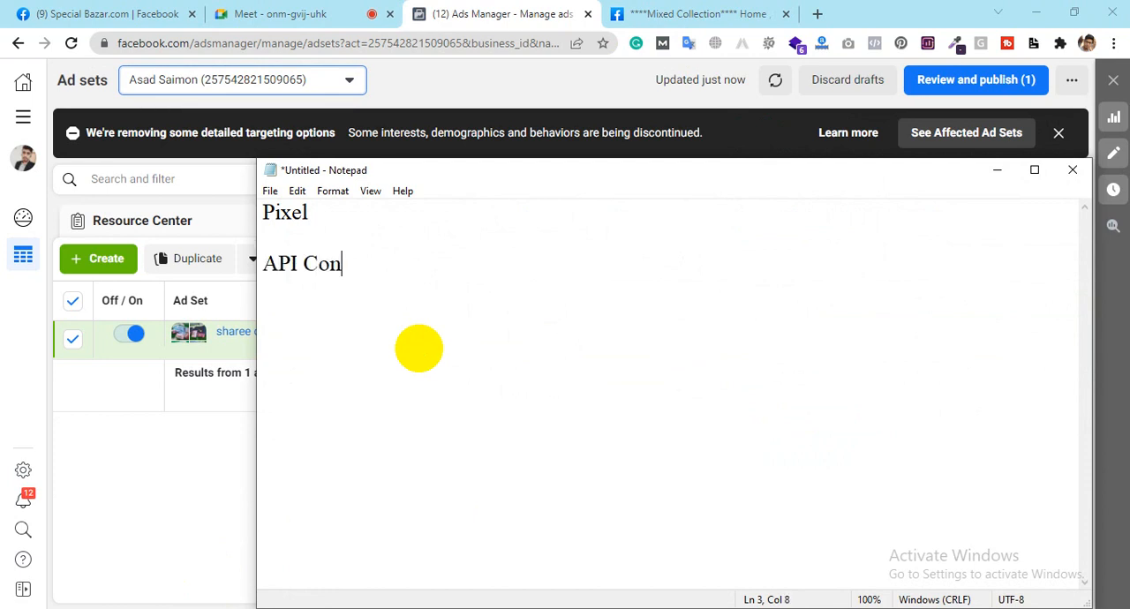
key(BackSpace)
key(BackSpace)
key(BackSpace)
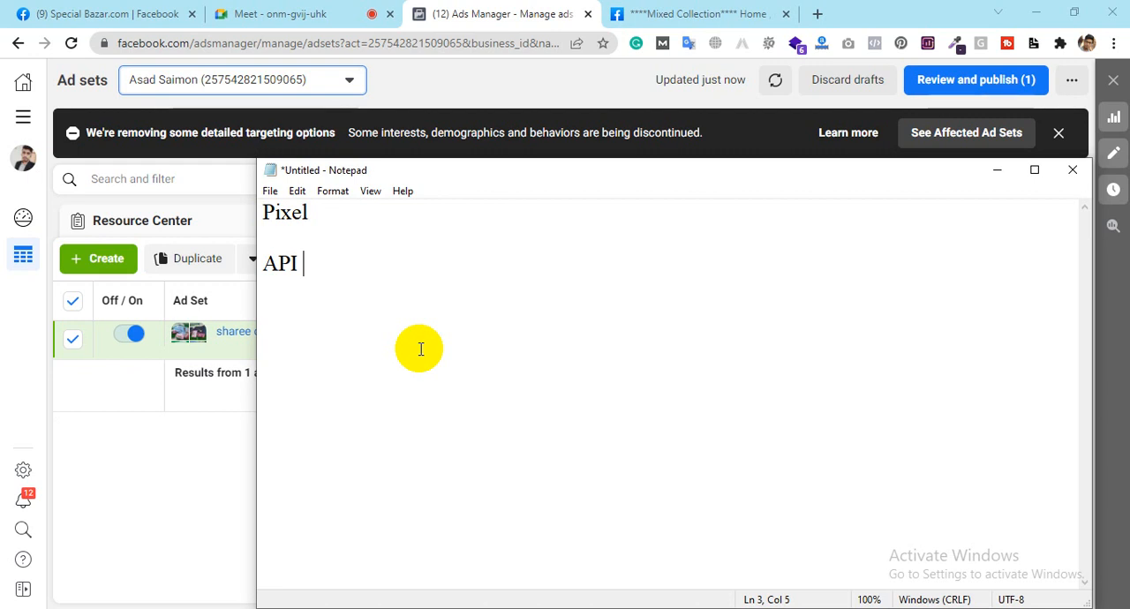
Step: Switch back to Ads Manager and start creating a new item from the ad sets list
click(86, 262)
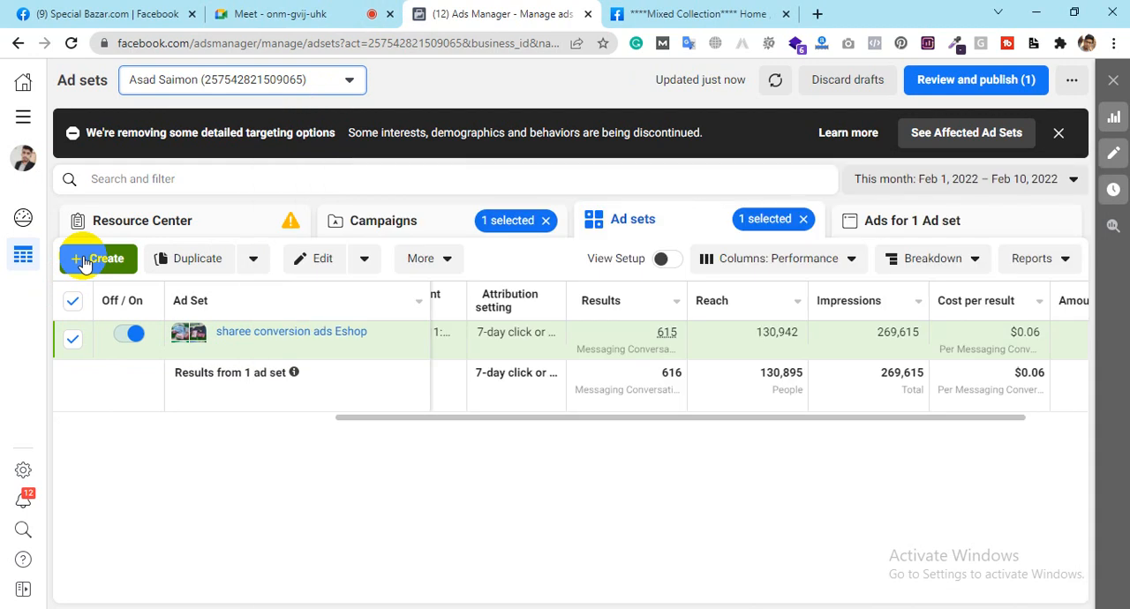
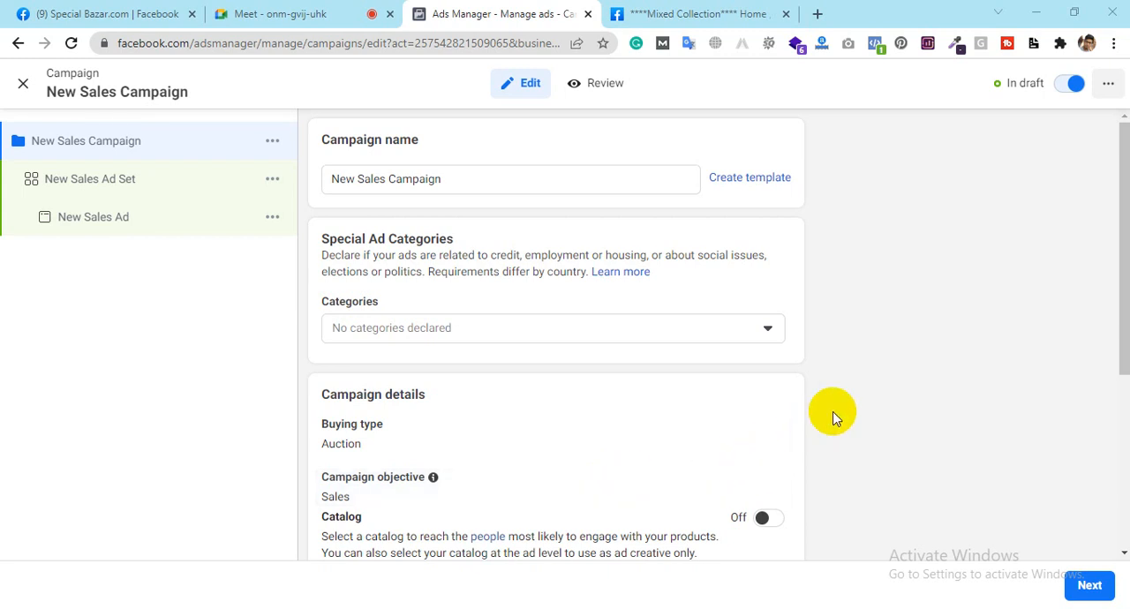
Step: Review the new Sales campaign's settings down to Campaign Budget Optimization and continue to its ad set
drag(1125, 191, 1126, 360)
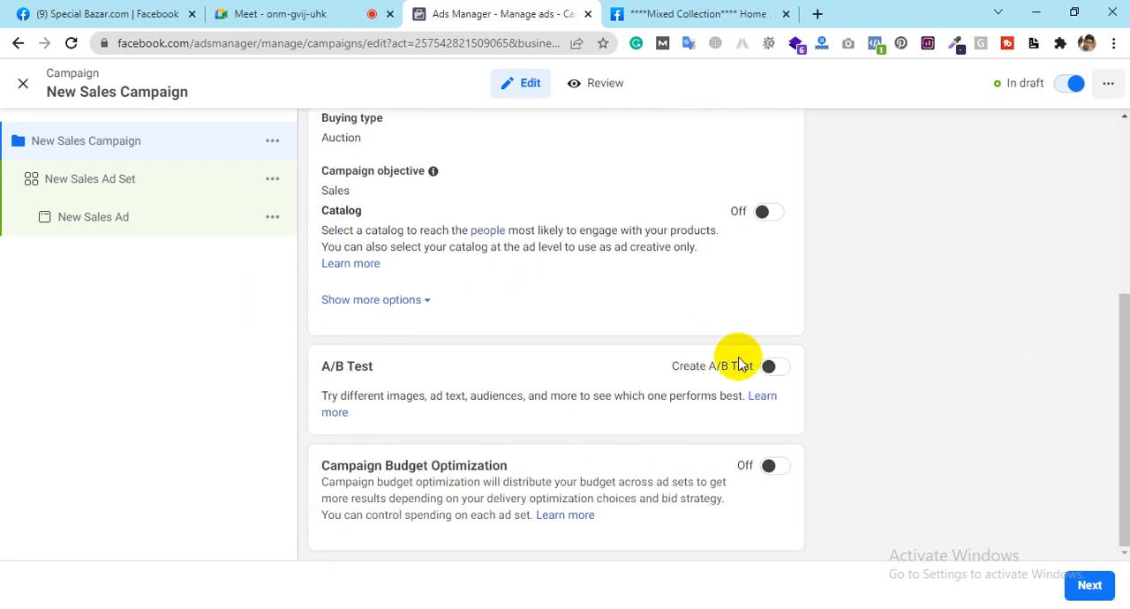
click(1089, 584)
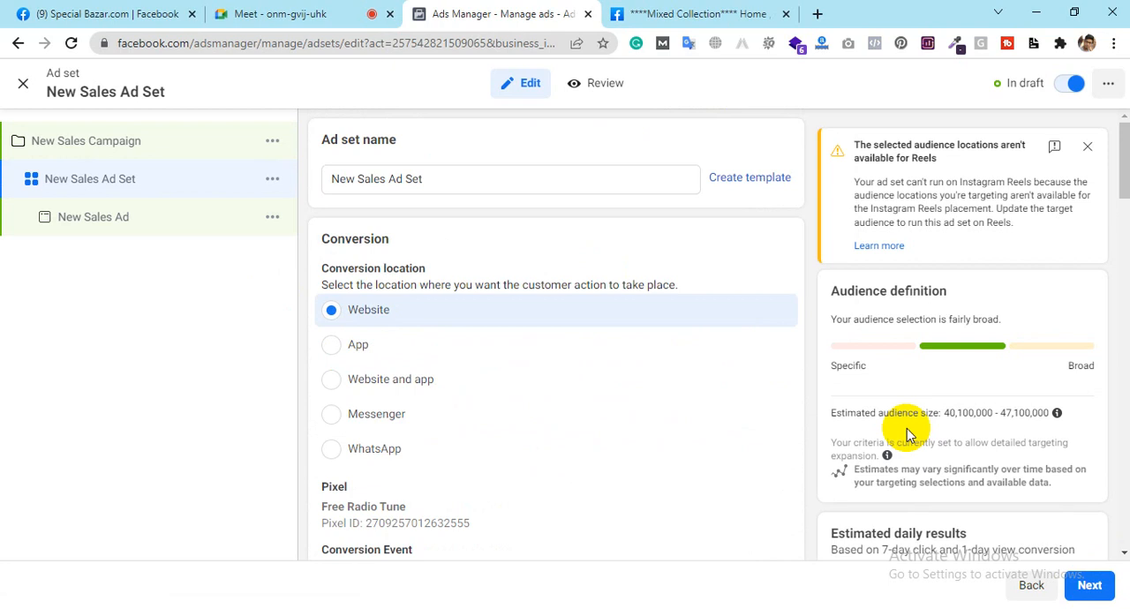
Step: Look over the Special Bazar.com Facebook page and return to the new ad set's settings
click(179, 8)
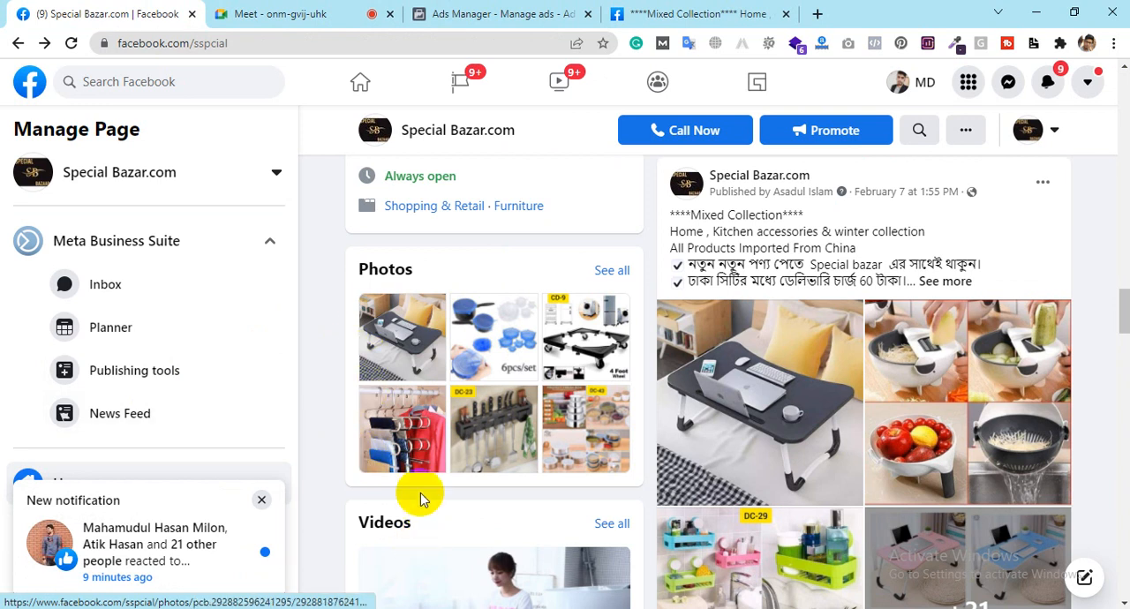
scroll(618, 523, up, 4)
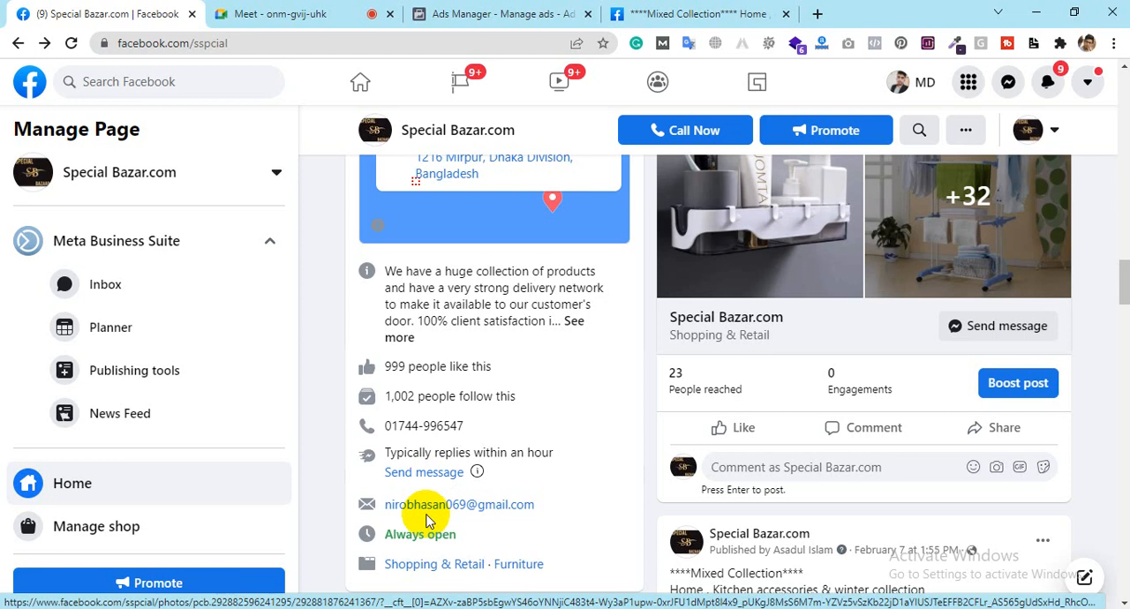
click(481, 11)
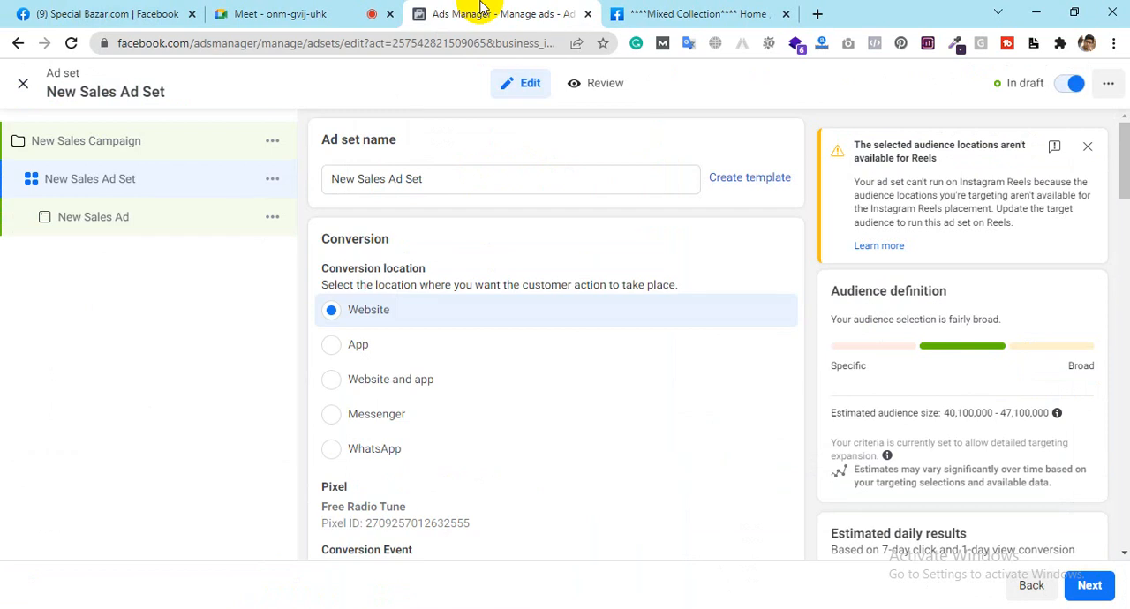
Step: Choose Purchase as the conversion event for the ad set's Website conversion location
scroll(635, 241, down, 3)
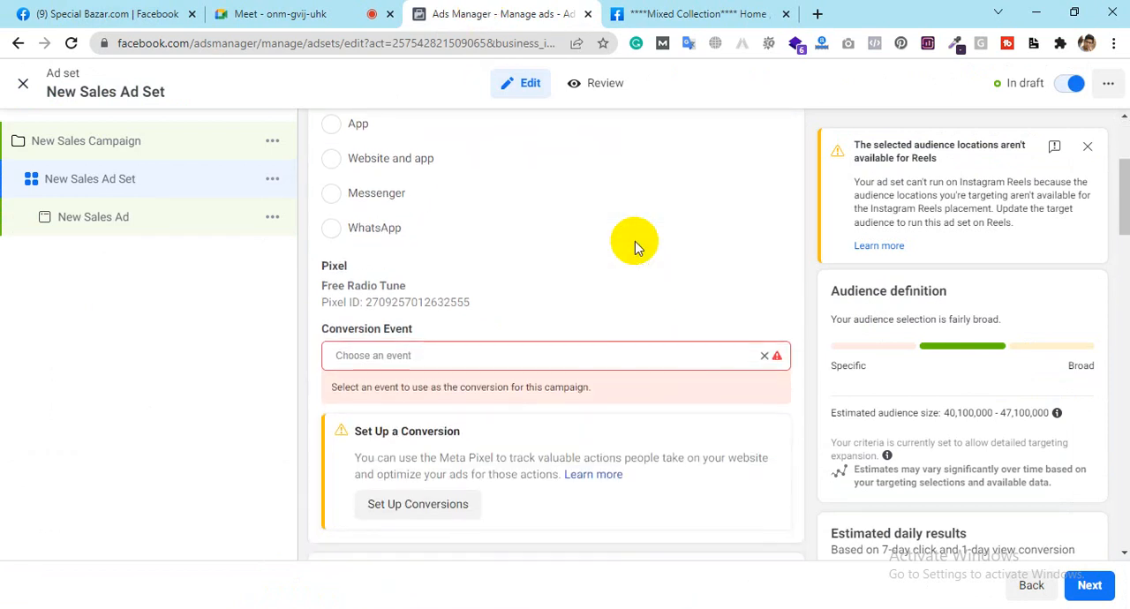
click(472, 358)
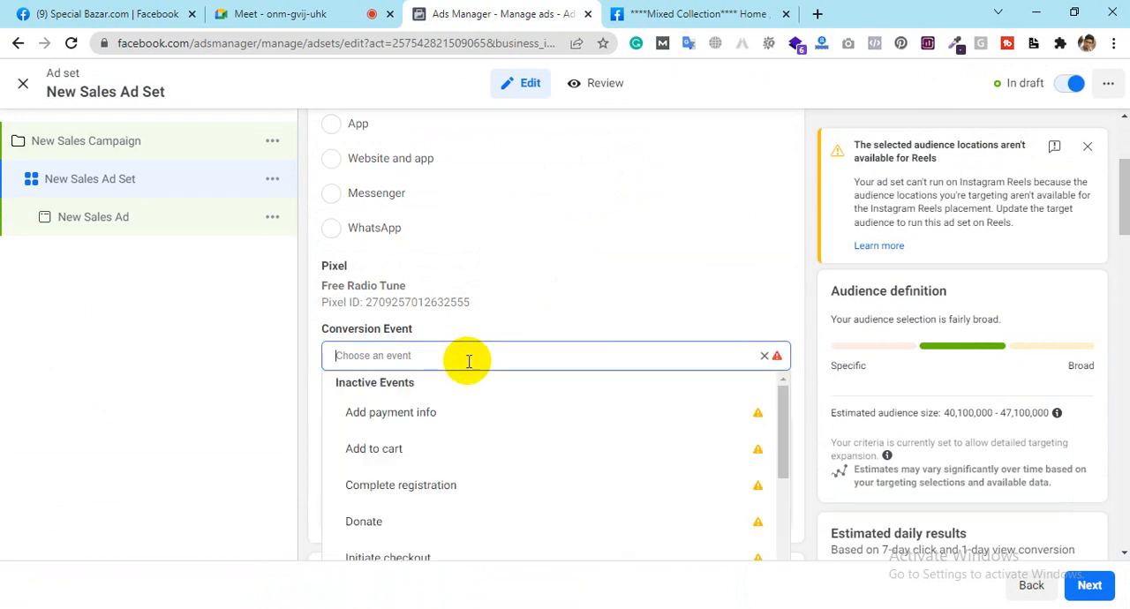
scroll(419, 486, down, 1)
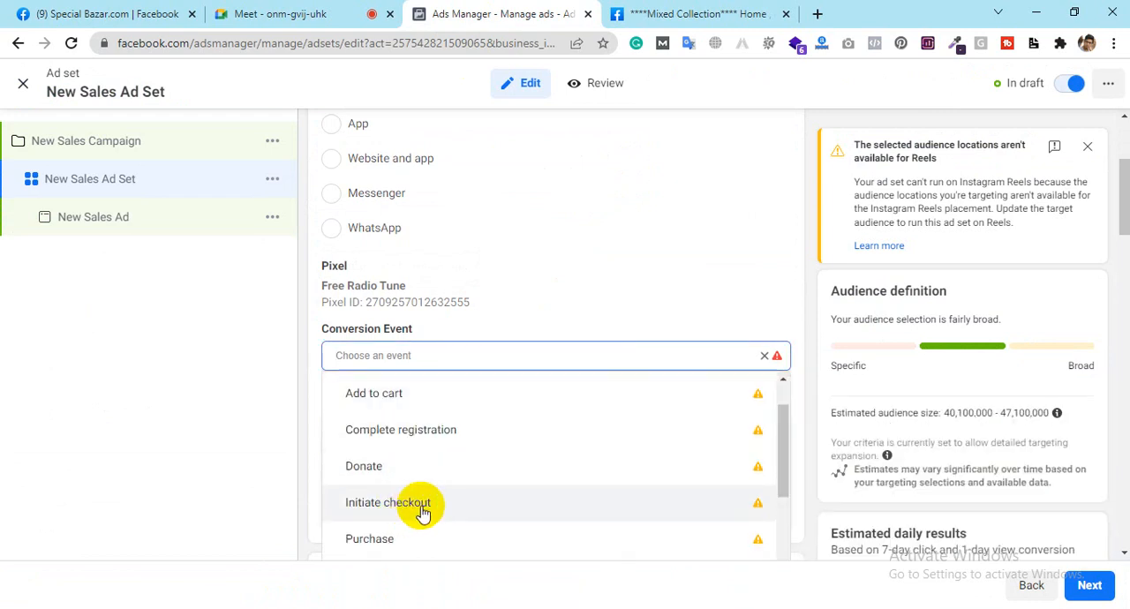
click(387, 540)
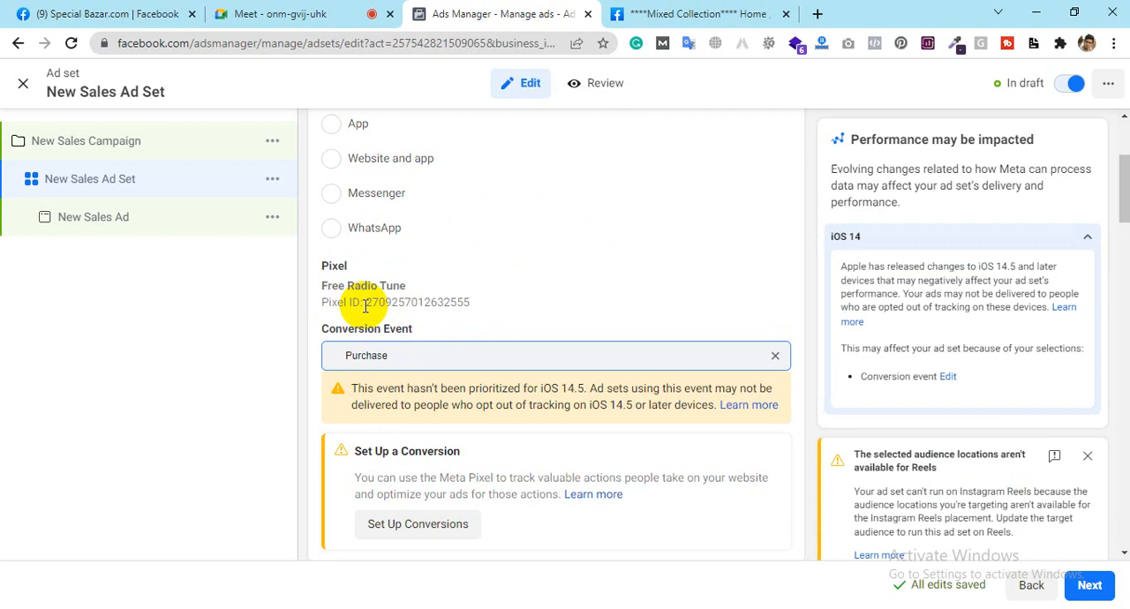
Step: Look over the ad set's conversion settings, and close the editor without publishing the draft items
scroll(497, 301, down, 1)
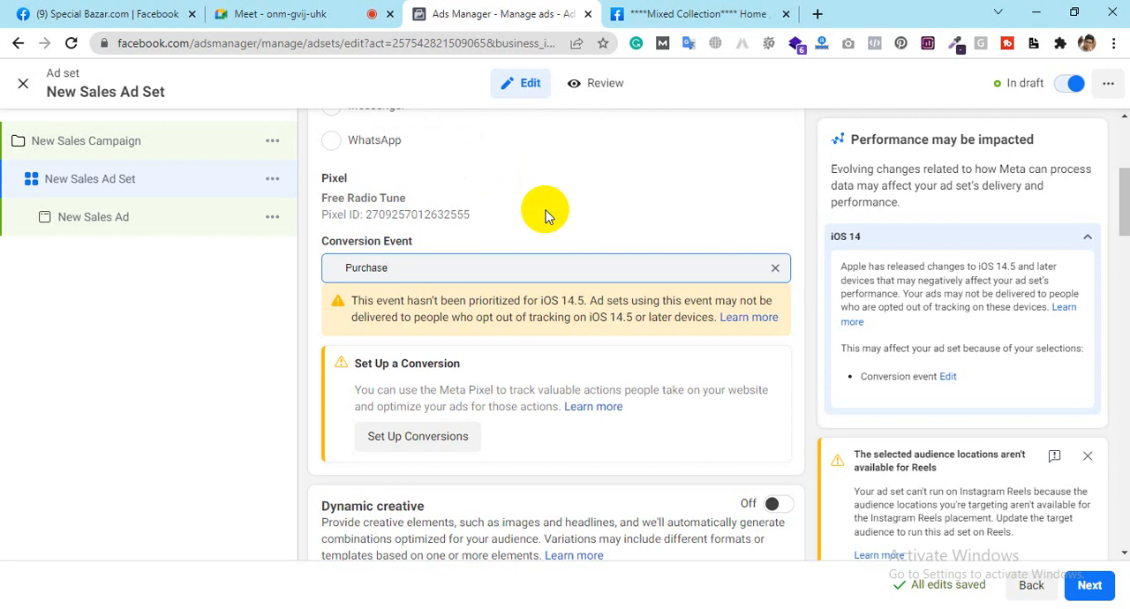
scroll(546, 216, up, 3)
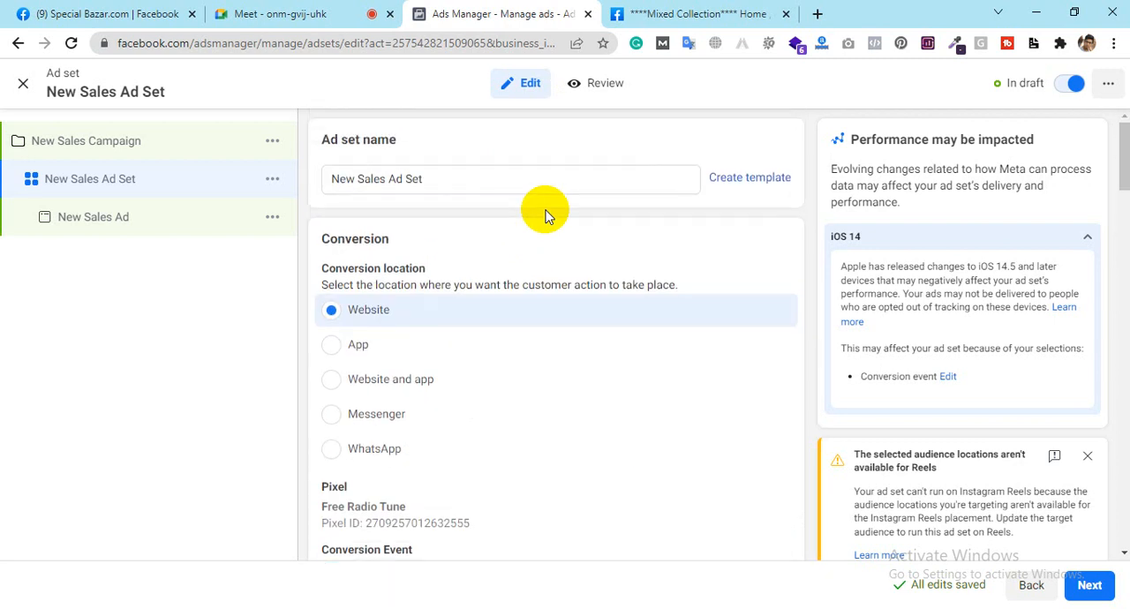
click(24, 86)
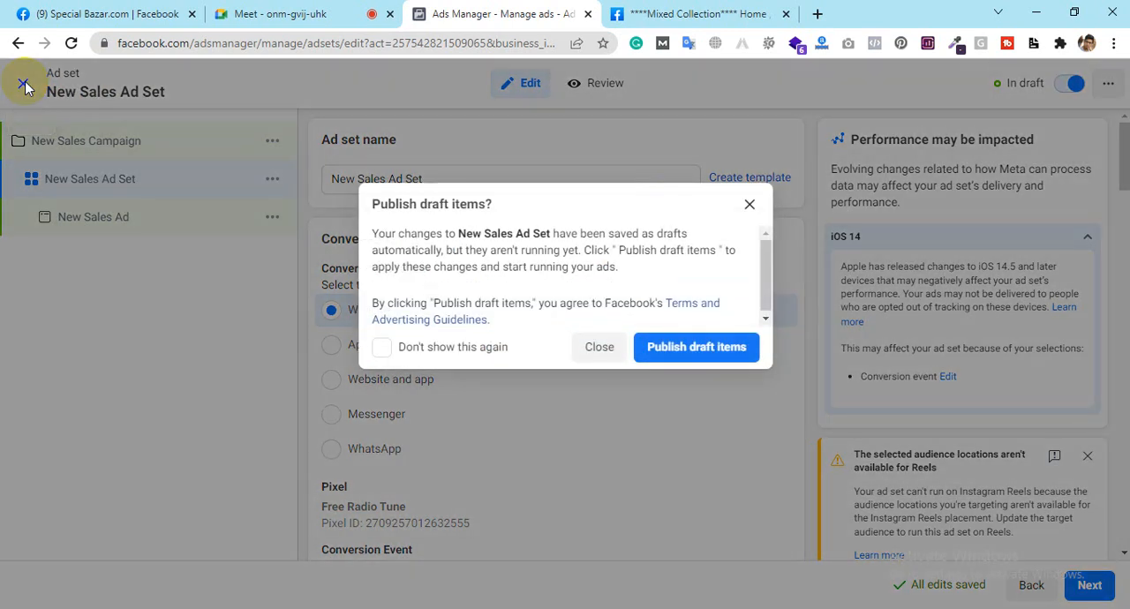
click(591, 358)
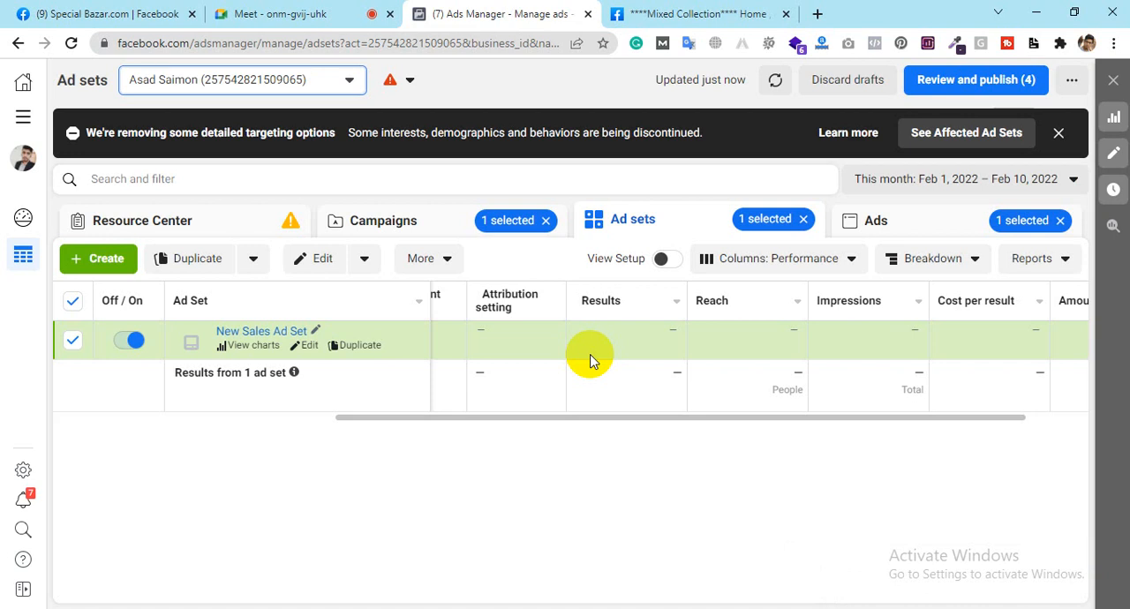
Step: Show the available ad accounts and check the Special Bazar.com Facebook page before returning to Ads Manager
click(181, 82)
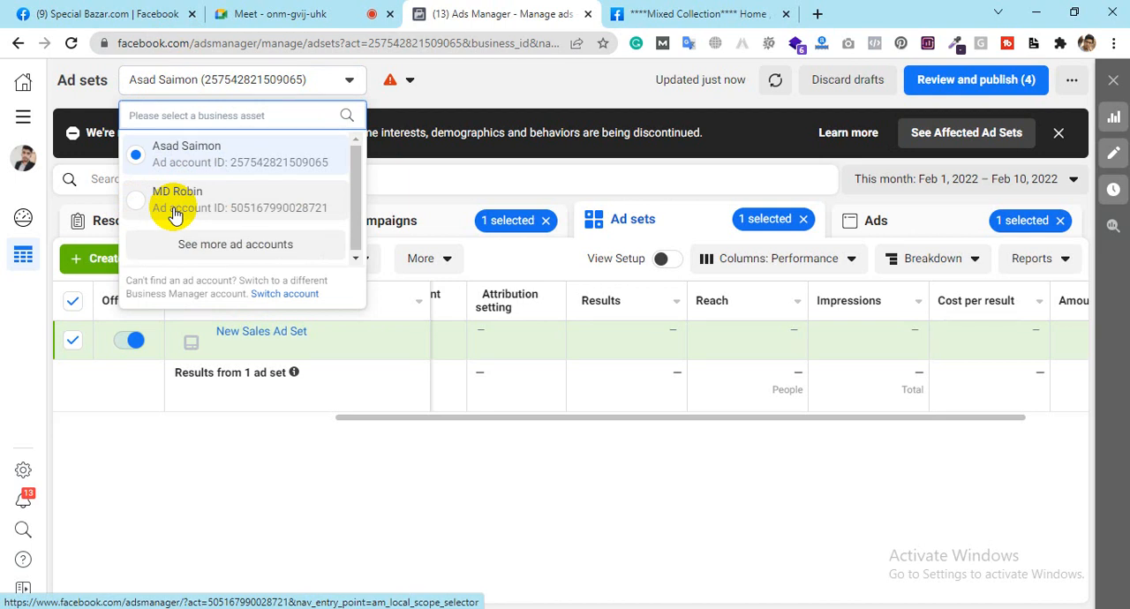
click(173, 7)
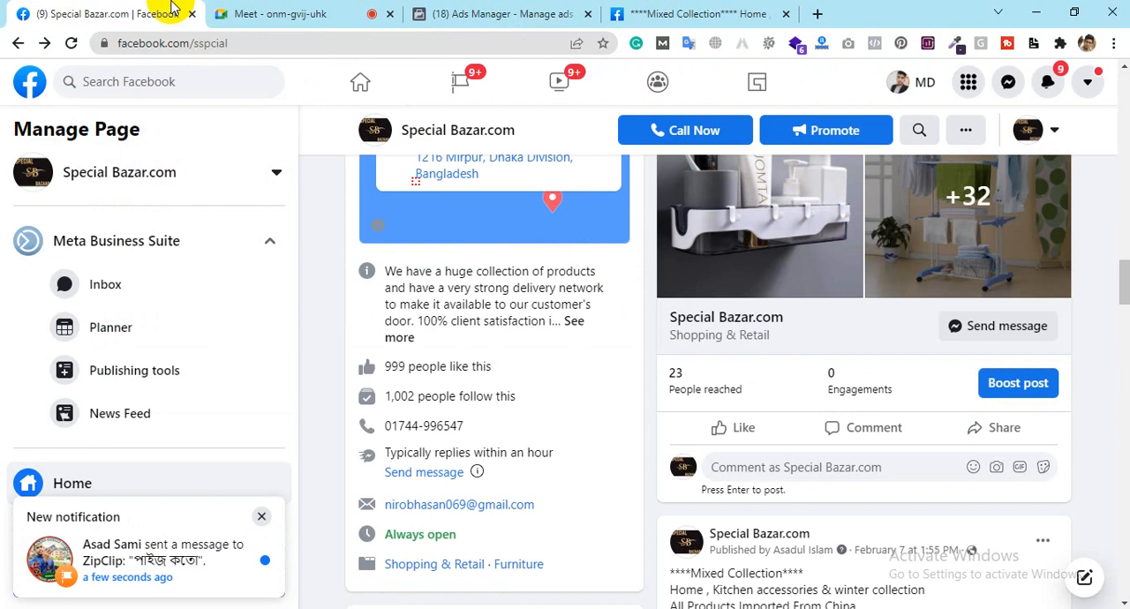
click(503, 10)
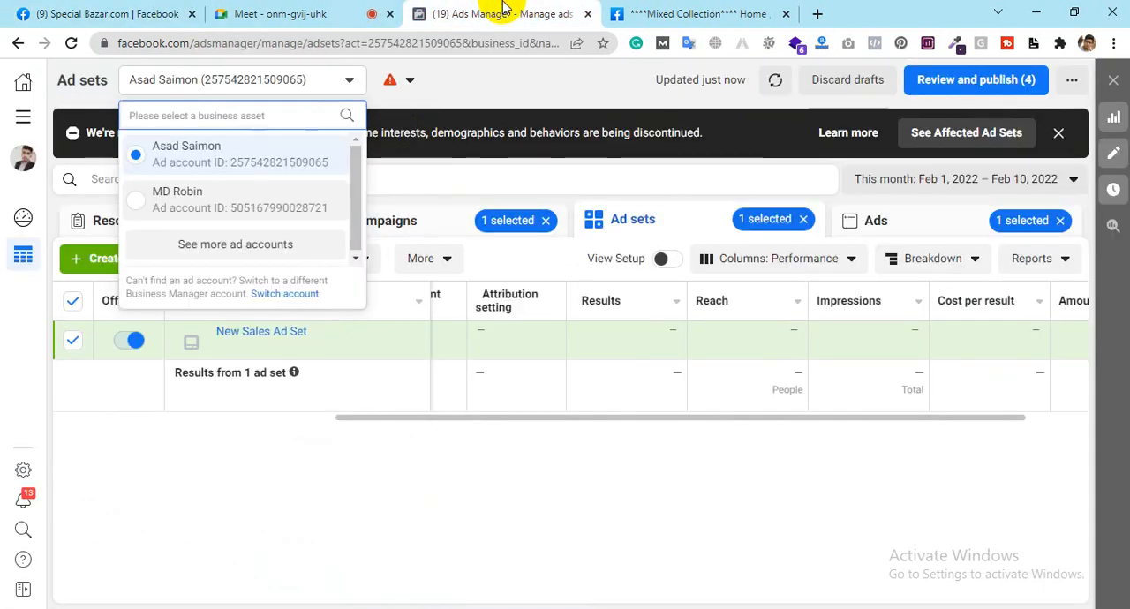
click(13, 11)
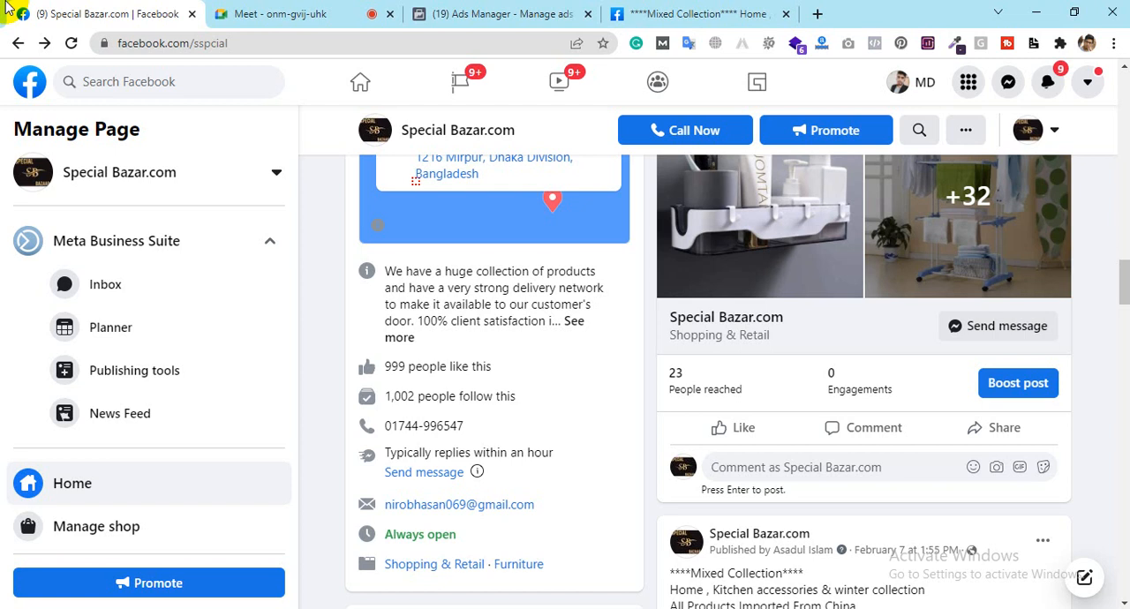
click(459, 13)
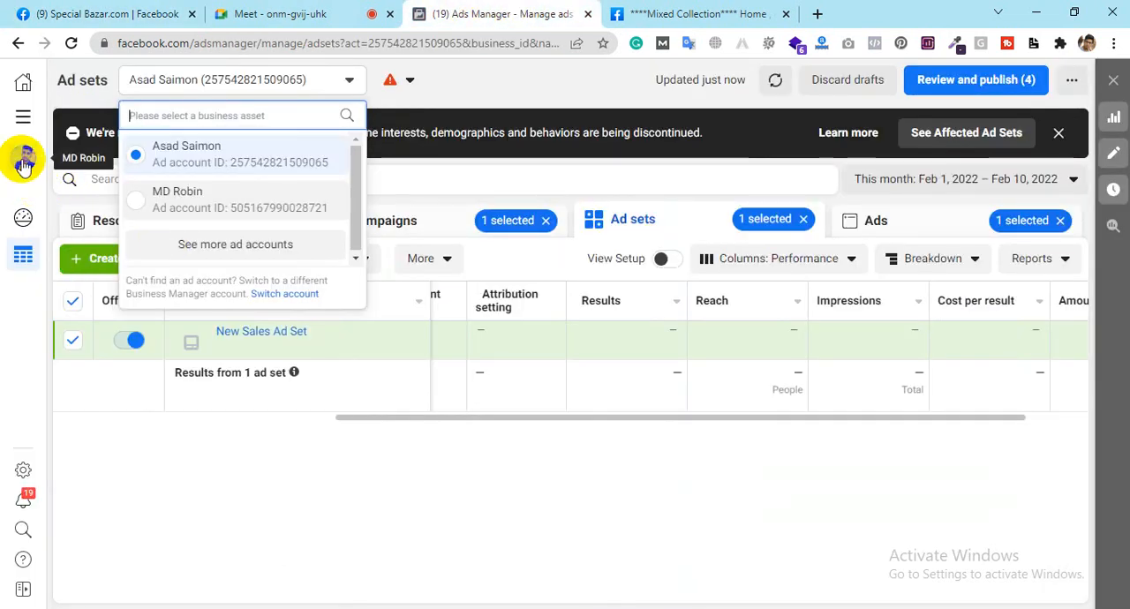
Step: Examine the full list of Ads Manager tools, from the business management shortcuts to the reporting and commerce entries
mouse_move(20, 164)
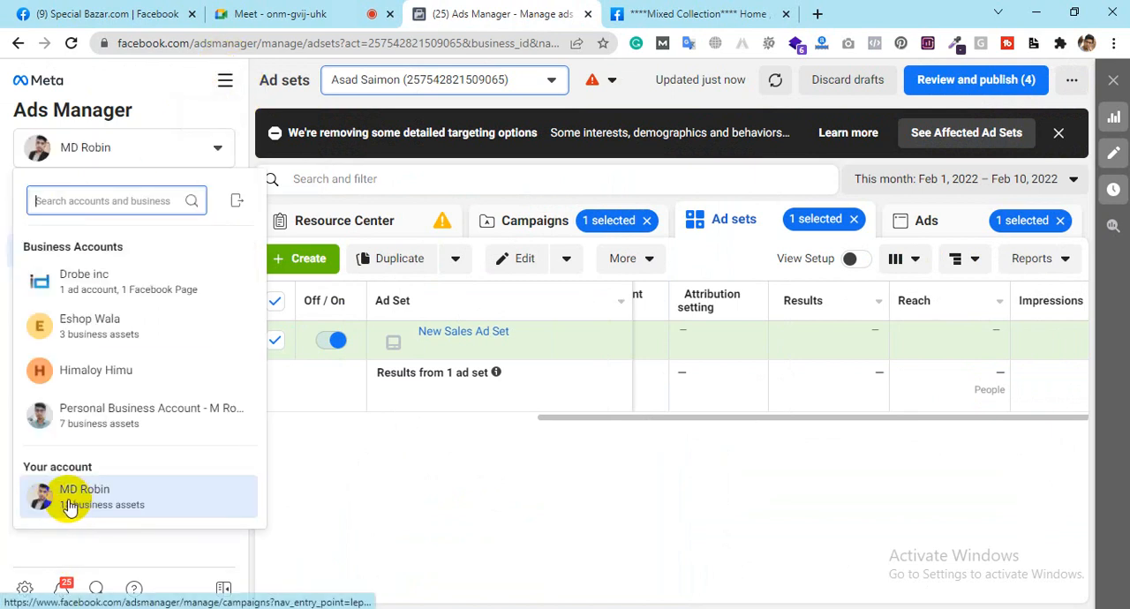
click(225, 83)
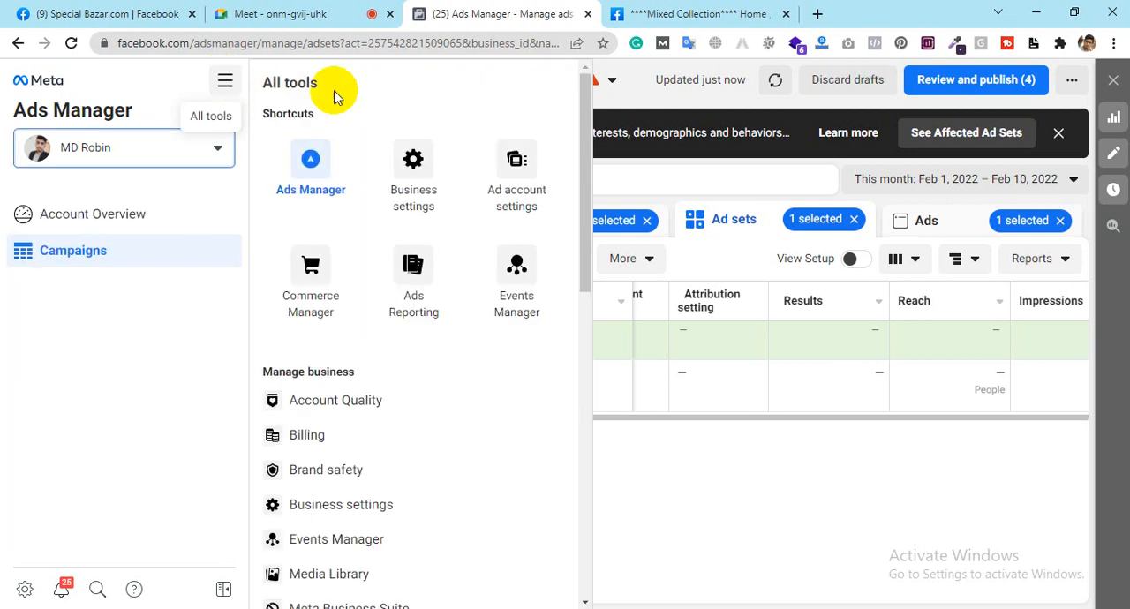
scroll(486, 413, down, 5)
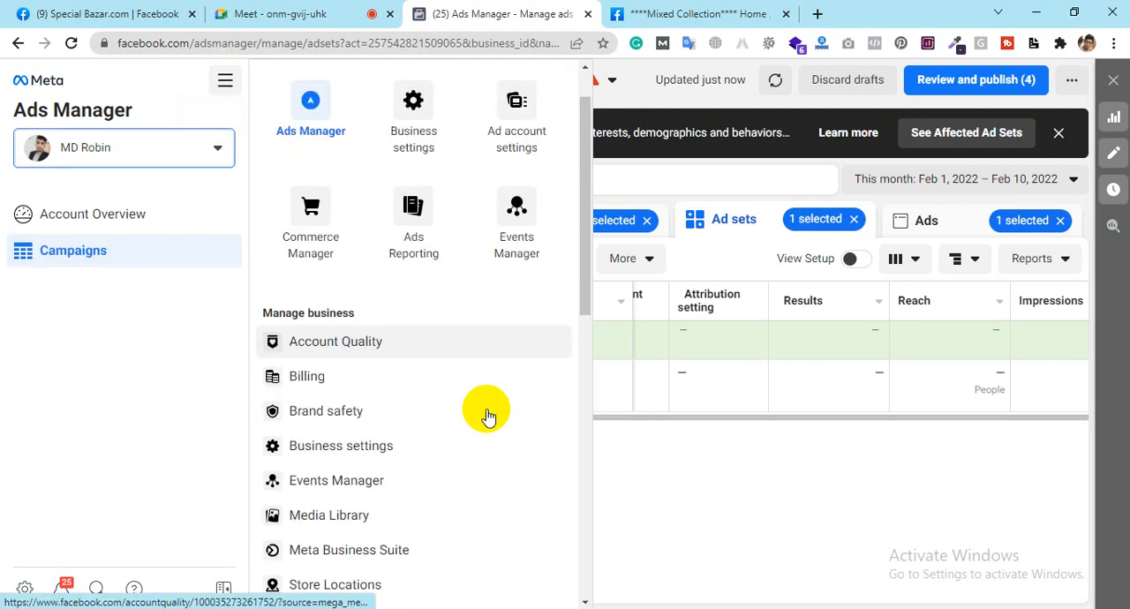
scroll(487, 415, down, 4)
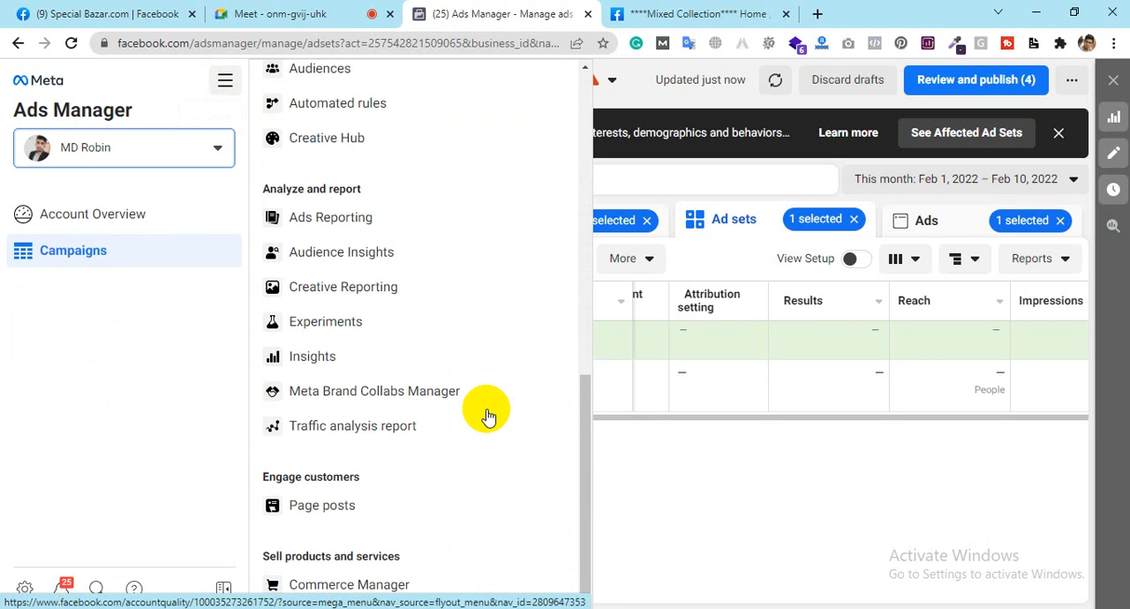
scroll(488, 415, up, 8)
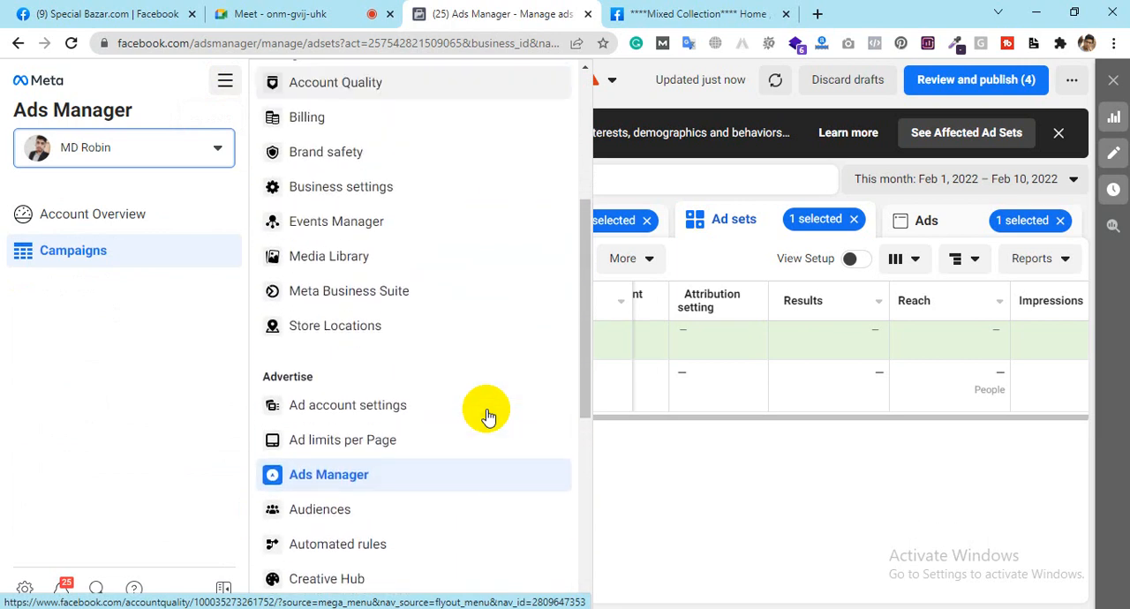
scroll(487, 413, down, 3)
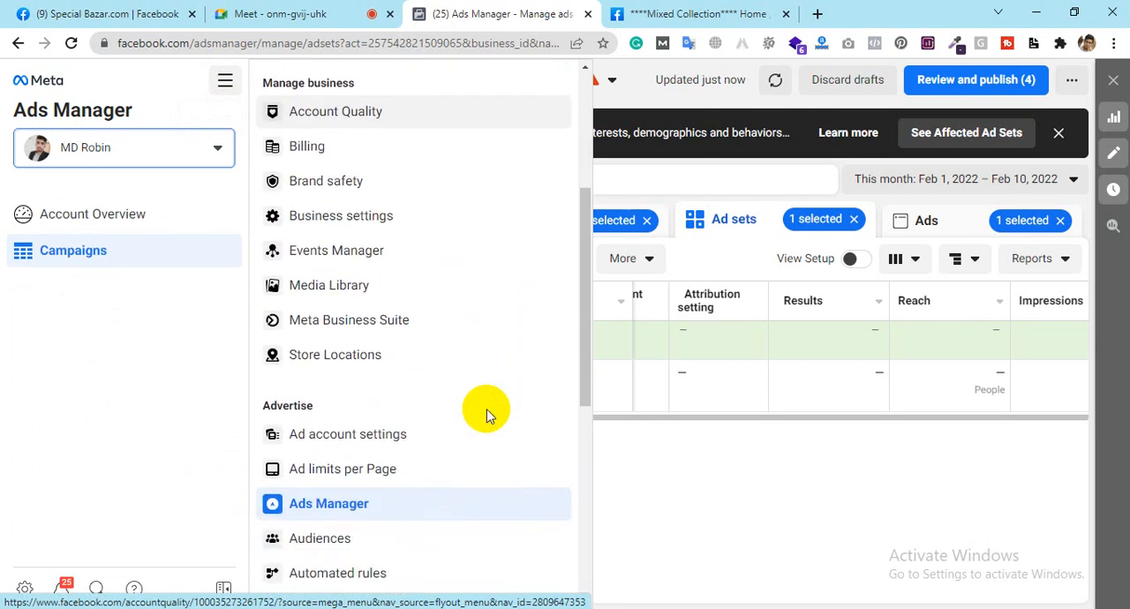
scroll(487, 413, up, 1)
scroll(486, 413, up, 2)
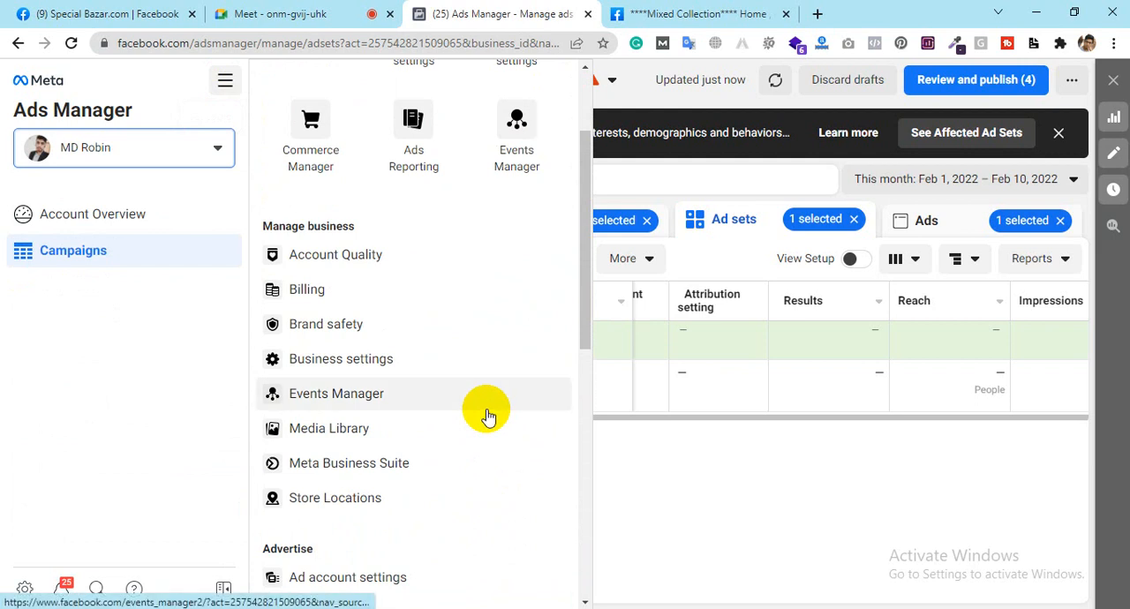
scroll(488, 415, down, 3)
scroll(488, 415, down, 5)
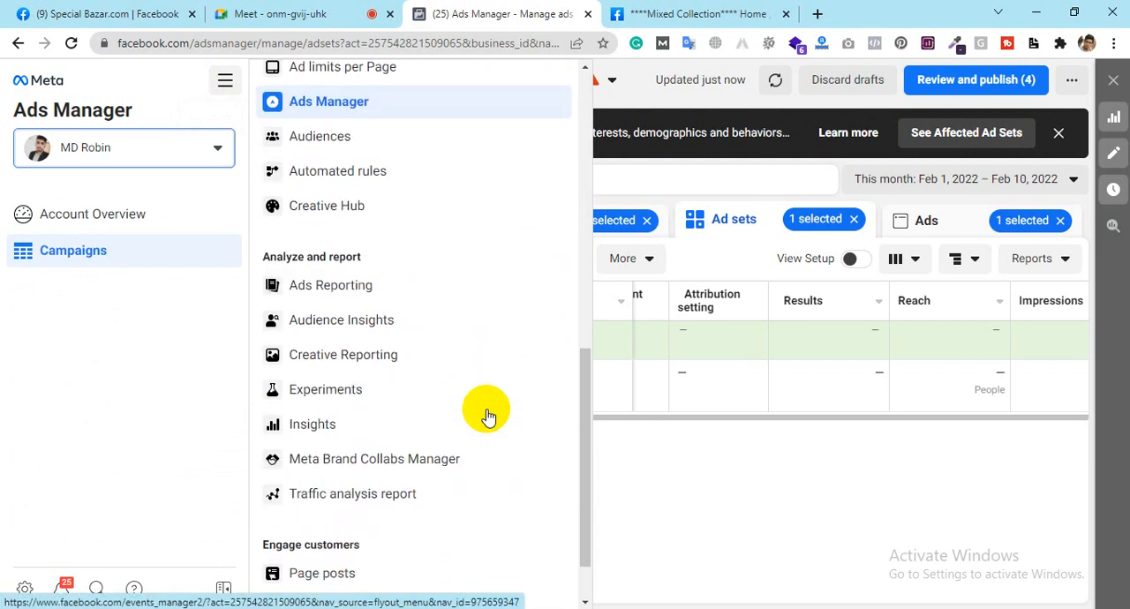
scroll(488, 415, up, 5)
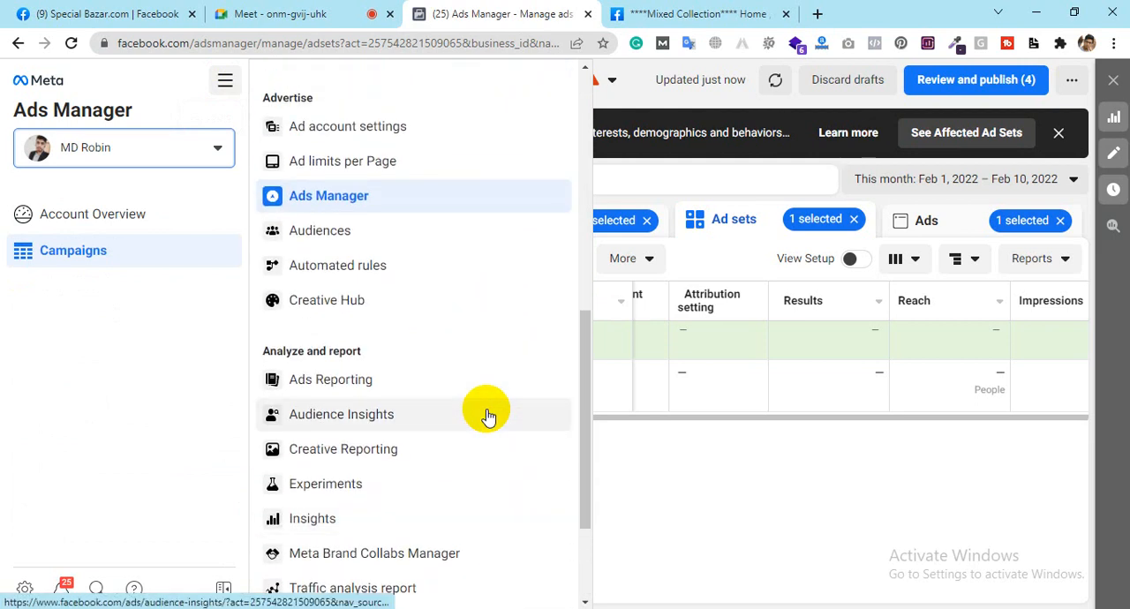
scroll(484, 412, up, 2)
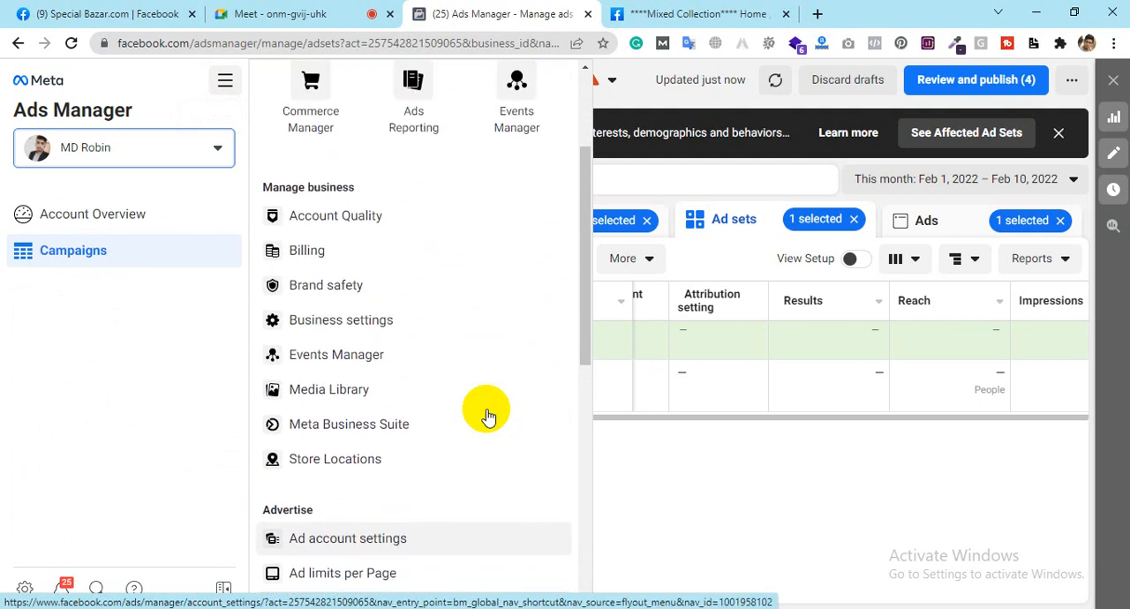
Step: Open Events Manager and review the websites where the Free Radio Tune pixel is installed and their total events
click(334, 356)
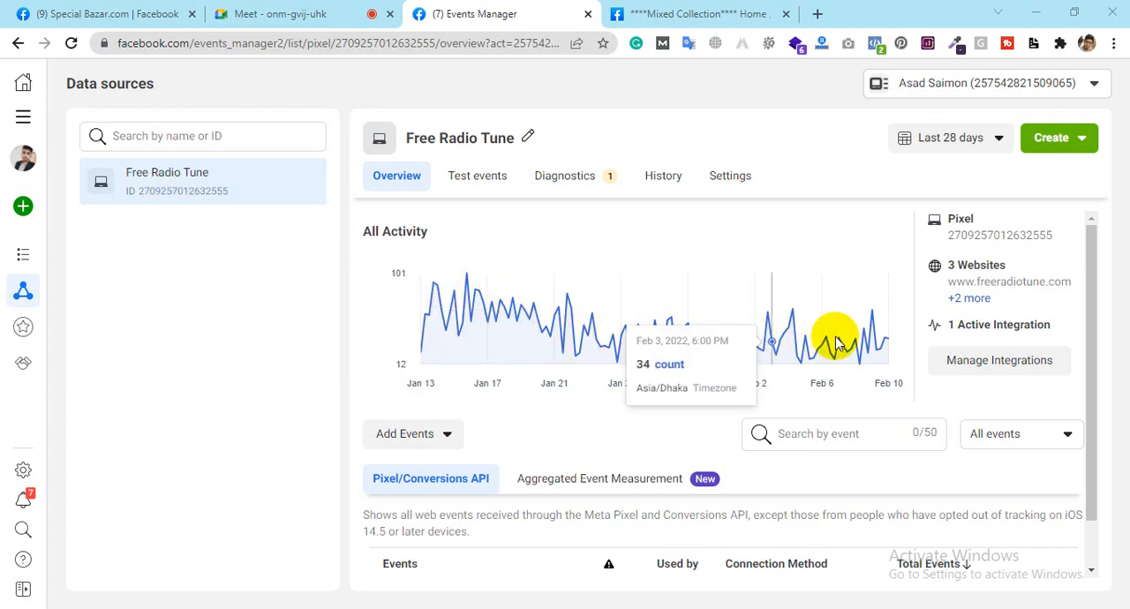
click(978, 305)
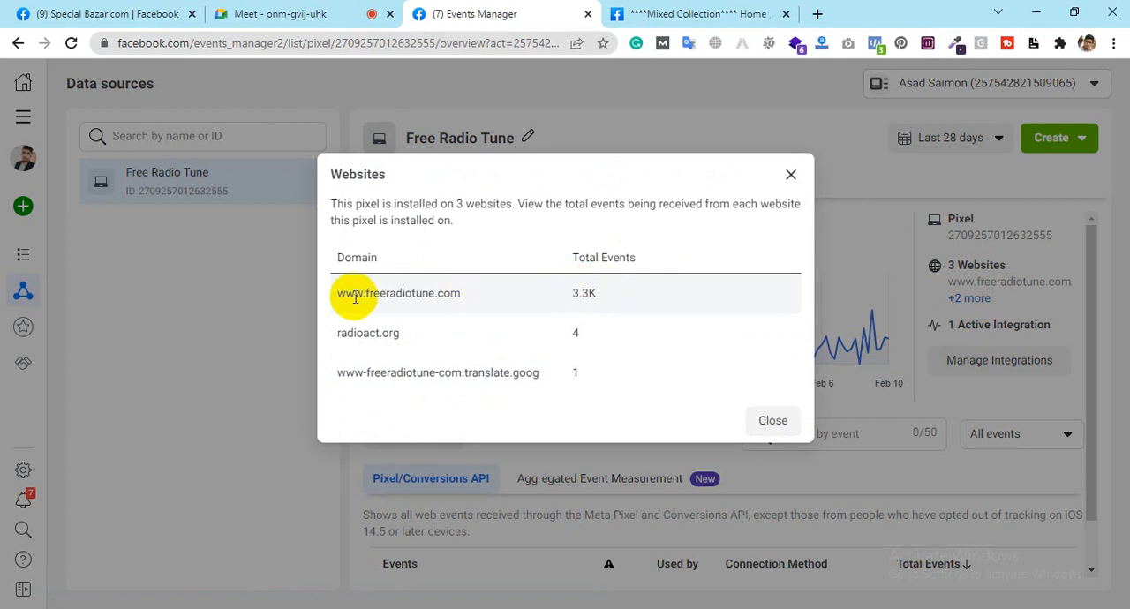
drag(598, 300, 560, 286)
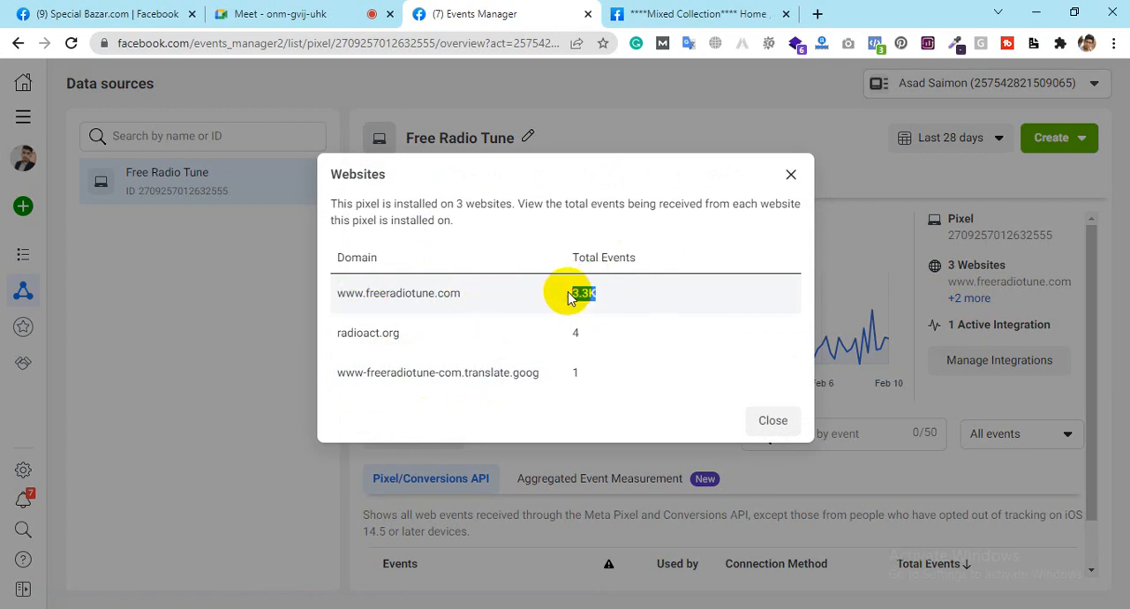
click(793, 175)
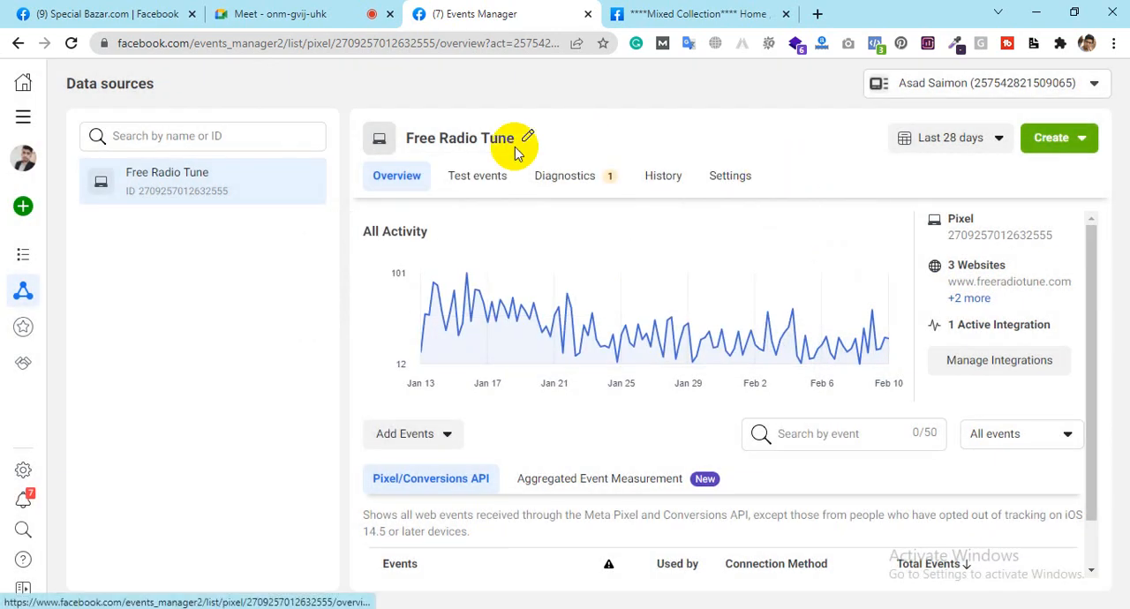
Step: Review the pixel's recorded events and the kinds of items it can create, without creating any
mouse_move(593, 291)
scroll(593, 291, down, 1)
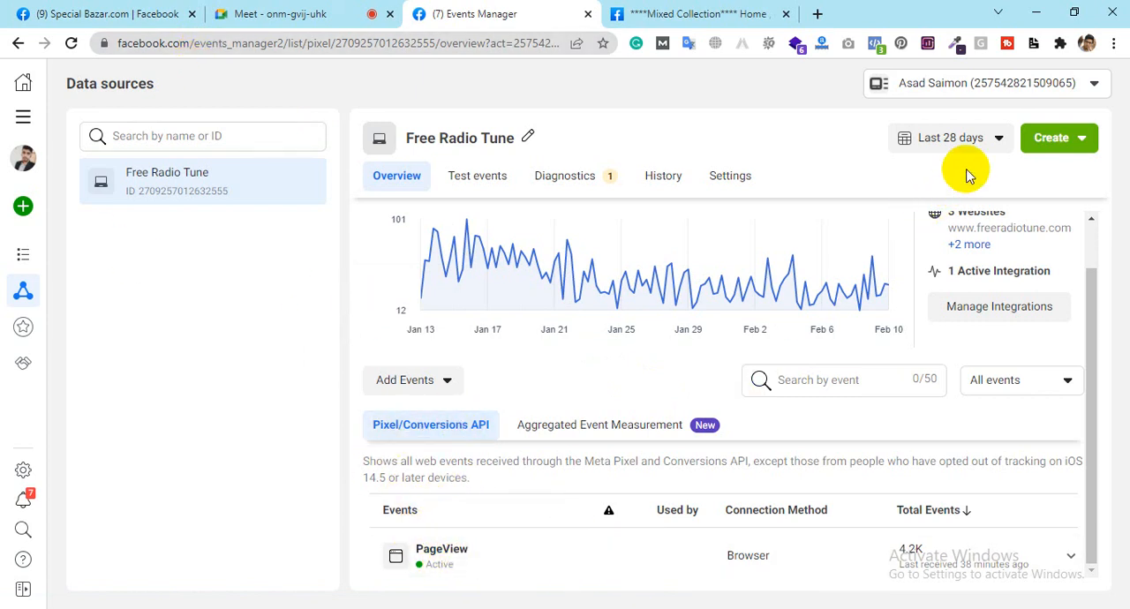
click(1051, 146)
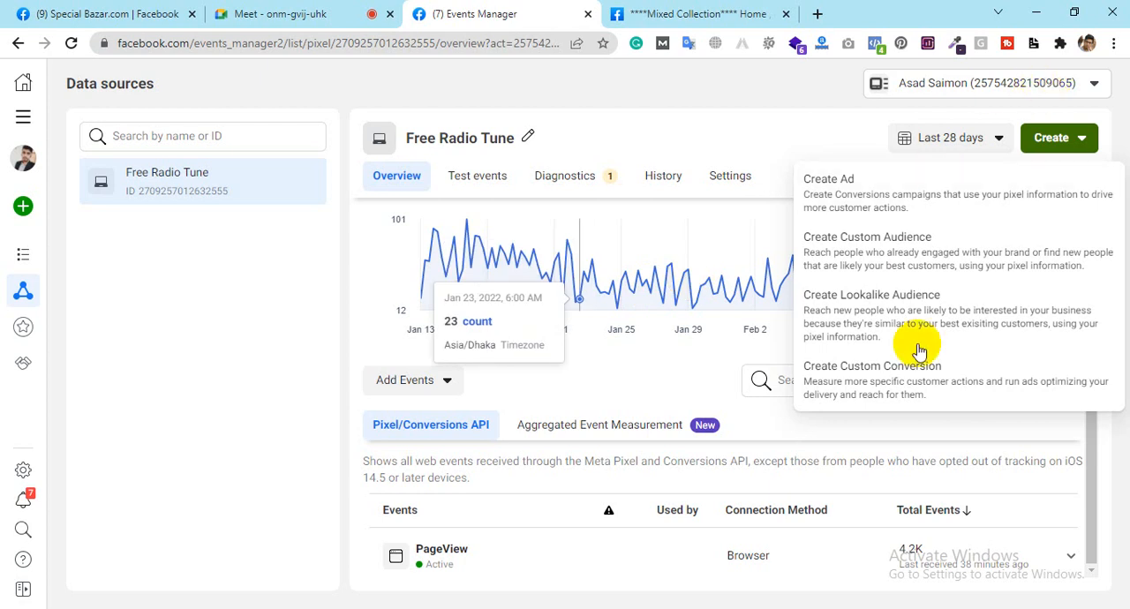
click(796, 90)
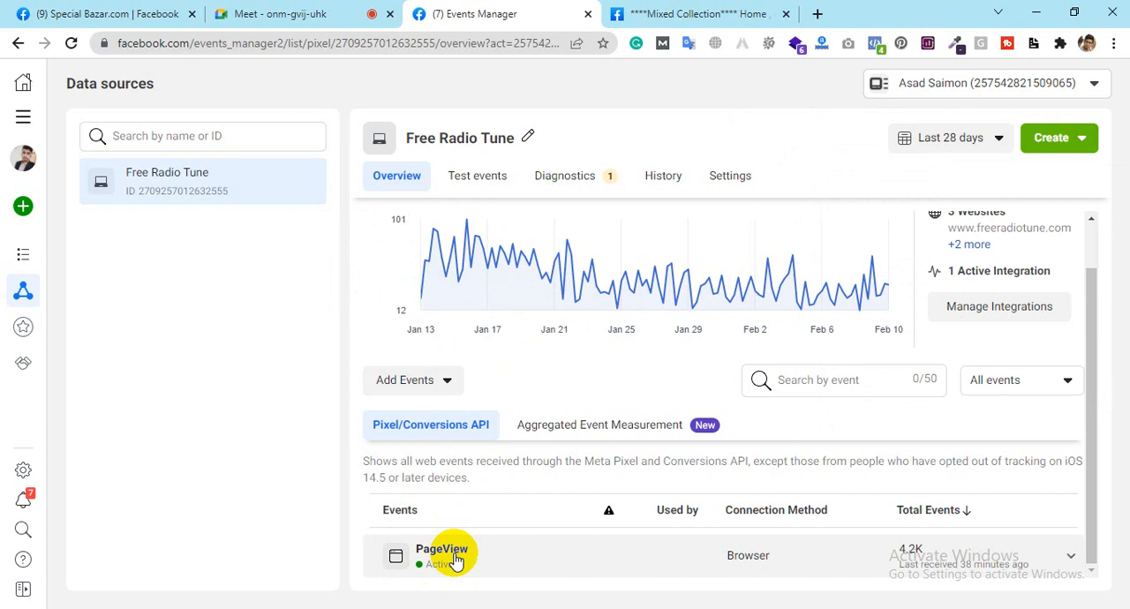
Step: Review the option to add events from the pixel with the Event Setup Tool, then close it without adding any
click(413, 386)
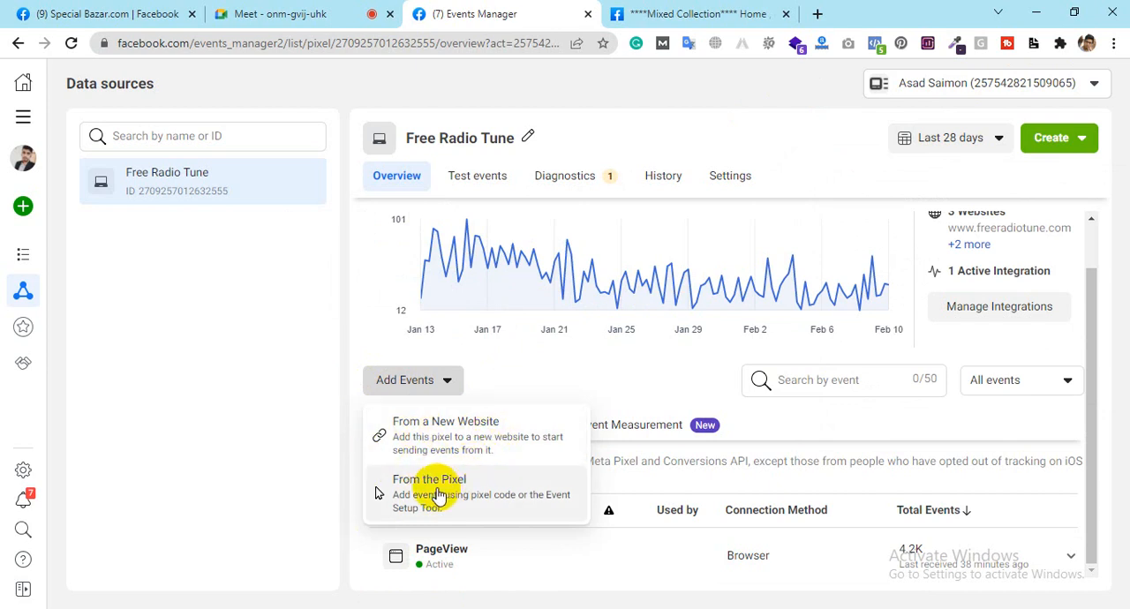
click(500, 499)
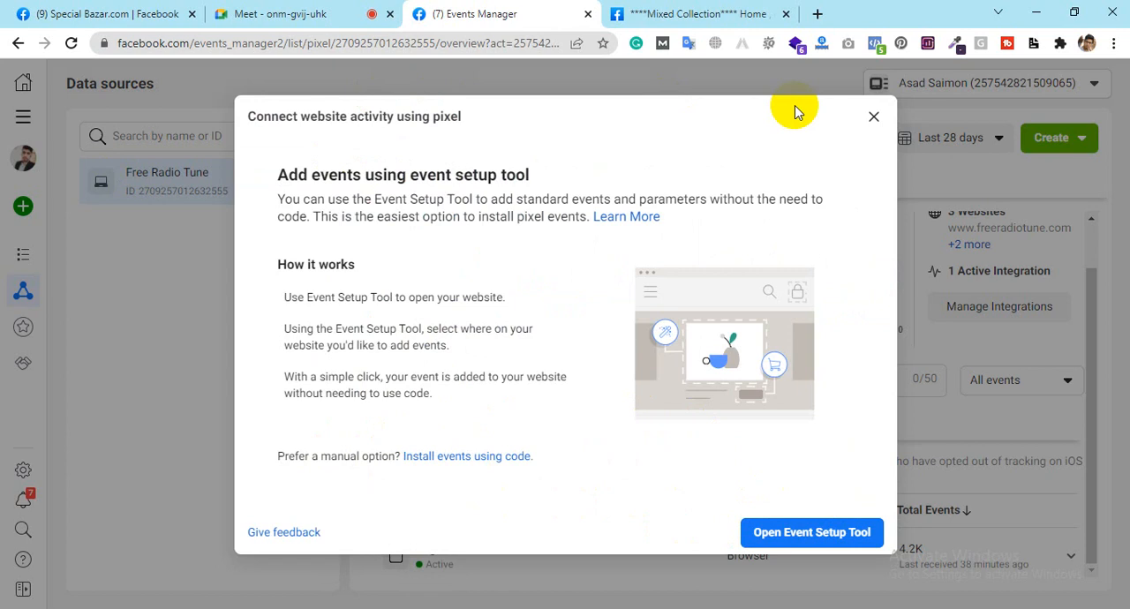
click(873, 117)
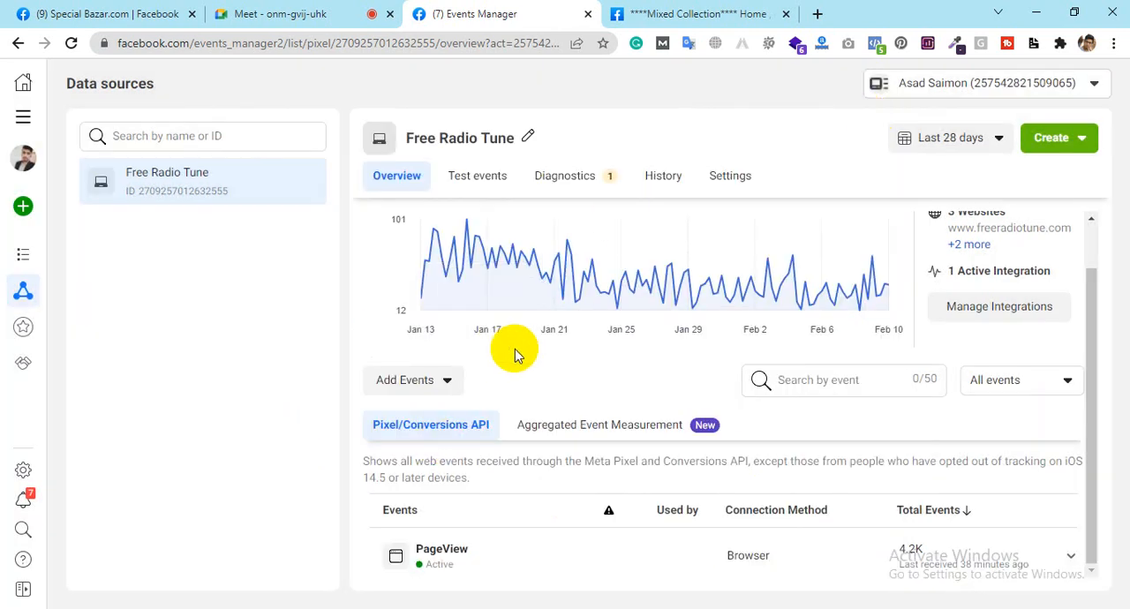
scroll(565, 430, up, 1)
scroll(566, 429, down, 1)
scroll(566, 429, up, 1)
scroll(566, 430, down, 1)
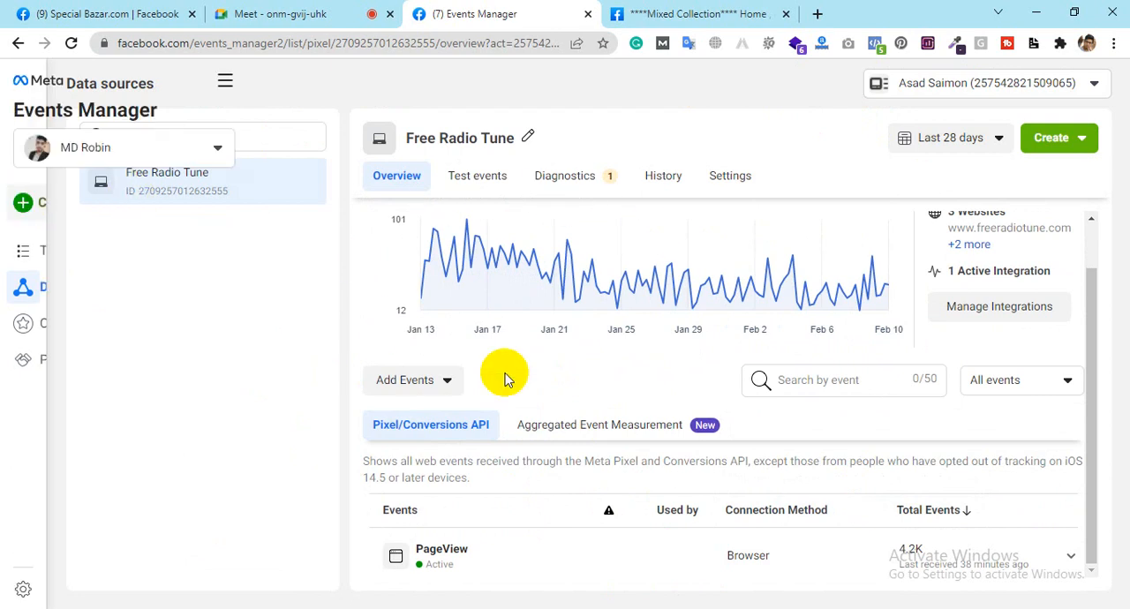
Step: Review the types of data source that can be connected in Events Manager, without connecting one
mouse_move(24, 275)
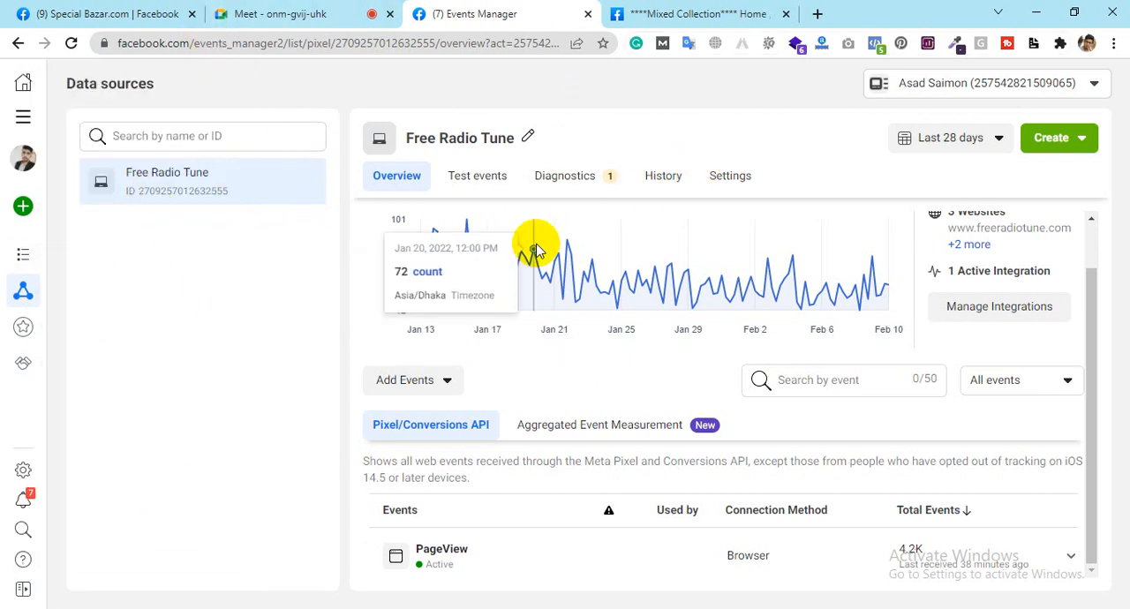
mouse_move(23, 205)
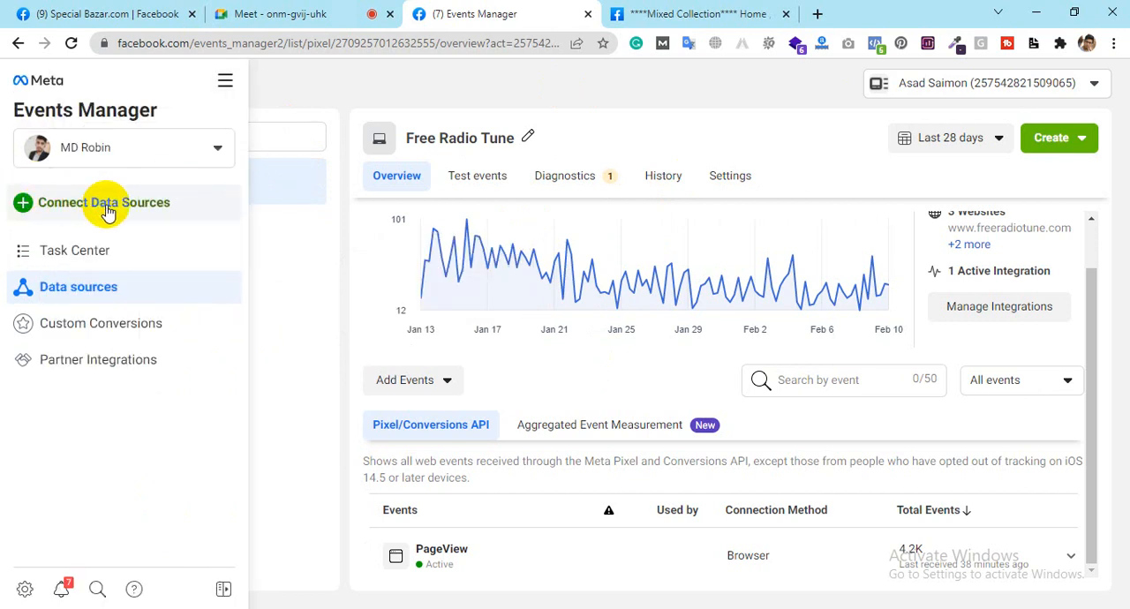
click(106, 209)
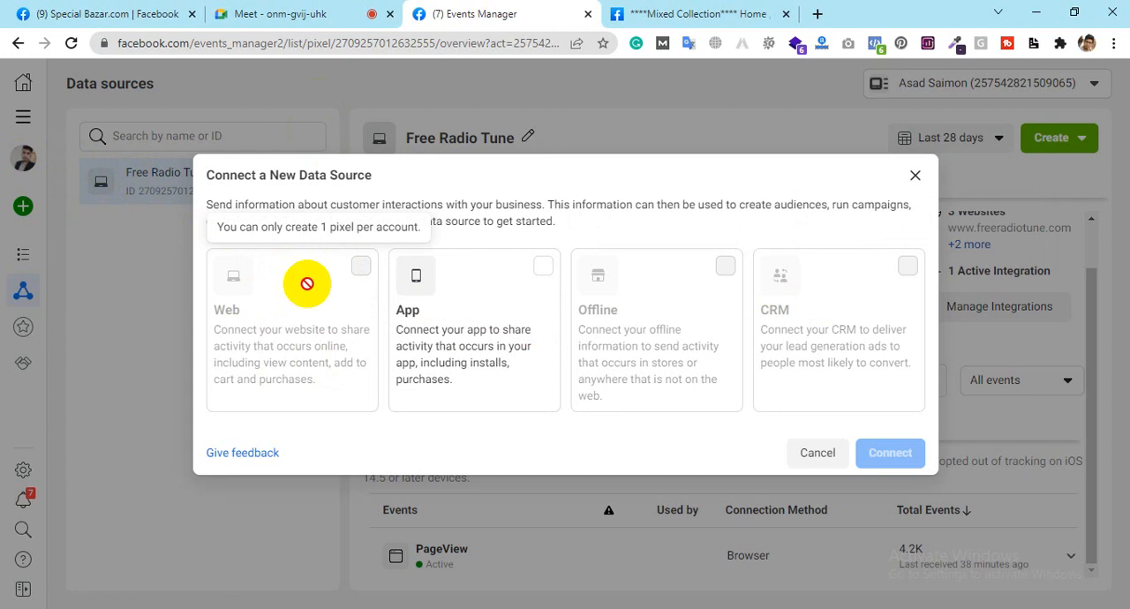
click(916, 177)
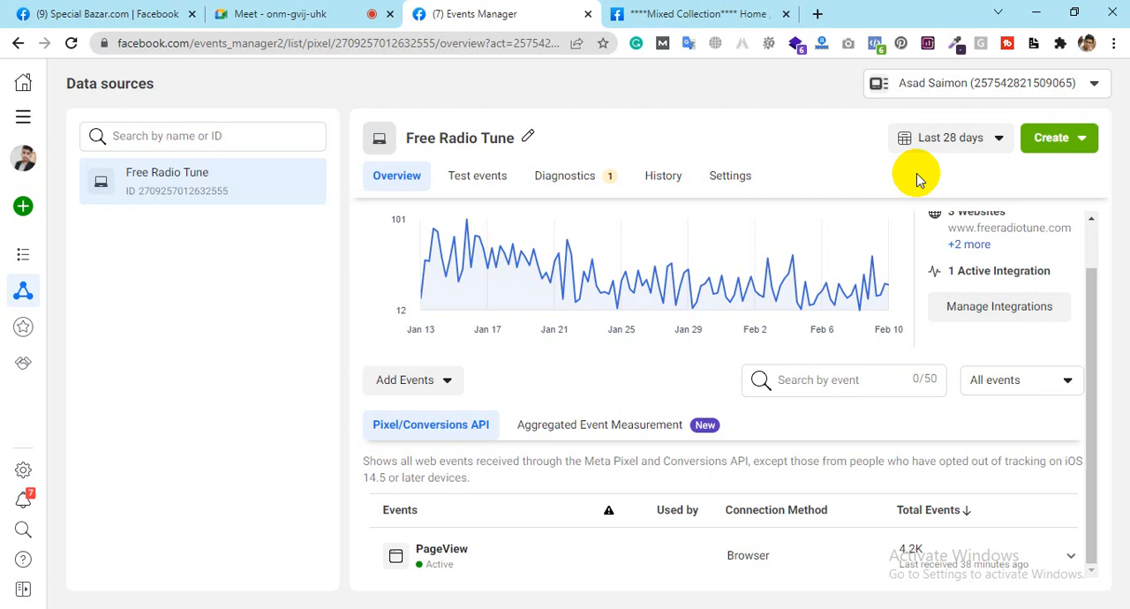
Step: Open the business settings of the Personal Business Account and show its business info
mouse_move(23, 168)
click(23, 168)
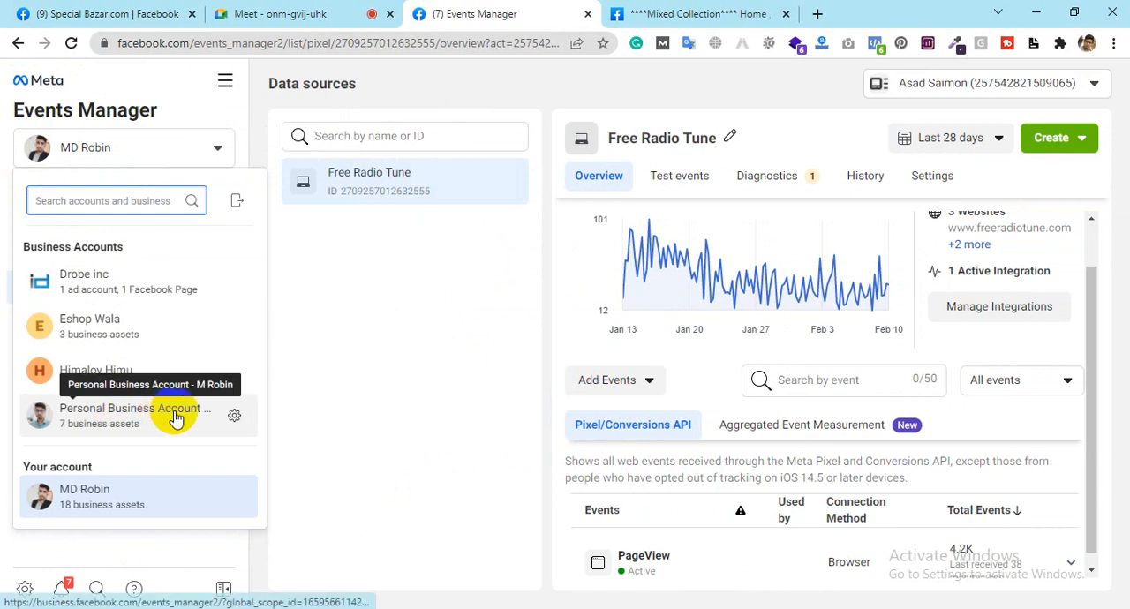
click(235, 417)
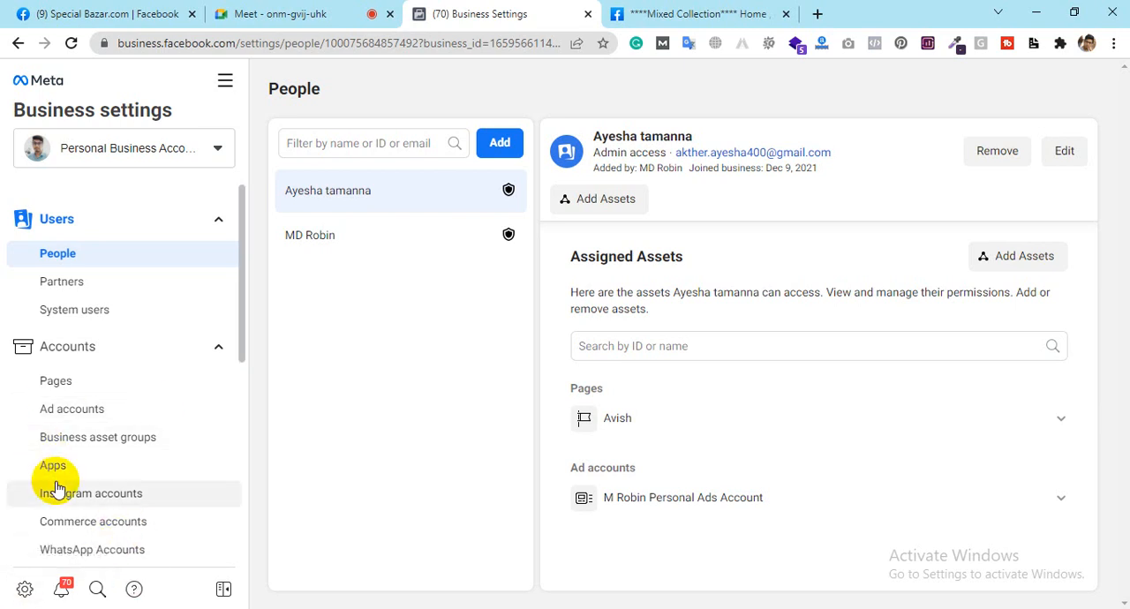
scroll(55, 490, down, 2)
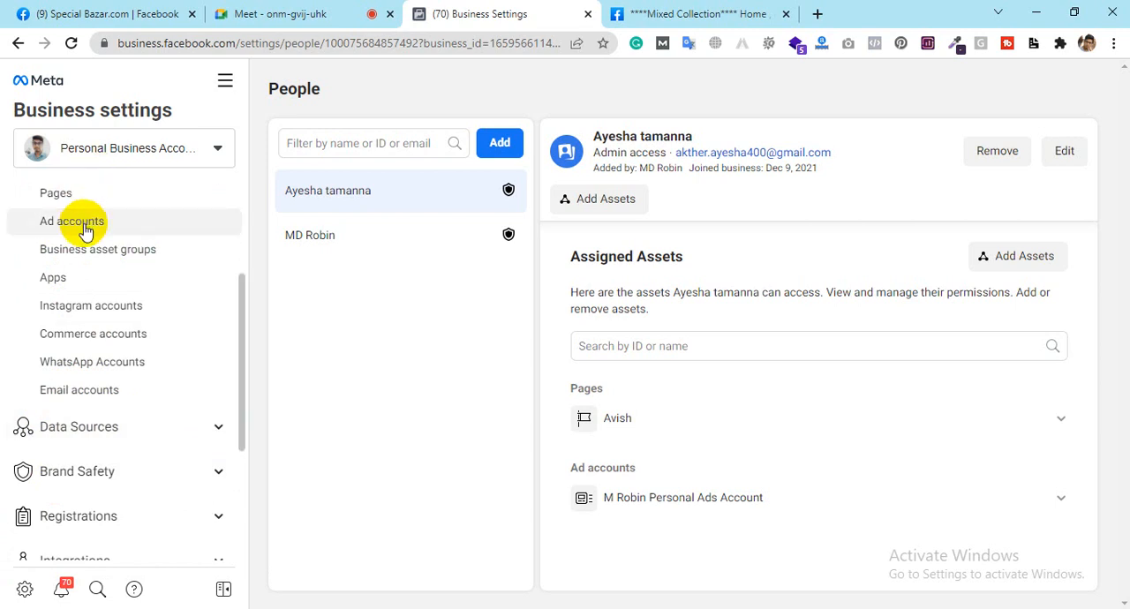
scroll(121, 387, down, 3)
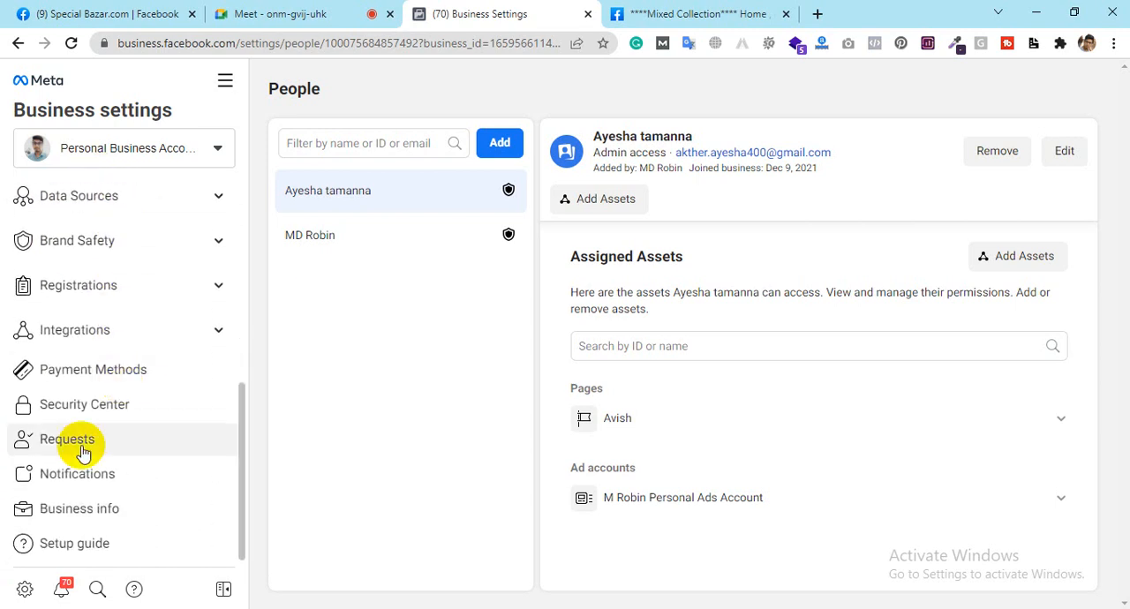
click(130, 512)
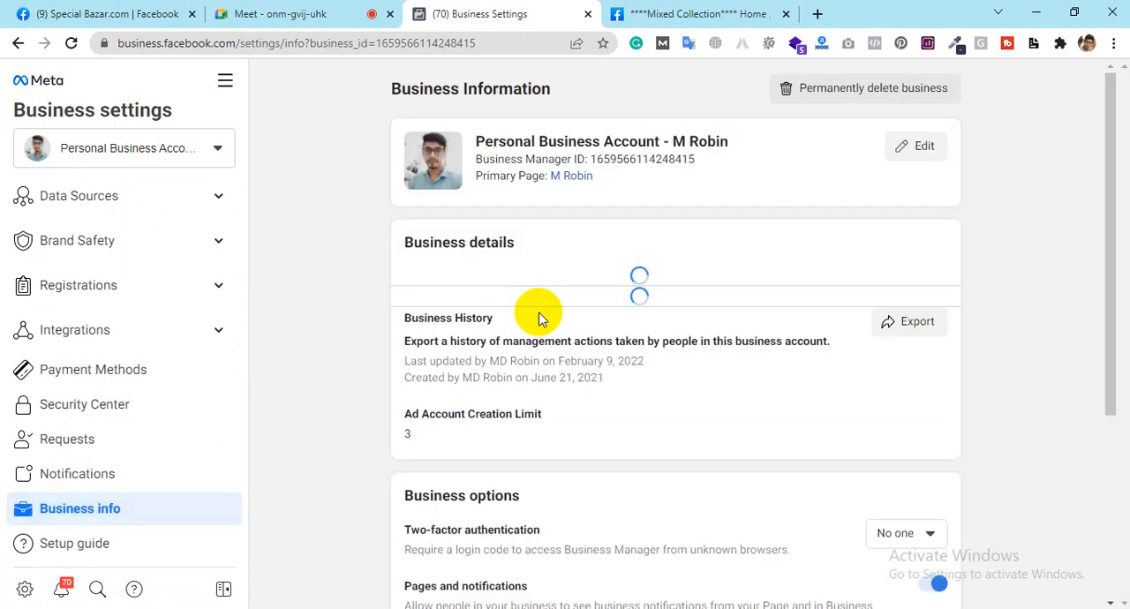
Step: Examine the business details, especially the business verification status and the ad account creation limit
scroll(556, 404, down, 2)
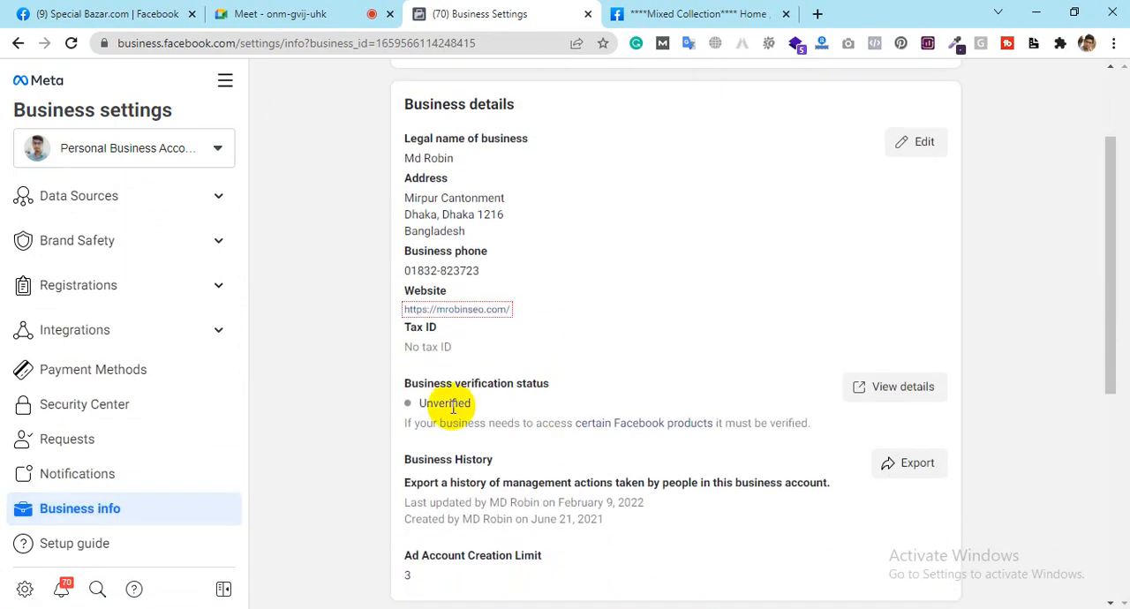
drag(420, 405, 474, 405)
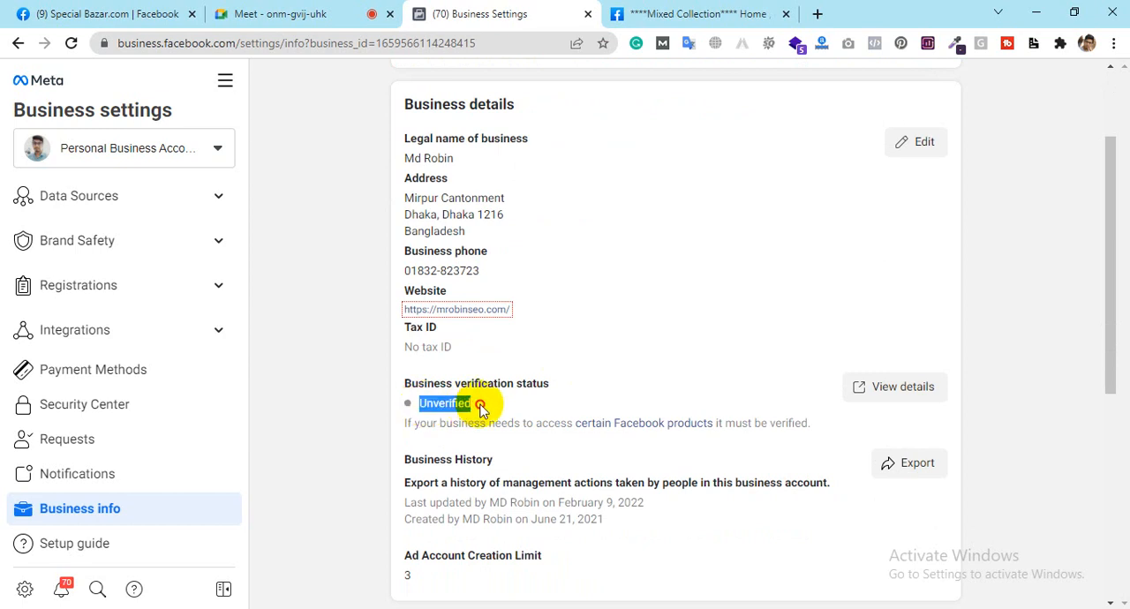
click(482, 411)
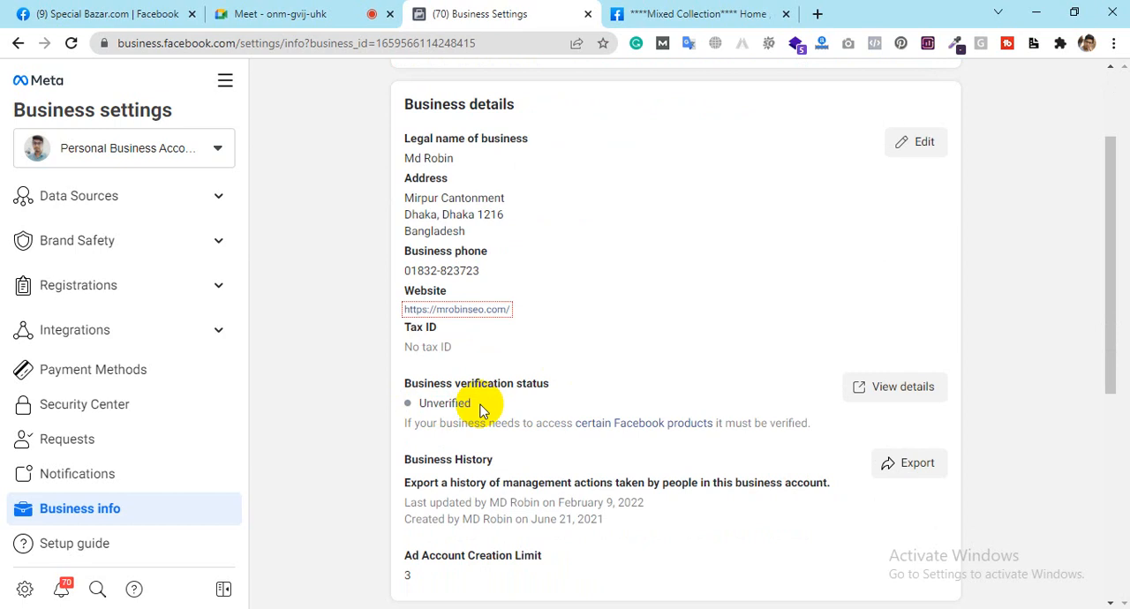
scroll(482, 410, down, 2)
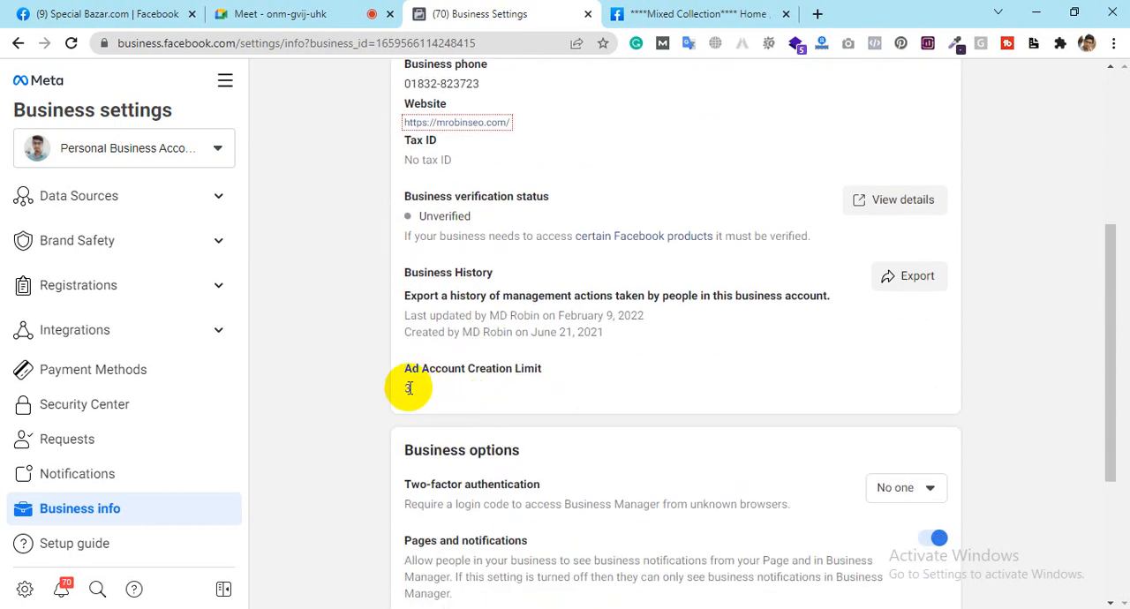
drag(411, 389, 400, 392)
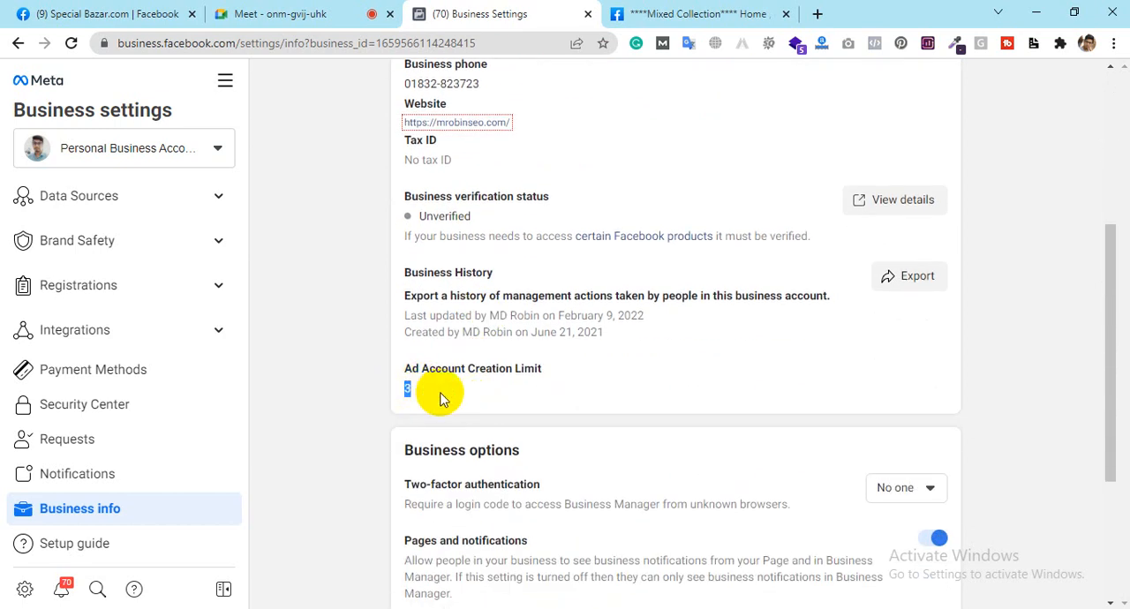
scroll(442, 398, down, 3)
scroll(434, 383, up, 6)
scroll(441, 398, down, 6)
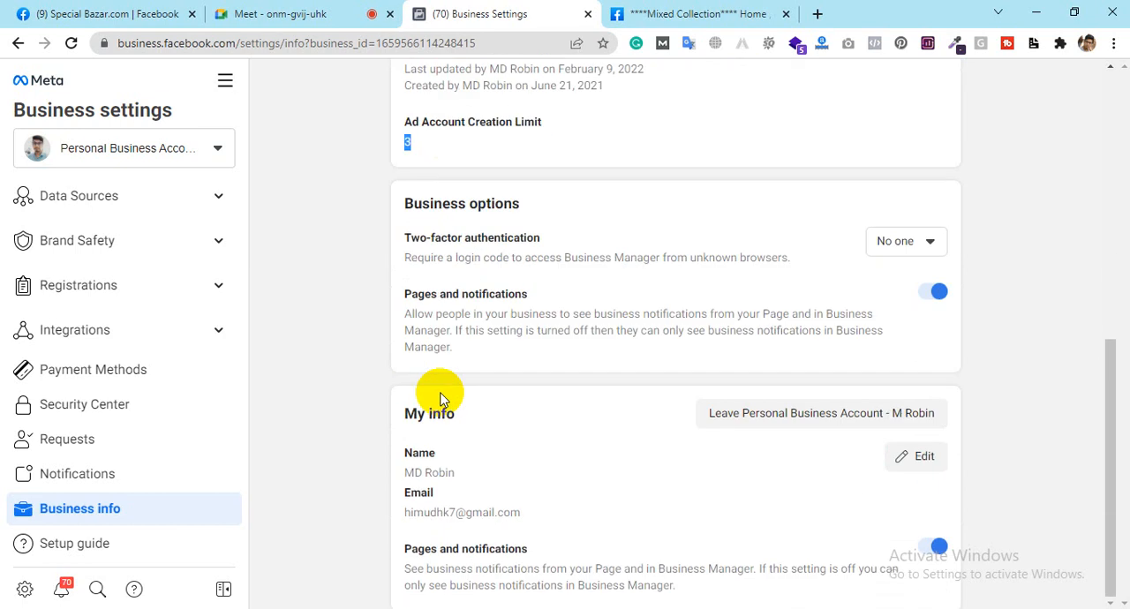
scroll(442, 397, up, 8)
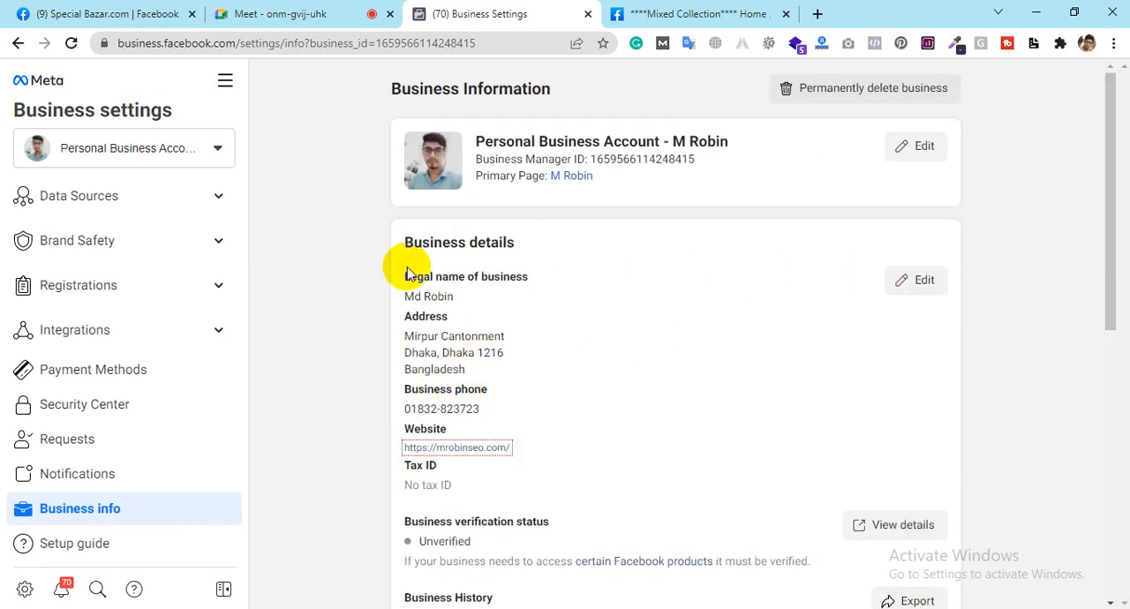
scroll(574, 429, down, 5)
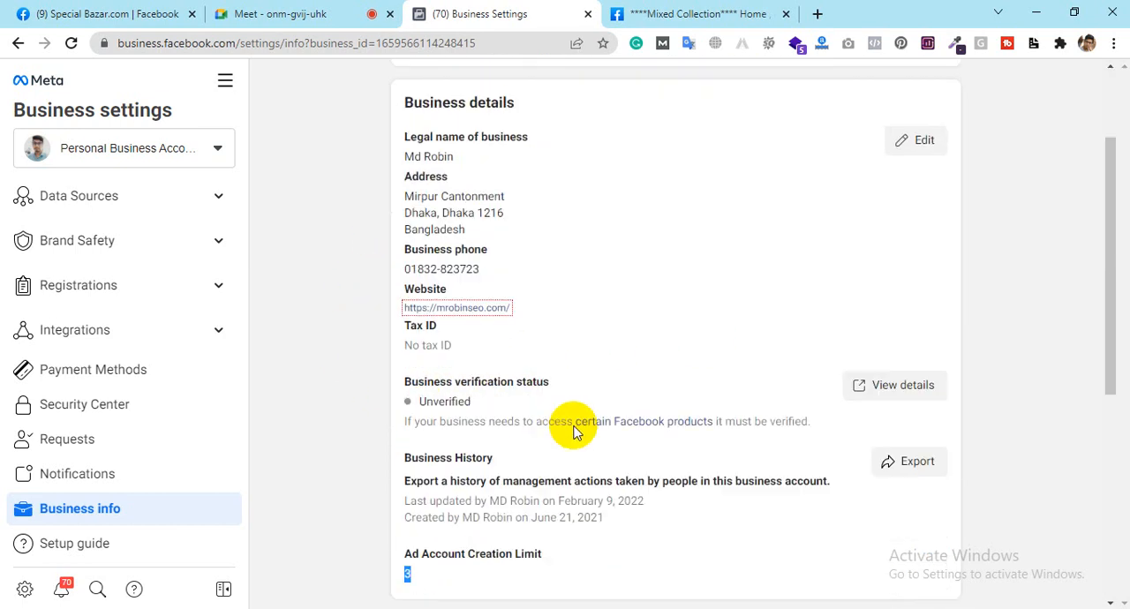
scroll(468, 399, up, 1)
click(468, 399)
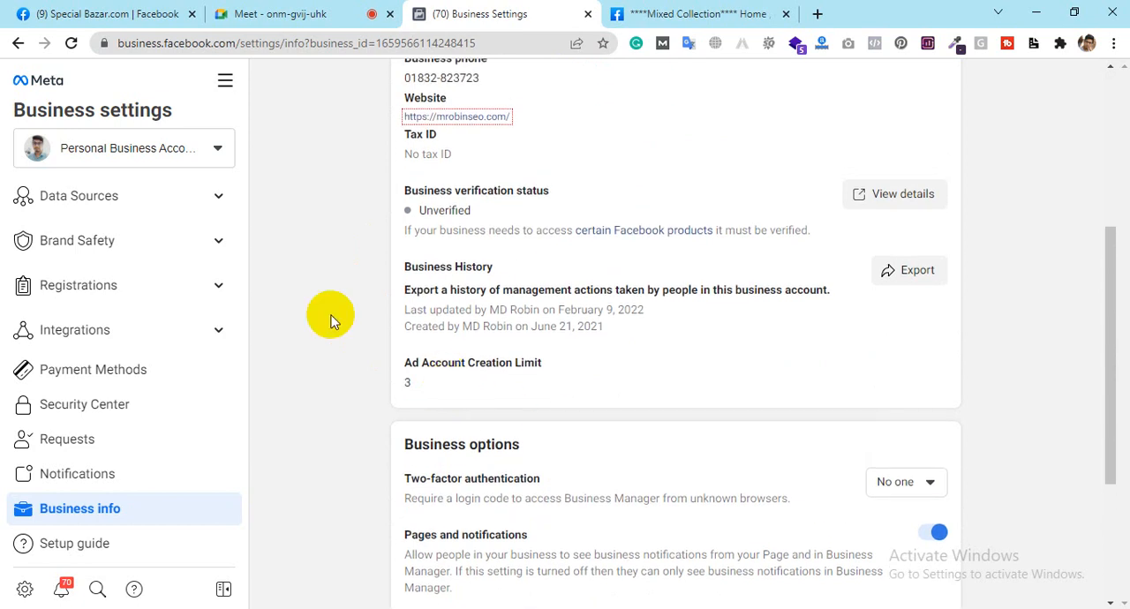
Step: Expand the business's data sources and open its list of pixels
scroll(88, 328, up, 3)
click(106, 360)
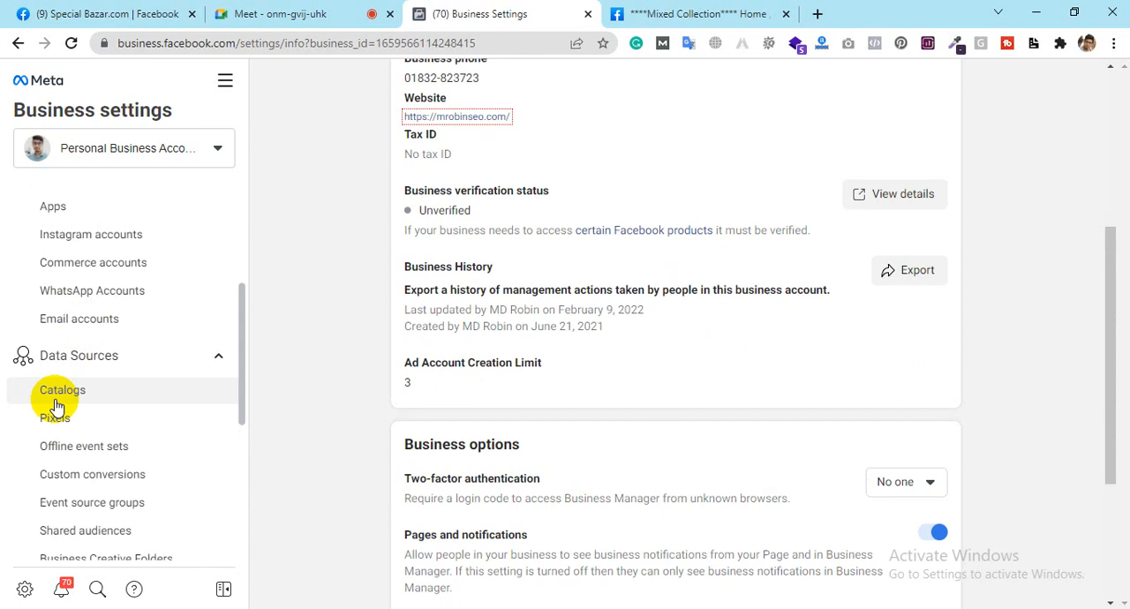
scroll(56, 406, down, 1)
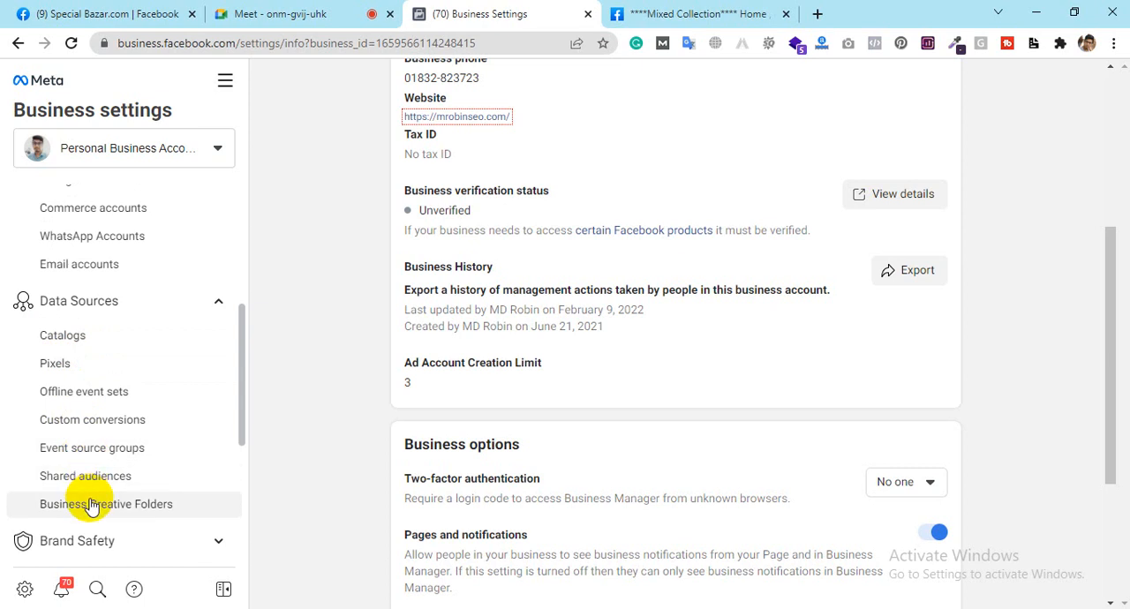
click(56, 365)
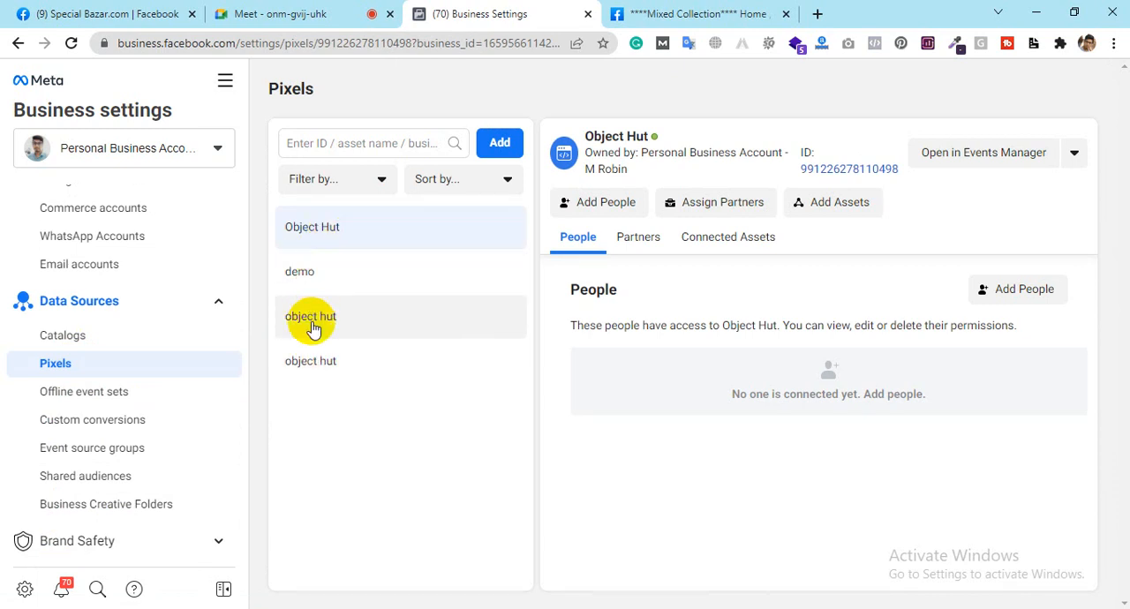
Step: Review the form for creating a new pixel to track website conversions, and close it without creating one
click(497, 141)
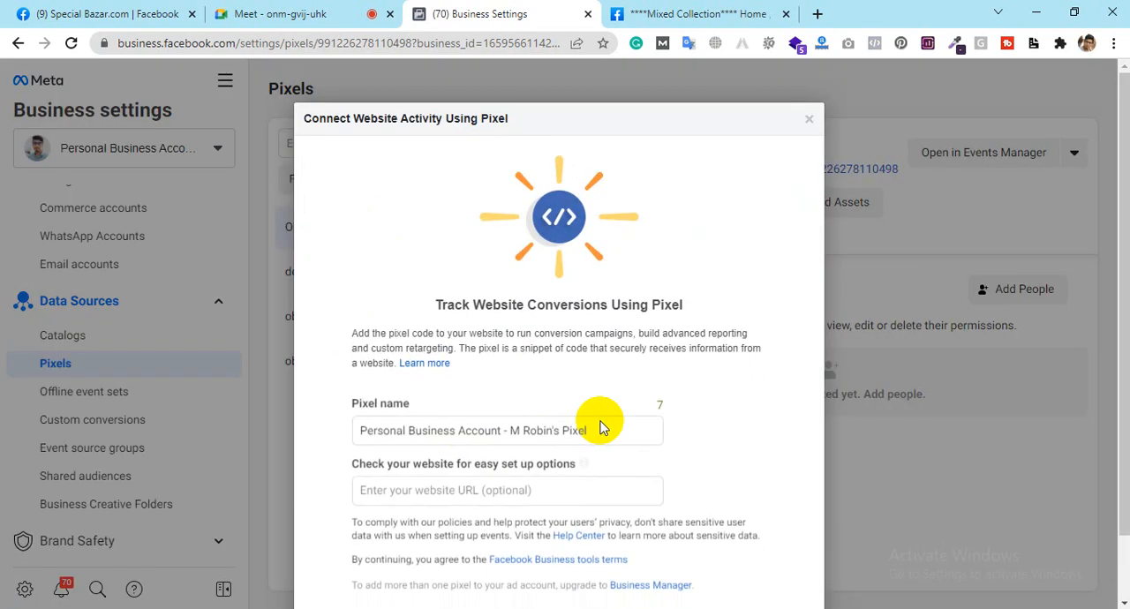
scroll(609, 442, down, 2)
scroll(615, 452, up, 2)
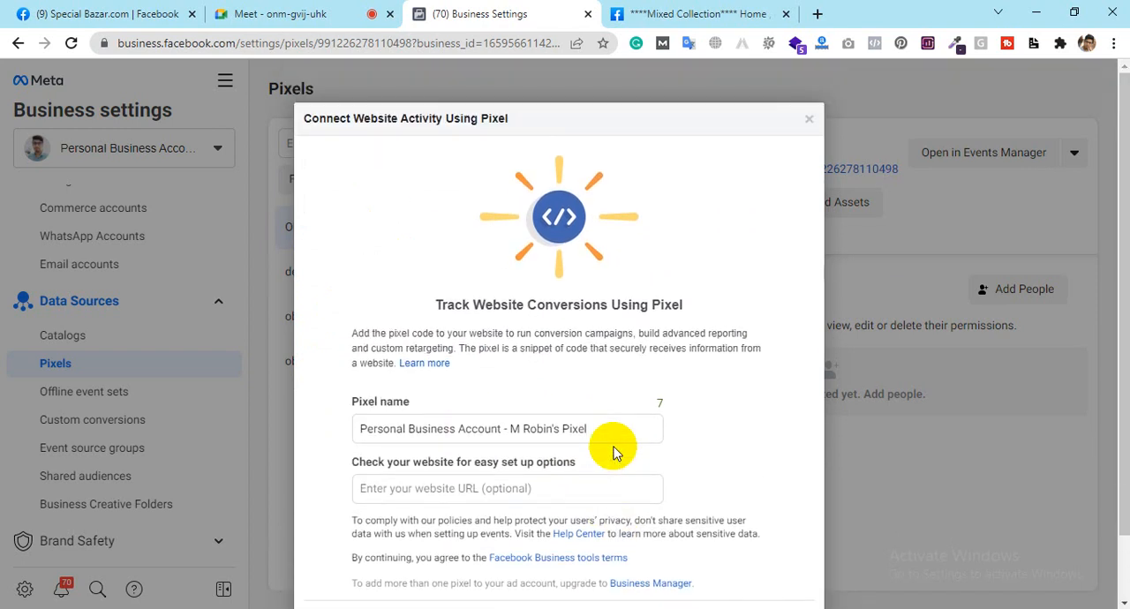
click(808, 121)
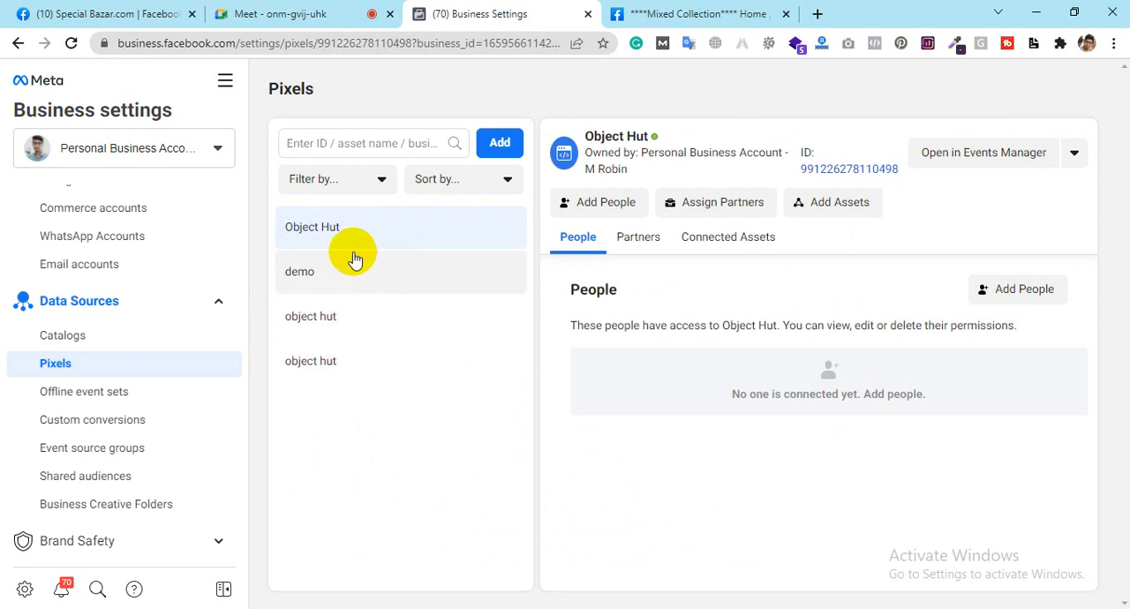
Step: Look through the existing pixels, selecting demo and then the first lowercase object hut pixel
click(337, 273)
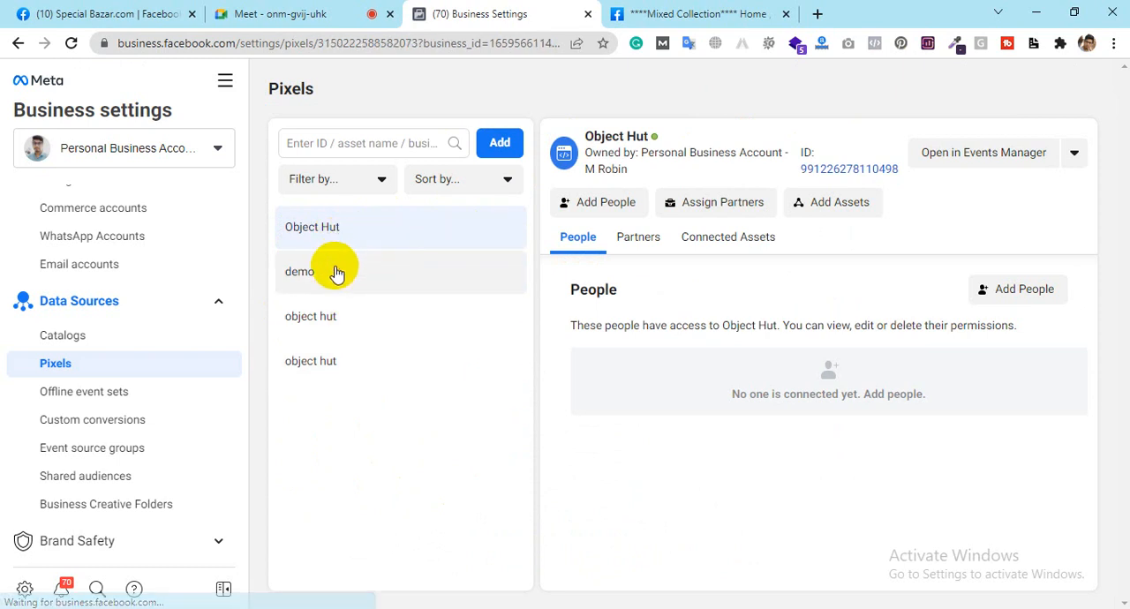
click(336, 320)
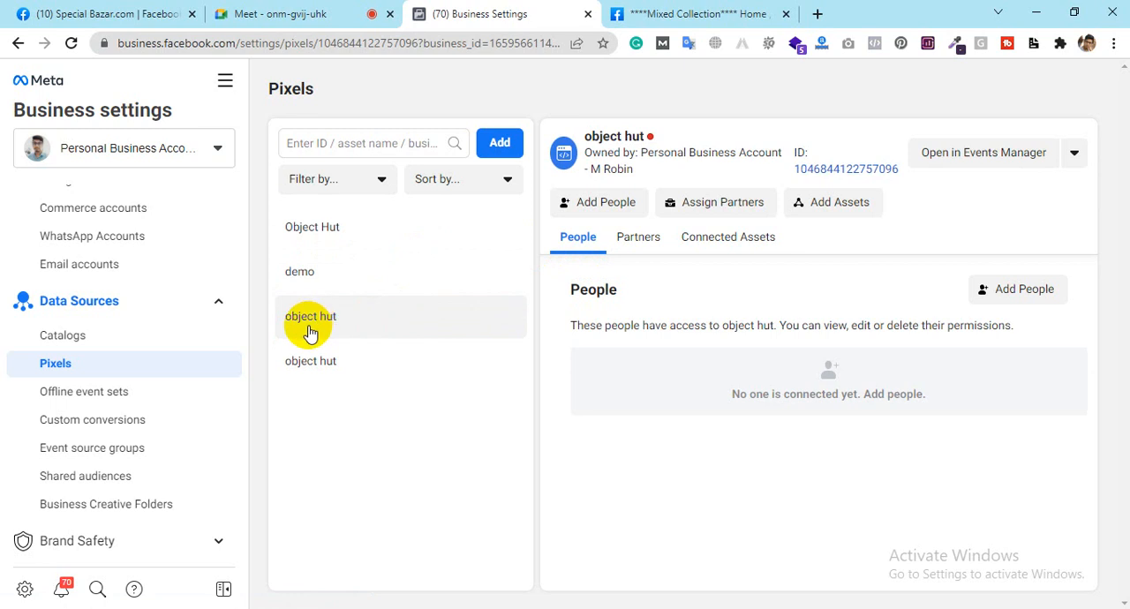
scroll(89, 353, up, 3)
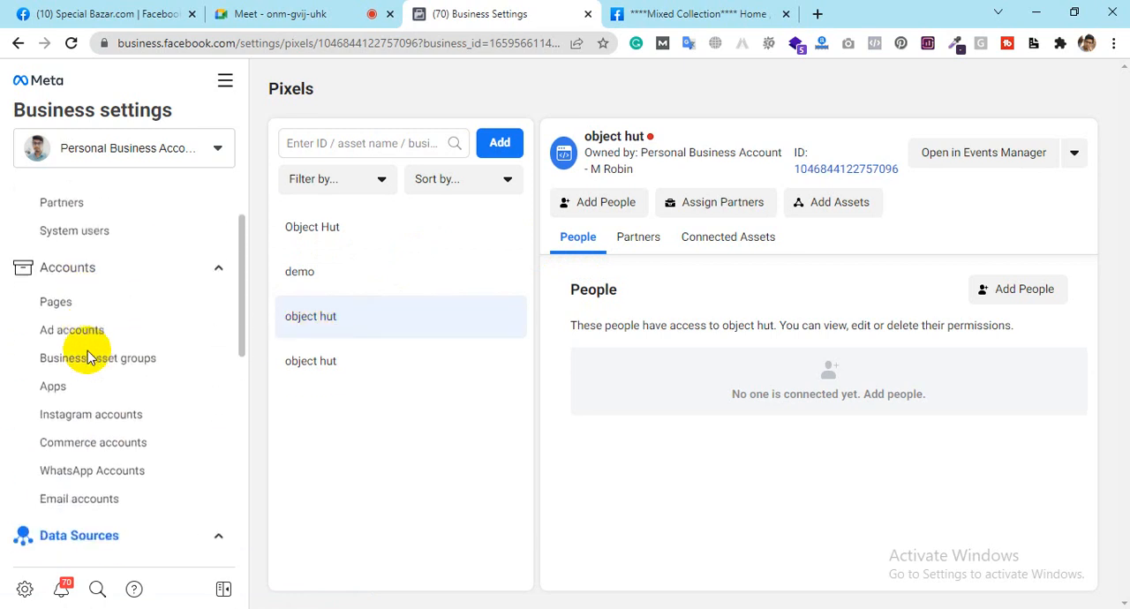
scroll(88, 357, down, 1)
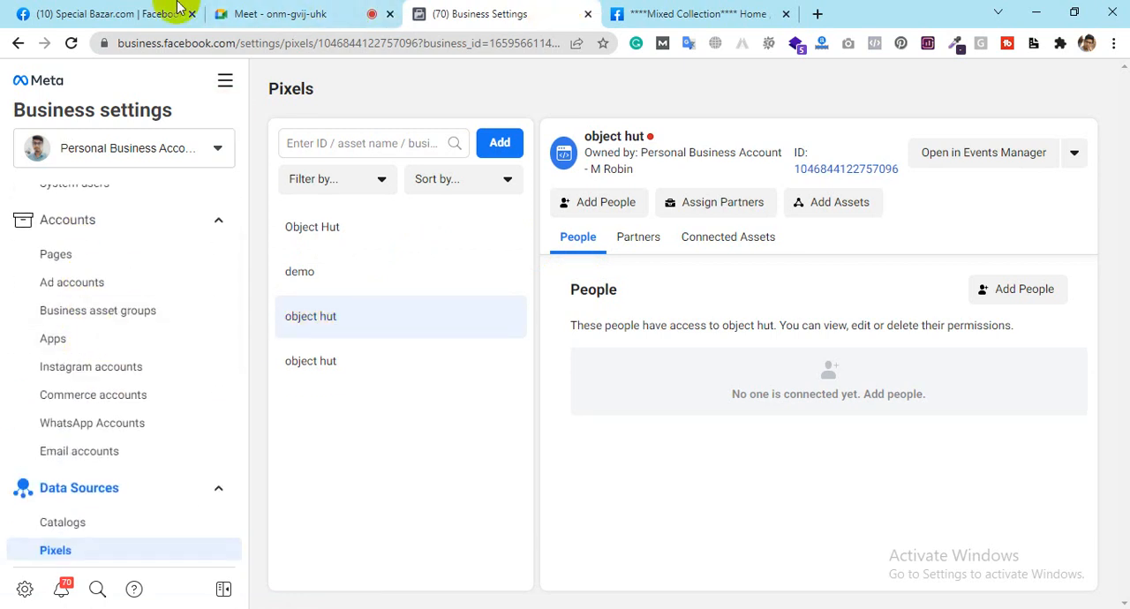
Step: Check the campaign list in Ads Manager, then return to the object hut pixel in Business settings
click(99, 10)
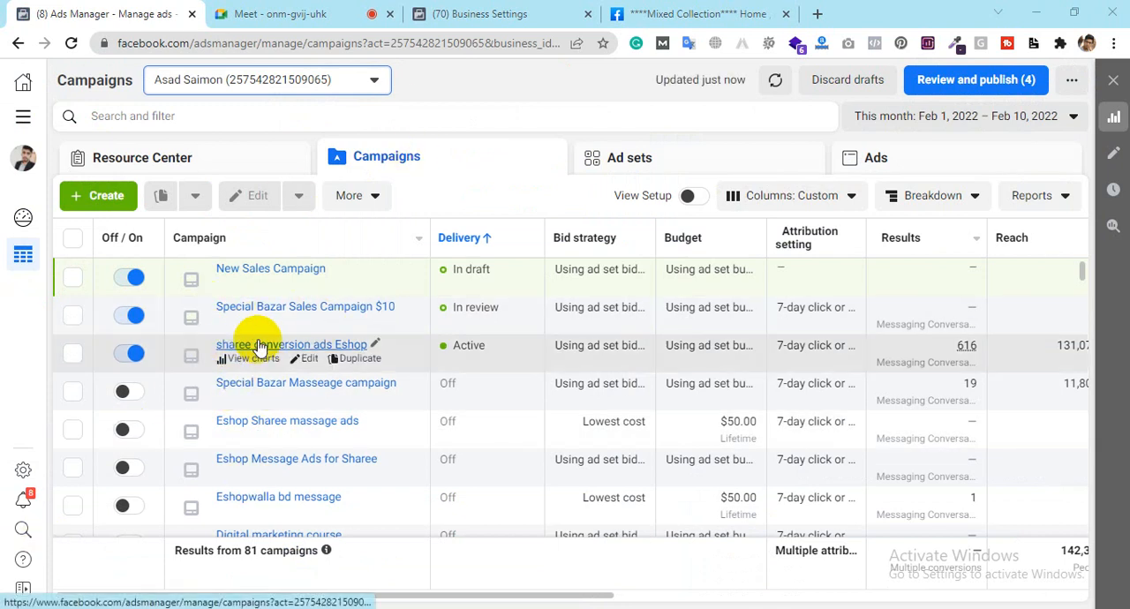
click(435, 7)
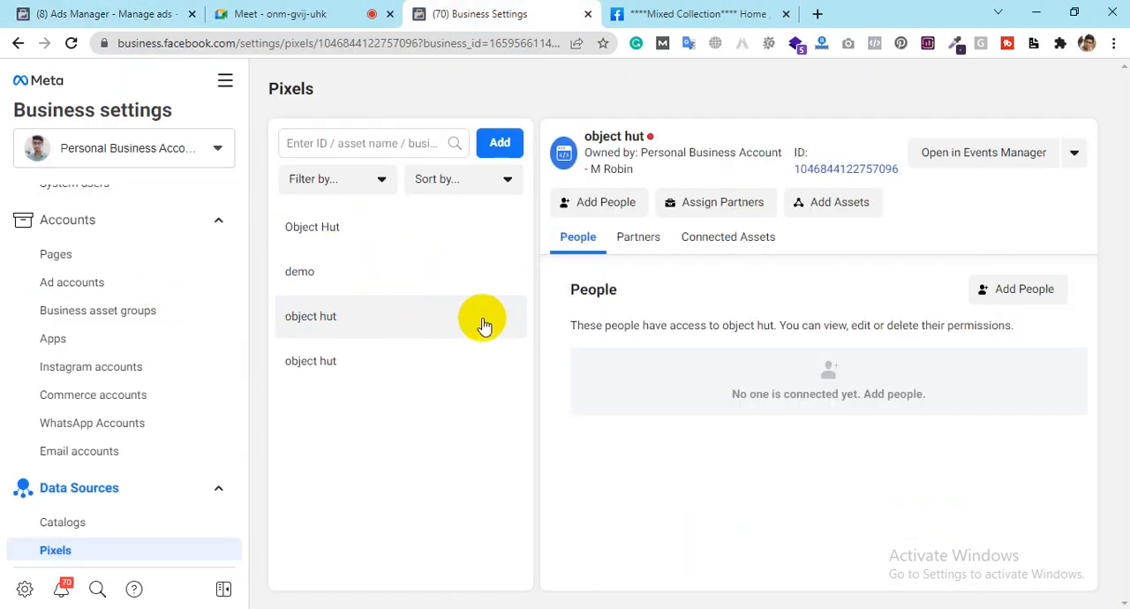
click(435, 327)
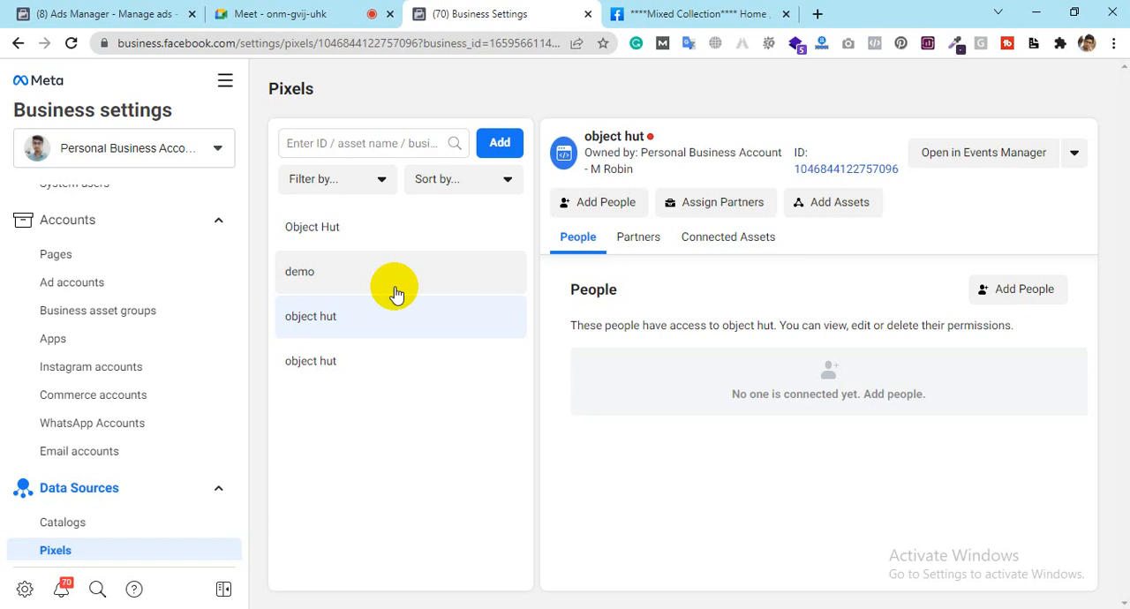
Step: Compare the Ads Manager campaign list with the business's pixel list, ending back in Business settings
click(79, 9)
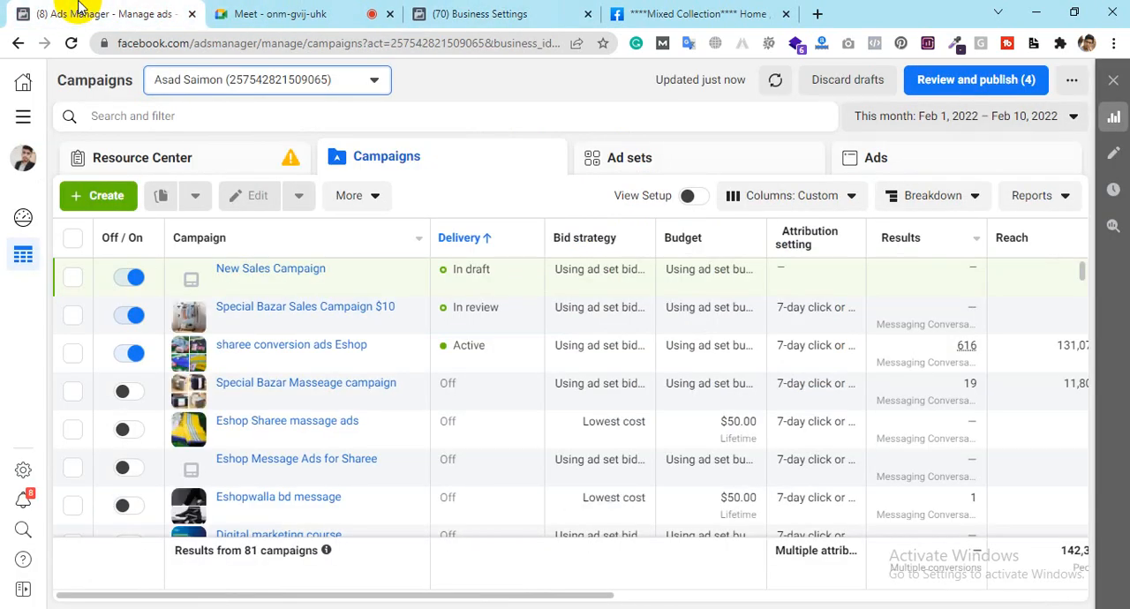
click(558, 10)
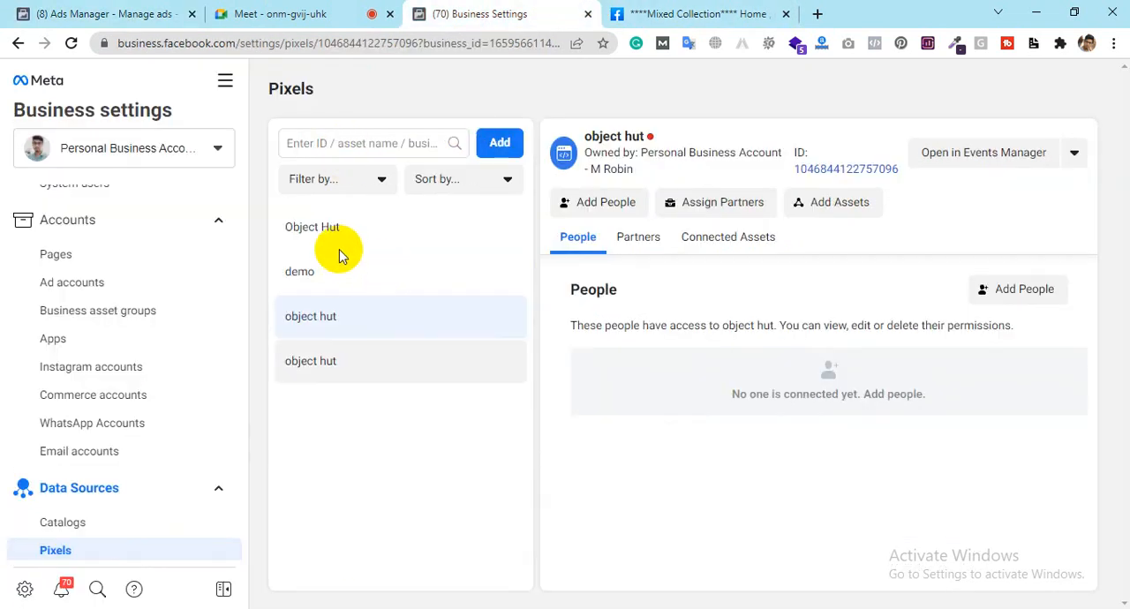
click(112, 9)
click(506, 9)
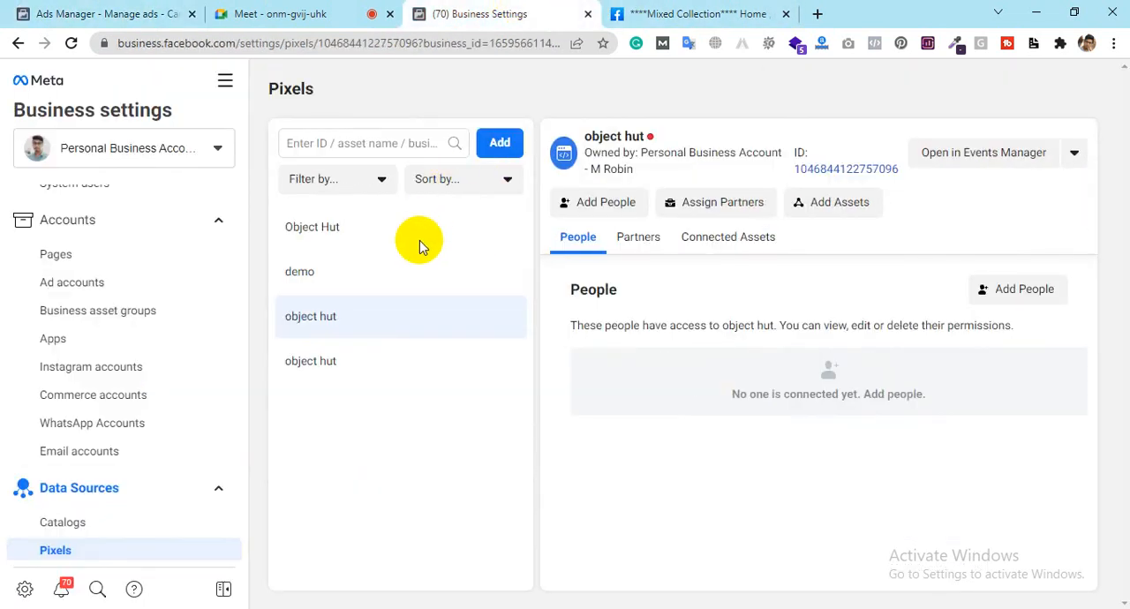
Step: Connect the personal ads account to the Object Hut pixel as an asset
click(420, 250)
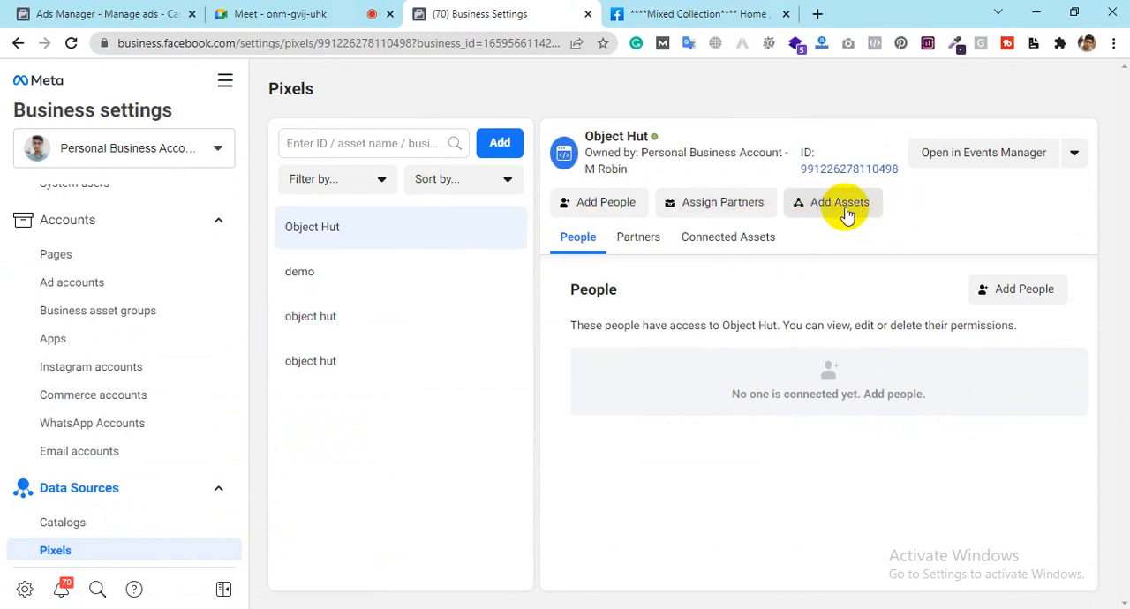
click(727, 244)
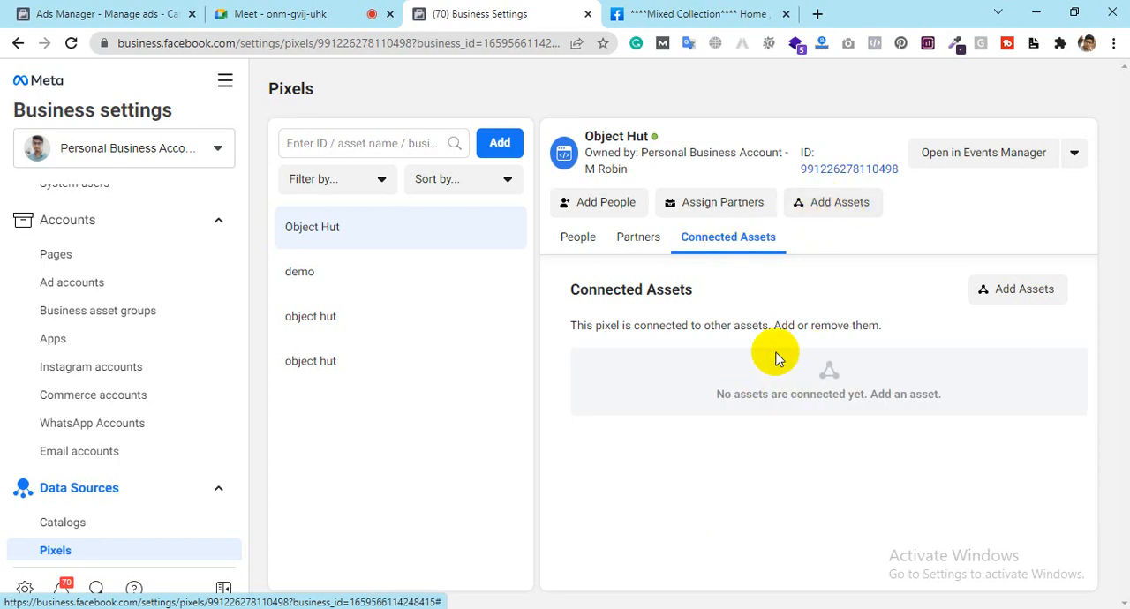
click(853, 212)
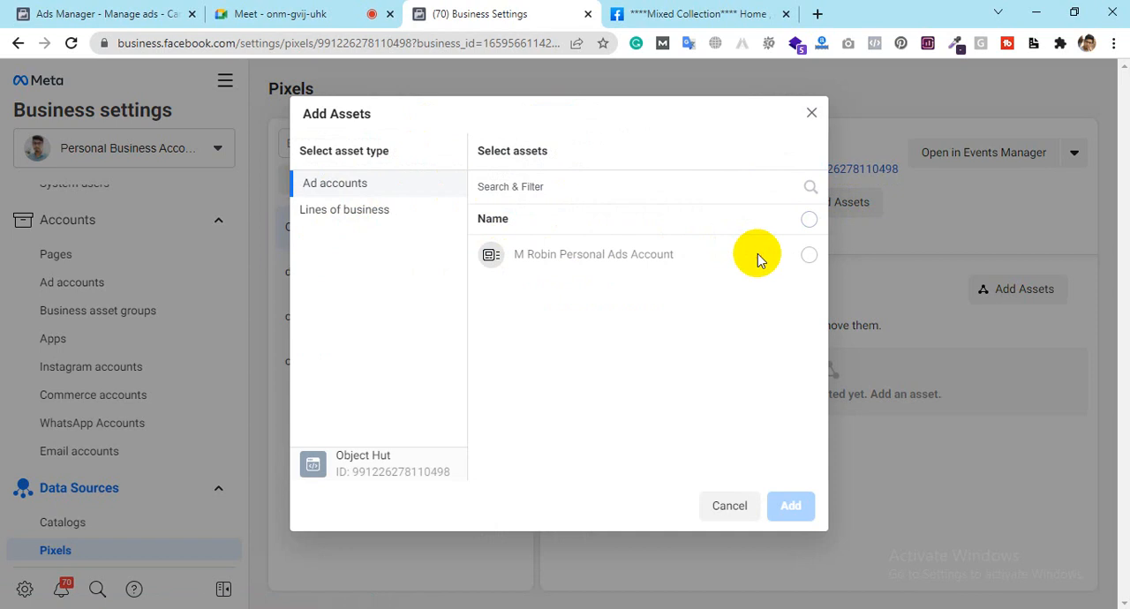
click(808, 254)
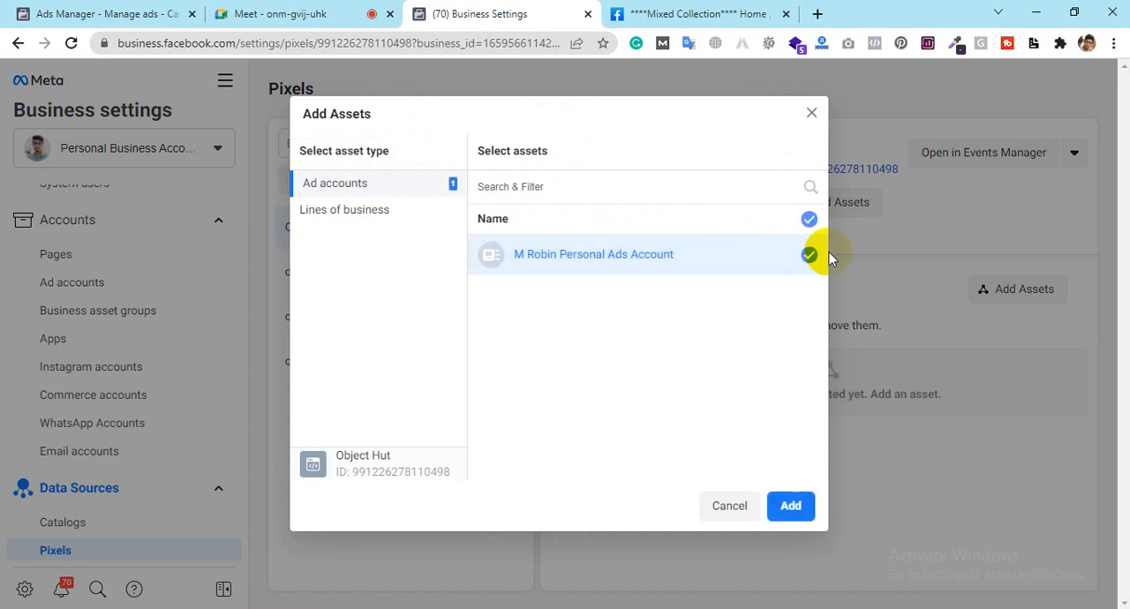
click(792, 506)
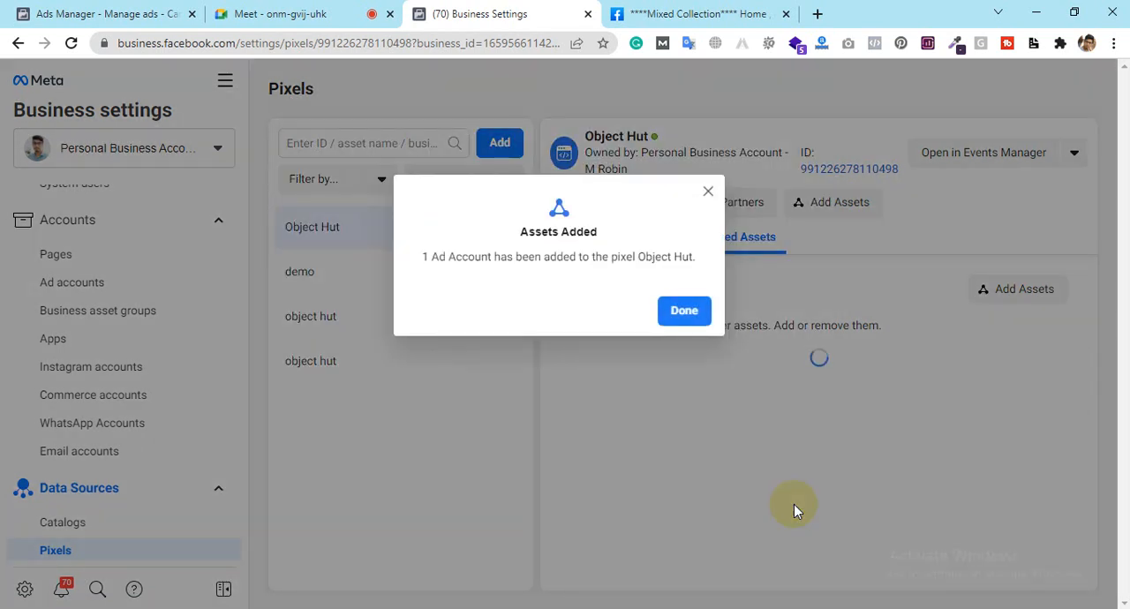
click(682, 313)
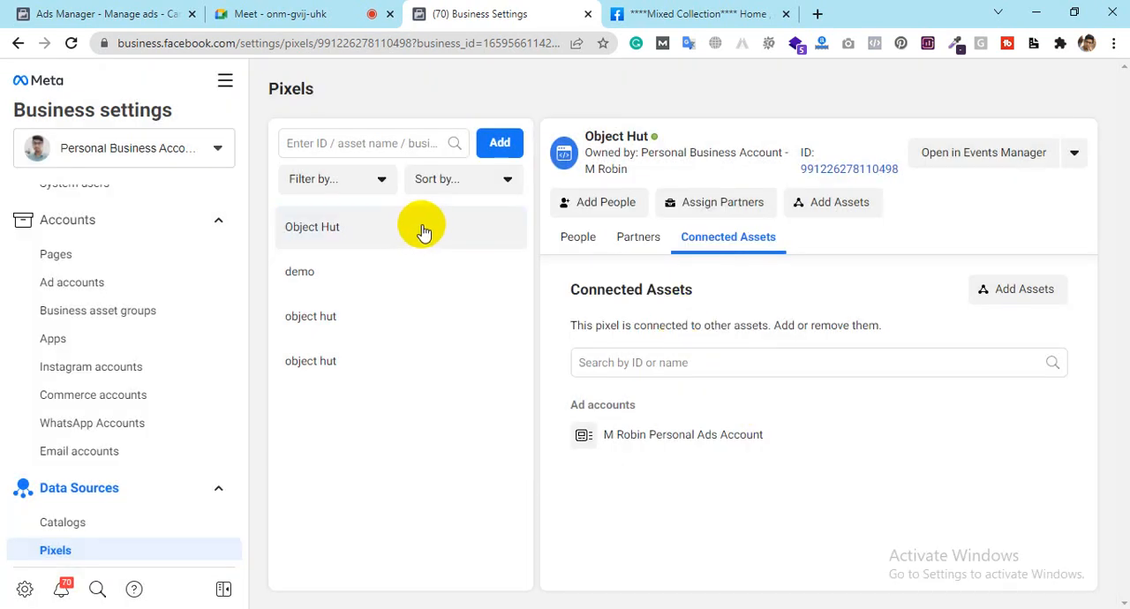
mouse_move(653, 138)
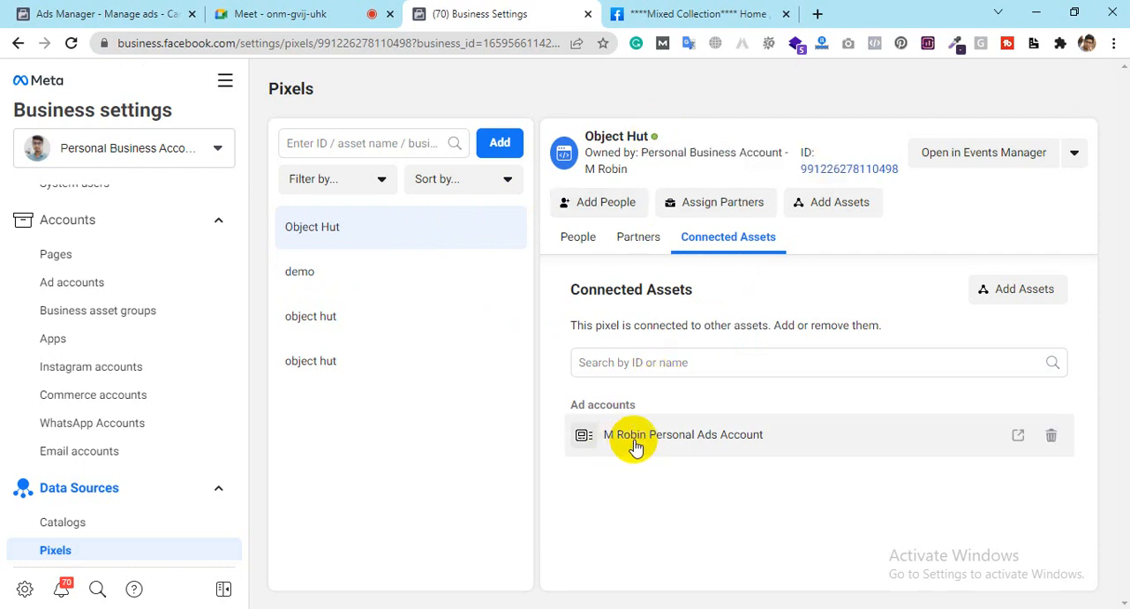
Step: Add the personal ads account to the demo pixel and show that pixel's connected assets
click(365, 269)
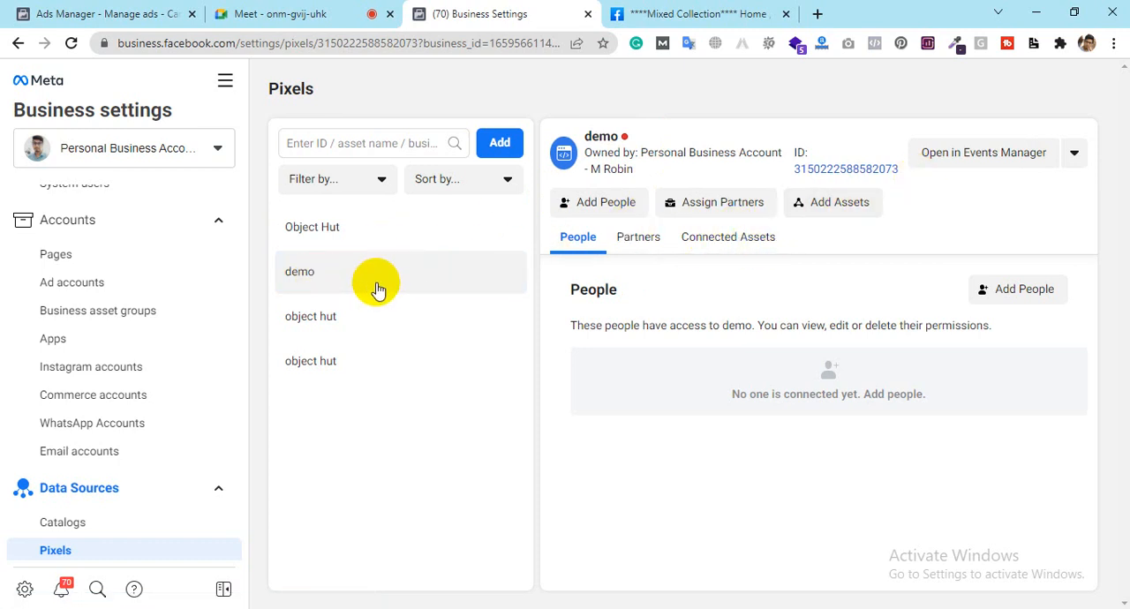
click(816, 200)
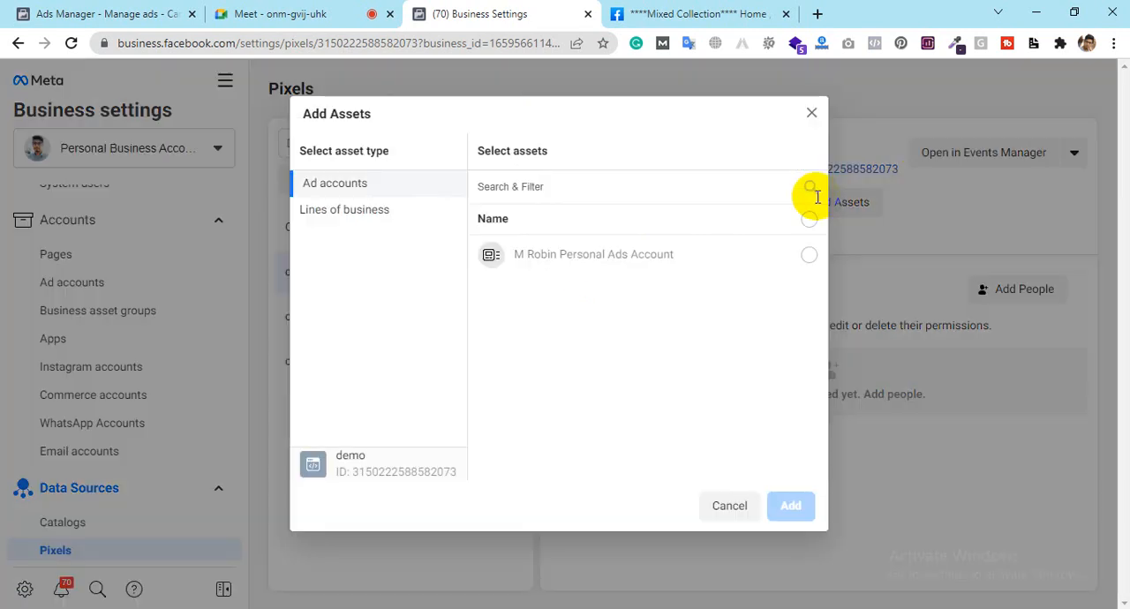
click(809, 255)
click(790, 506)
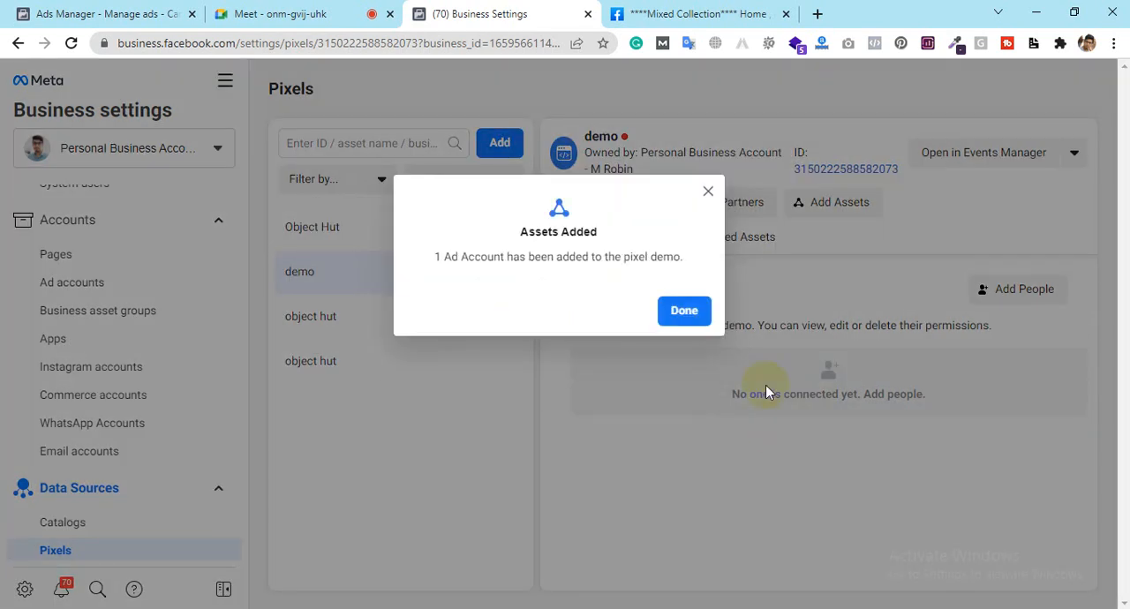
click(681, 310)
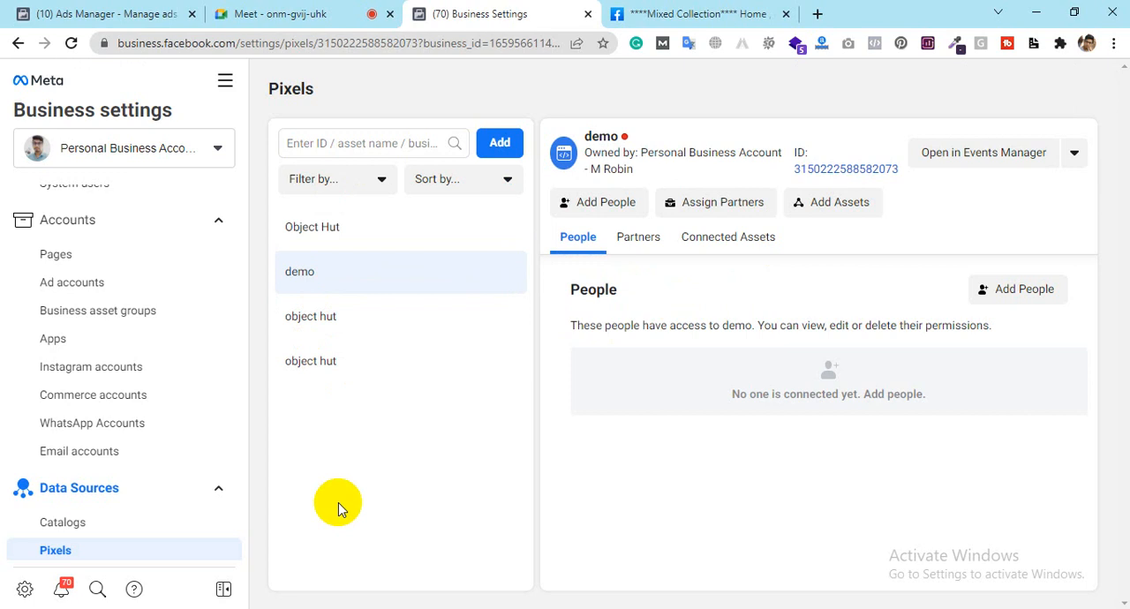
click(752, 248)
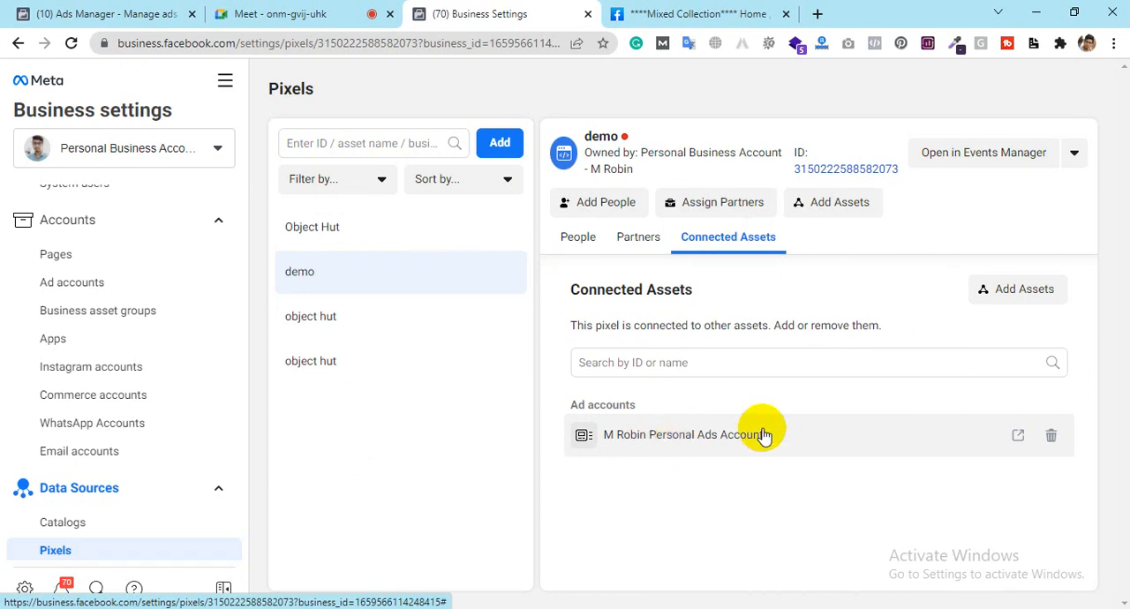
Step: Review the Object Hut pixel's connected assets, and briefly open and close the new pixel form
click(499, 218)
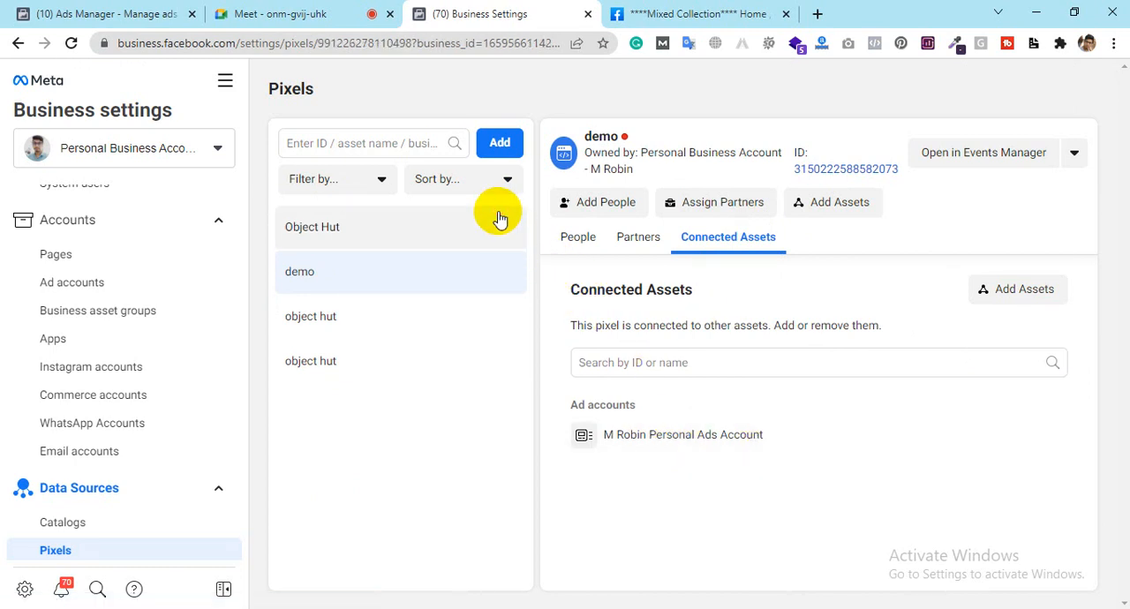
click(713, 240)
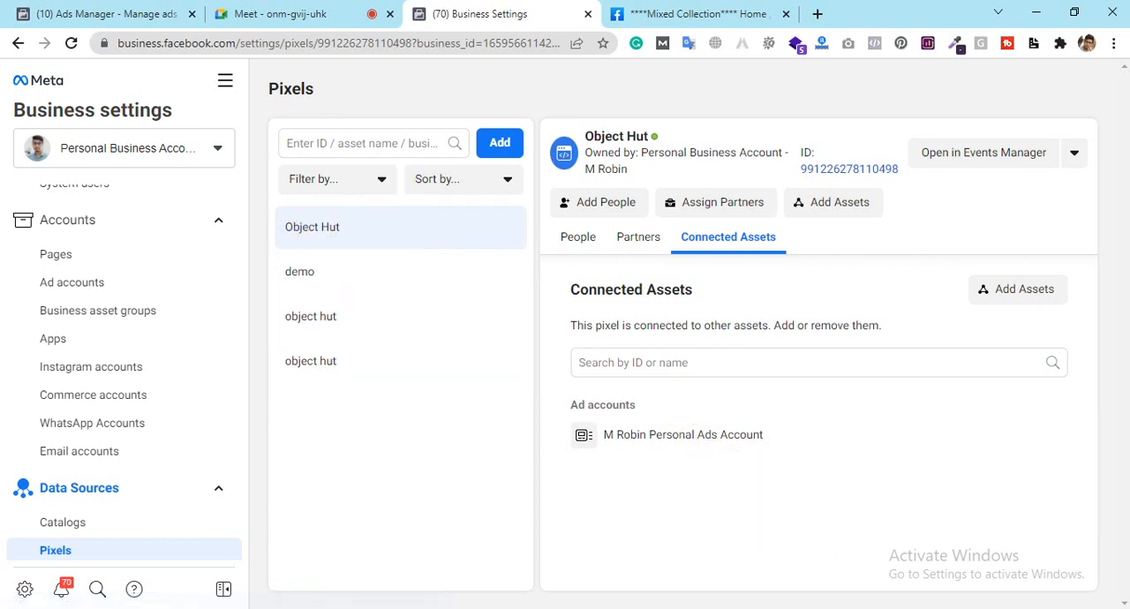
mouse_move(704, 453)
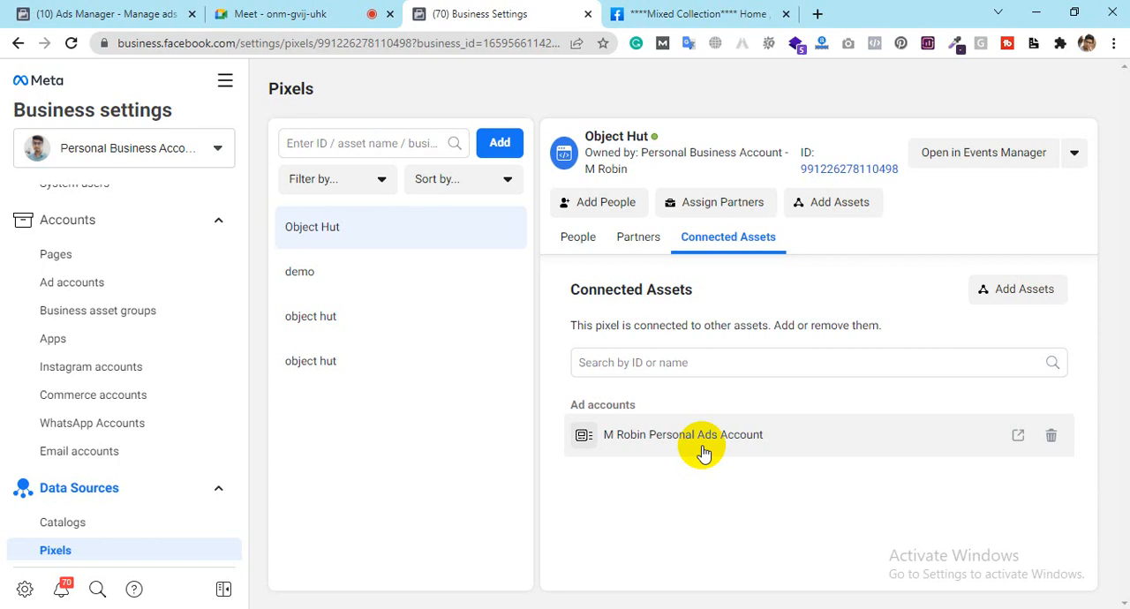
click(501, 147)
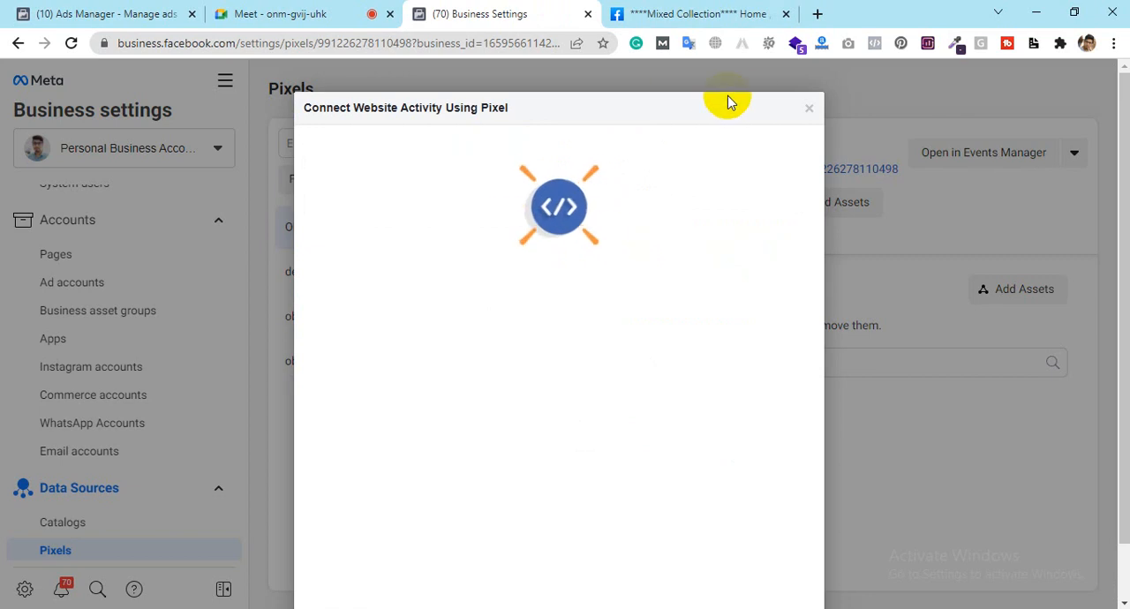
click(808, 113)
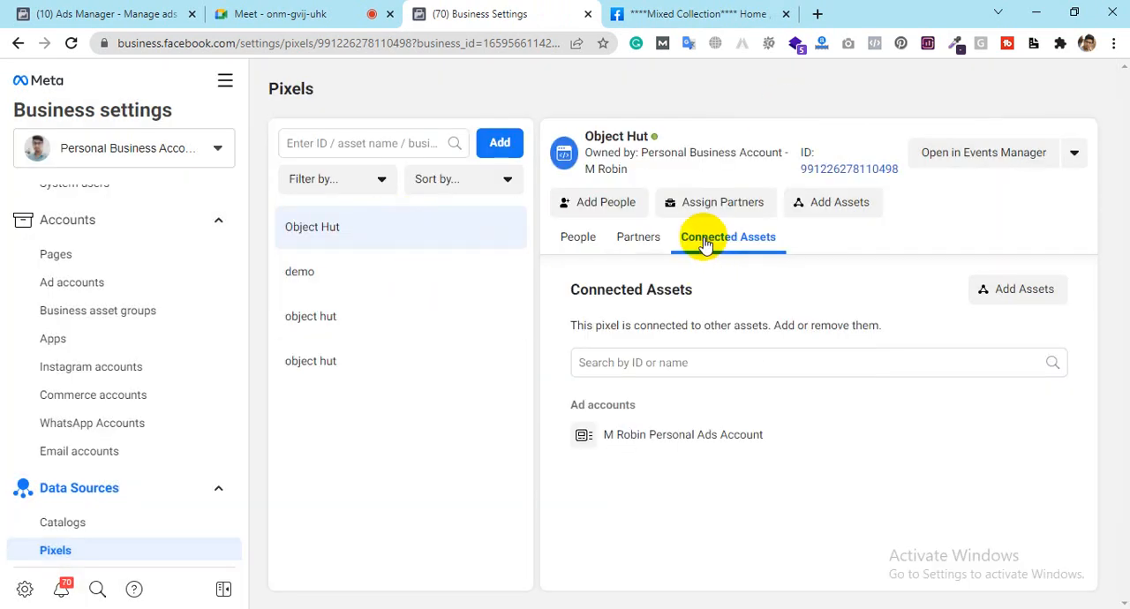
Step: Remove the personal ads account from the demo pixel's connected assets
click(385, 272)
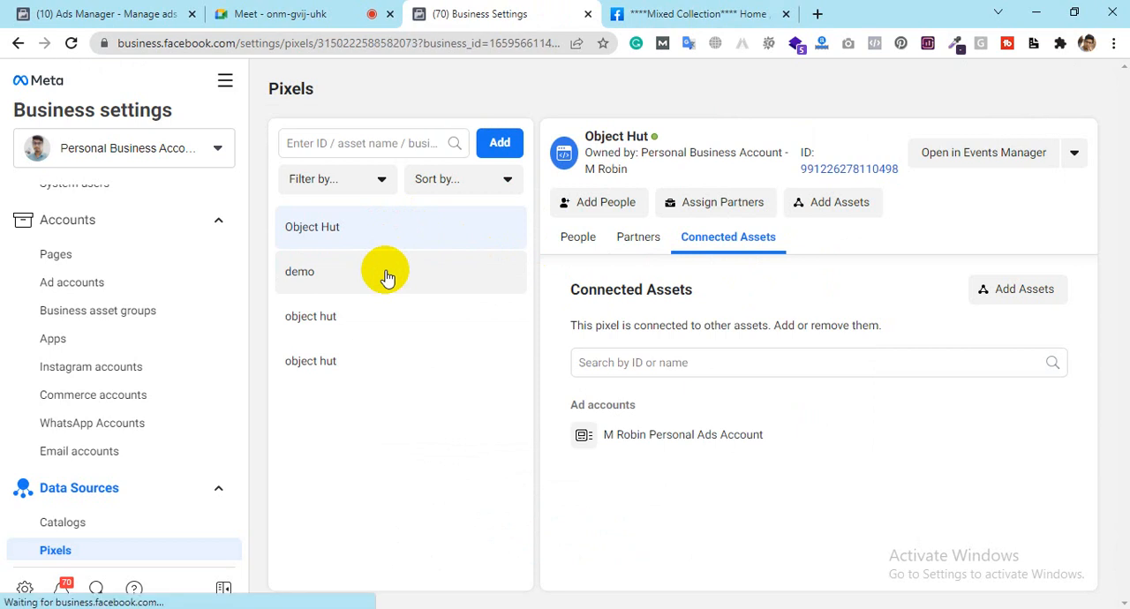
click(753, 238)
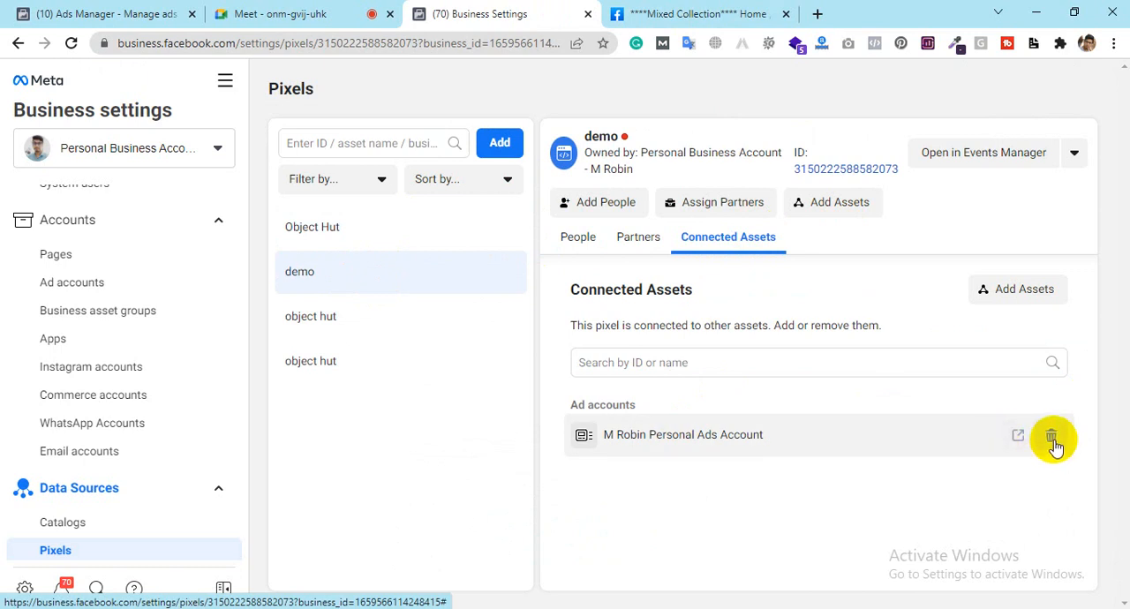
click(1051, 439)
click(965, 432)
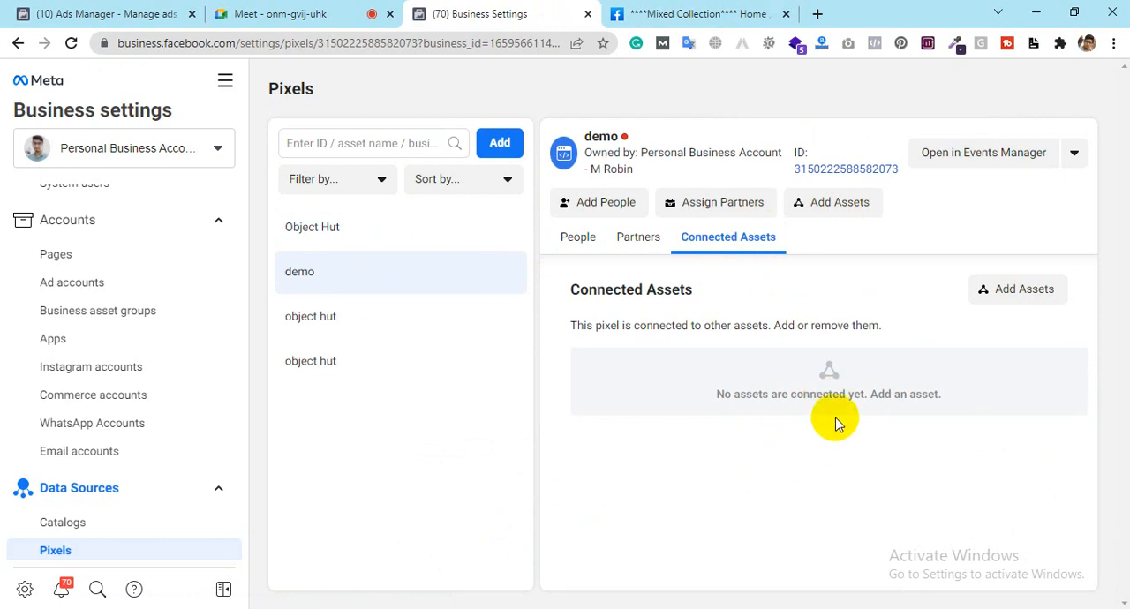
Step: Start adding a new pixel for tracking website conversions and clear its default name
click(487, 152)
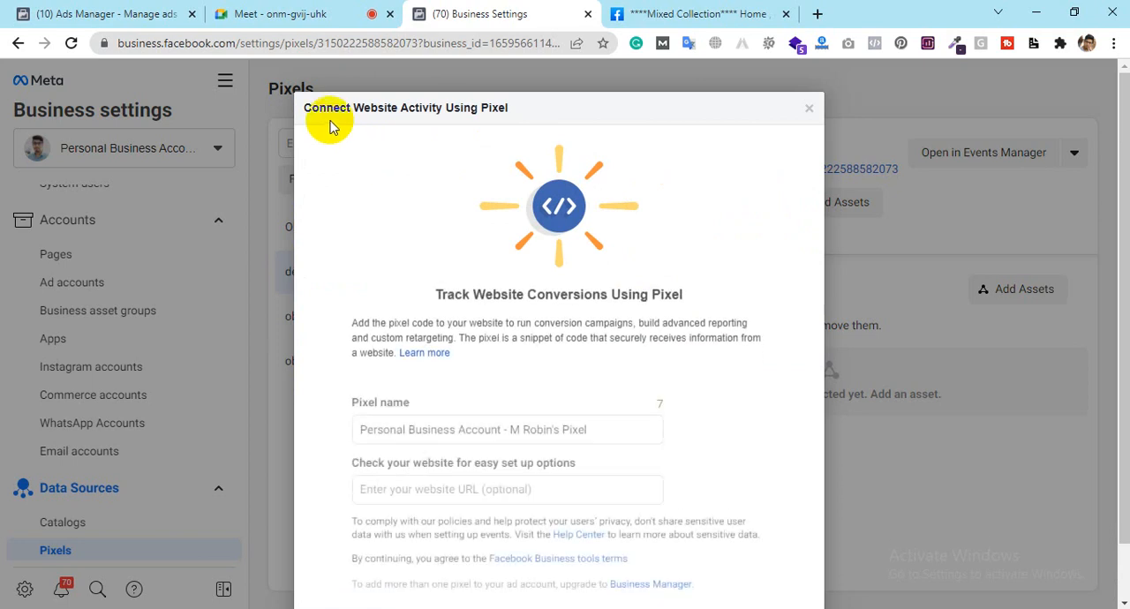
scroll(661, 260, down, 1)
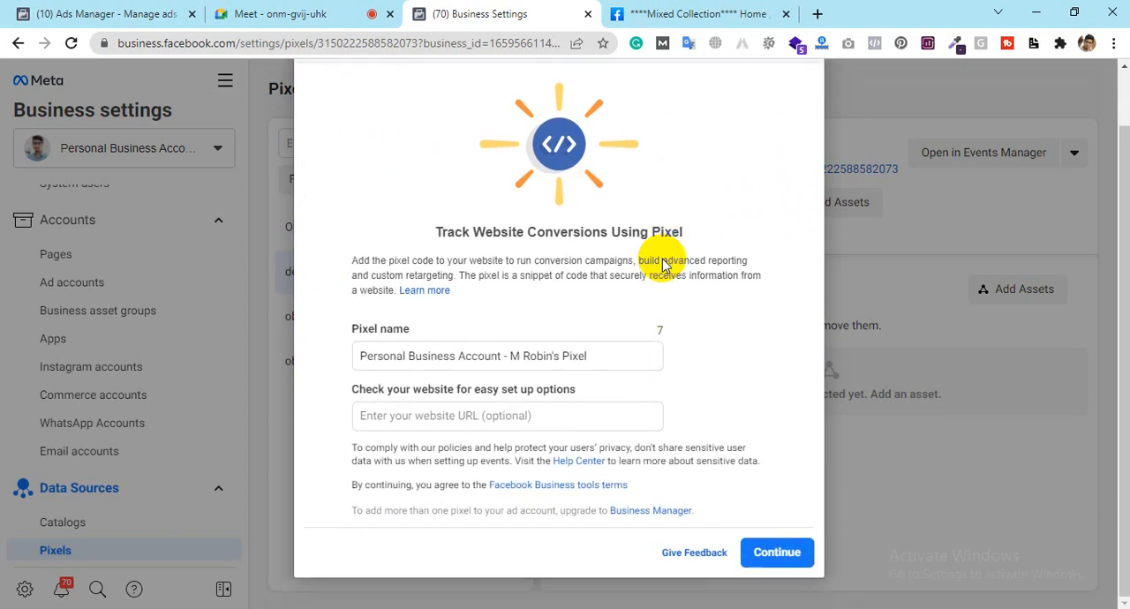
click(524, 356)
key(ctrl+a)
key(BackSpace)
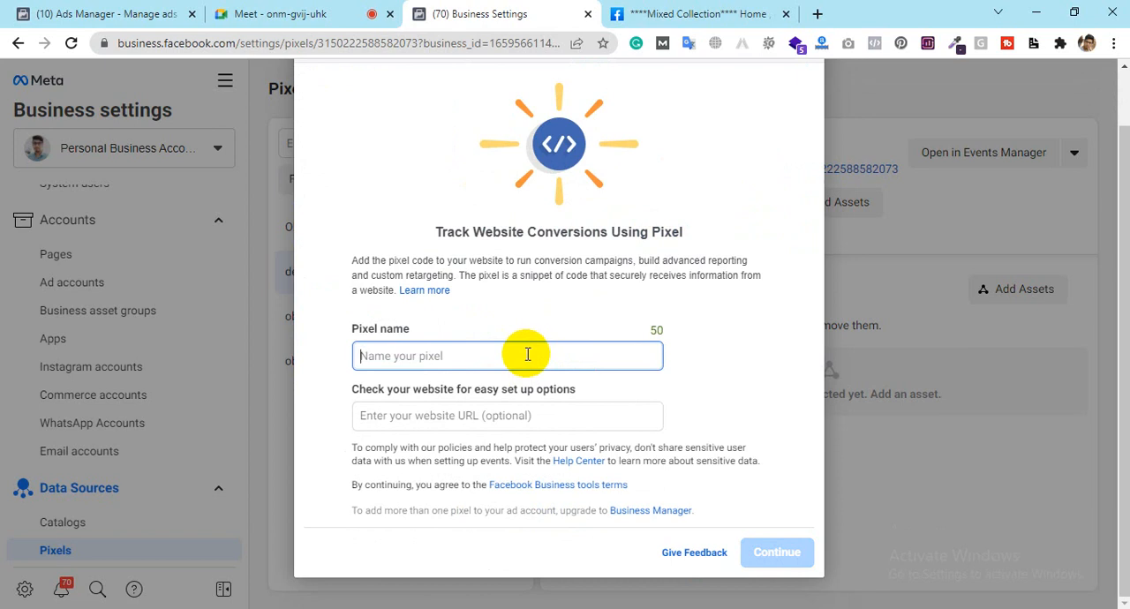
Step: Open healthnsoft.com in a new tab, copy its web address and return to the new pixel form
click(818, 14)
text(he)
key(Return)
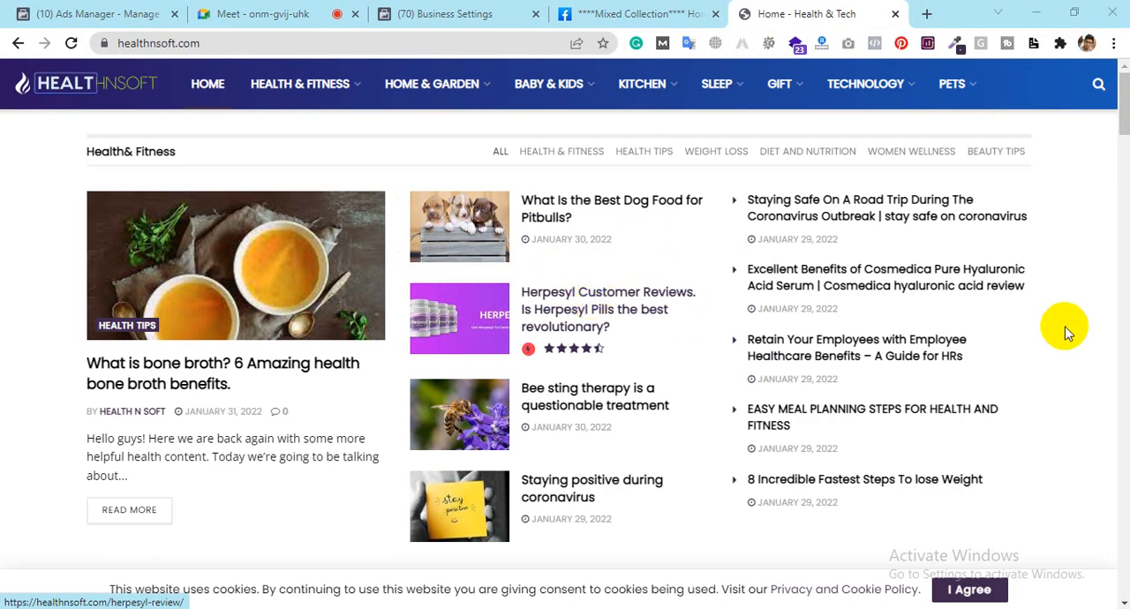
mouse_move(1123, 105)
mouse_down()
mouse_move(1123, 468)
mouse_move(1112, 404)
mouse_move(1123, 113)
mouse_move(1123, 565)
mouse_move(1102, 96)
mouse_up()
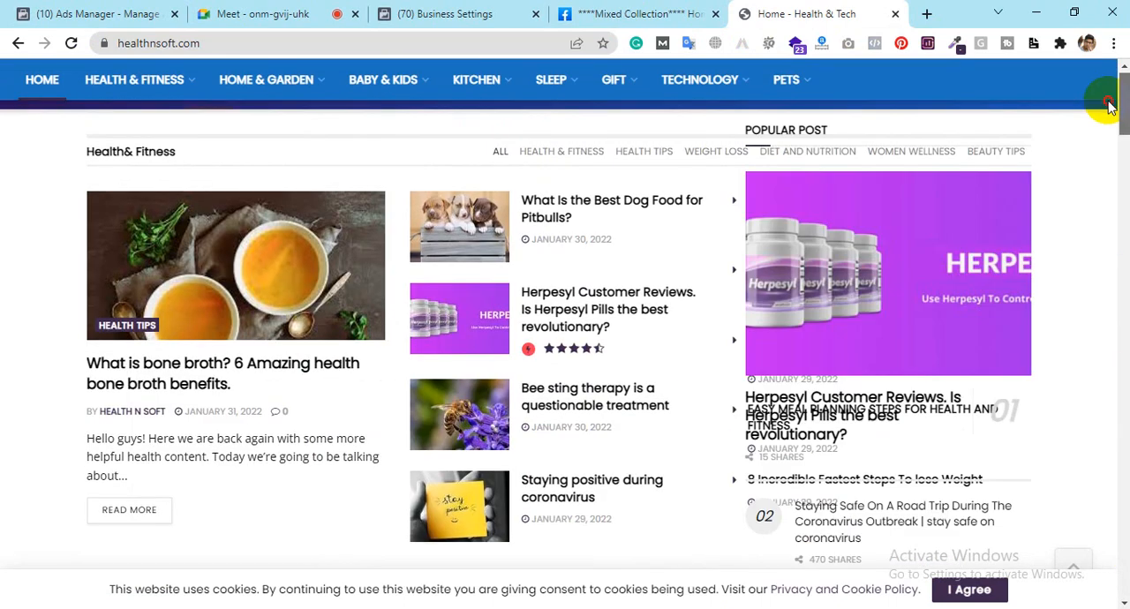
click(192, 46)
key(ctrl+c)
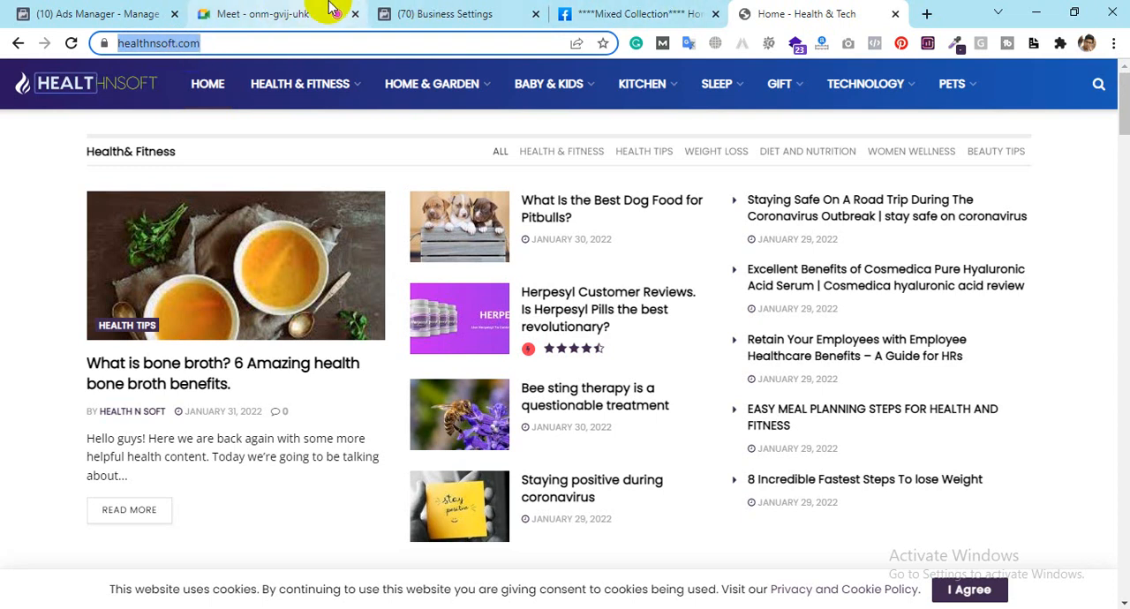
click(450, 14)
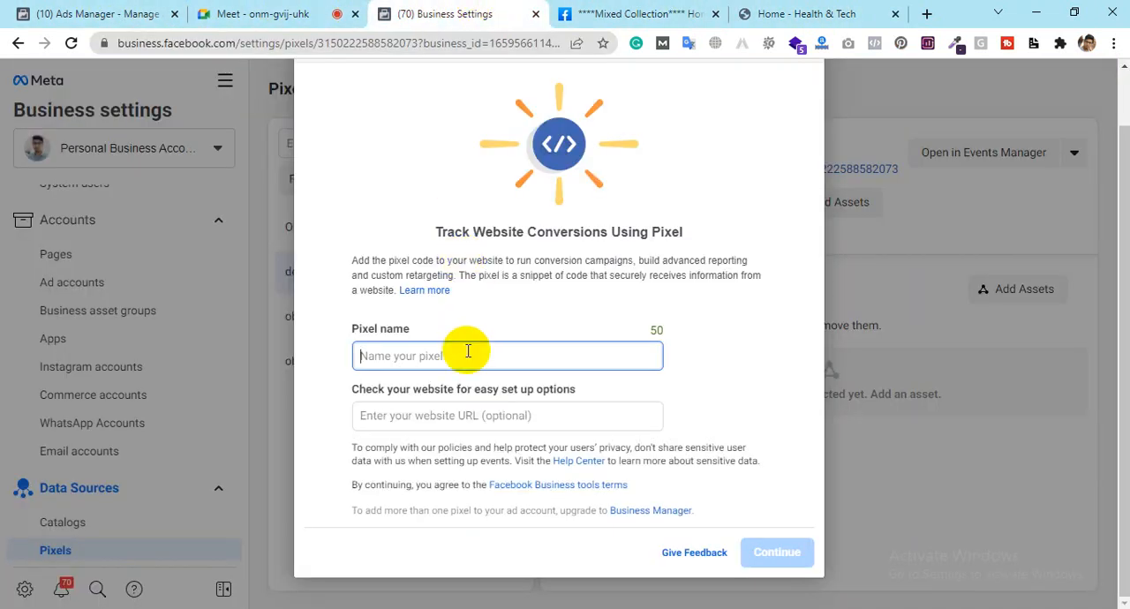
click(469, 352)
text(H)
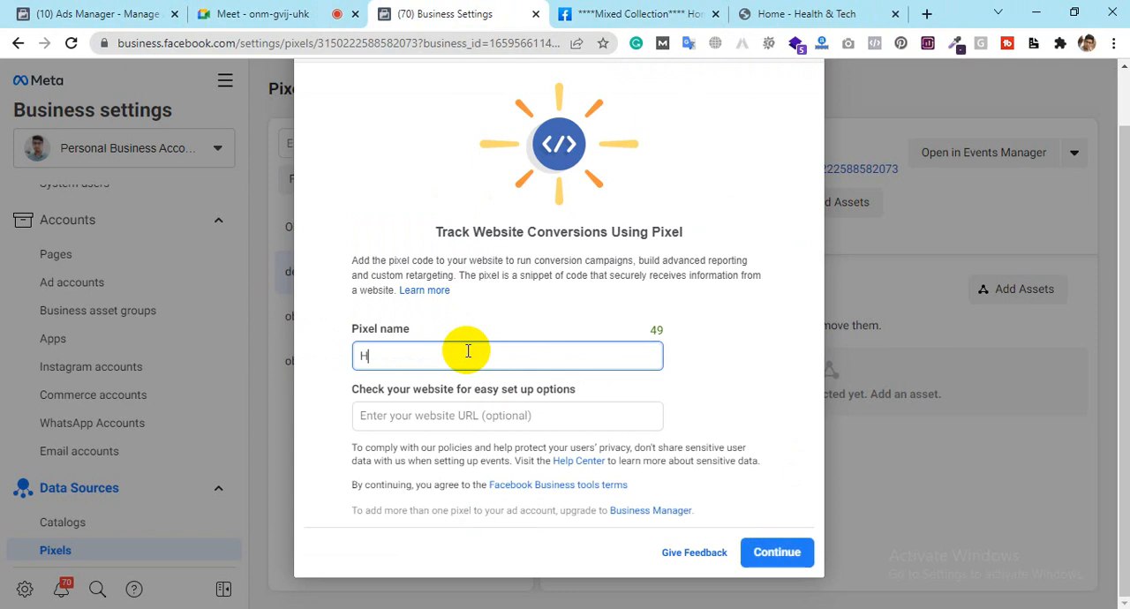
text(ealth n Soft)
click(450, 416)
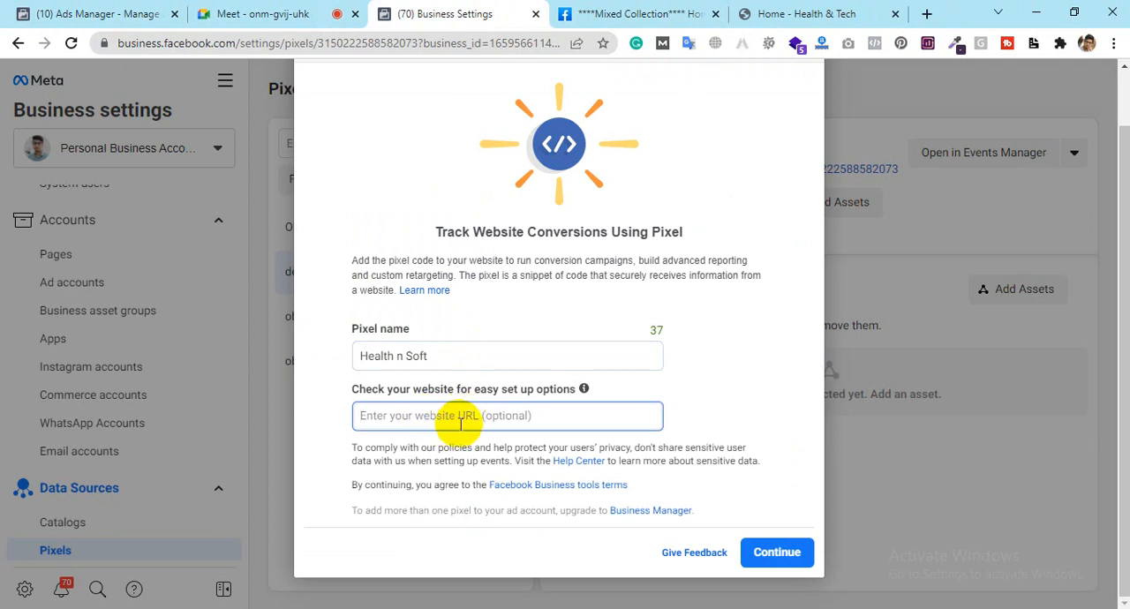
key(ctrl+v)
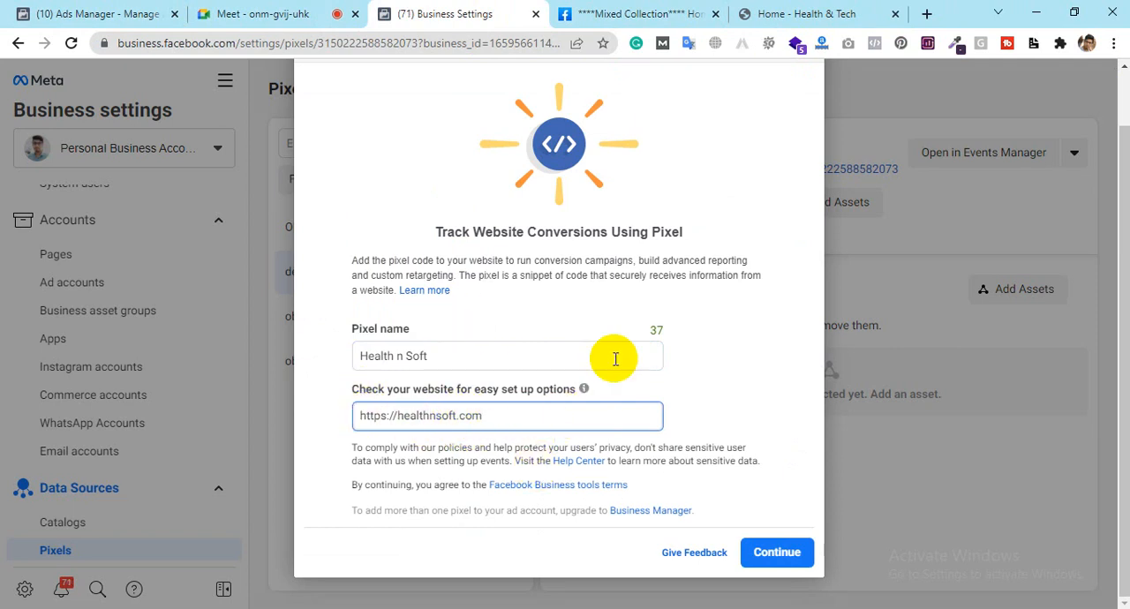
click(770, 563)
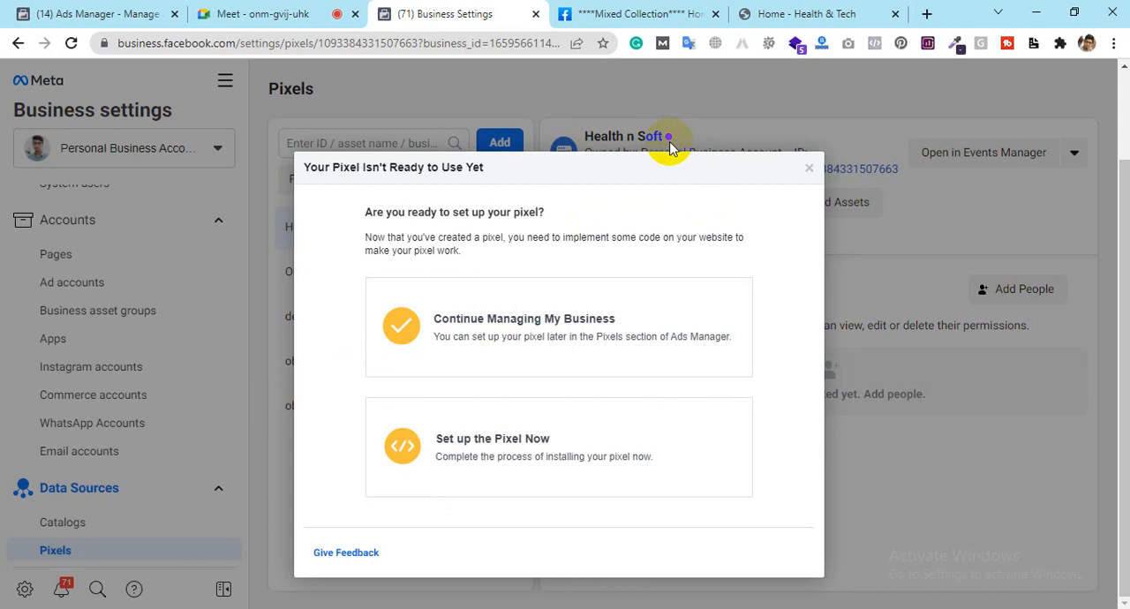
click(499, 452)
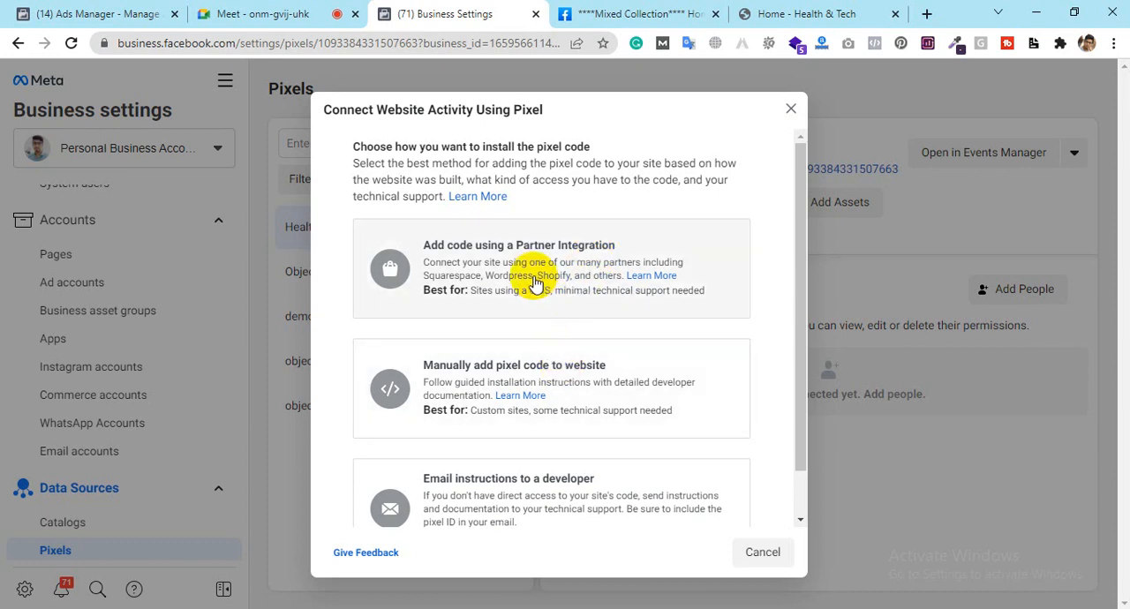
Step: Choose to add the pixel code using a Partner Integration and look through the available partners
scroll(534, 281, down, 1)
scroll(534, 280, up, 1)
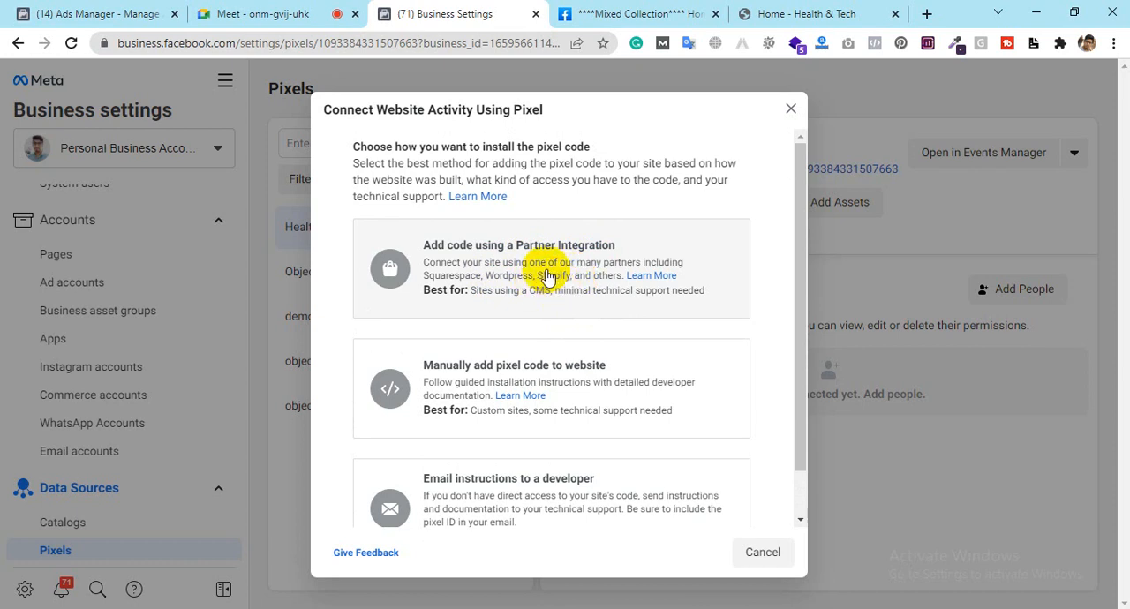
click(547, 276)
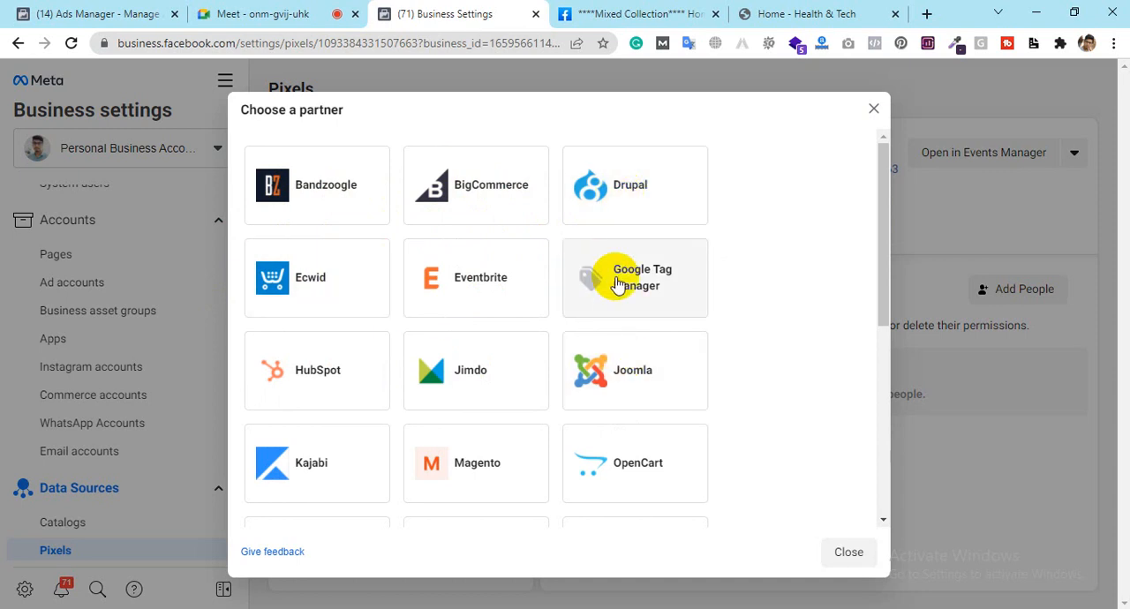
scroll(654, 283, down, 3)
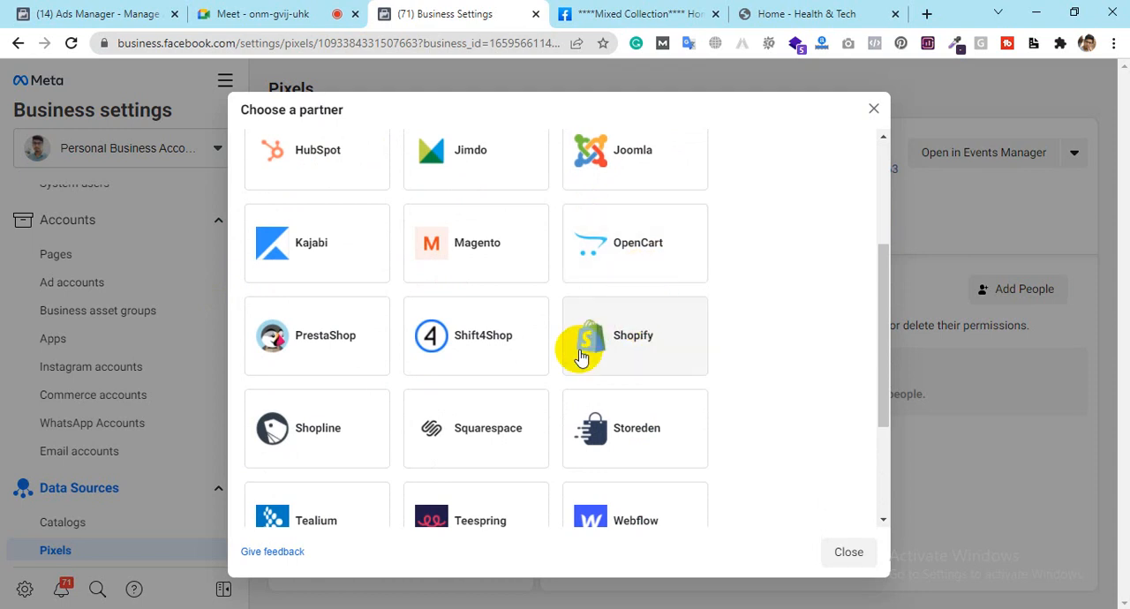
scroll(580, 349, down, 2)
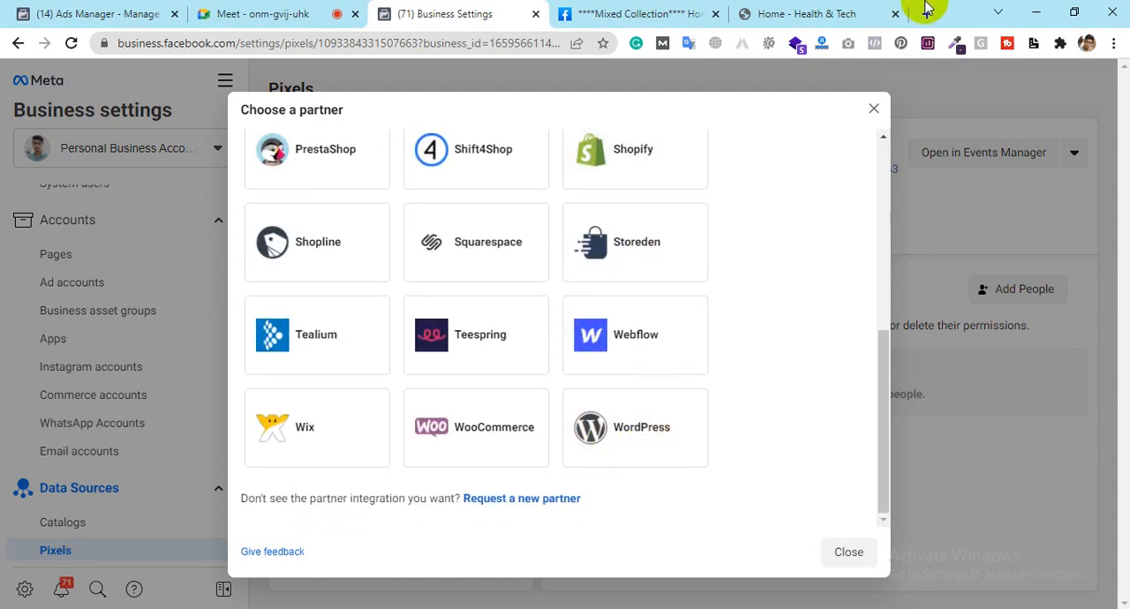
Step: Look over the healthnsoft.com homepage and return to the partner selection in Business Settings
click(805, 14)
scroll(617, 461, down, 10)
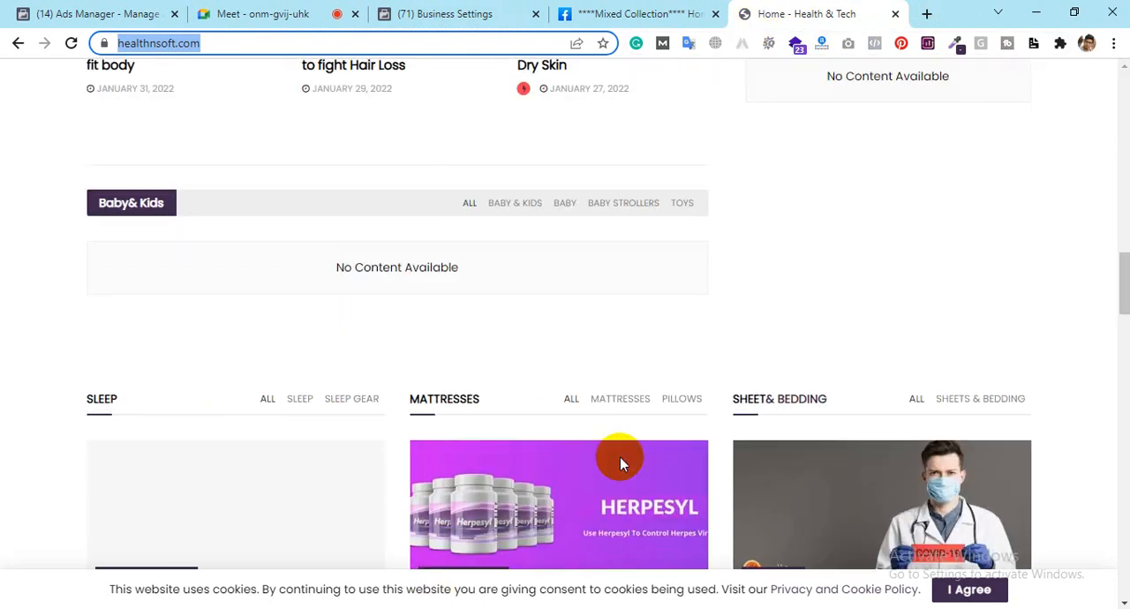
scroll(618, 461, up, 9)
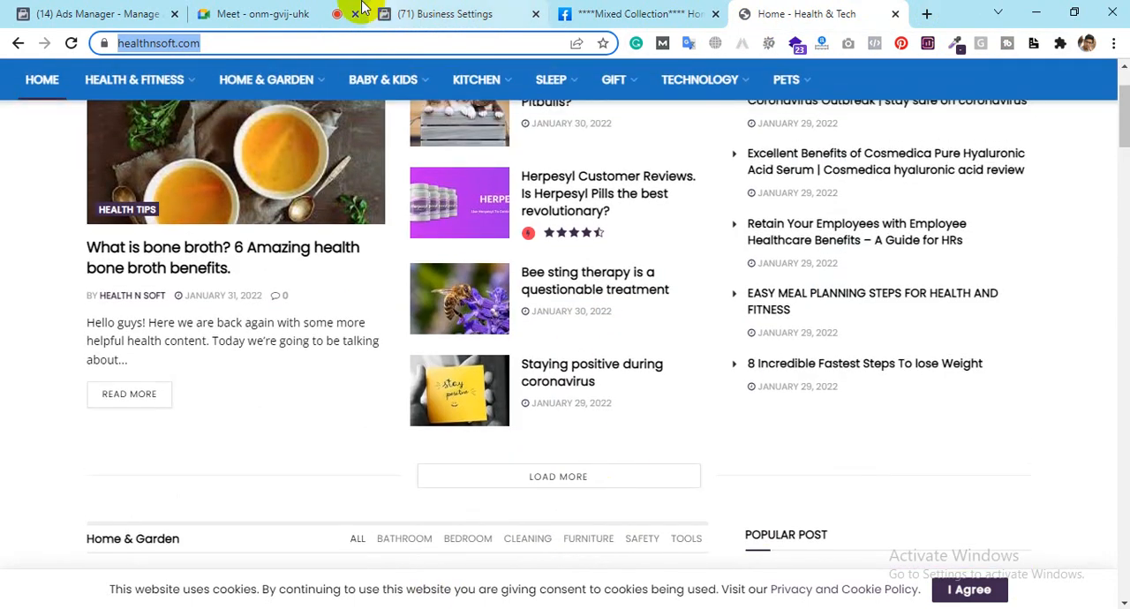
click(432, 10)
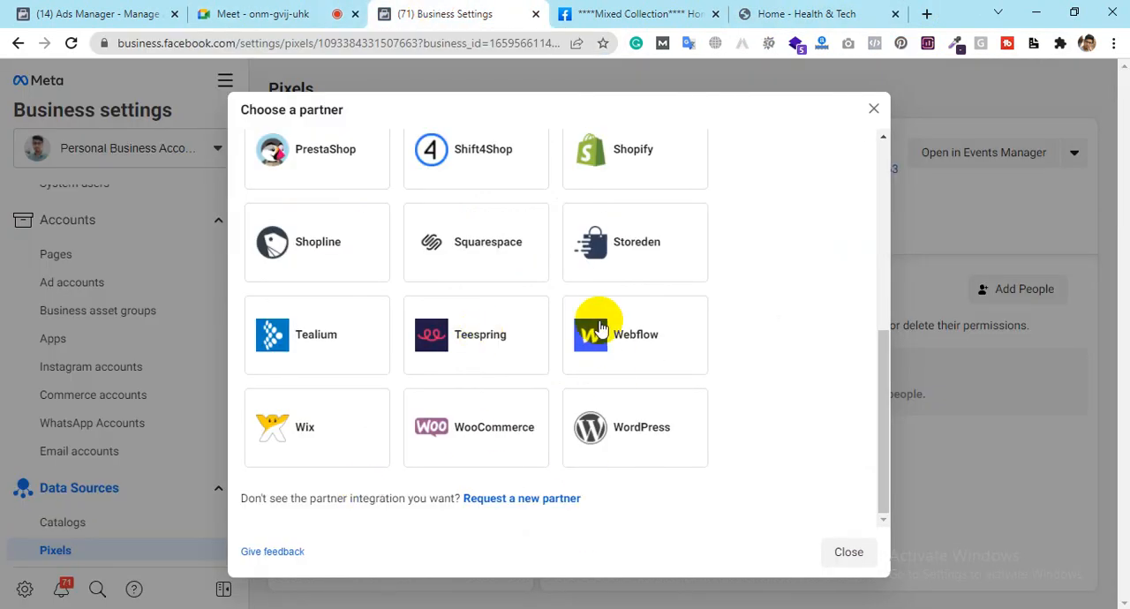
scroll(595, 320, up, 2)
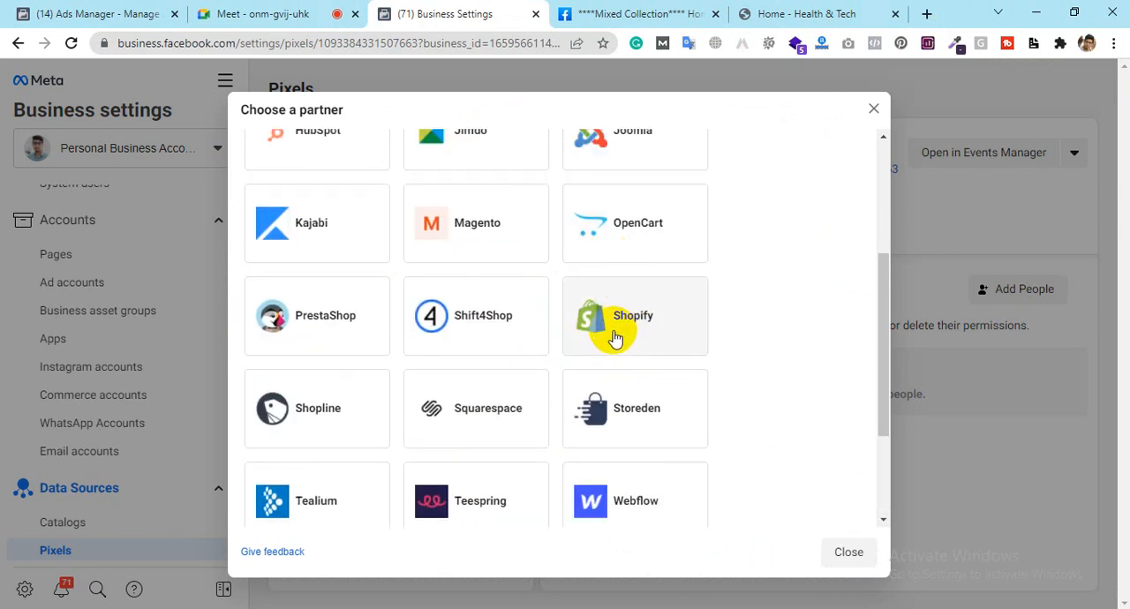
click(621, 336)
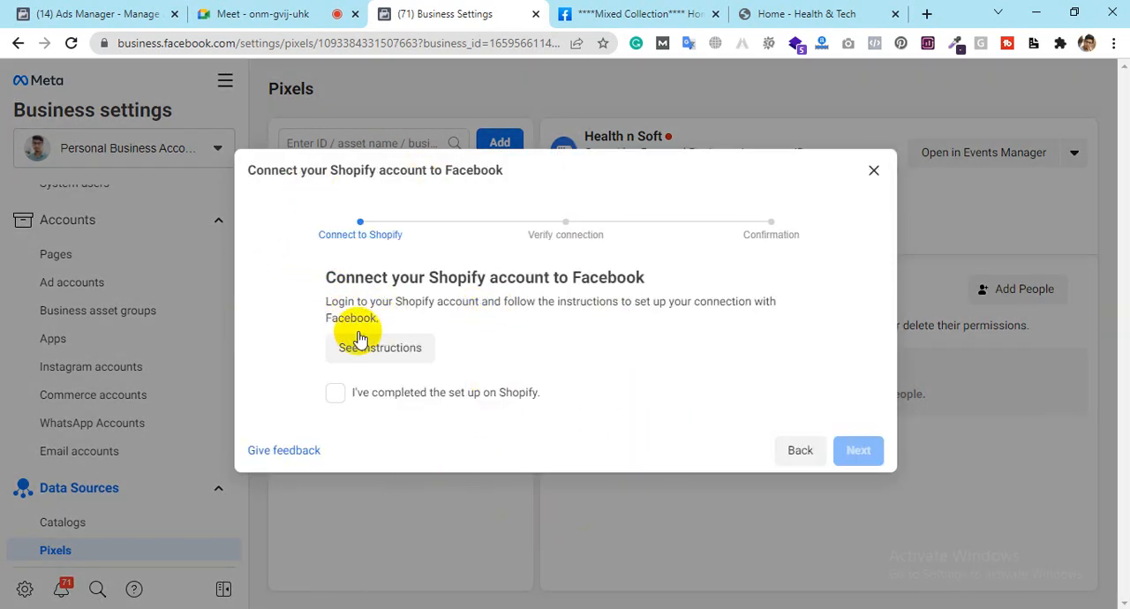
click(794, 450)
Step: Select WordPress as the integration partner and review its plugin installation instructions
scroll(566, 344, down, 2)
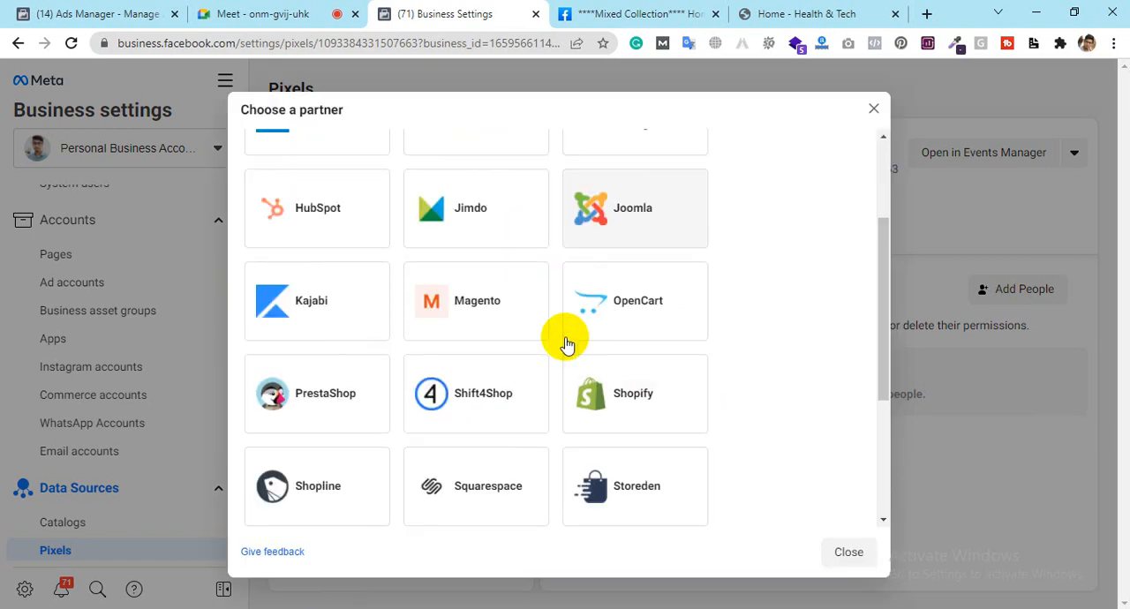
scroll(566, 344, down, 3)
click(629, 443)
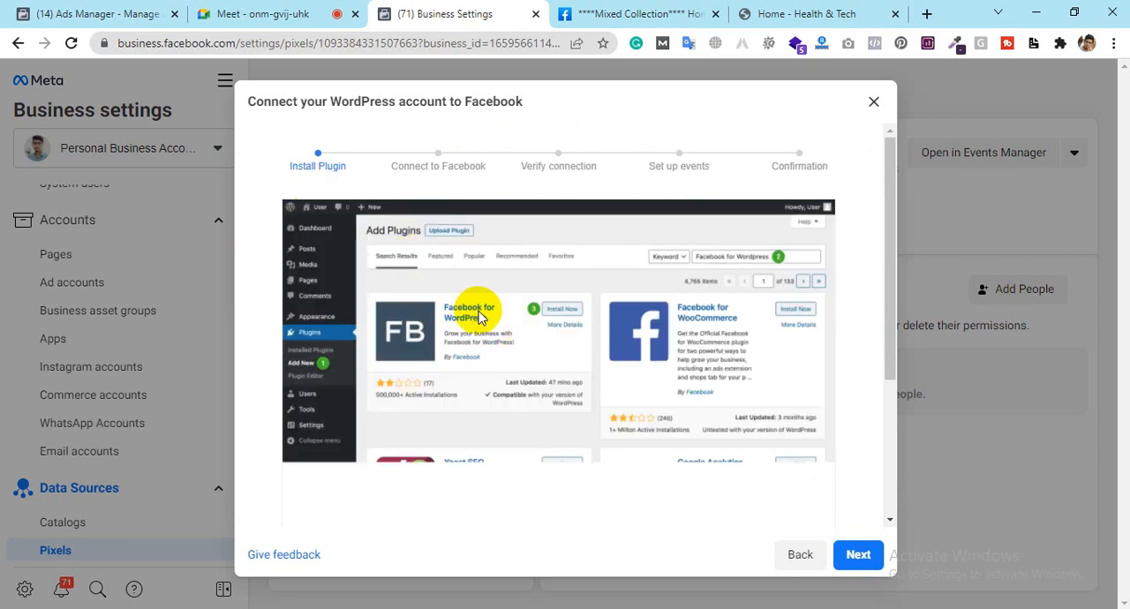
scroll(441, 344, down, 3)
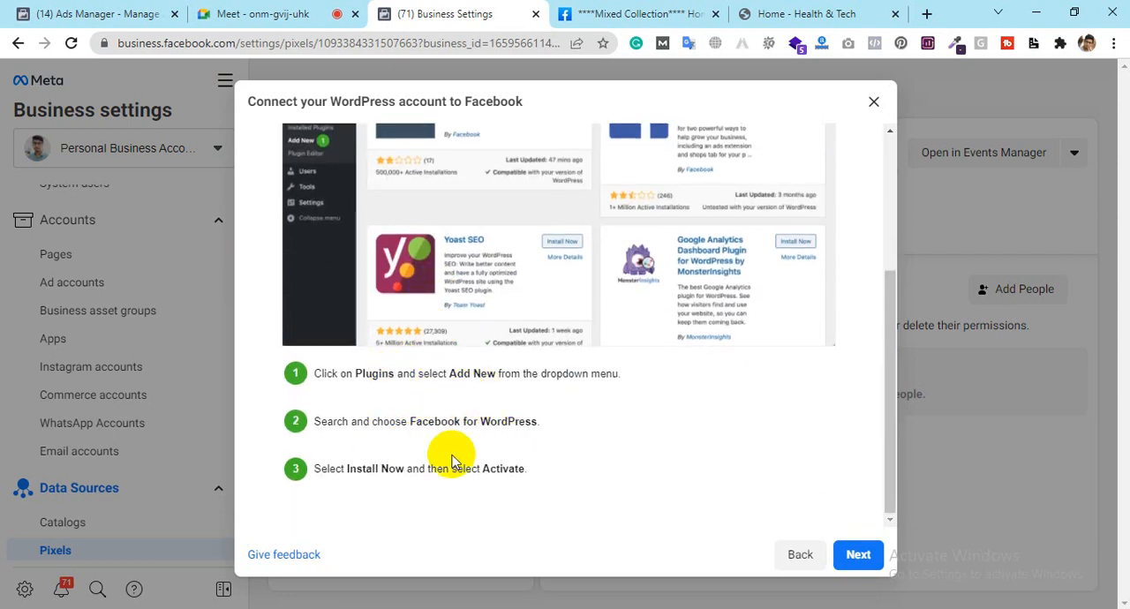
scroll(545, 213, up, 3)
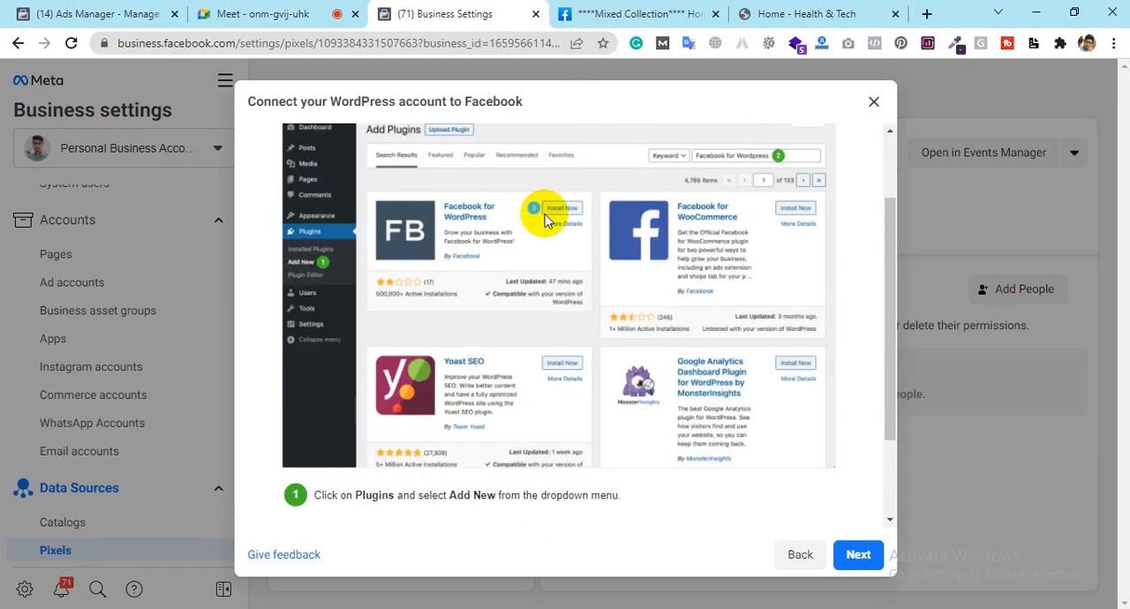
Step: Look over the healthnsoft.com site and open its WordPress admin dashboard at healthnsoft.com/wp-admin
click(841, 11)
scroll(477, 265, up, 2)
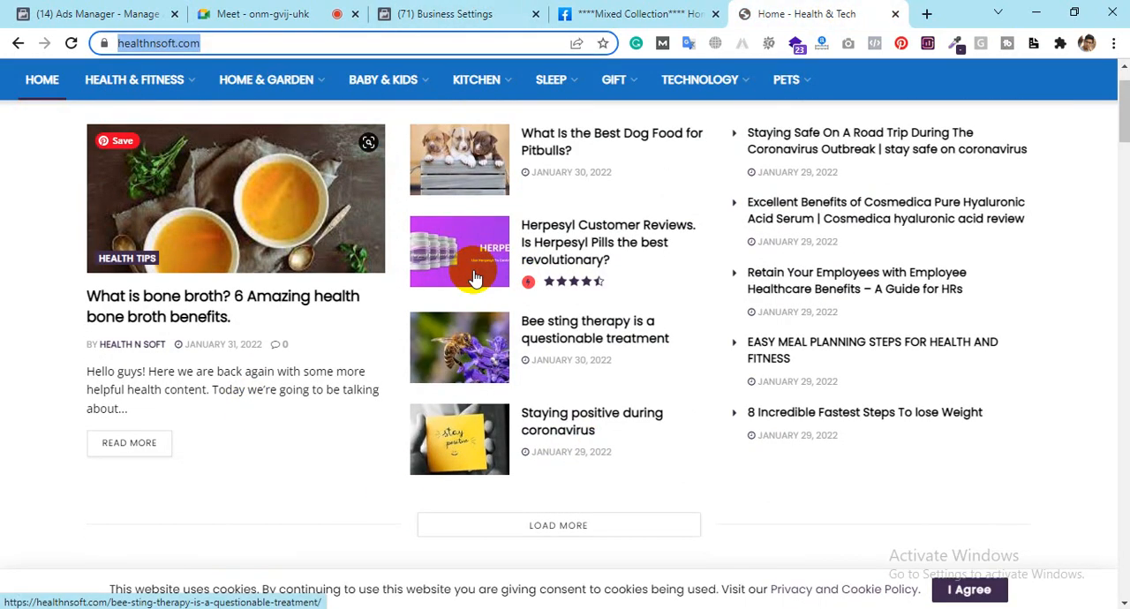
scroll(476, 275, down, 6)
scroll(474, 275, down, 5)
scroll(474, 276, up, 10)
scroll(474, 275, down, 6)
scroll(474, 277, up, 6)
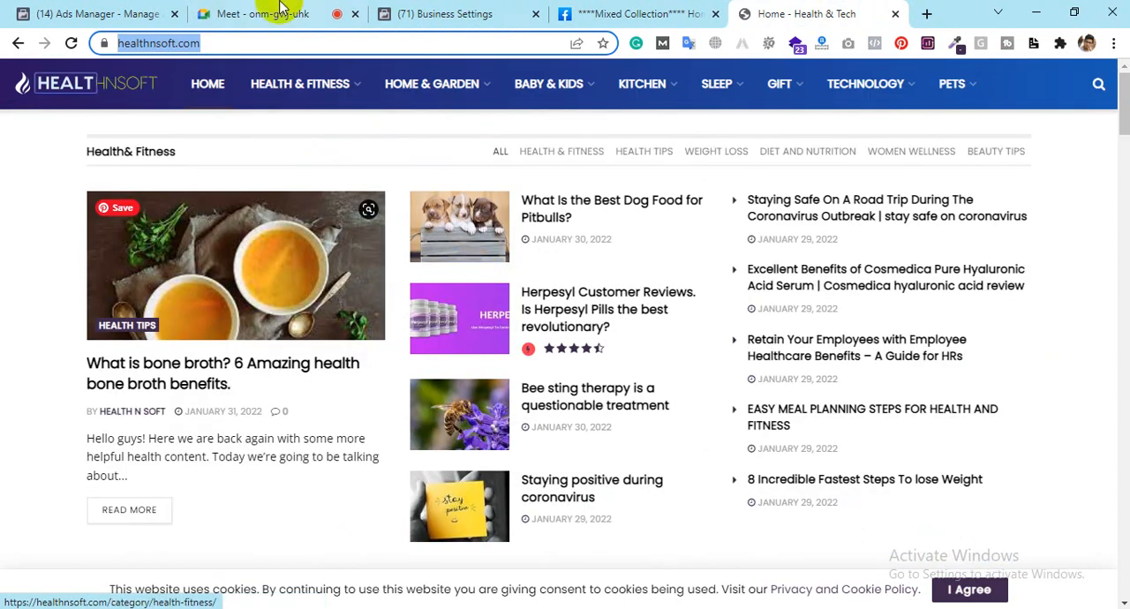
click(271, 50)
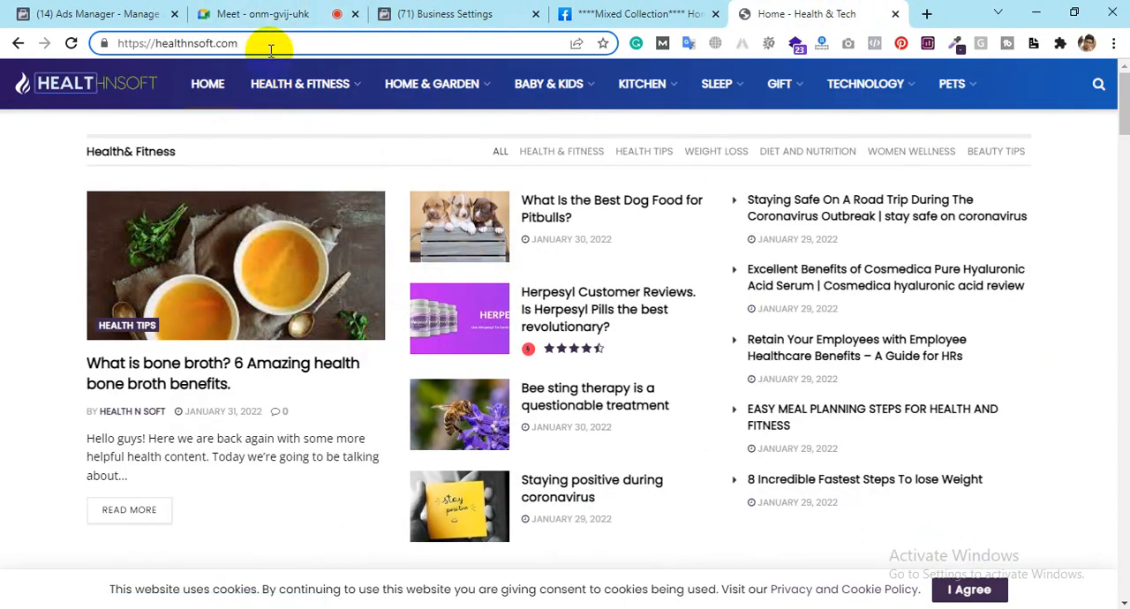
text(/wp-admin)
key(Return)
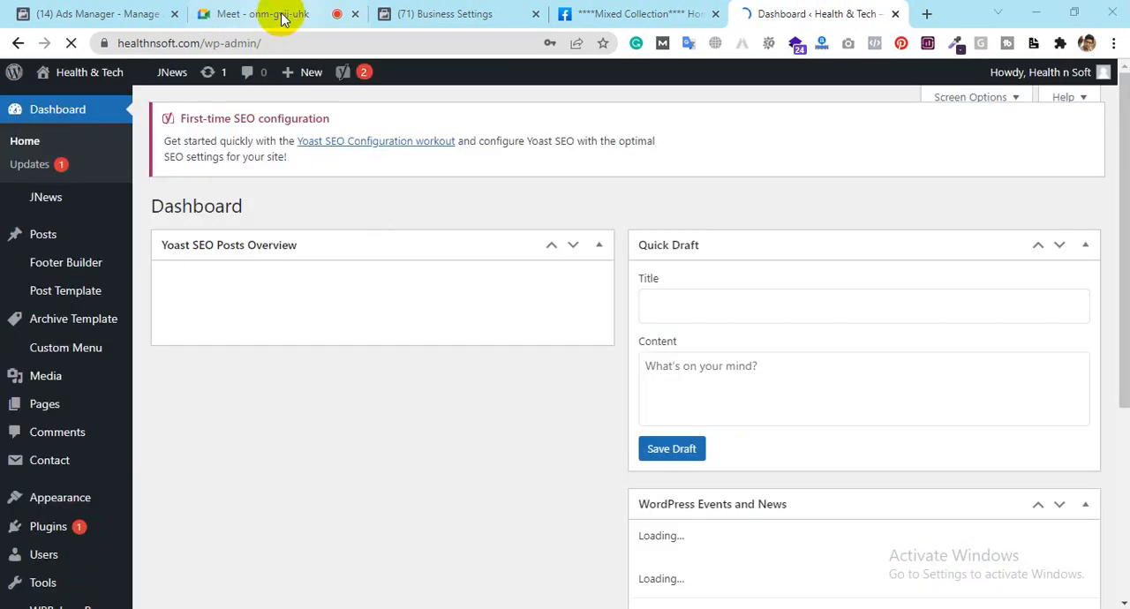
Step: Open the WordPress site's plugins page from its admin dashboard
click(450, 14)
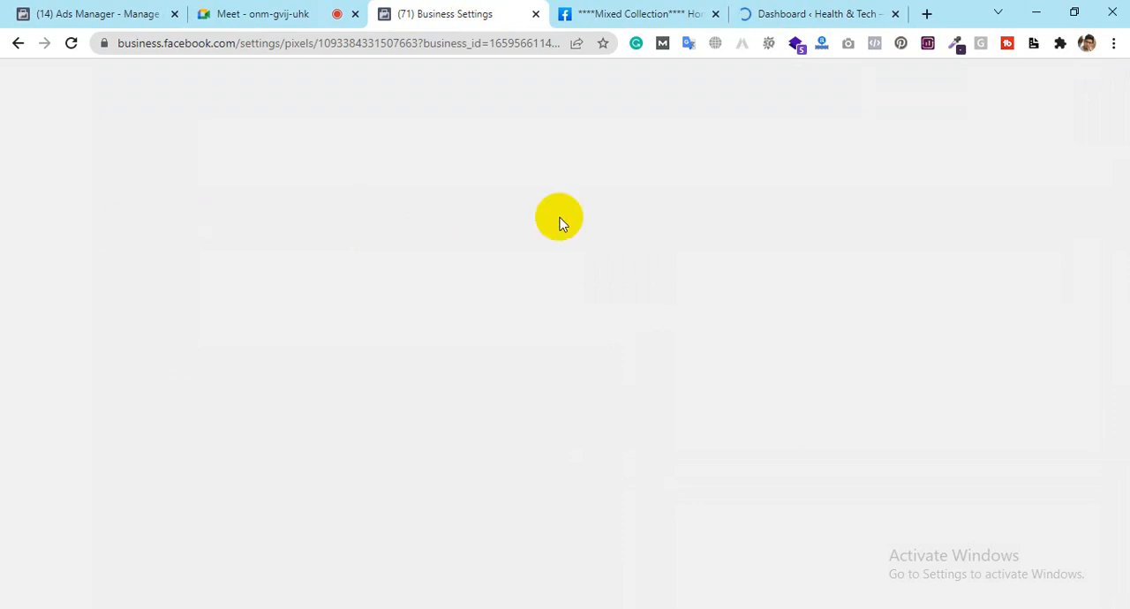
click(760, 24)
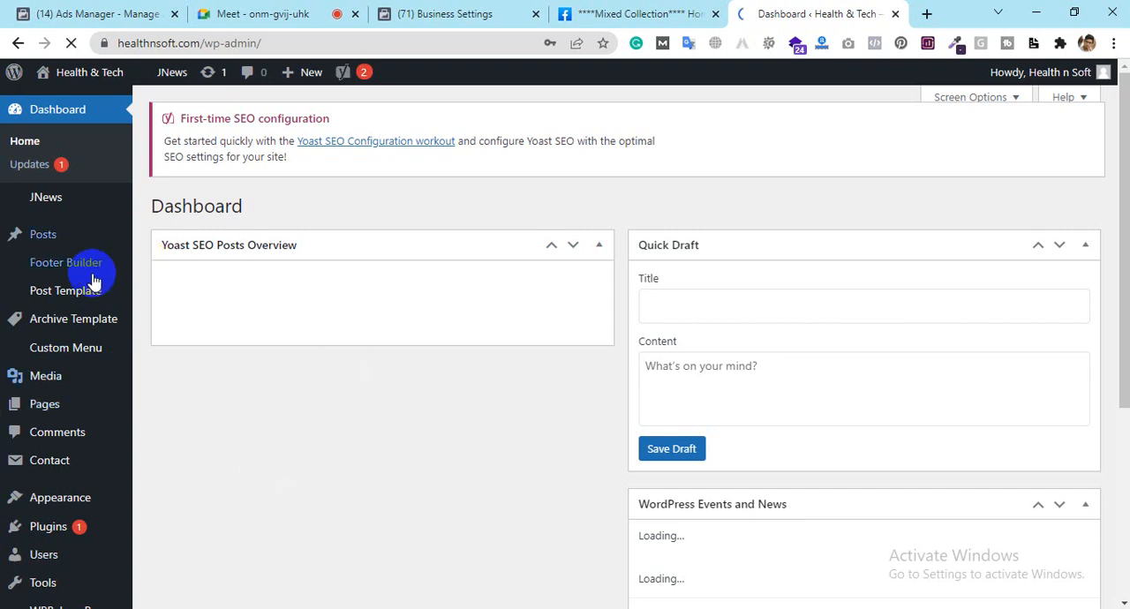
click(94, 280)
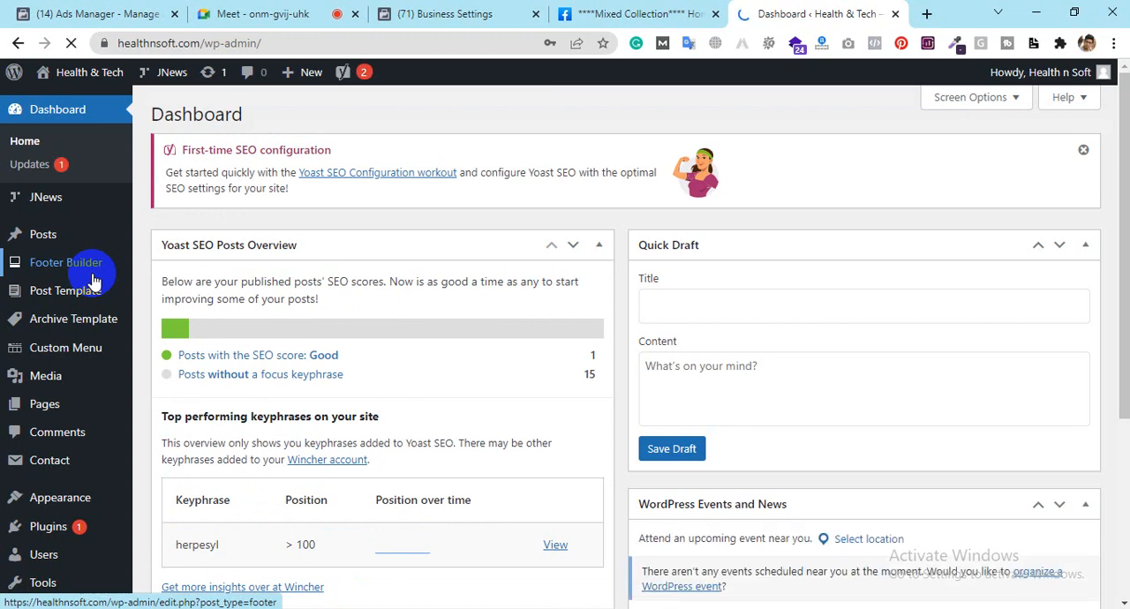
scroll(21, 468, down, 2)
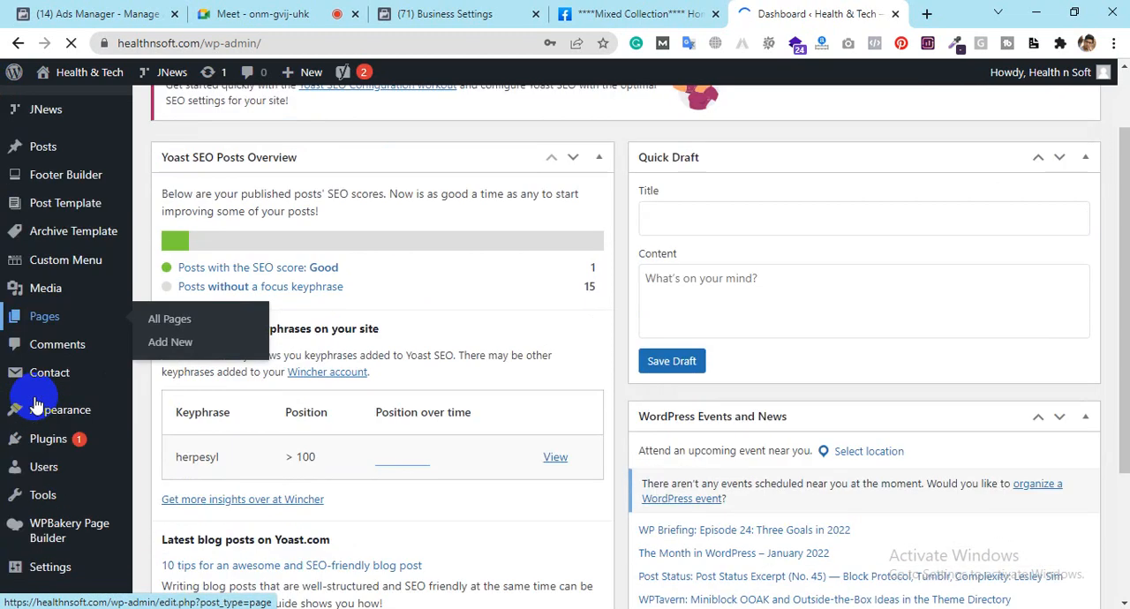
mouse_move(35, 402)
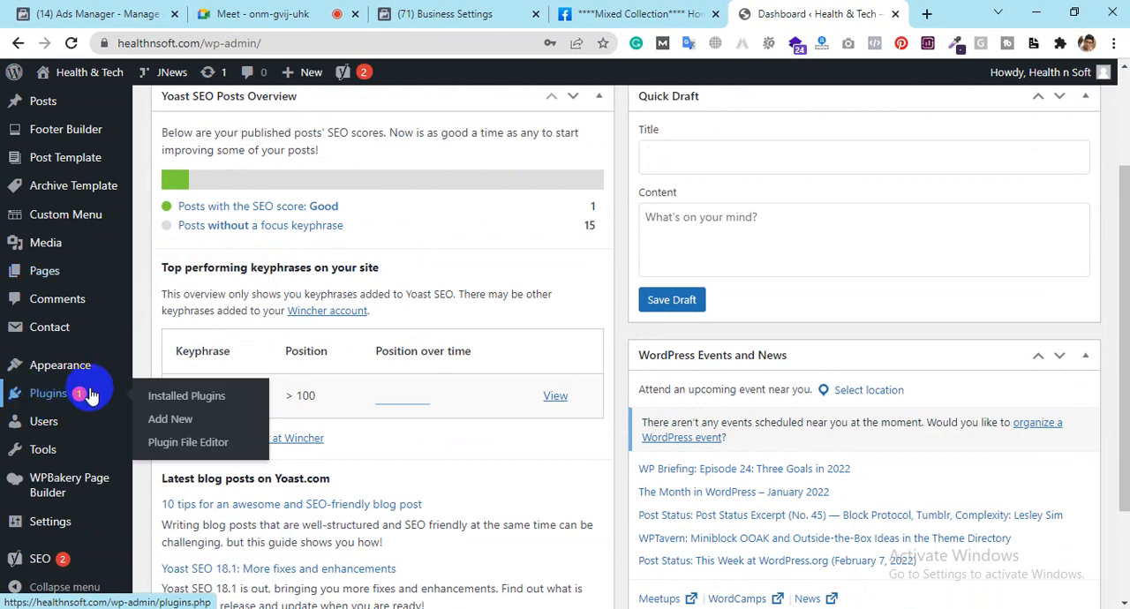
click(51, 399)
Step: Check the first plugin installation instruction in Business Settings and open the WordPress page for adding new plugins
click(454, 13)
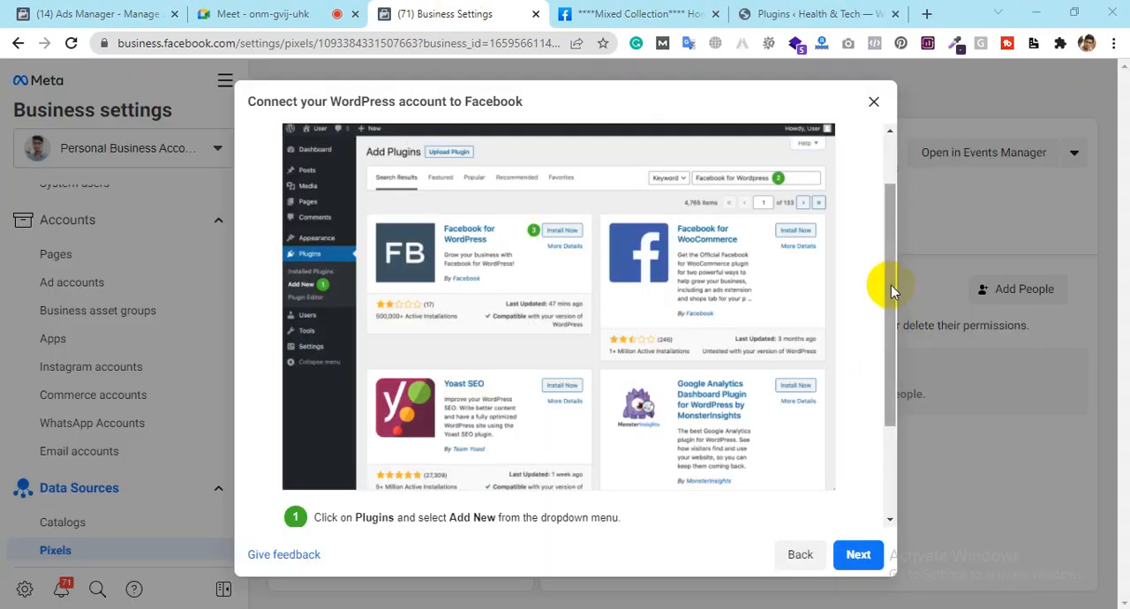
drag(890, 285, 891, 410)
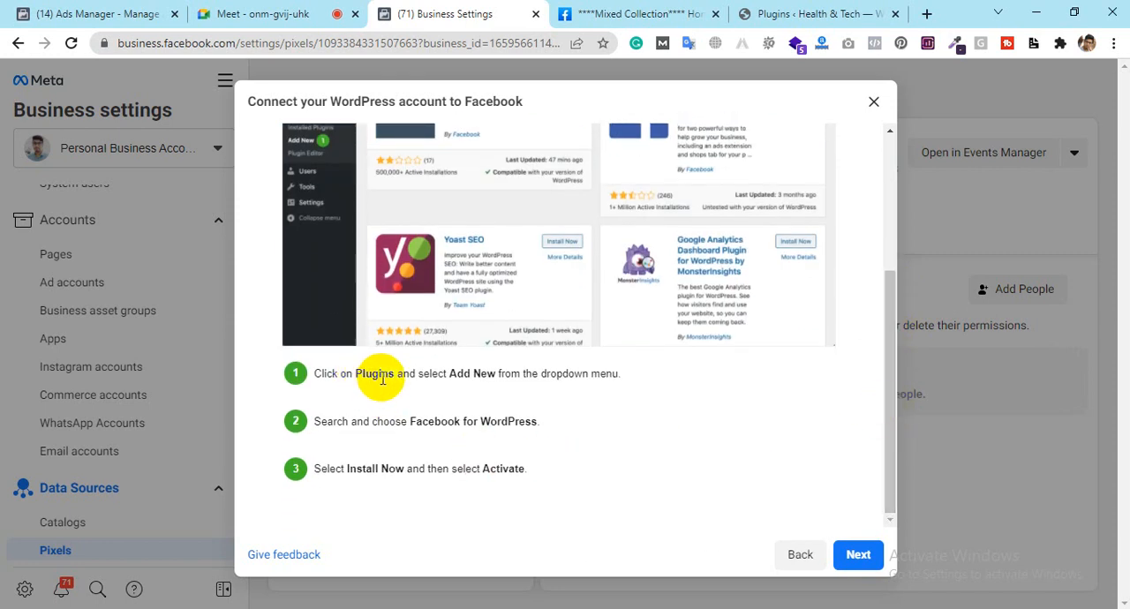
click(794, 13)
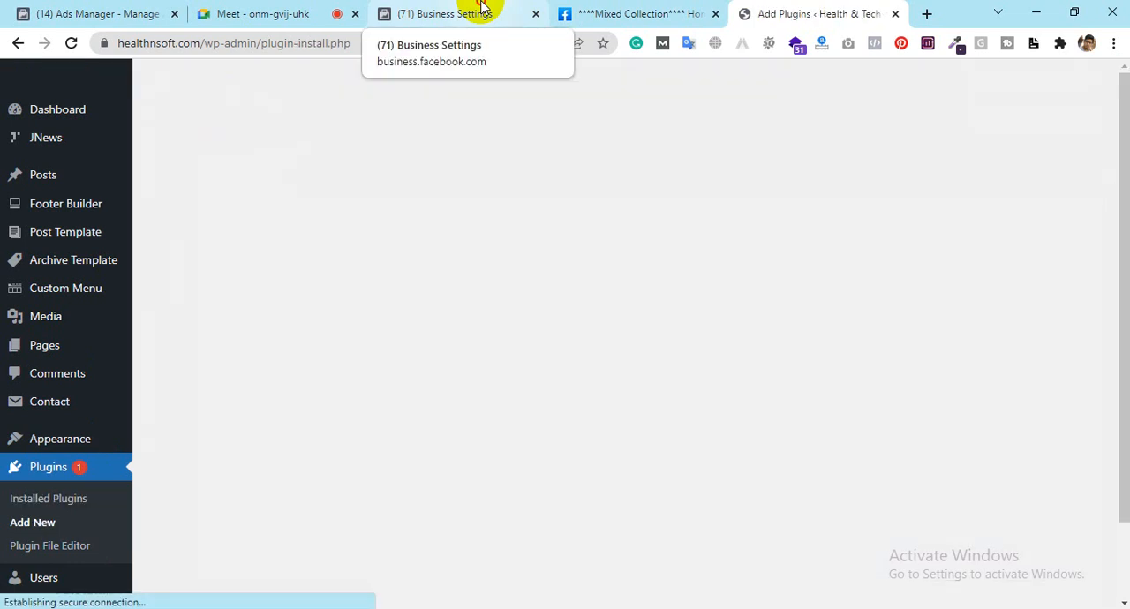
Step: Copy the plugin name Facebook for WordPress from the setup instructions and search for it among the WordPress plugins
click(481, 11)
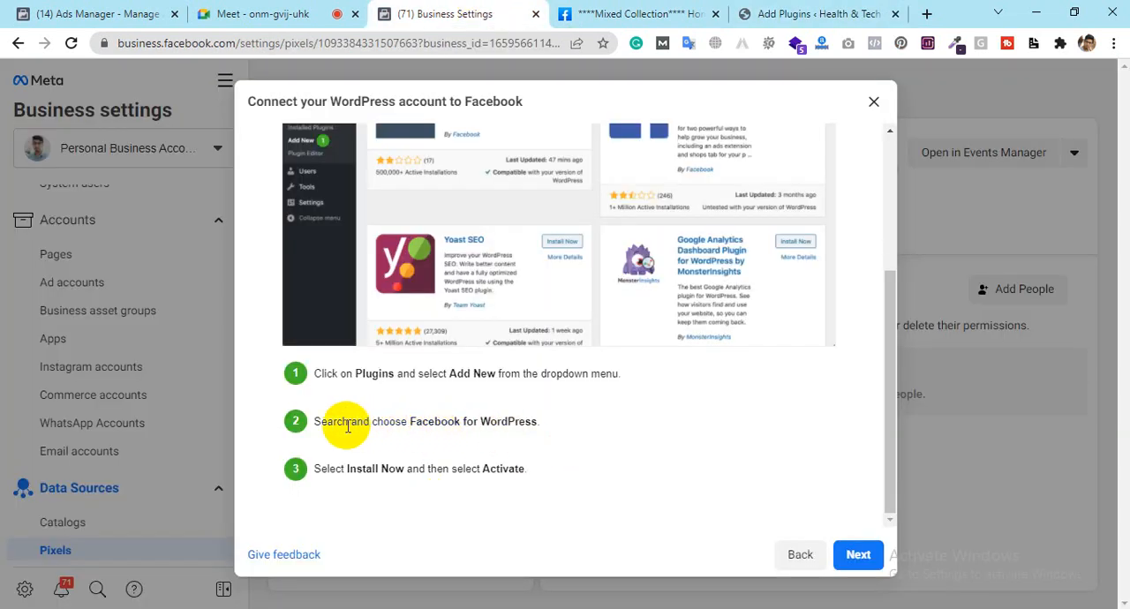
drag(410, 426, 539, 422)
key(ctrl+c)
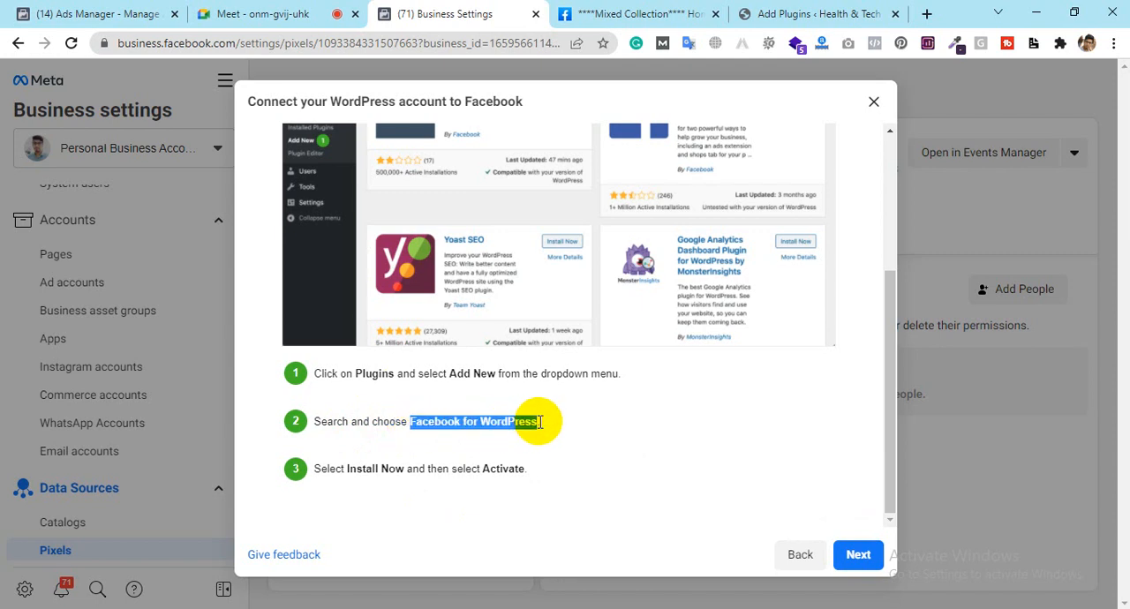
scroll(529, 309, up, 3)
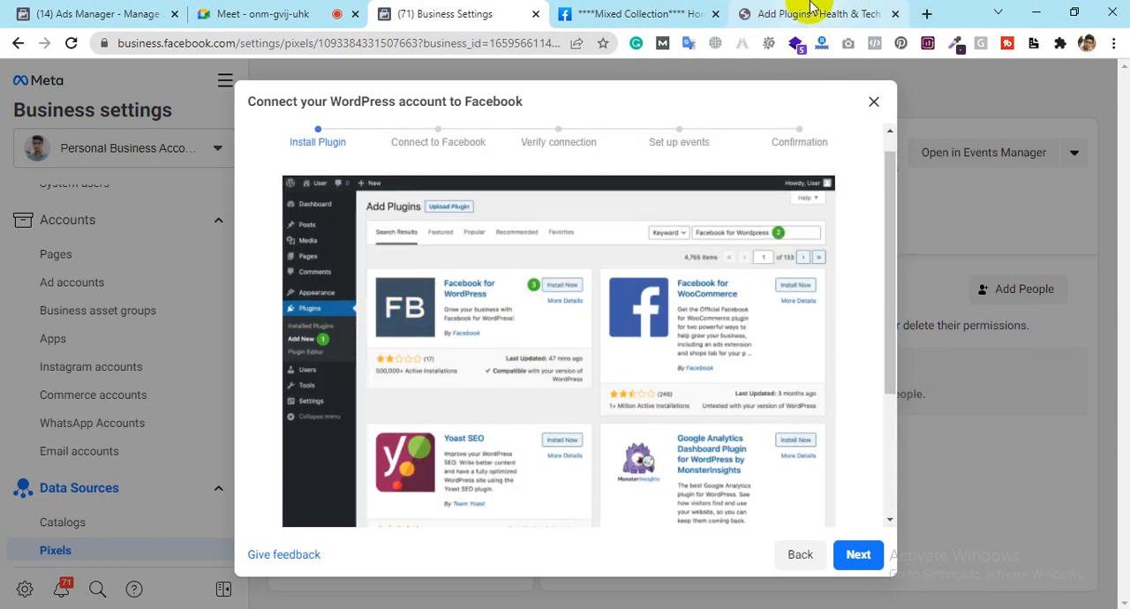
click(870, 13)
click(900, 160)
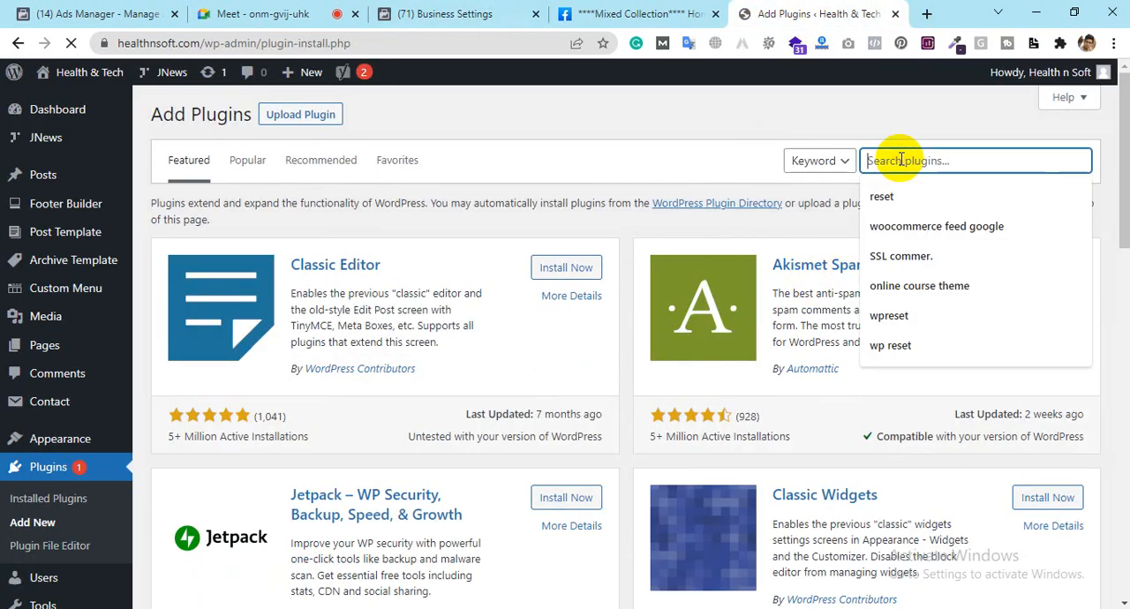
key(ctrl+v)
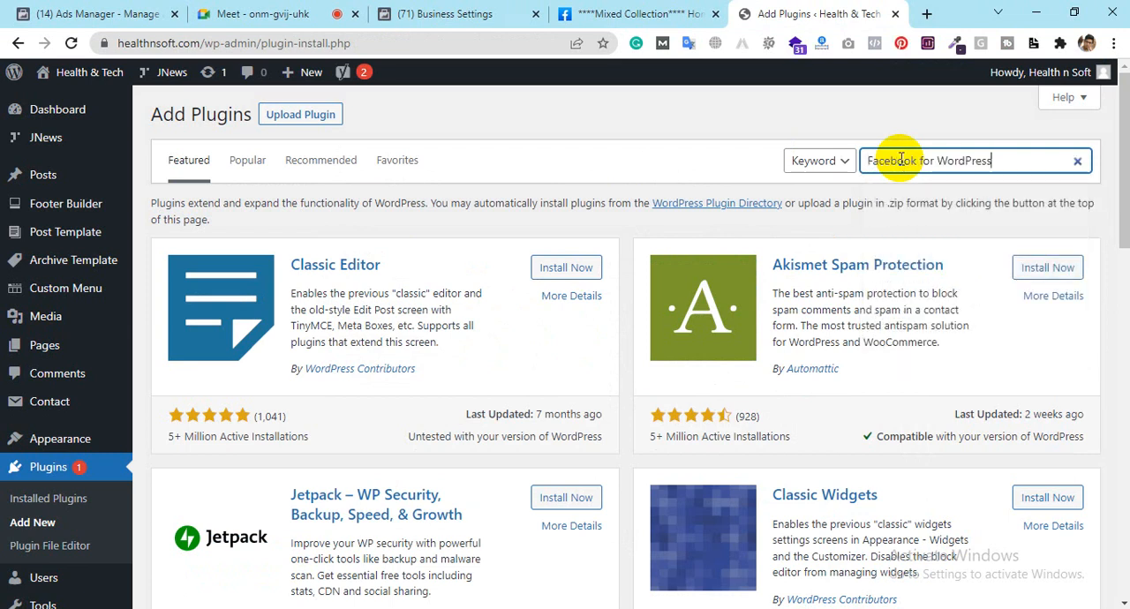
key(Return)
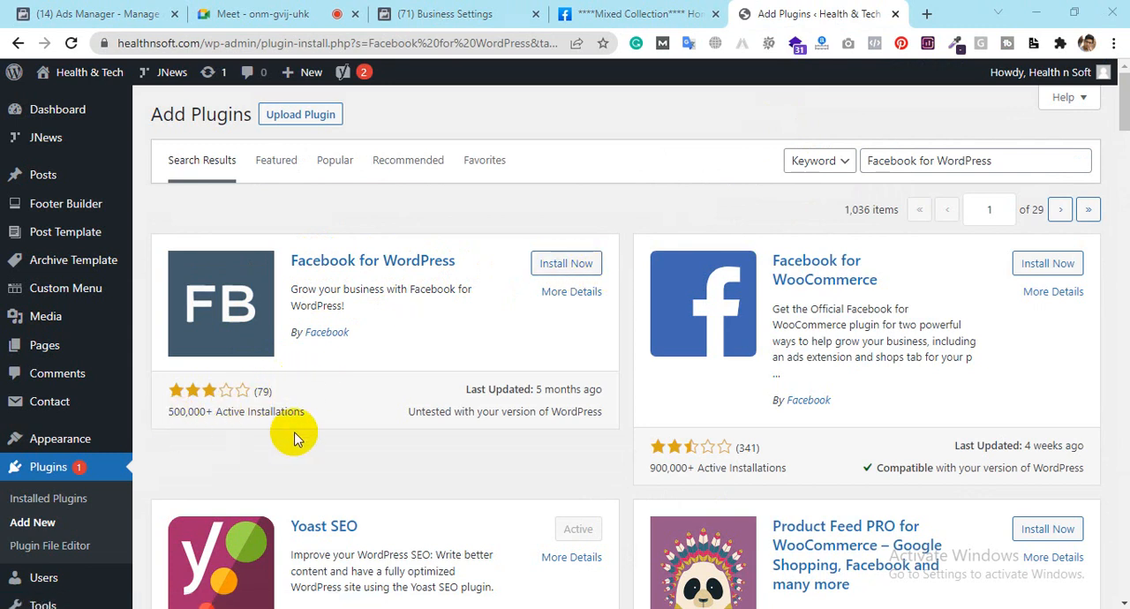
Step: Install and activate the Facebook for WordPress plugin, and look over the installed plugins list
click(548, 270)
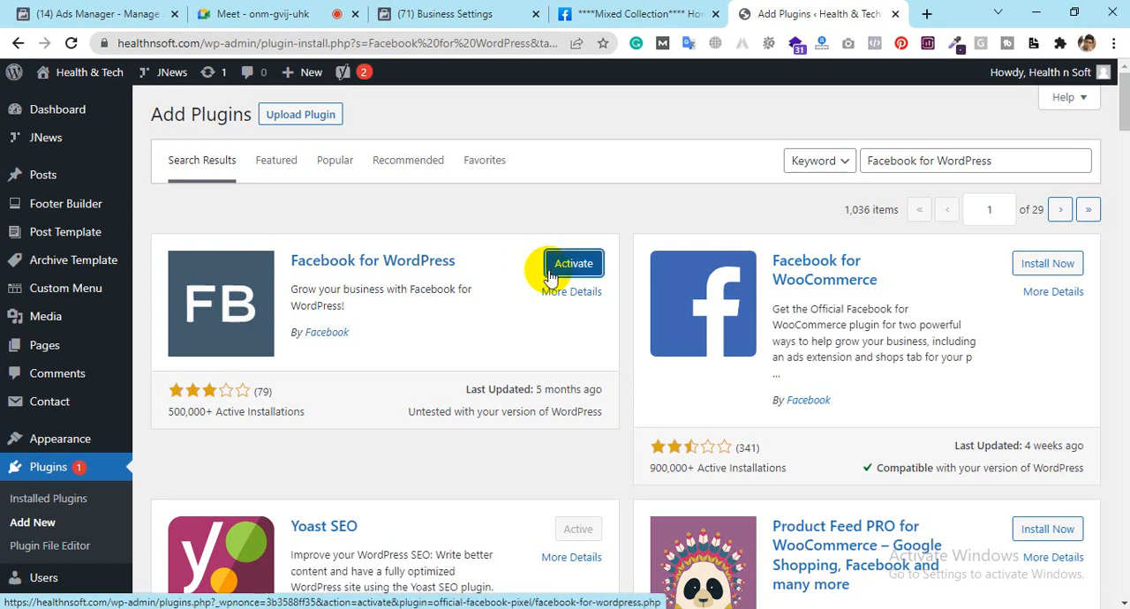
click(576, 272)
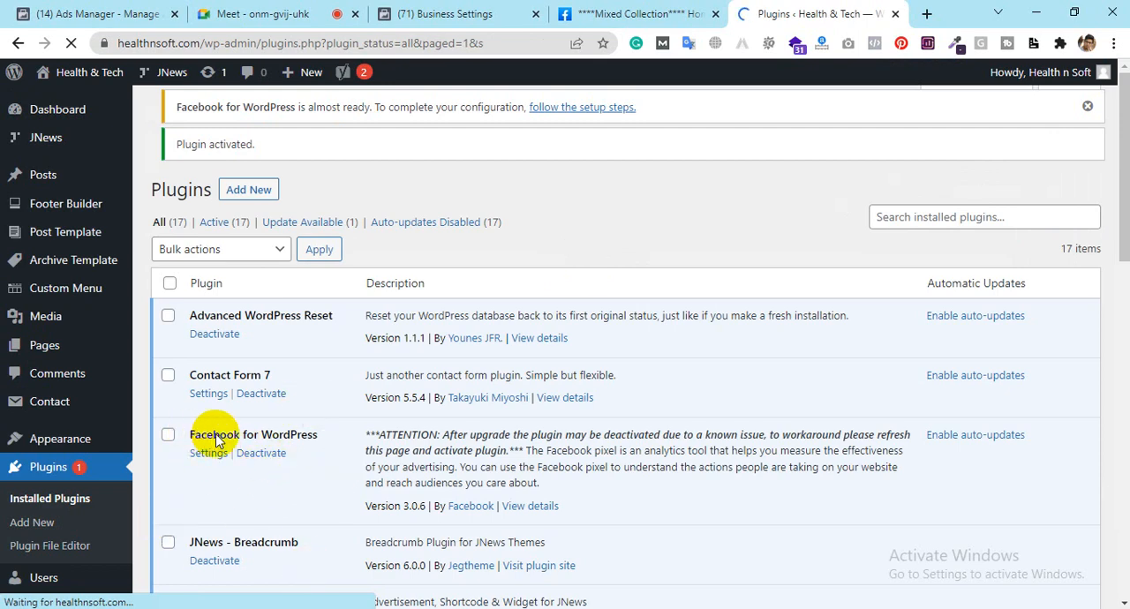
scroll(313, 435, down, 1)
scroll(312, 435, down, 10)
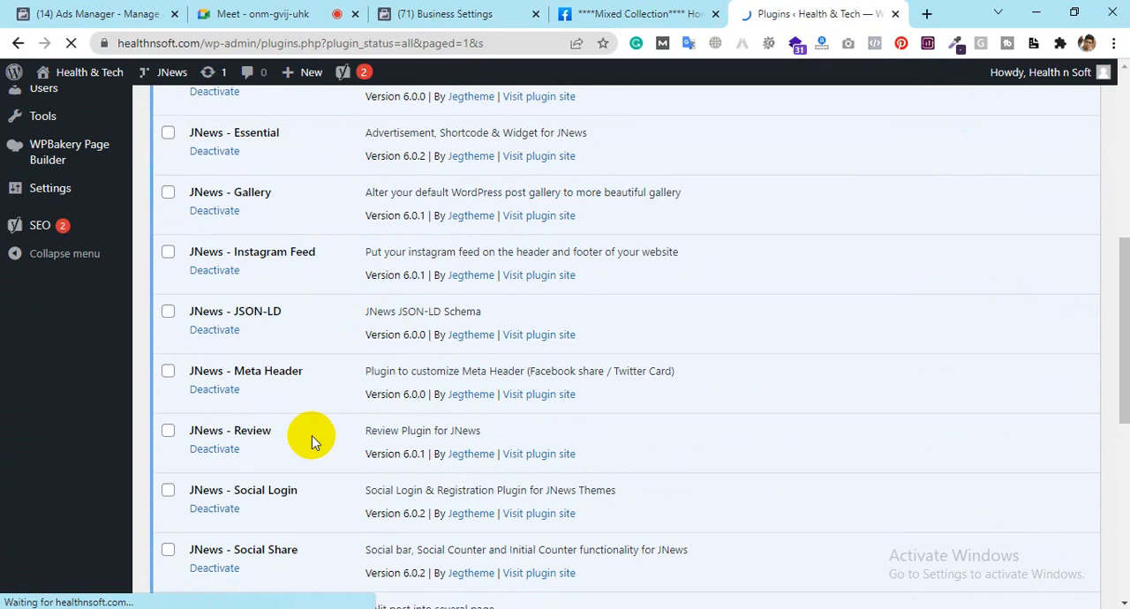
scroll(311, 435, up, 10)
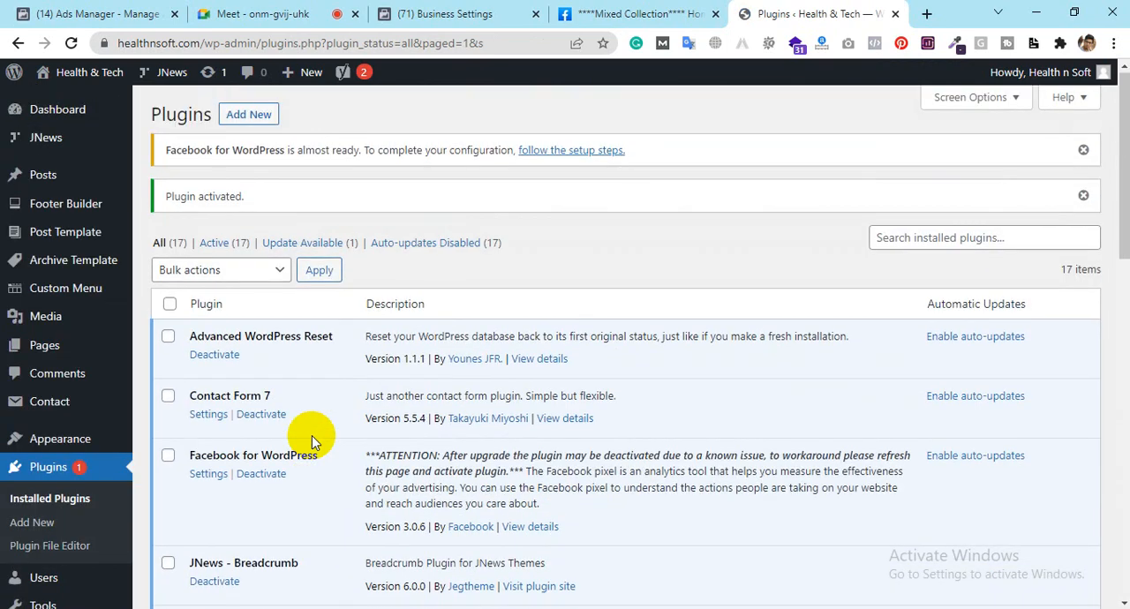
Step: Review the remaining plugin installation instructions in Business Settings and advance the WordPress setup to the Connect to Facebook stage
scroll(312, 435, down, 3)
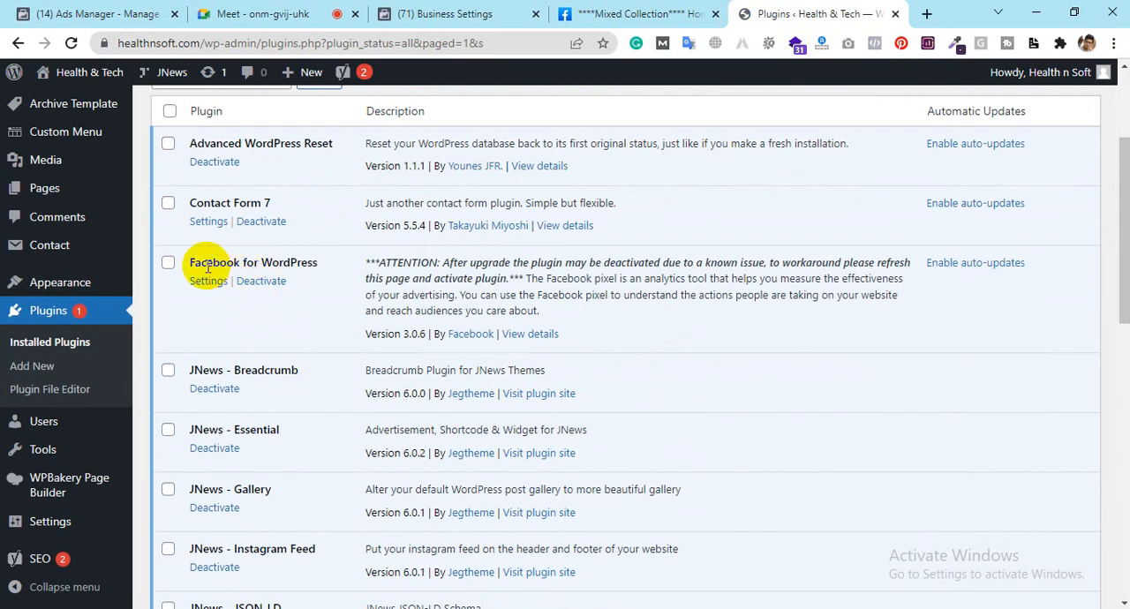
click(442, 13)
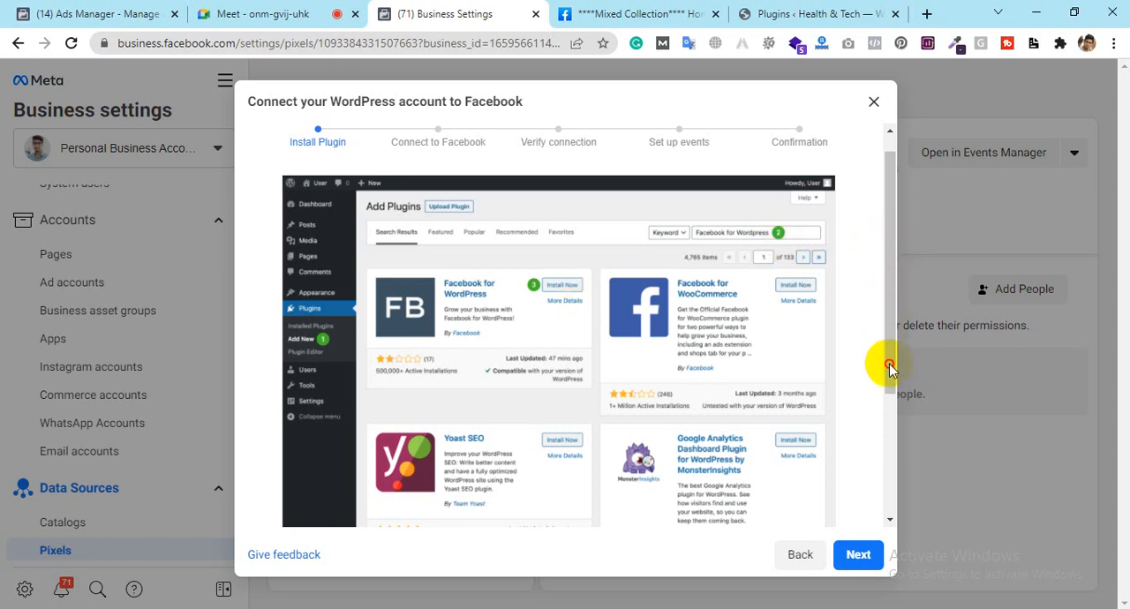
scroll(874, 462, up, 1)
drag(889, 365, 892, 542)
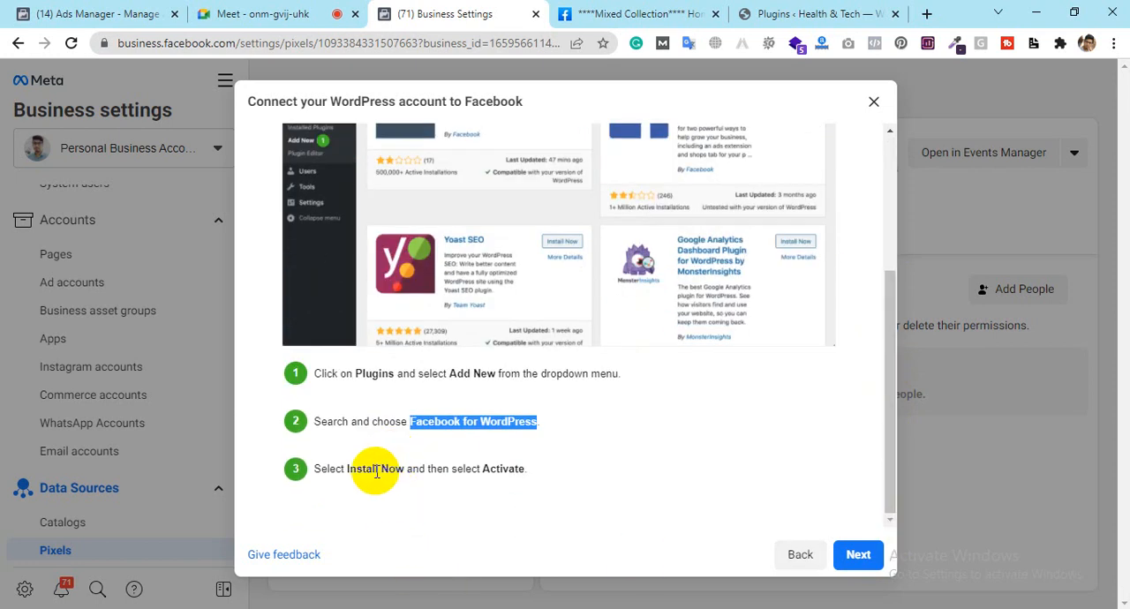
click(859, 561)
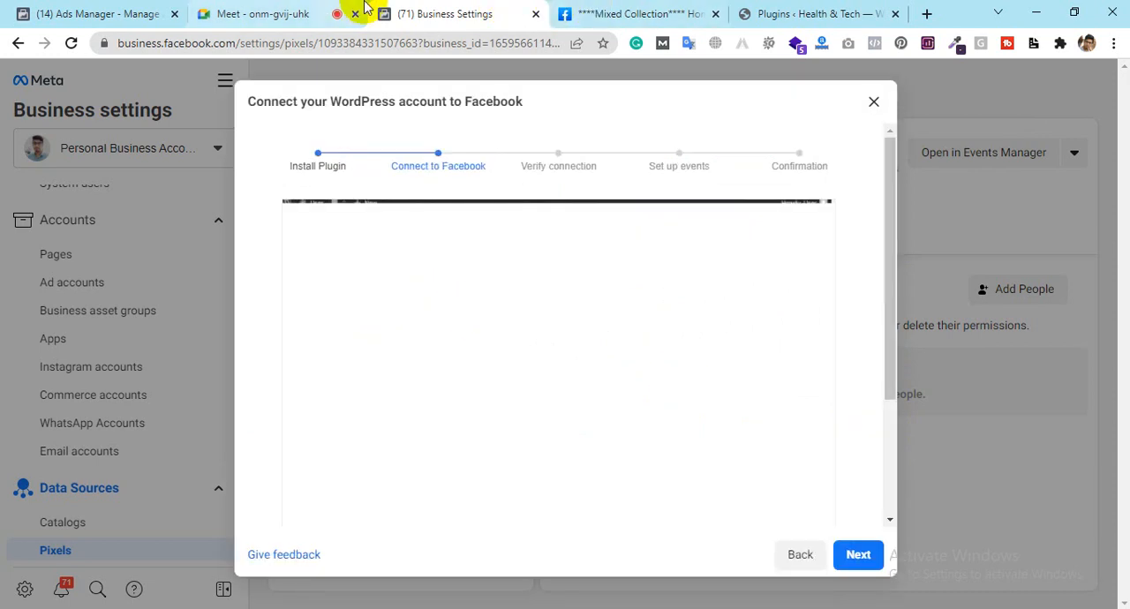
Step: Open the Facebook for WordPress plugin's settings in WordPress and read the Connect to Facebook instructions in Business Settings
click(786, 13)
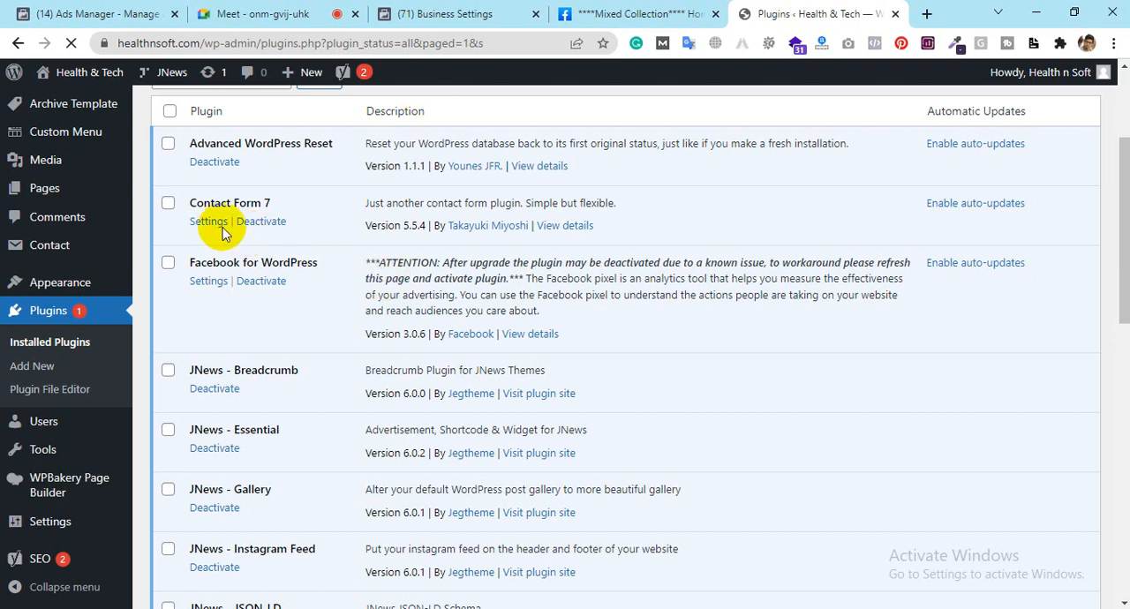
click(208, 284)
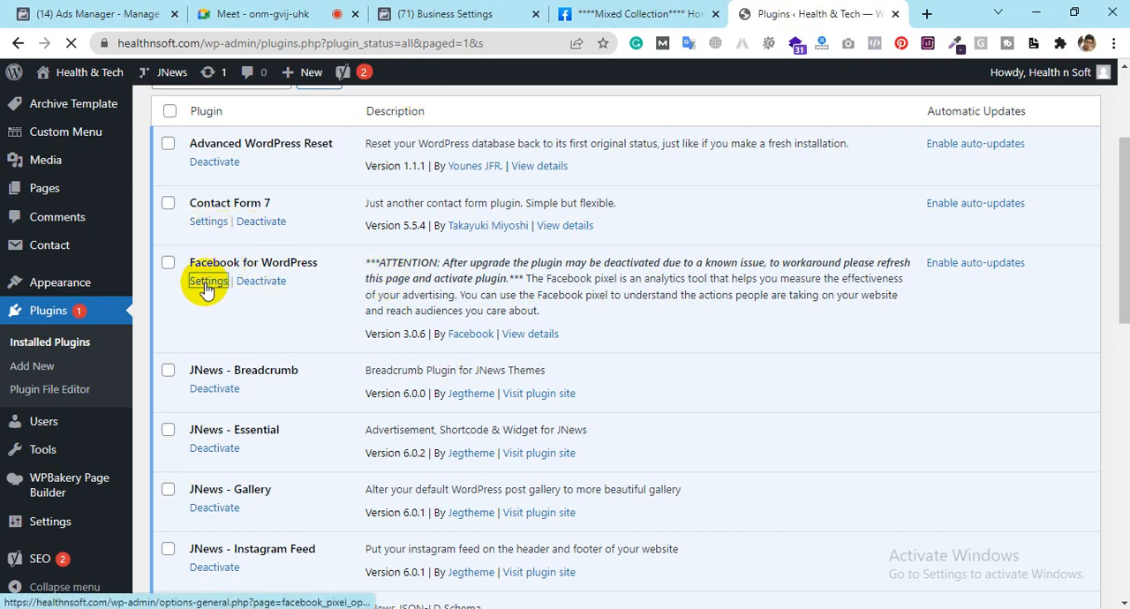
click(465, 13)
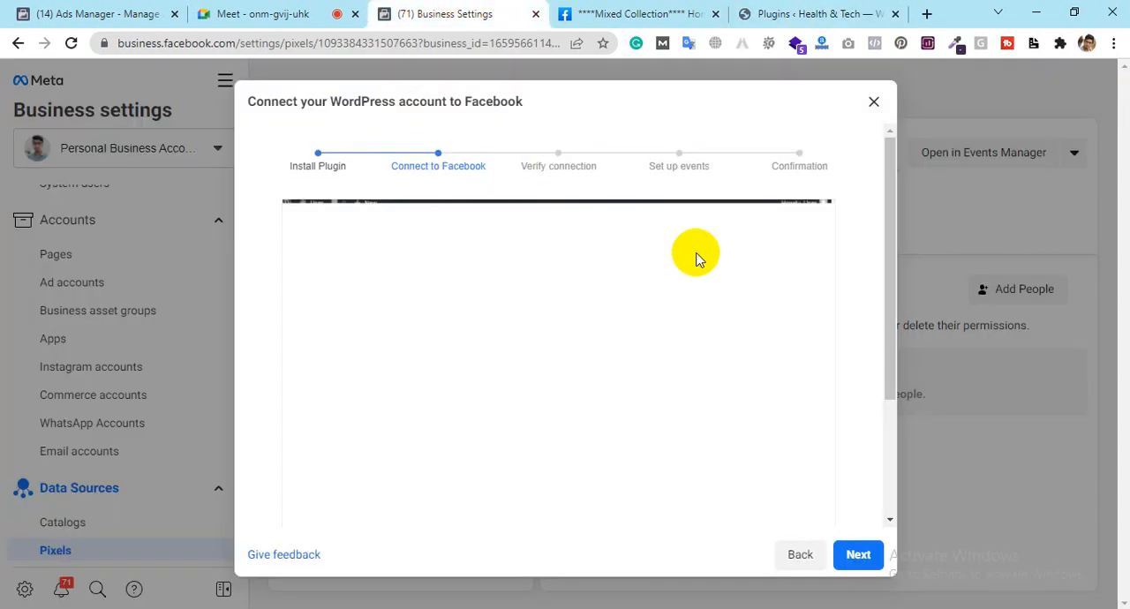
click(893, 199)
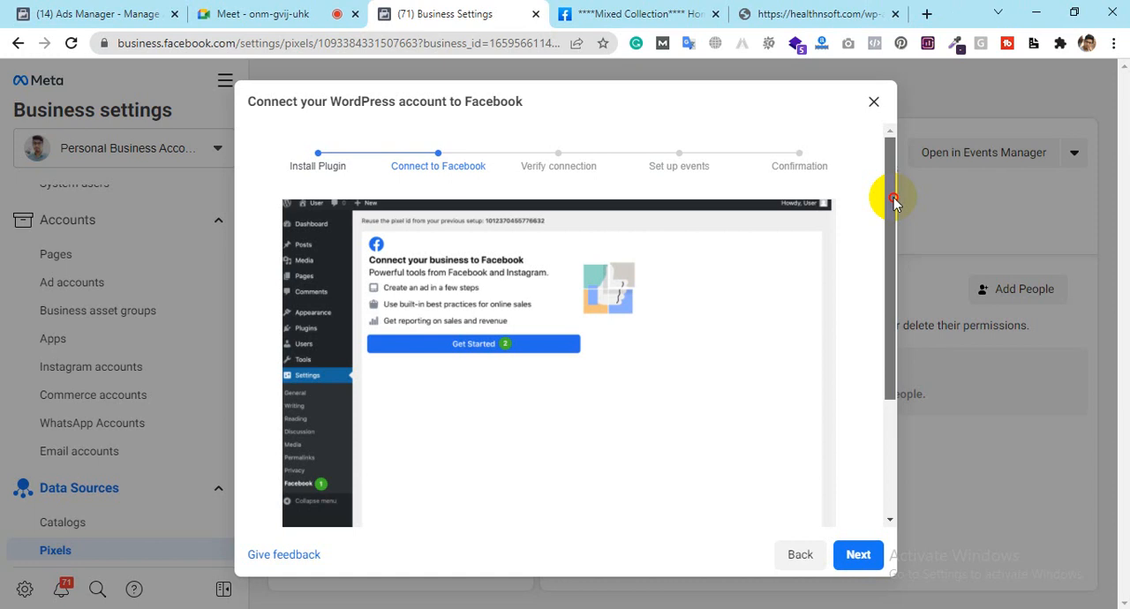
drag(893, 199, 903, 322)
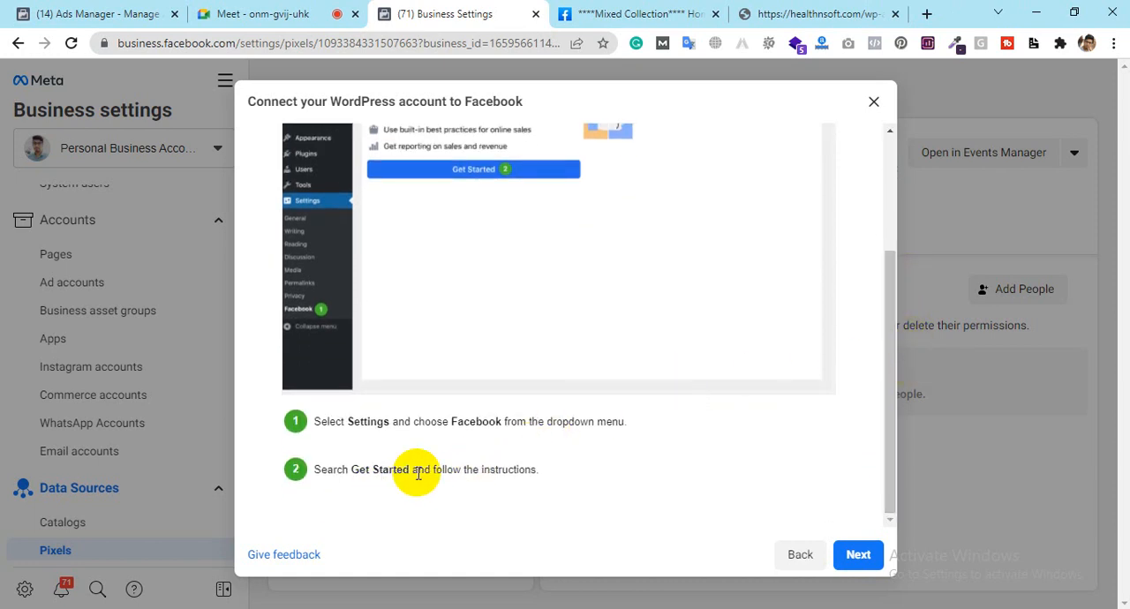
Step: Start connecting the business to Facebook from the WordPress pixel settings and move the login window aside
click(769, 13)
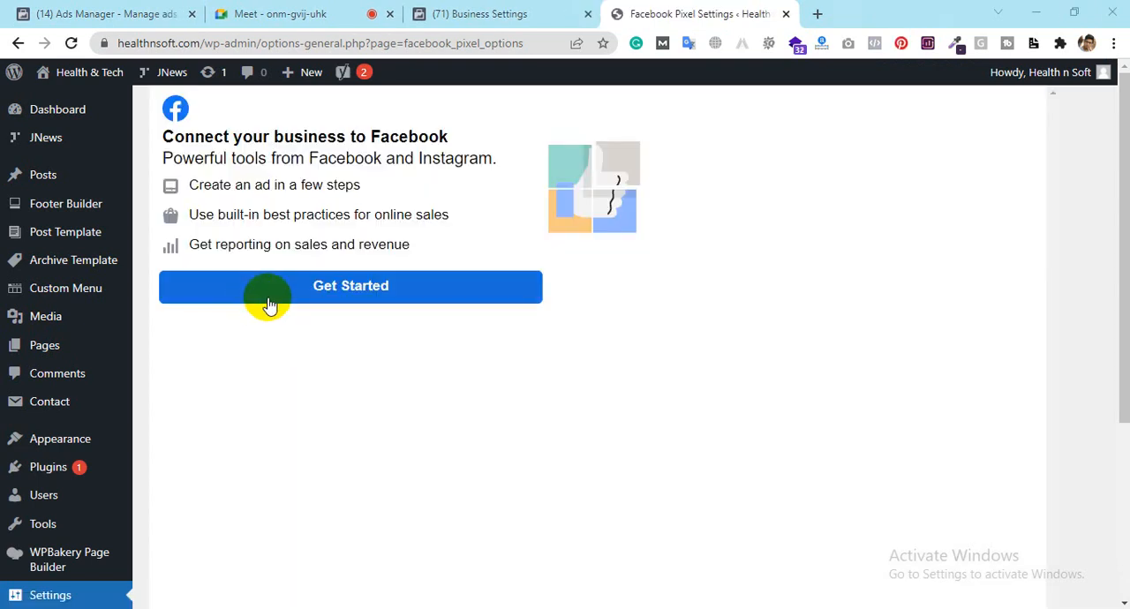
click(333, 292)
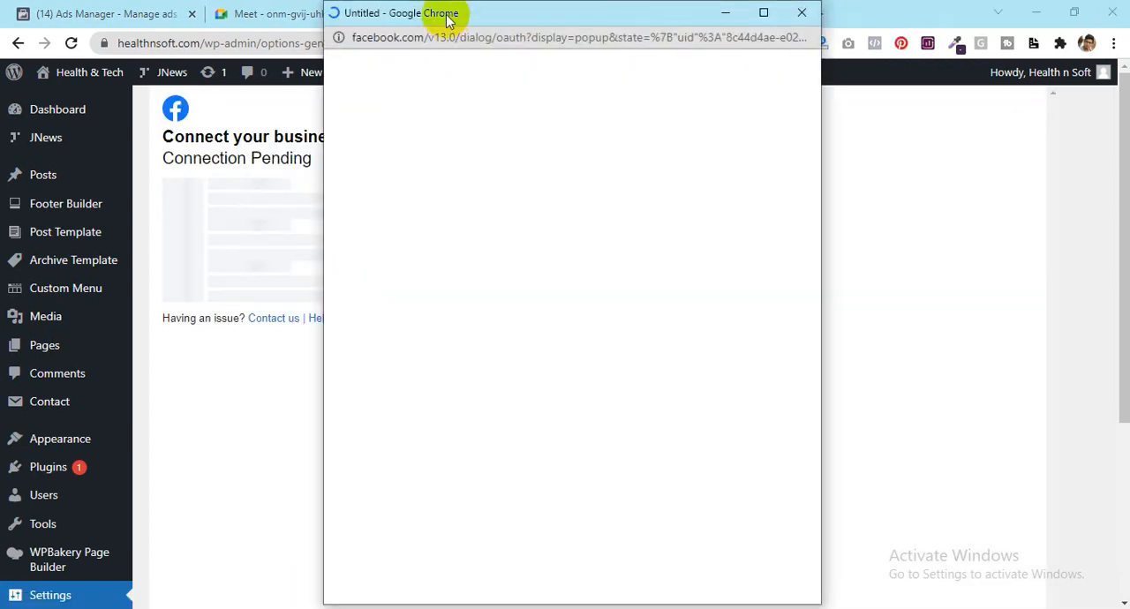
drag(446, 20, 678, 38)
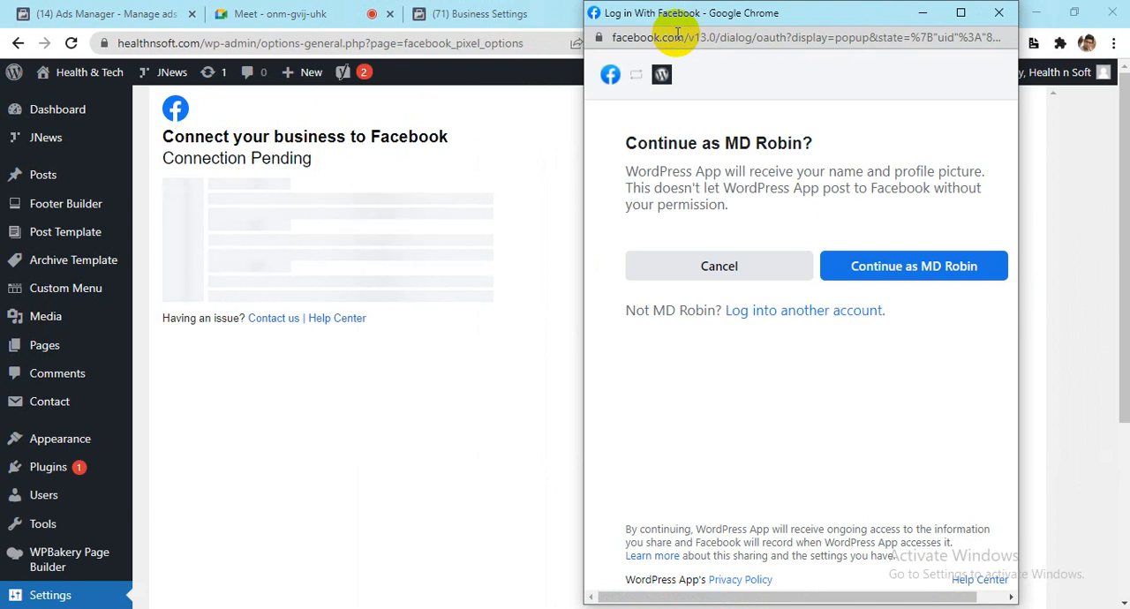
Step: Recheck the Connect to Facebook instructions in Business Settings and advance the setup to the Verify connection stage
click(479, 13)
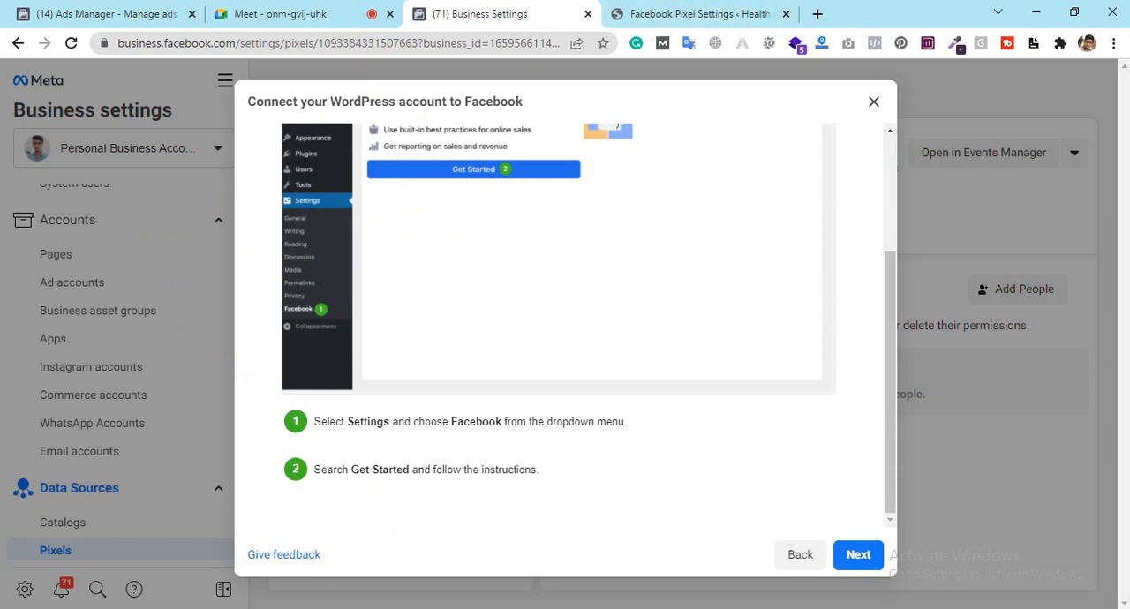
mouse_move(356, 595)
click(499, 549)
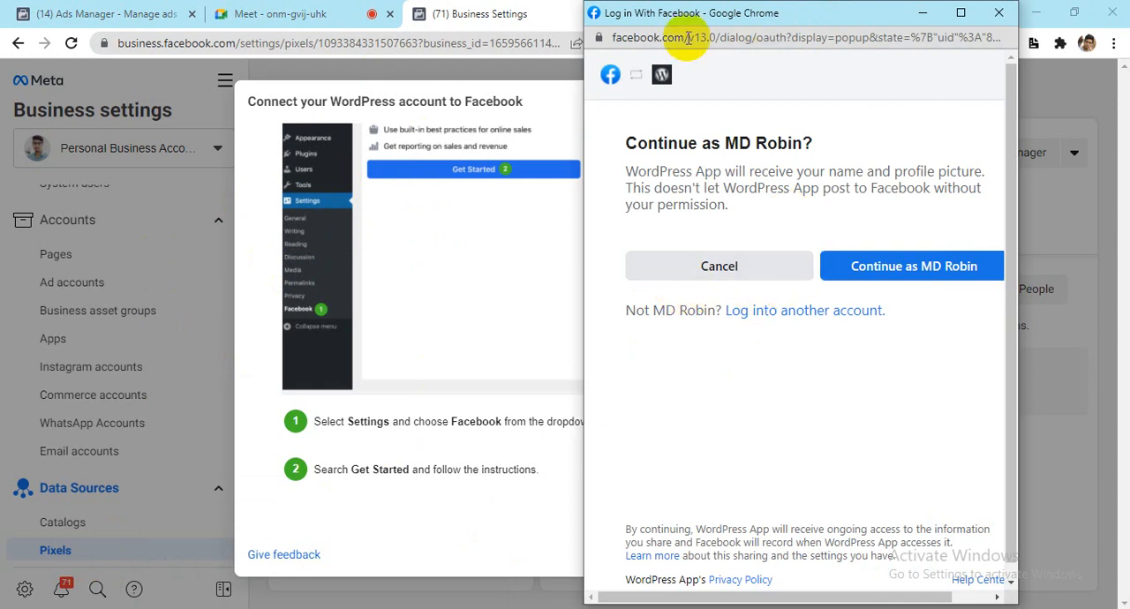
click(487, 14)
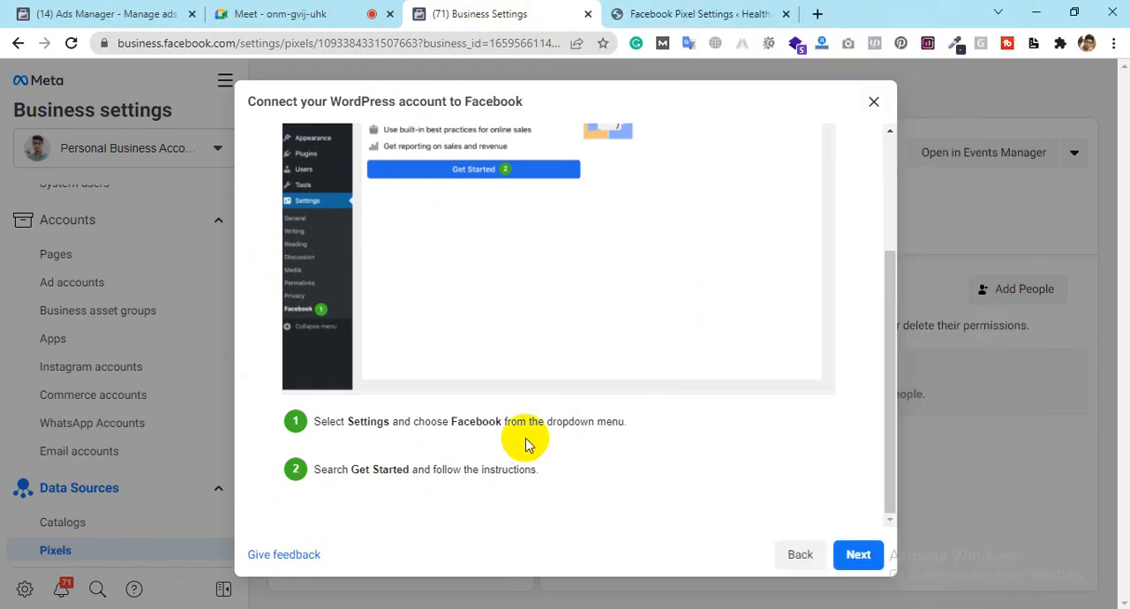
scroll(525, 438, up, 3)
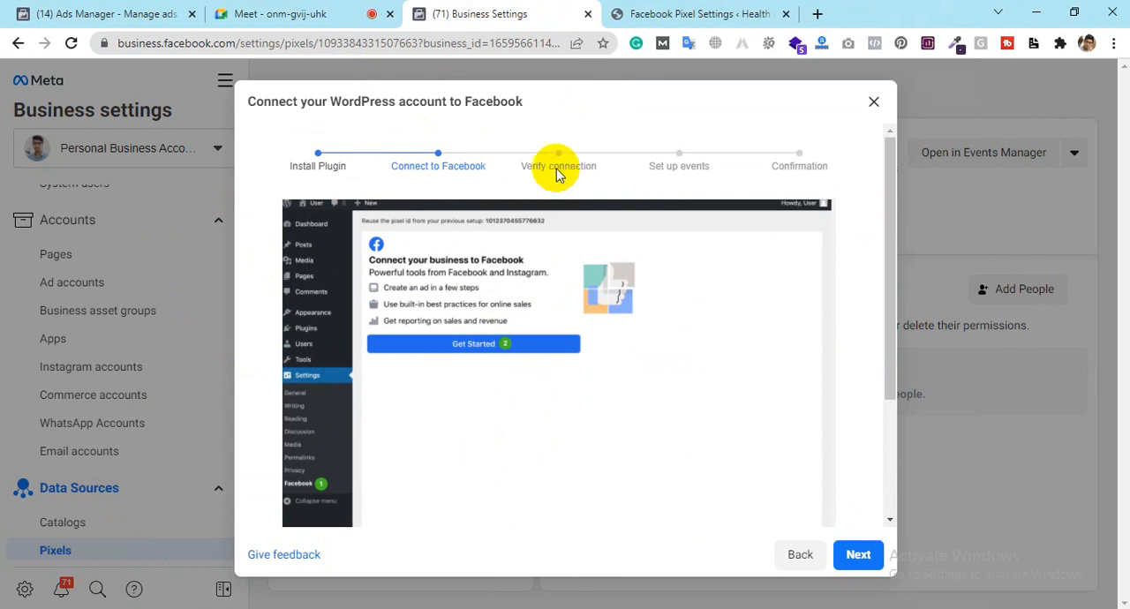
click(867, 552)
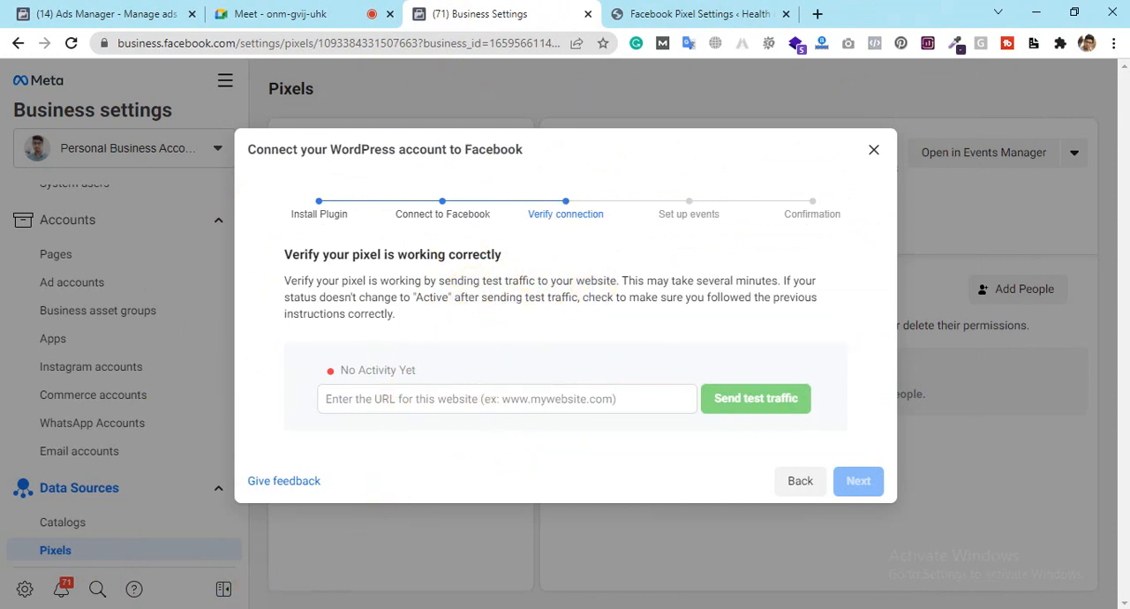
Step: Continue the Facebook login with the current account and accept connecting the WordPress App to Facebook
mouse_move(320, 608)
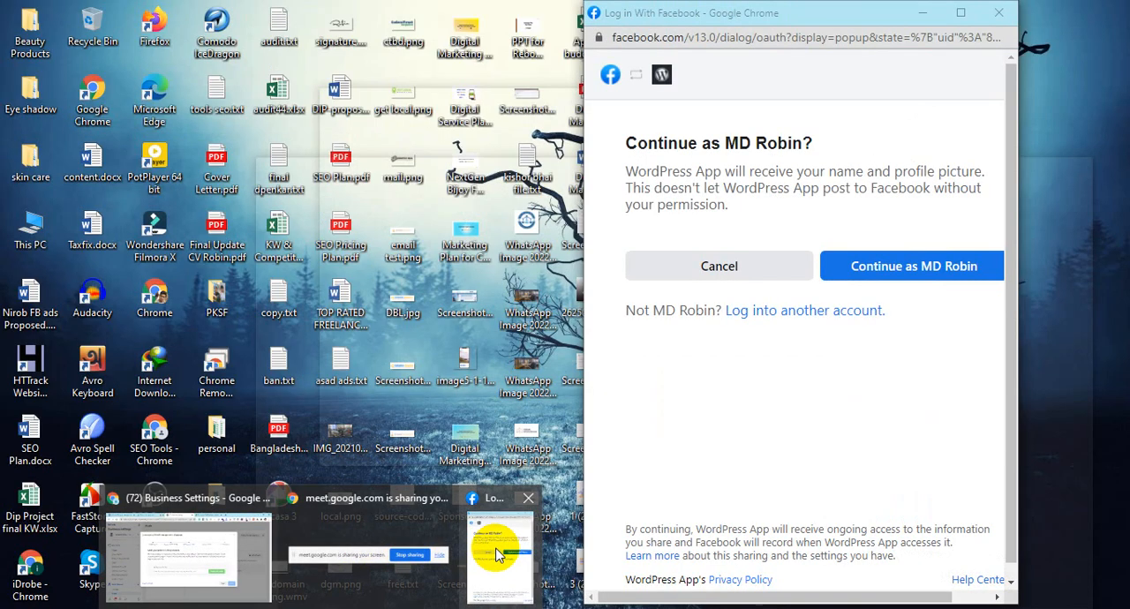
click(497, 554)
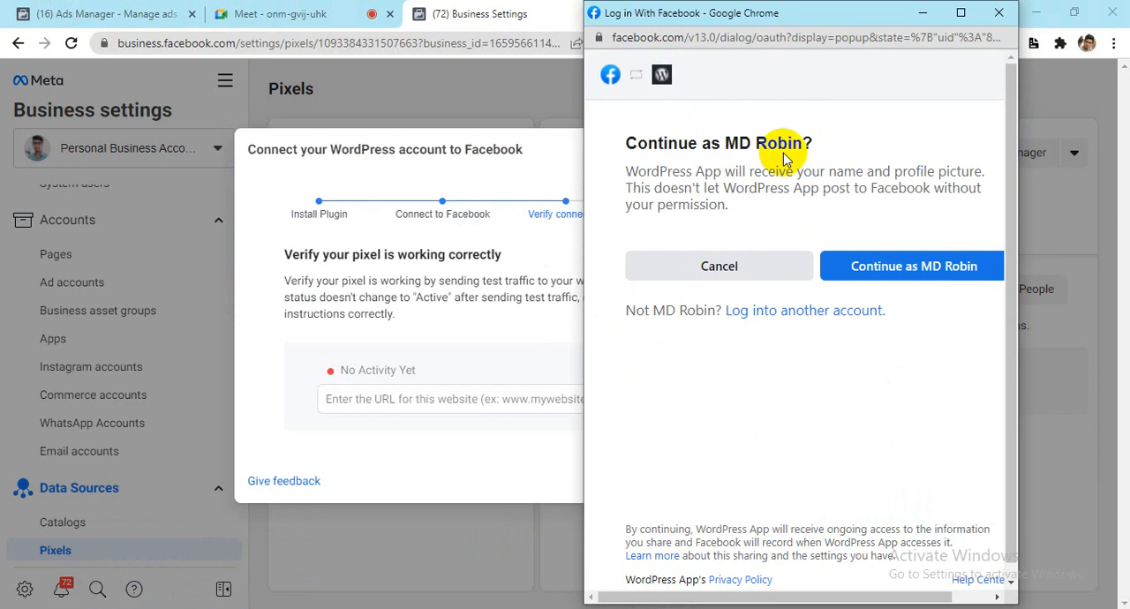
drag(726, 150, 844, 144)
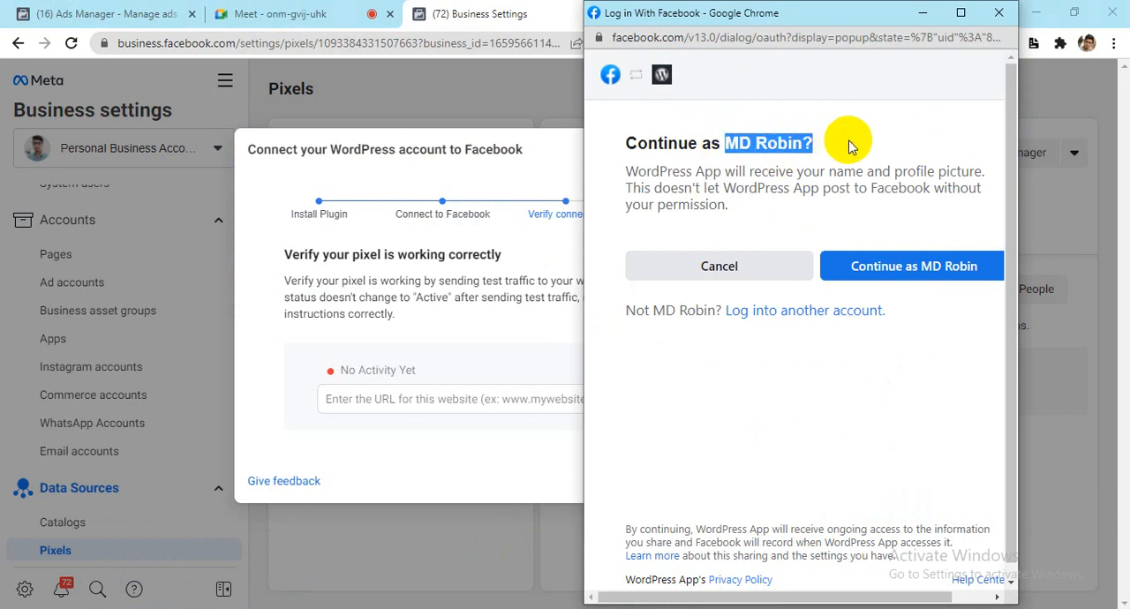
click(845, 143)
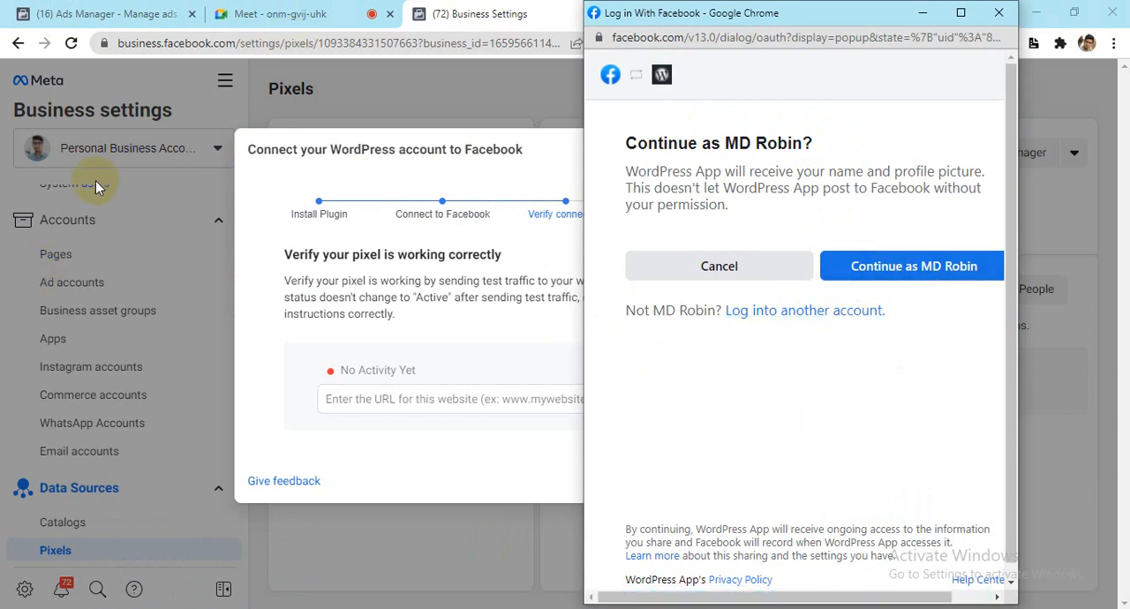
click(911, 269)
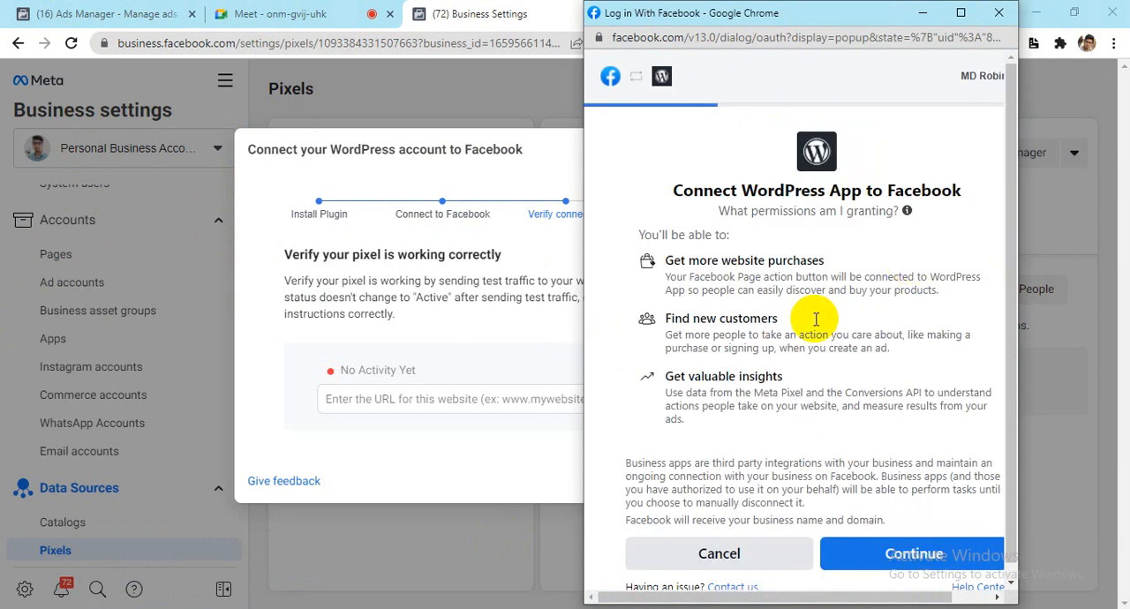
scroll(825, 201, down, 1)
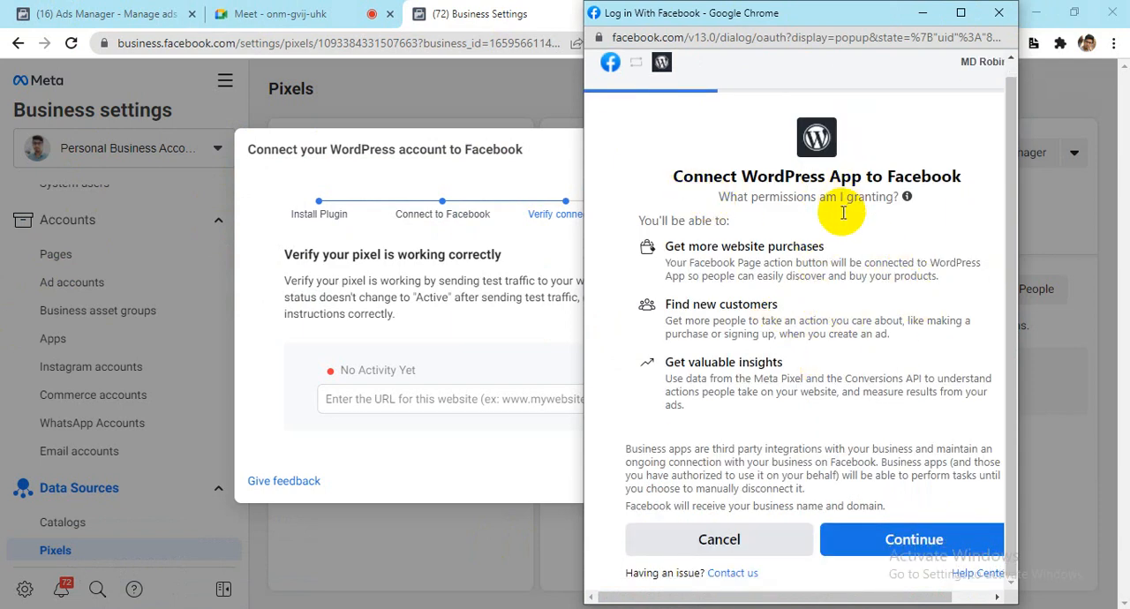
click(887, 539)
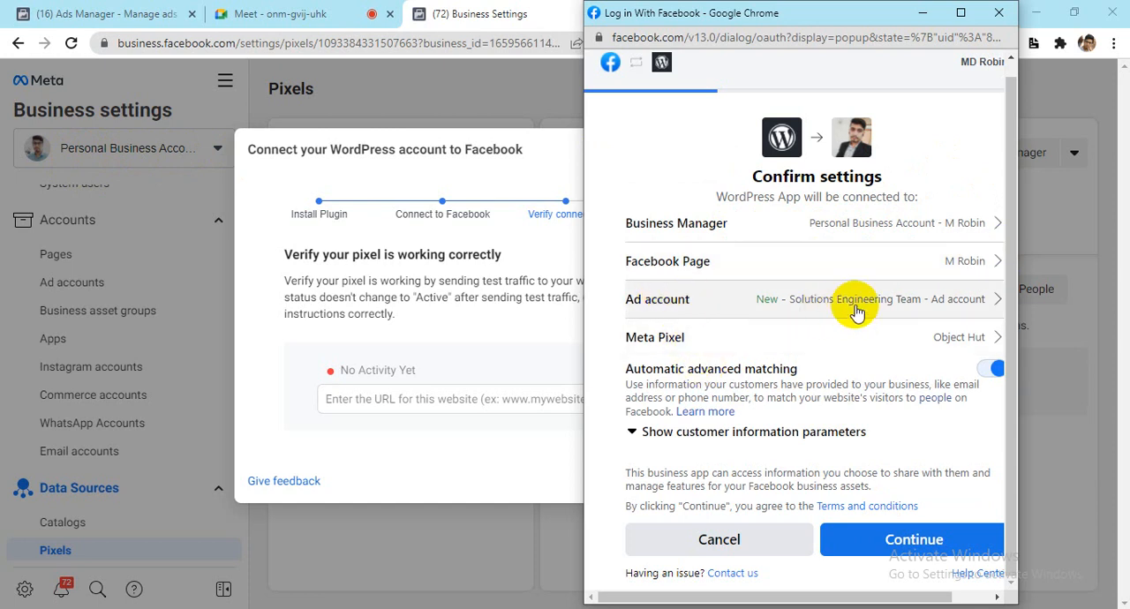
Step: Try to choose Health n Soft as the Meta Pixel for the WordPress connection
click(990, 346)
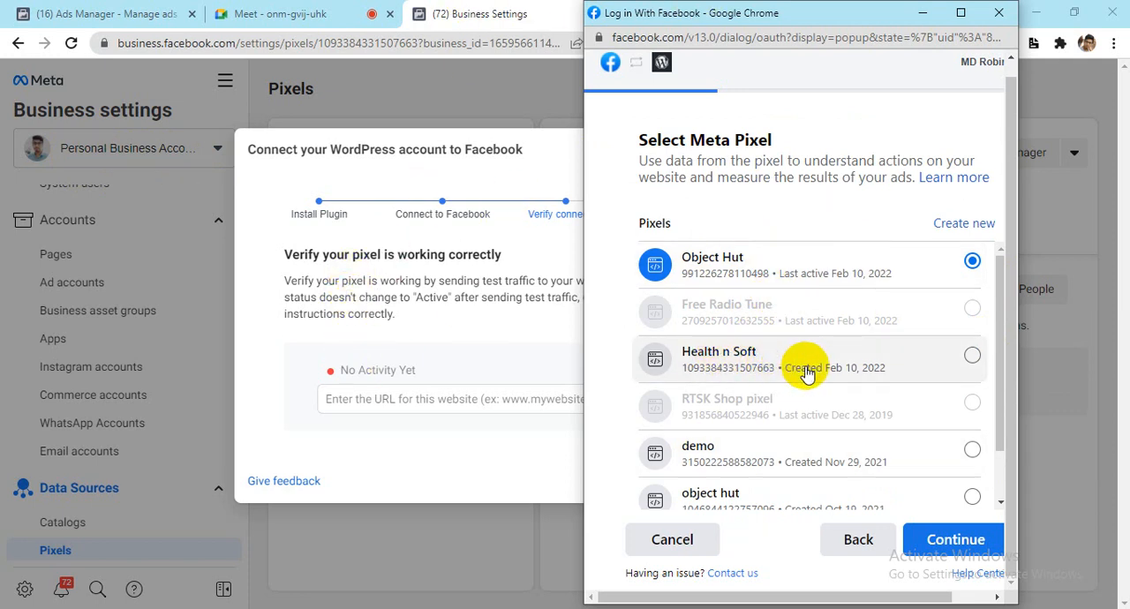
click(756, 354)
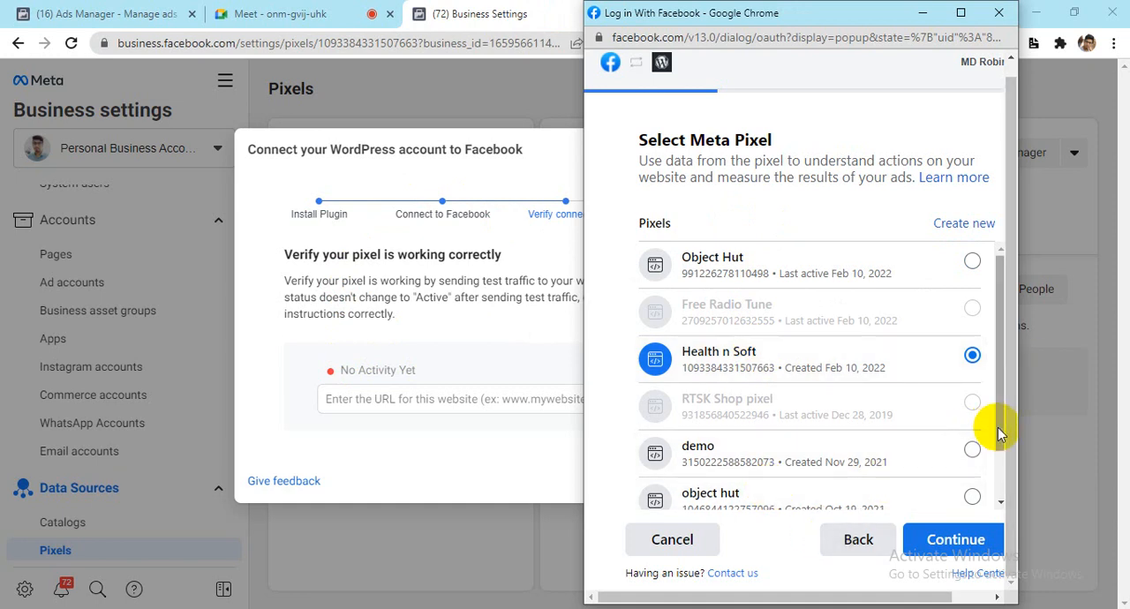
click(864, 547)
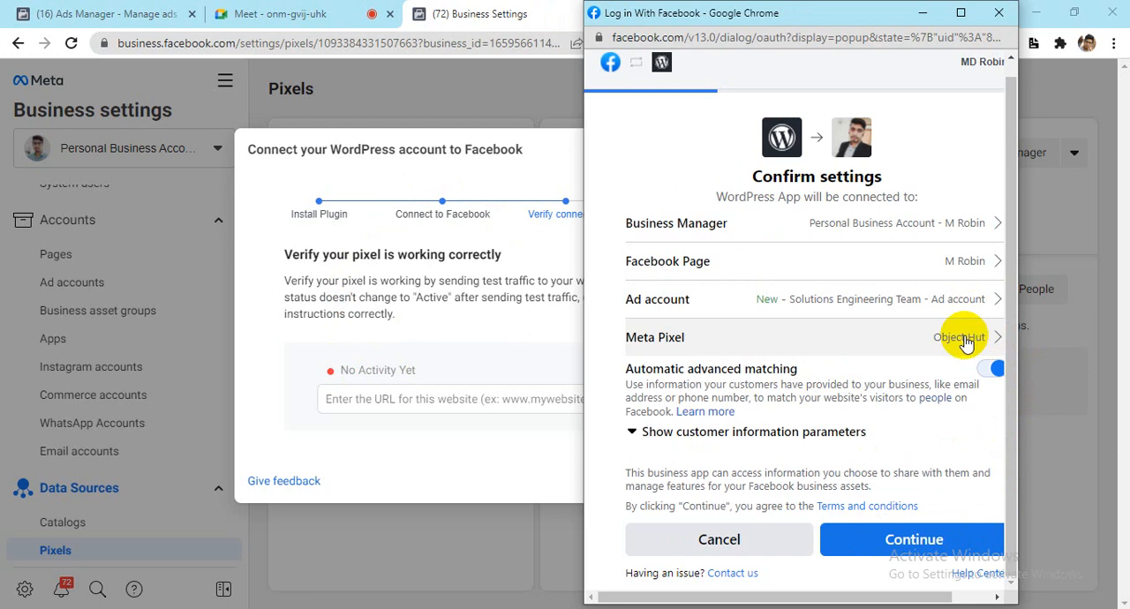
Step: Look over the ad accounts offered for the WordPress connection and return to the settings confirmation
click(887, 310)
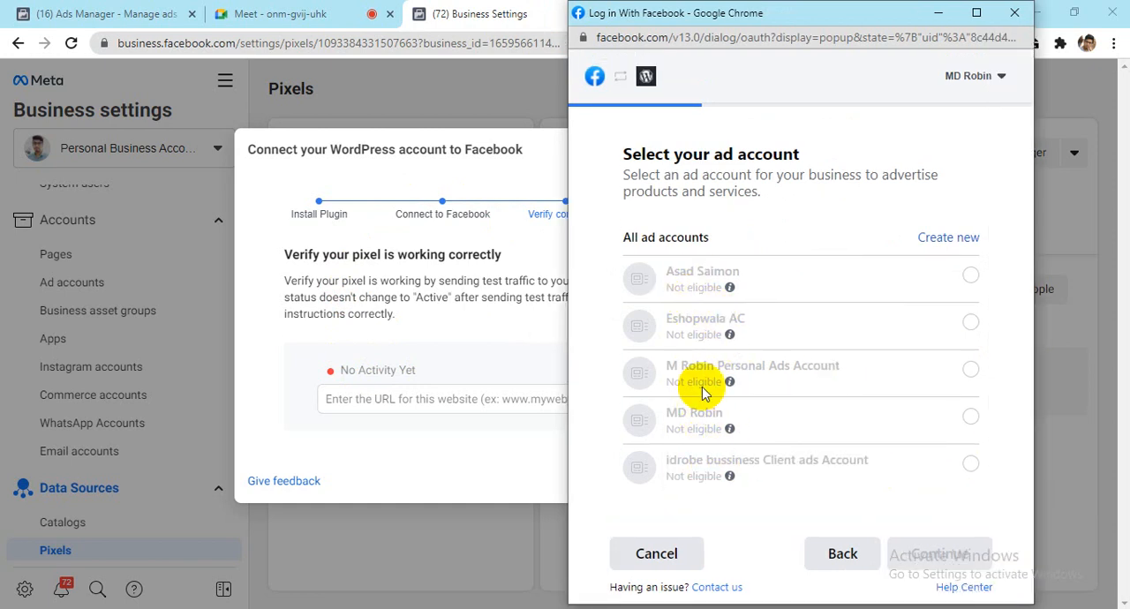
mouse_move(703, 456)
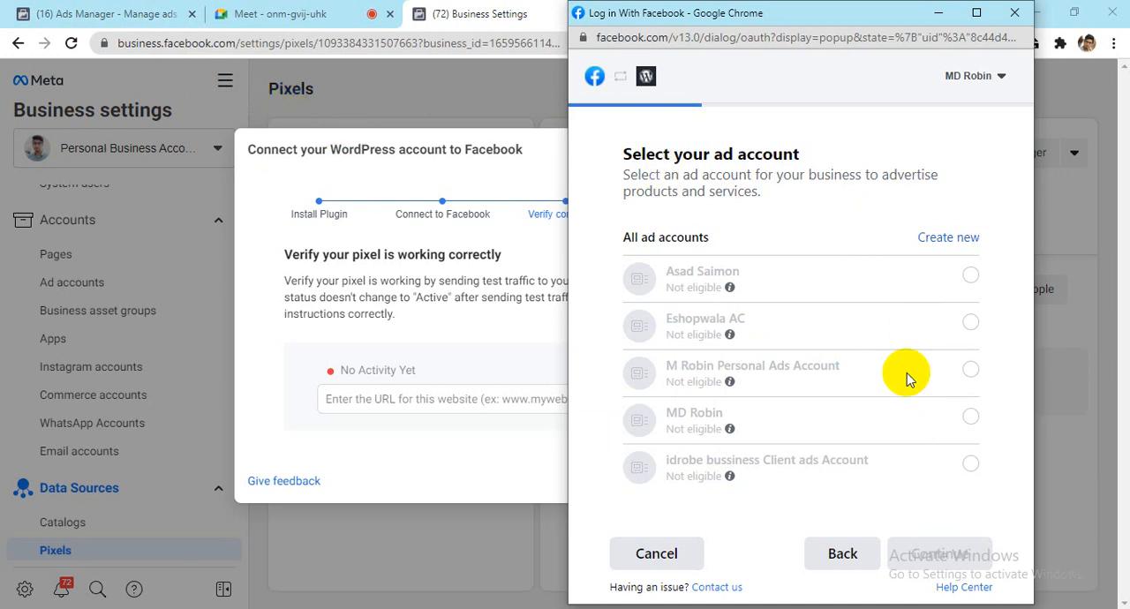
mouse_move(825, 485)
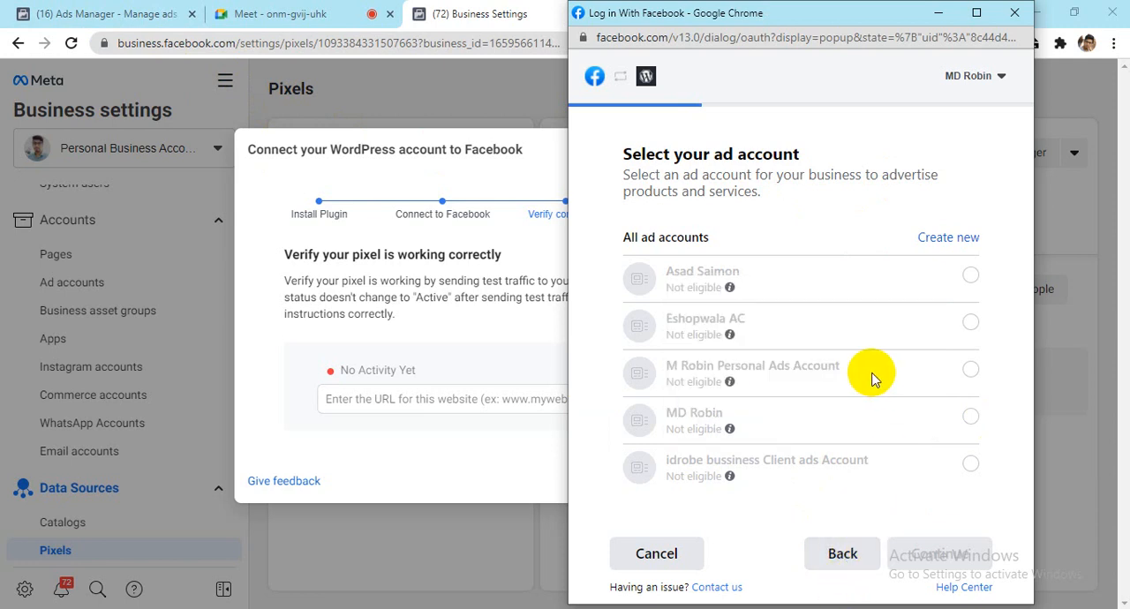
click(840, 556)
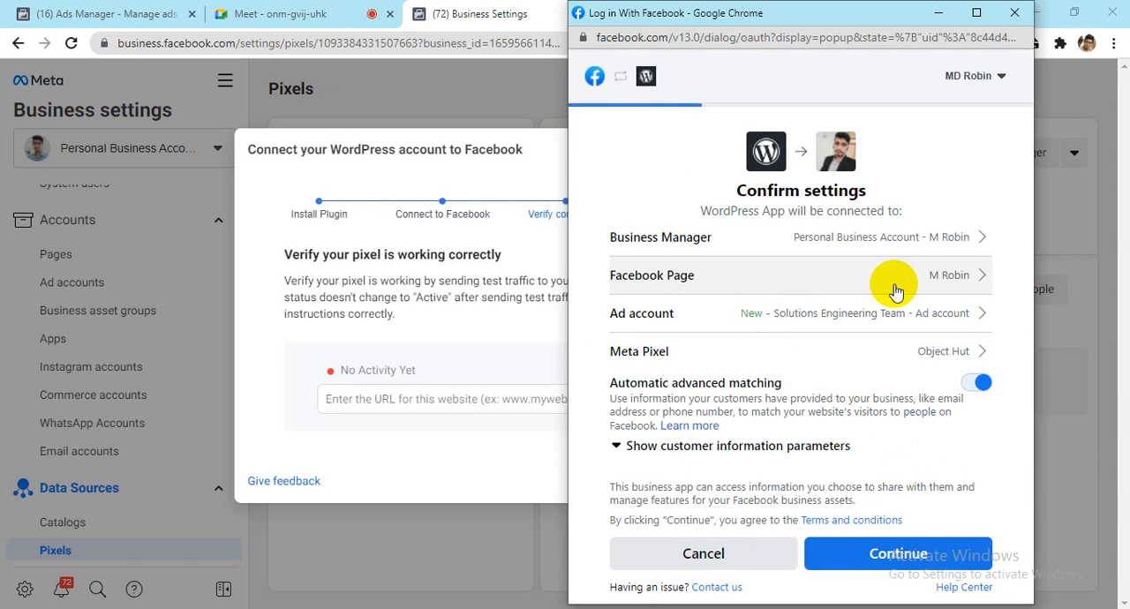
Step: Try to choose Digital Versity as the Facebook Page for the WordPress connection
click(896, 291)
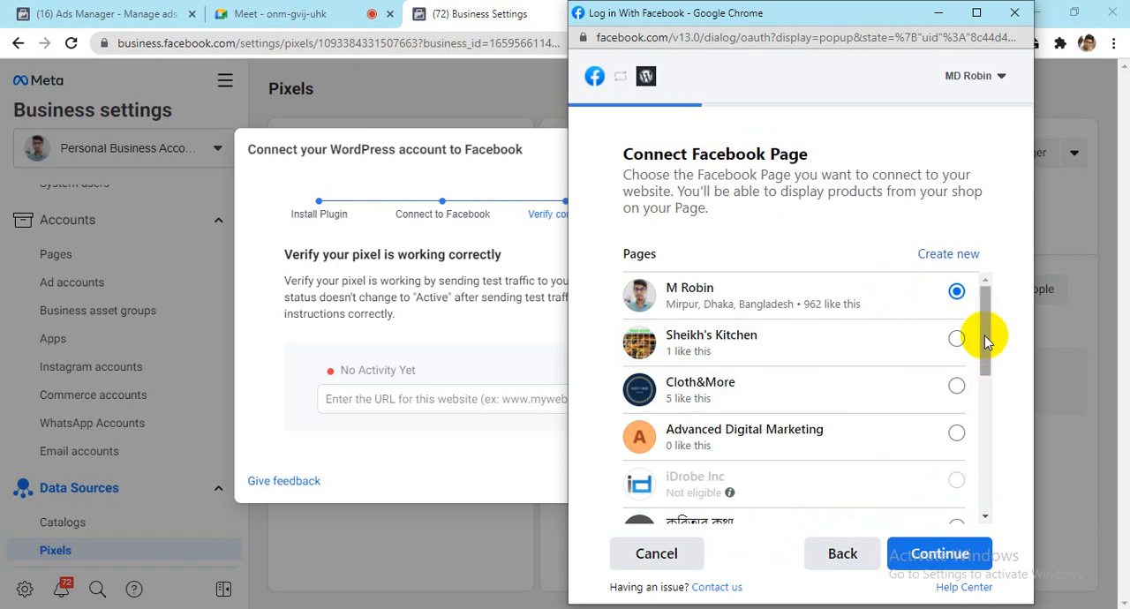
drag(984, 332, 987, 488)
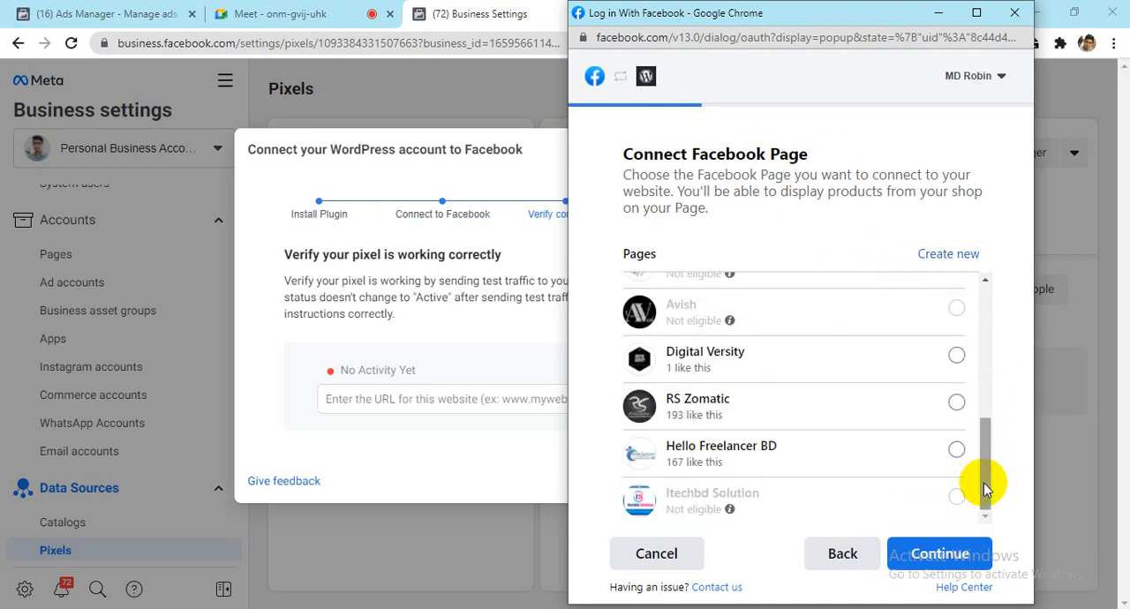
click(957, 356)
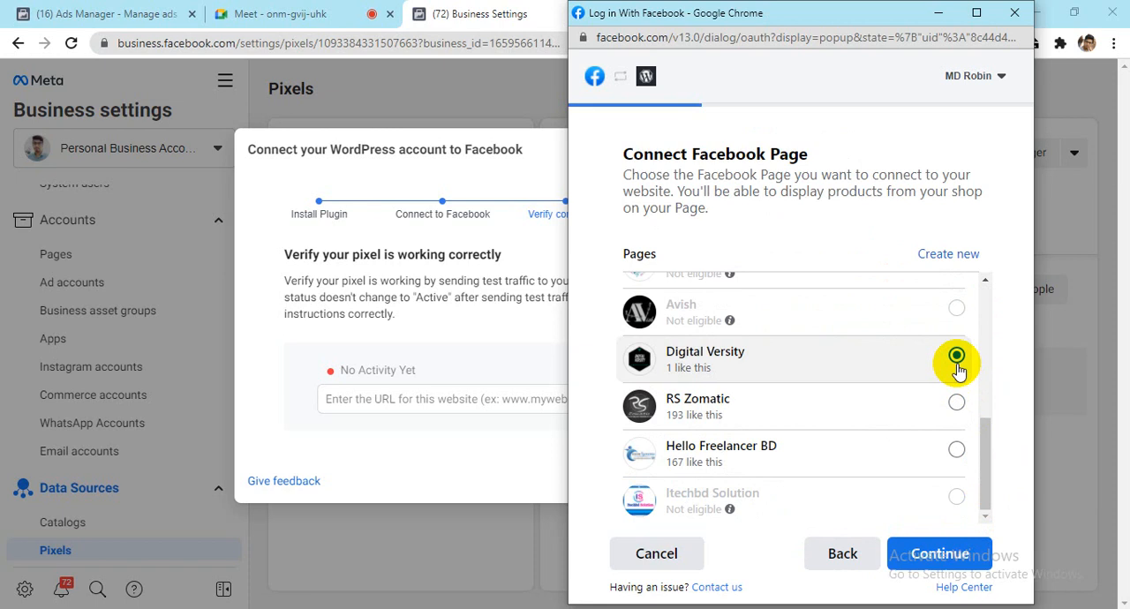
click(872, 563)
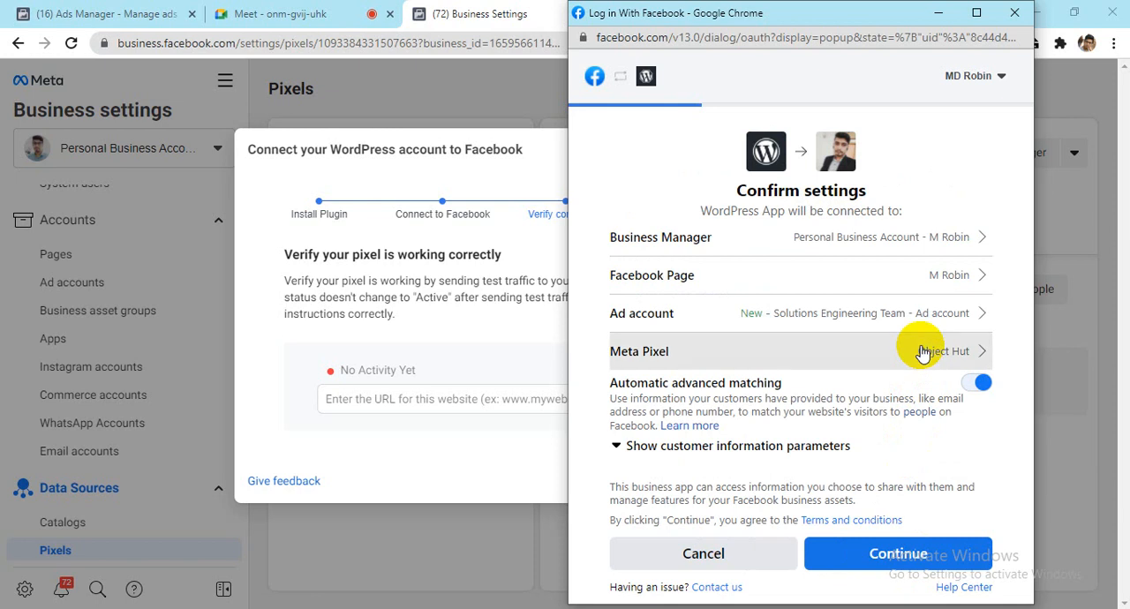
Step: Try to set Health n Soft as the Meta Pixel in the WordPress connection settings
click(922, 353)
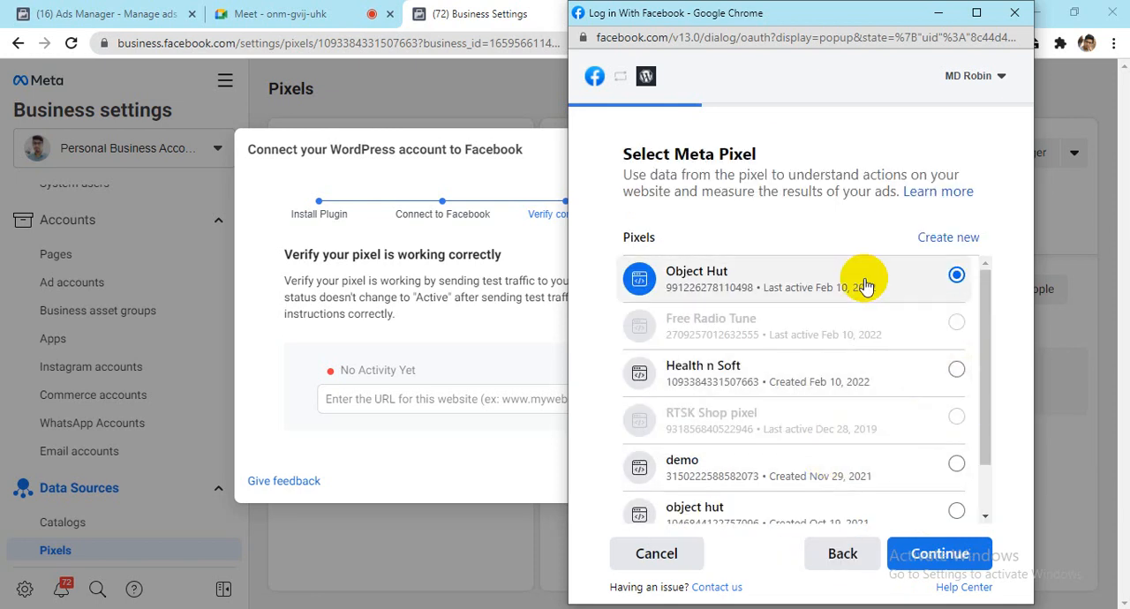
click(951, 371)
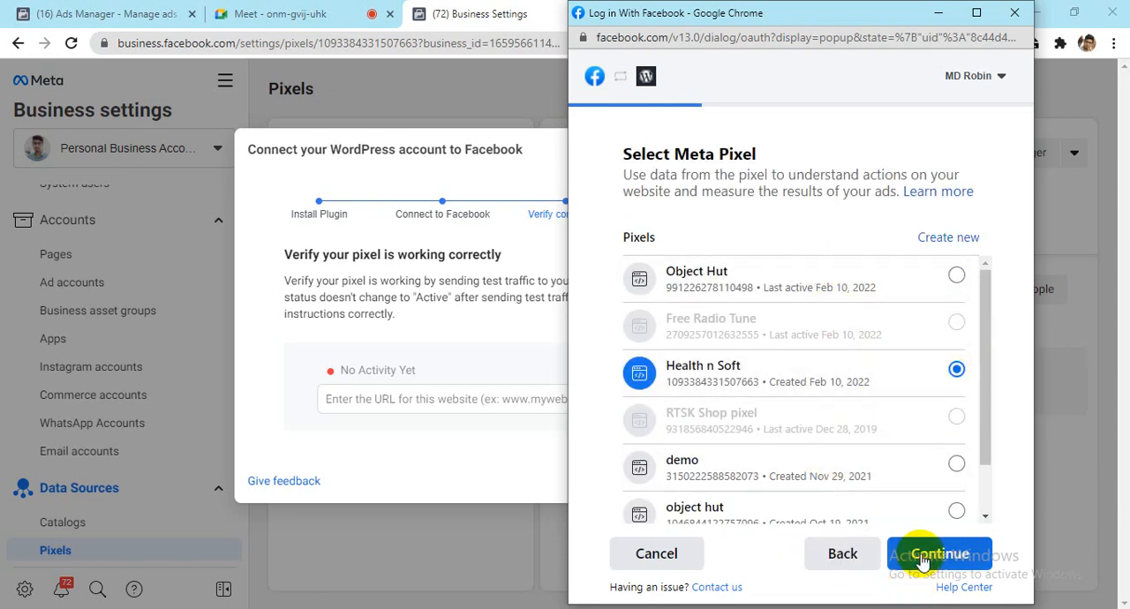
scroll(973, 444, down, 2)
click(982, 561)
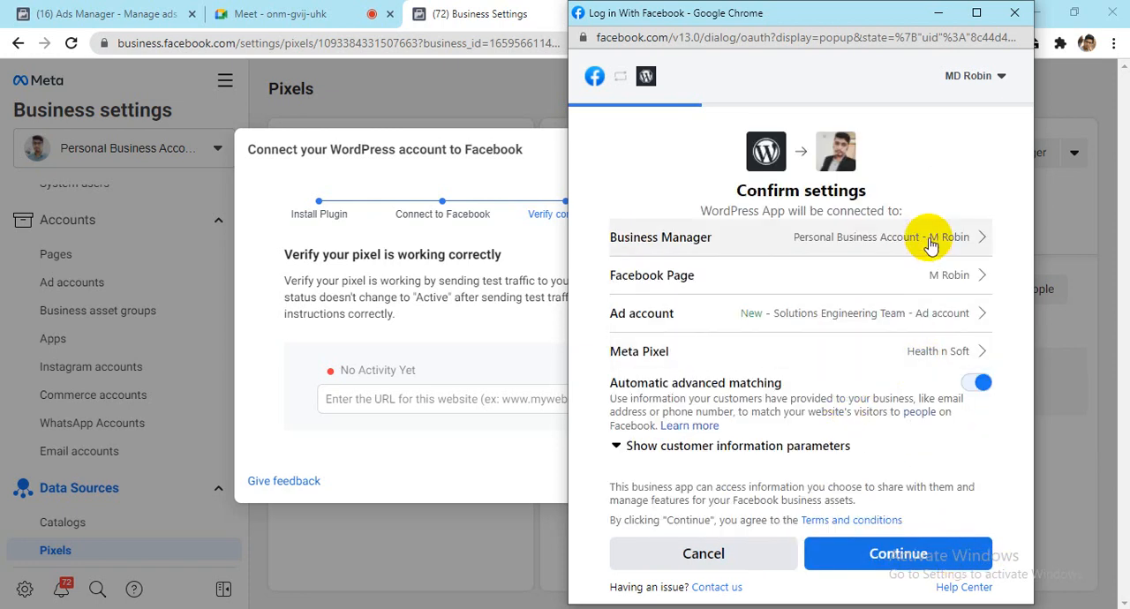
Step: Try to connect the Digital Versity Facebook Page to WordPress and go back from the ad account selection
click(940, 281)
drag(987, 292, 998, 433)
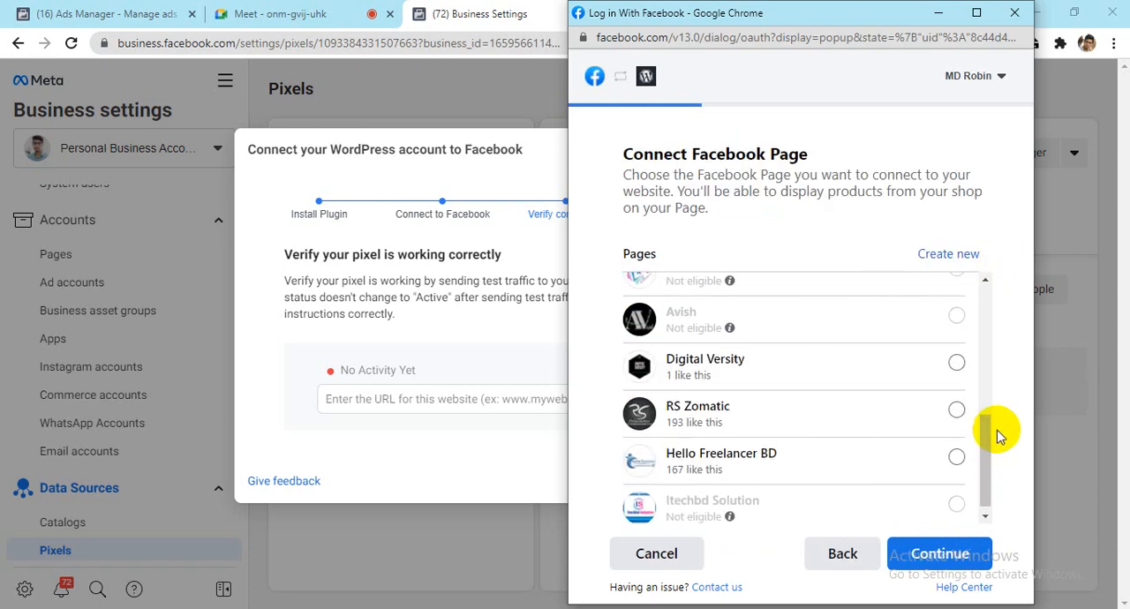
click(888, 375)
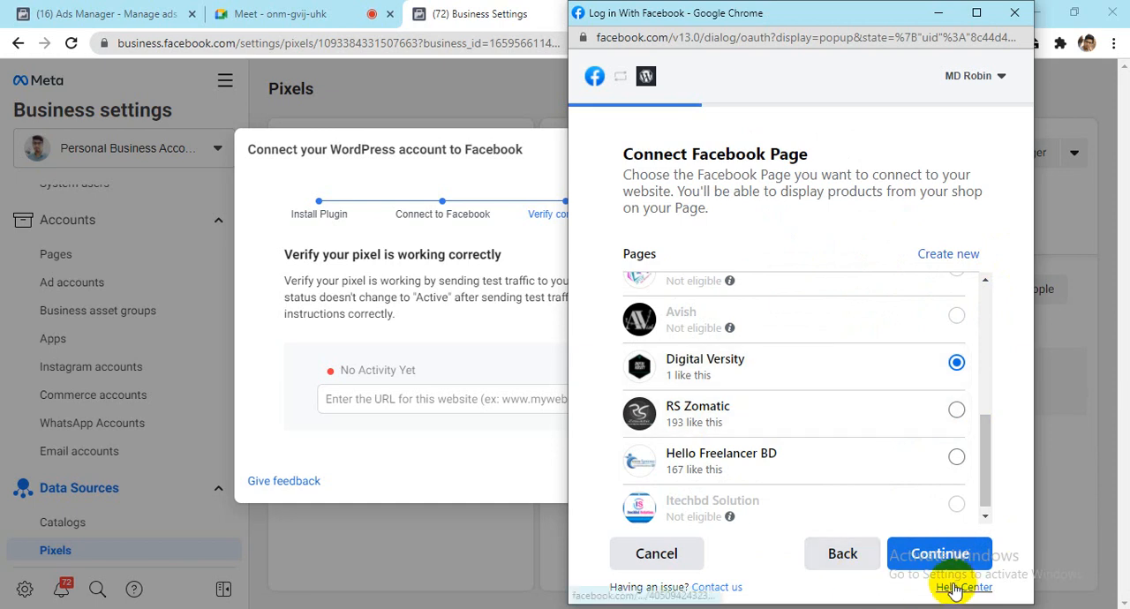
click(939, 558)
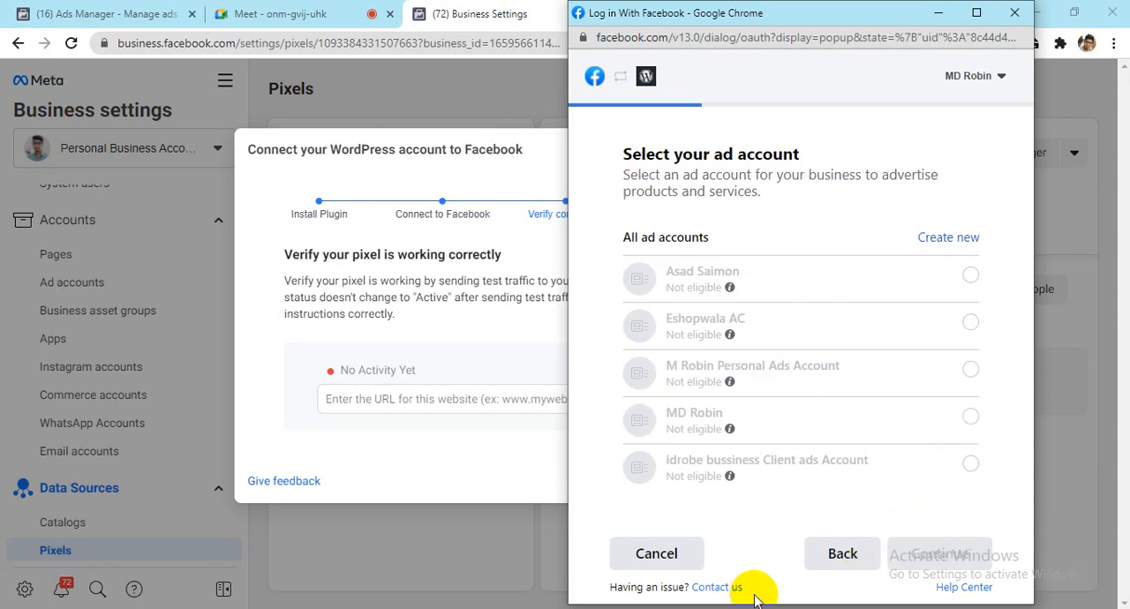
click(814, 572)
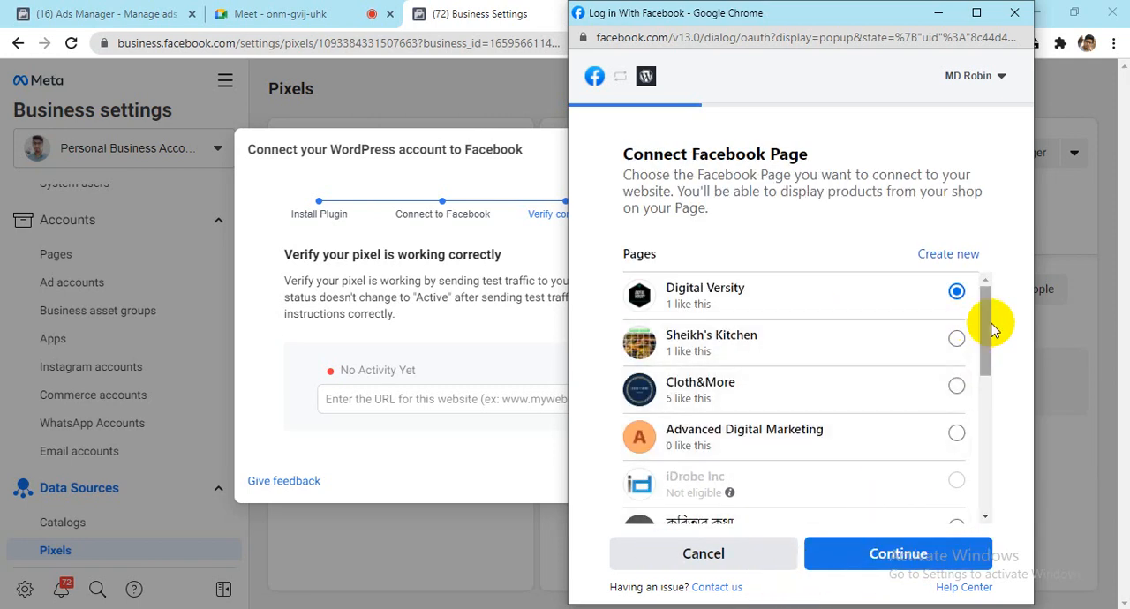
Step: Look through the Facebook Pages and ad accounts offered for the WordPress connection and cancel the Facebook login
drag(989, 328, 989, 460)
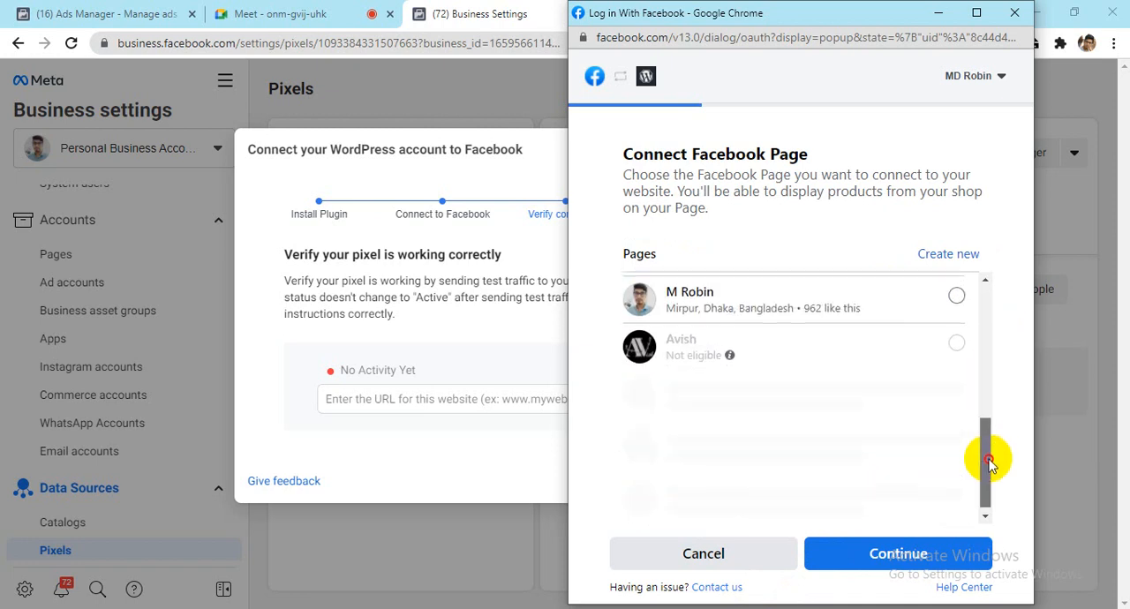
click(880, 572)
click(854, 556)
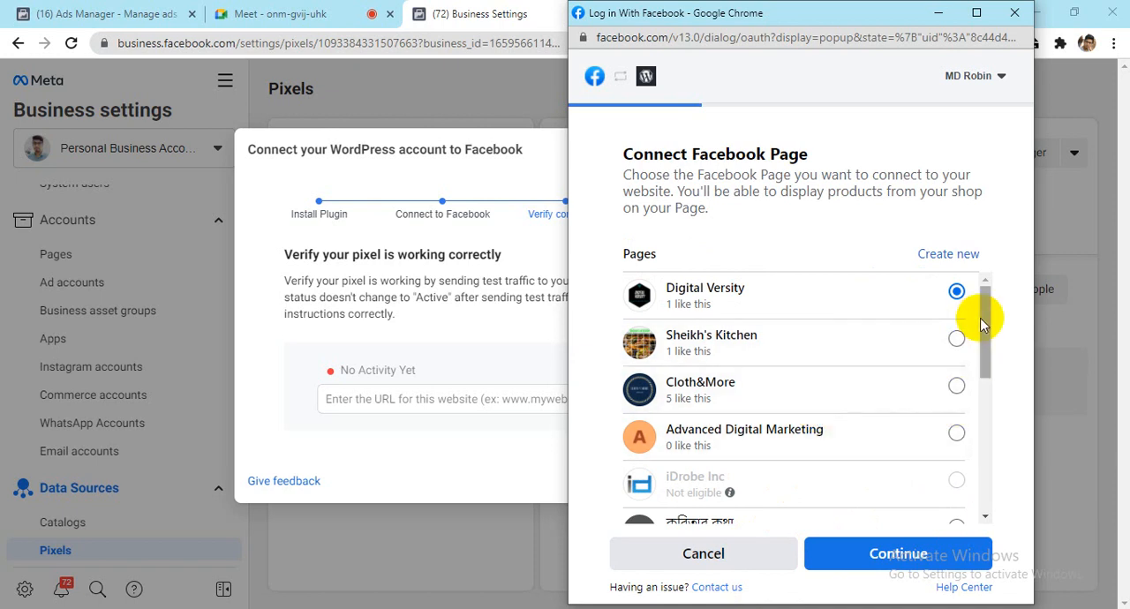
drag(987, 326, 978, 146)
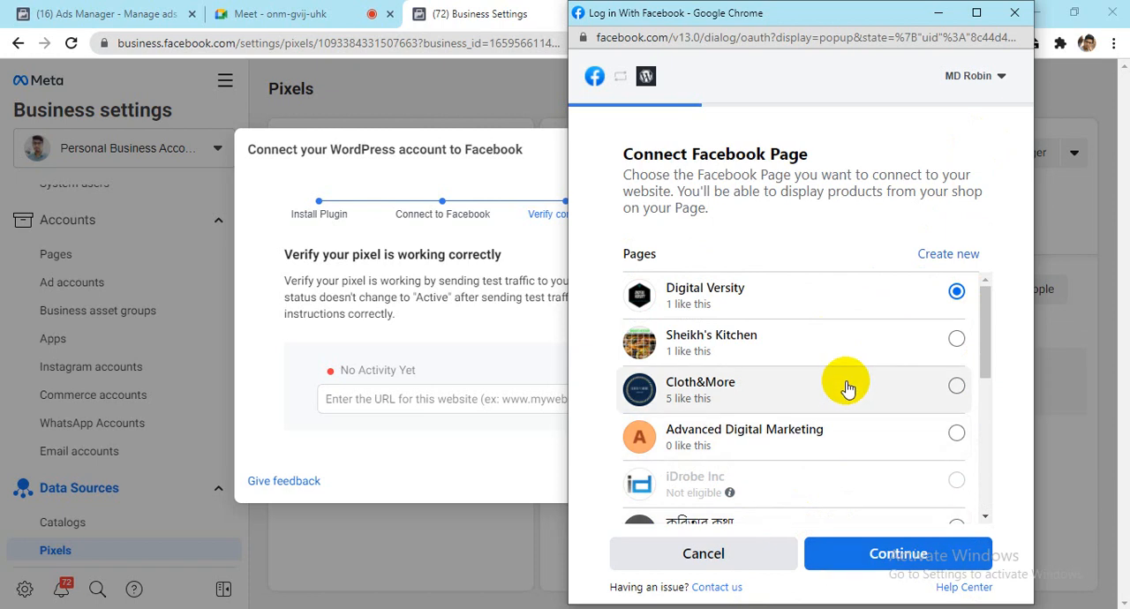
click(872, 561)
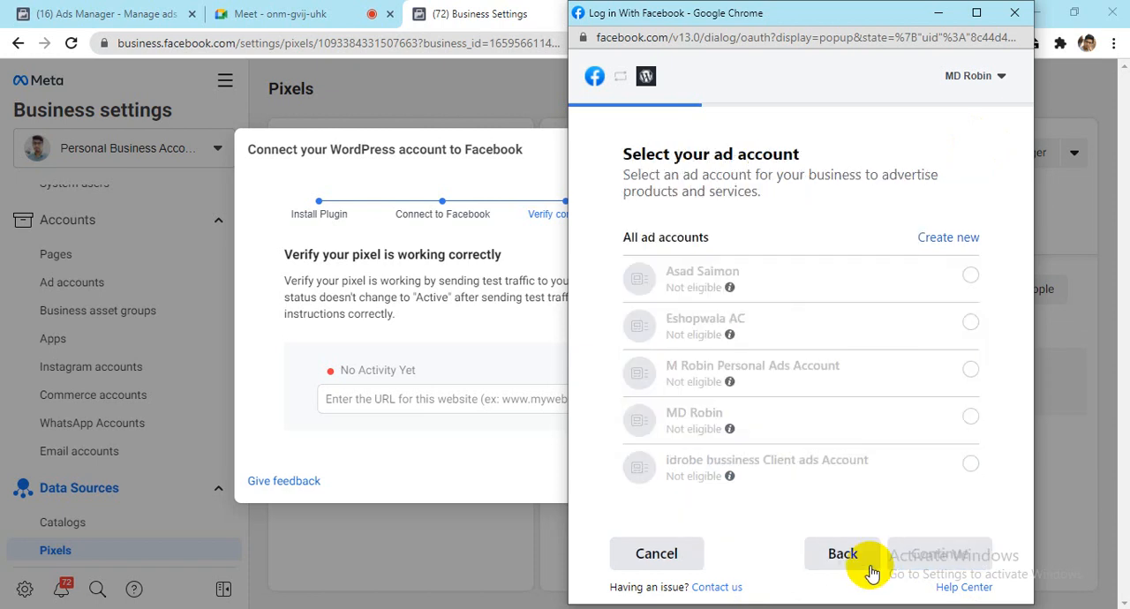
click(971, 323)
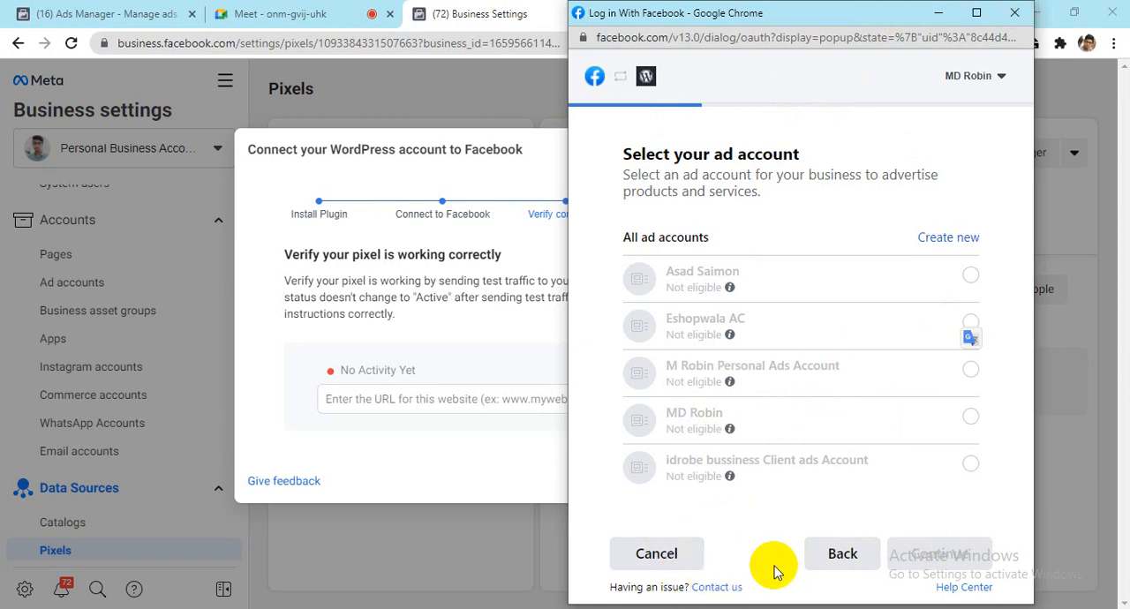
click(851, 569)
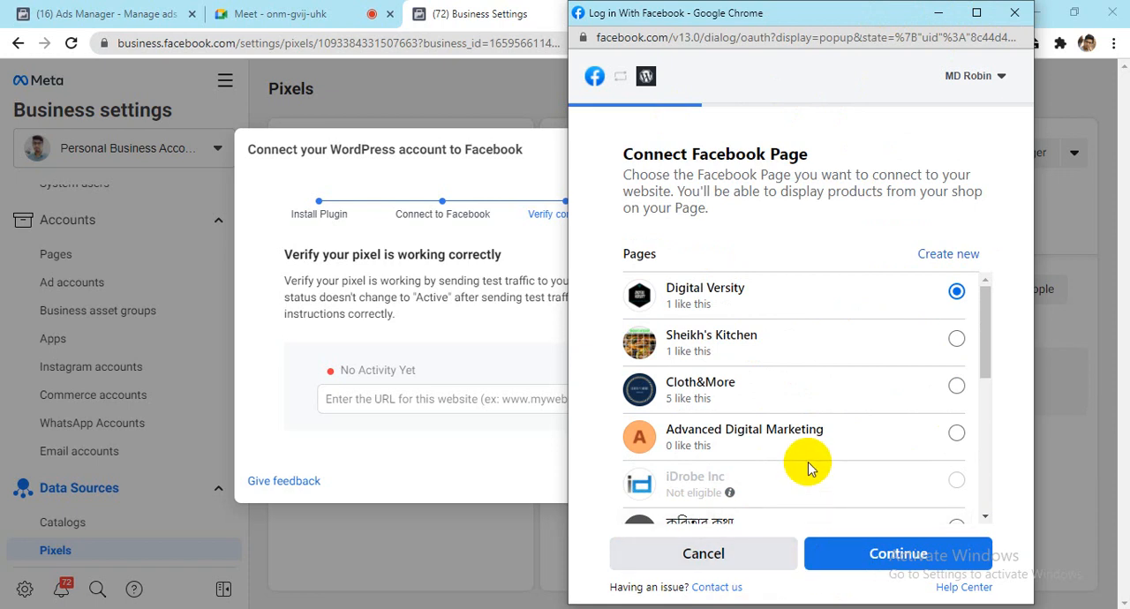
mouse_move(810, 468)
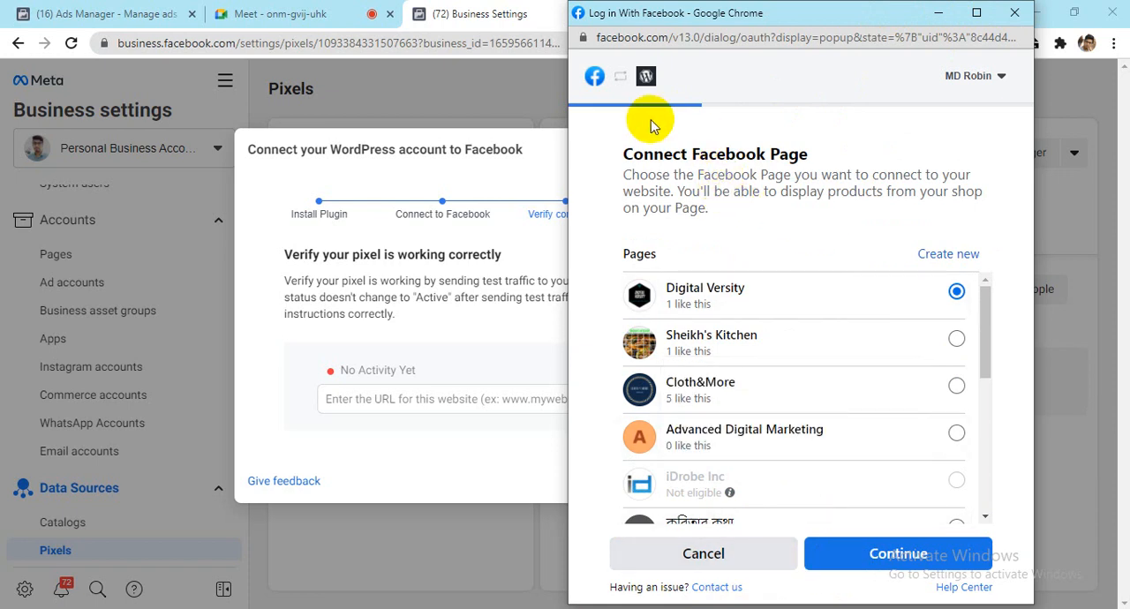
drag(980, 313, 977, 516)
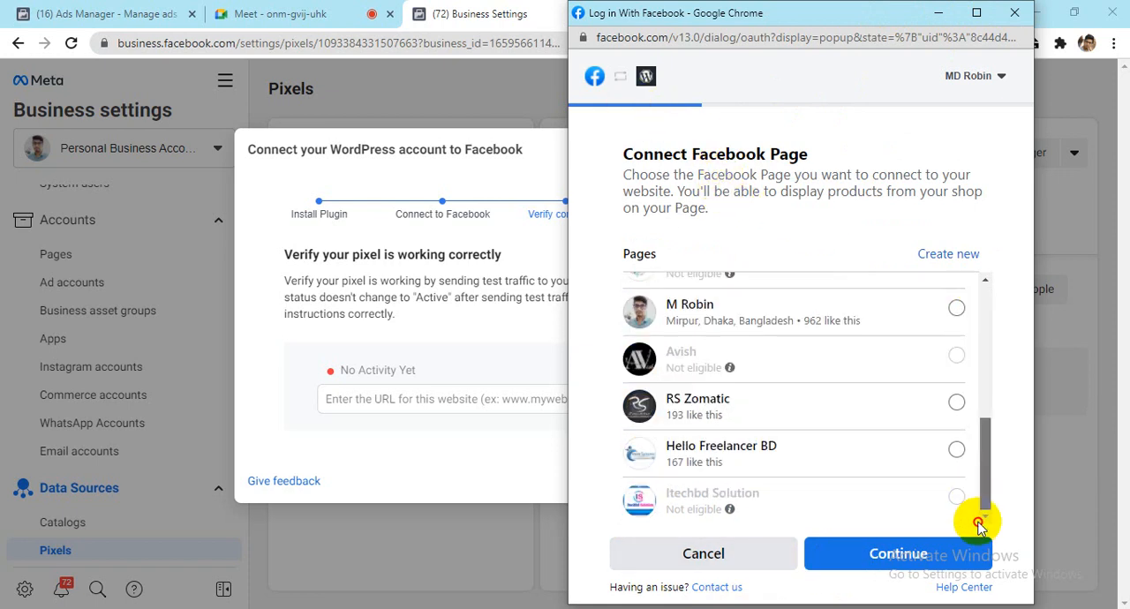
click(735, 552)
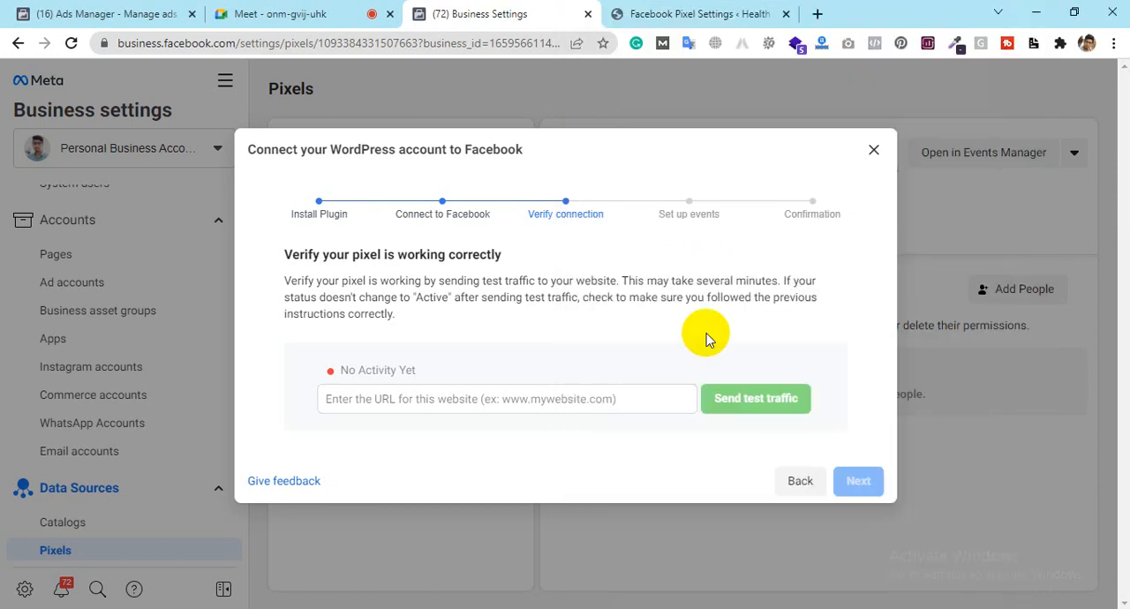
click(699, 13)
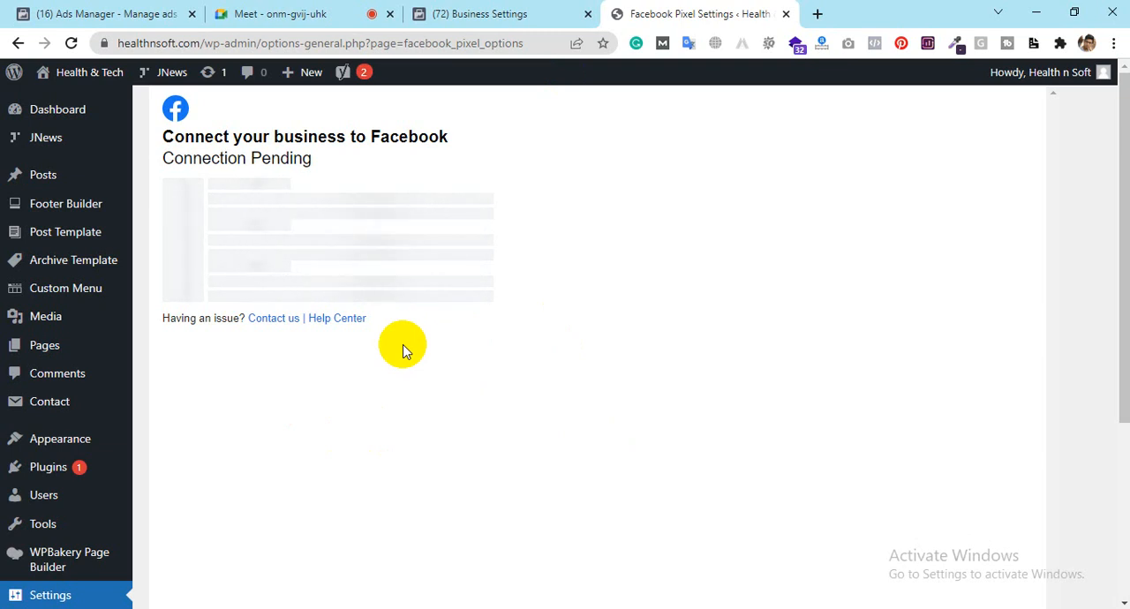
click(460, 13)
click(671, 13)
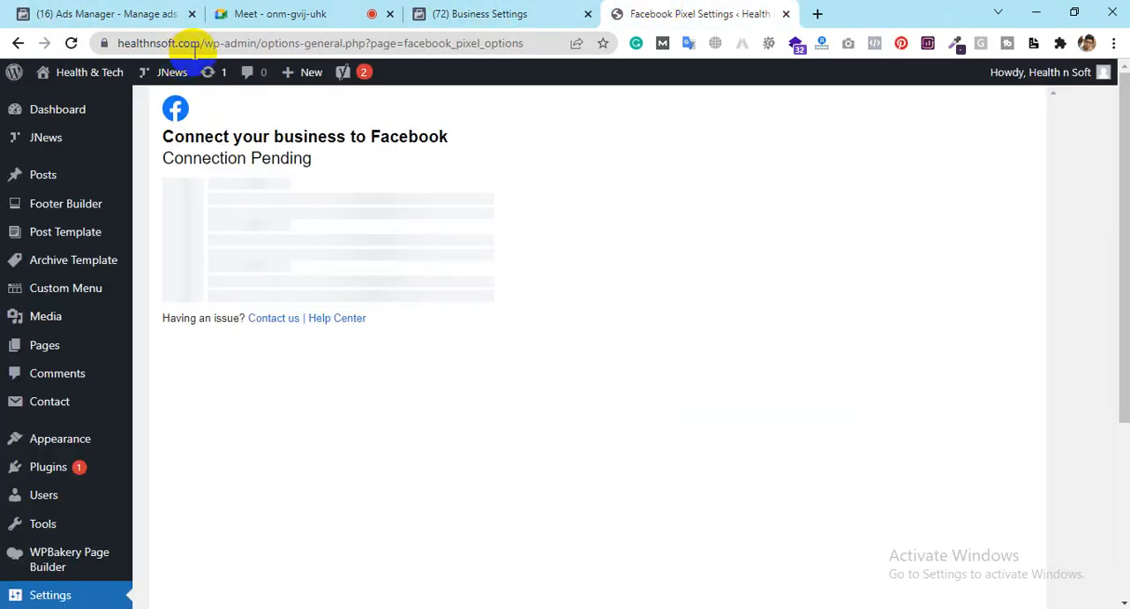
drag(201, 41, 121, 43)
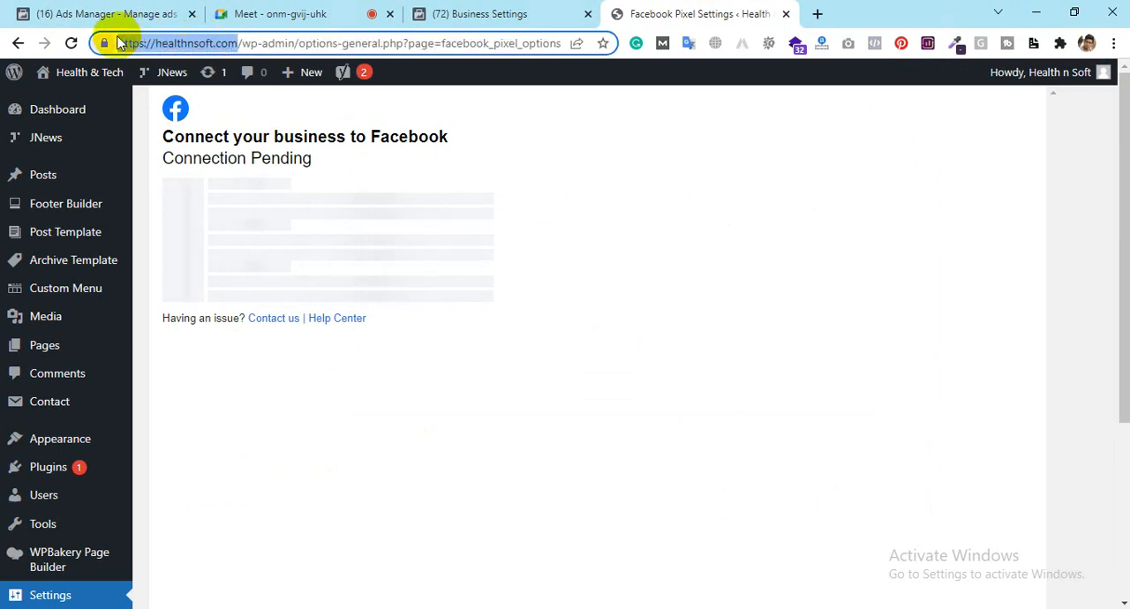
click(481, 14)
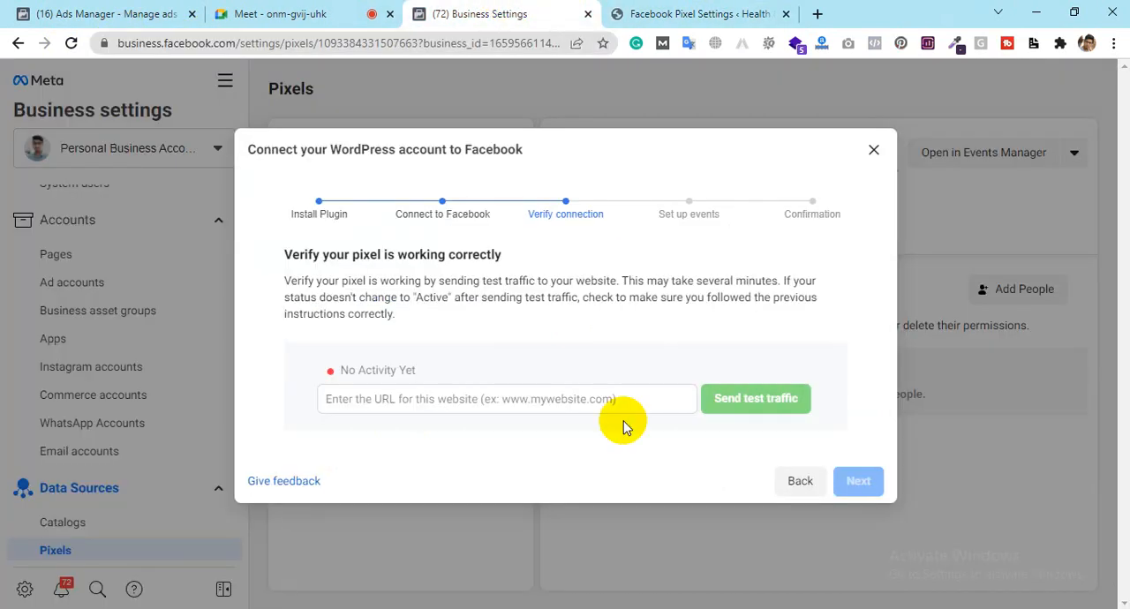
click(550, 405)
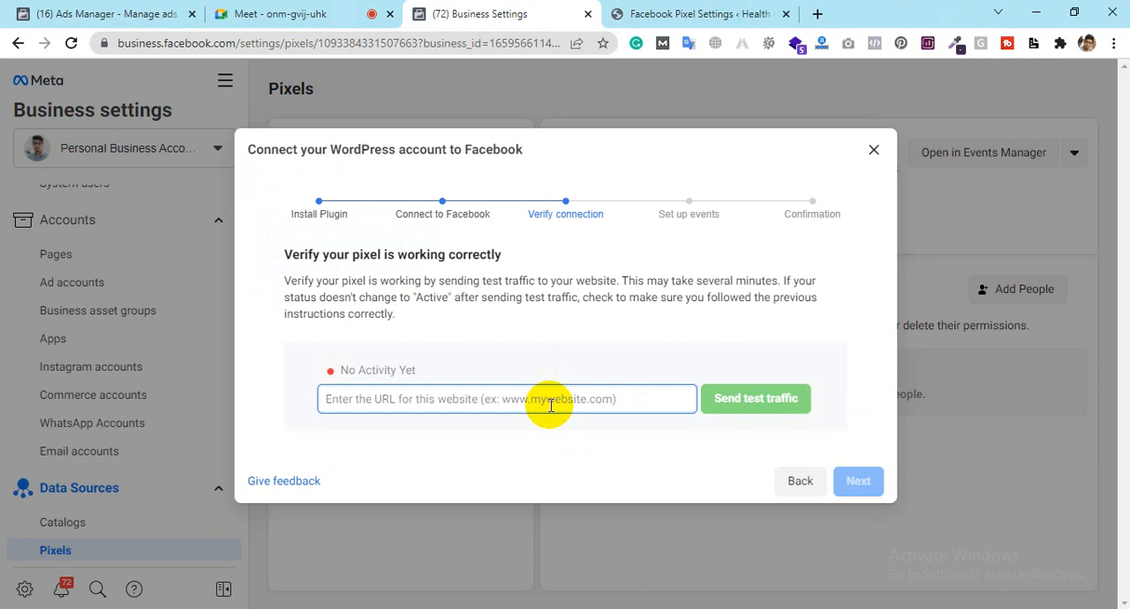
click(738, 9)
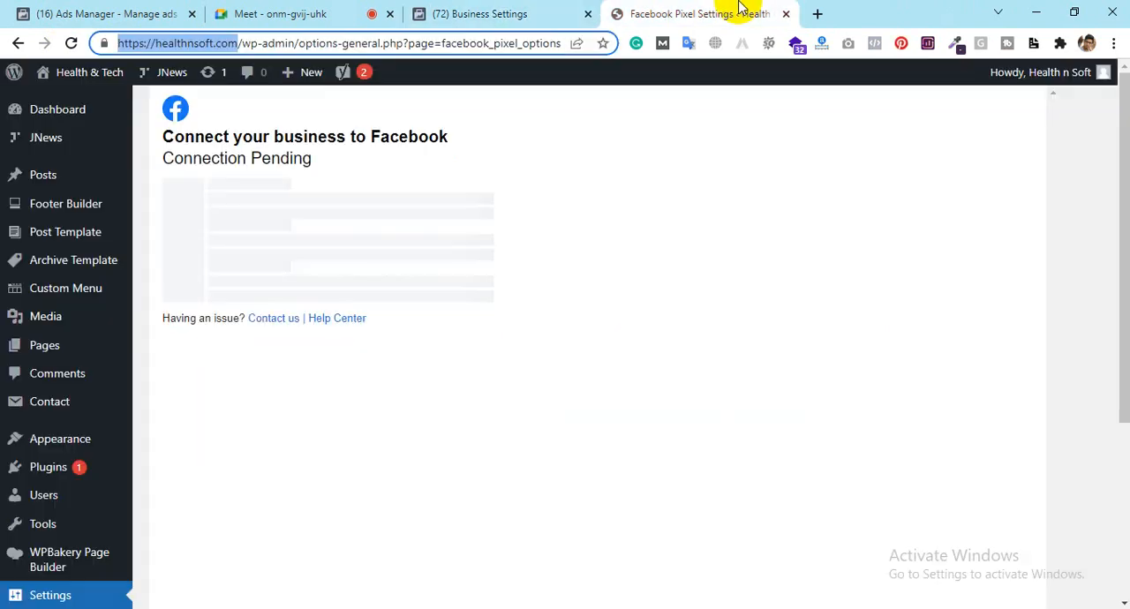
click(512, 10)
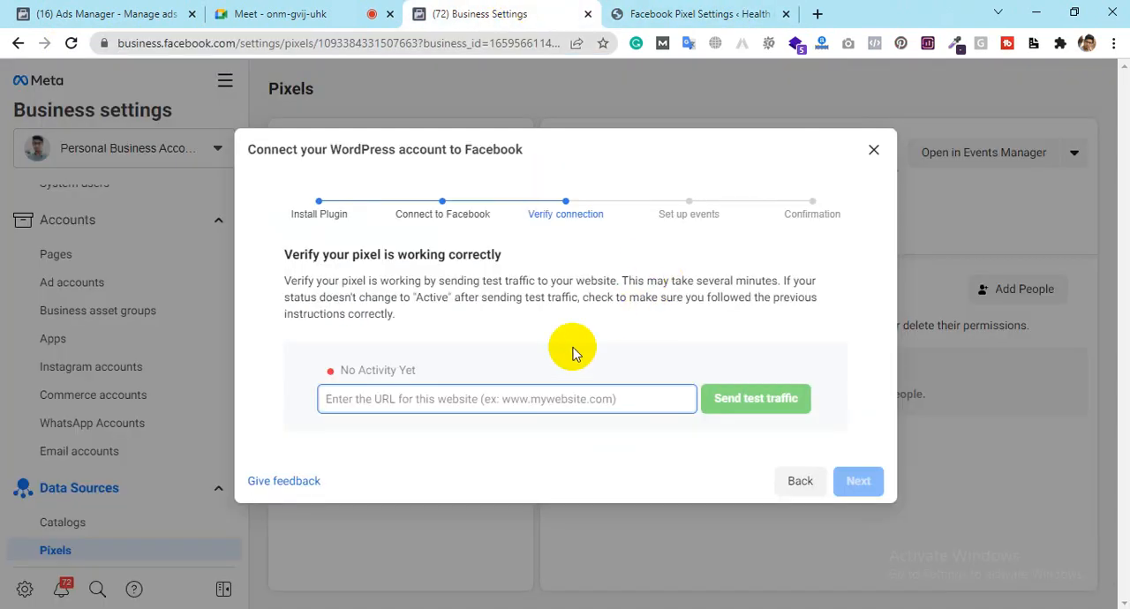
click(409, 400)
text(https://healthsoft.com/)
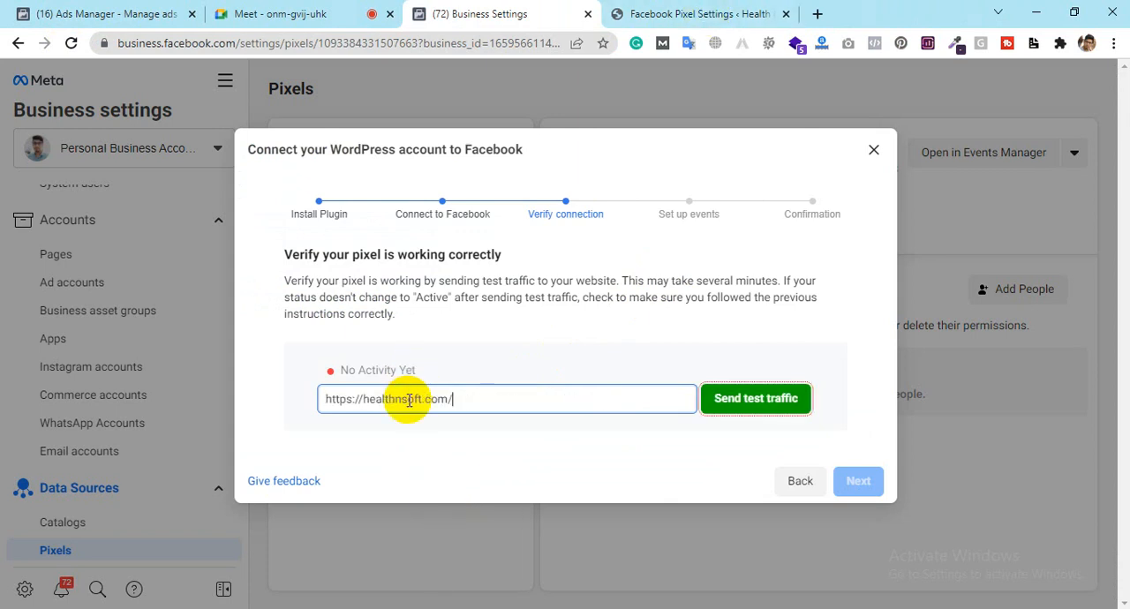
click(746, 407)
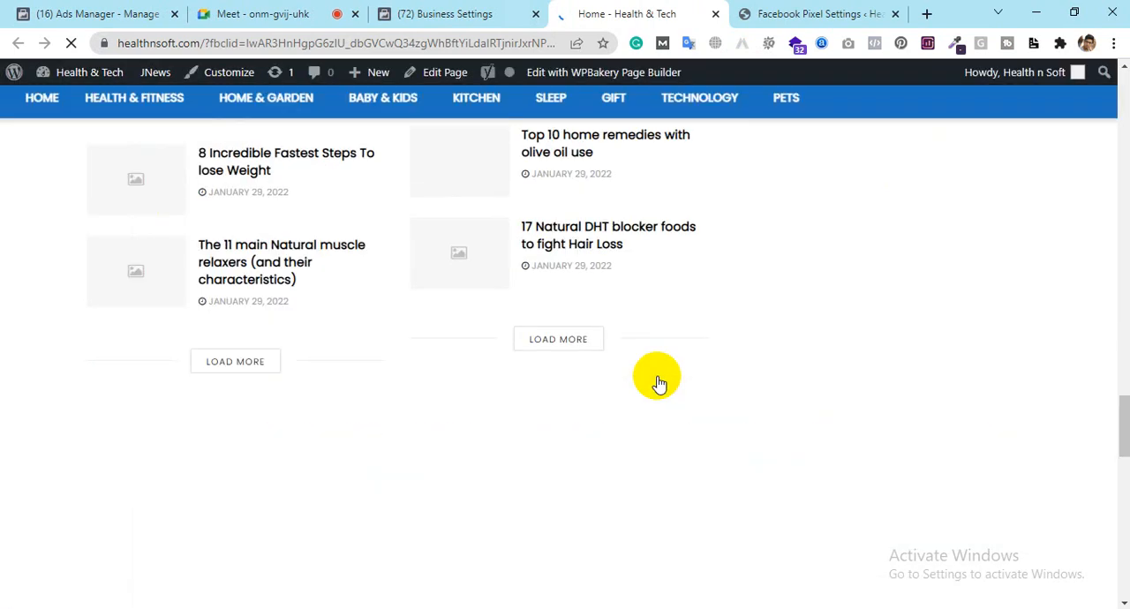
Step: Reload the WordPress Facebook Pixel settings page and check on the test traffic in Business settings
click(830, 10)
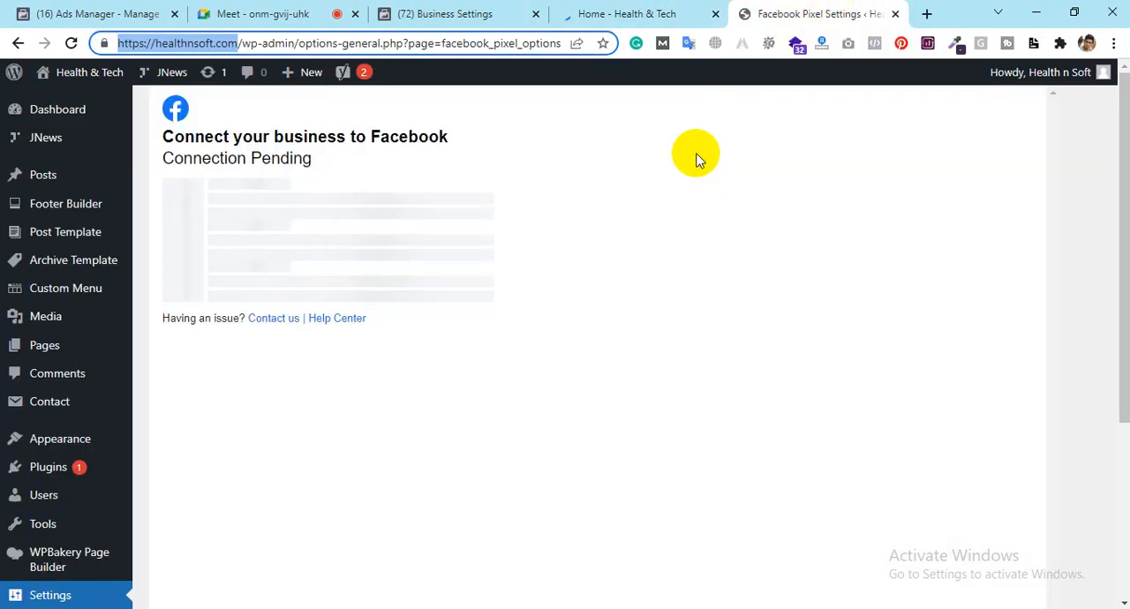
click(72, 42)
click(613, 10)
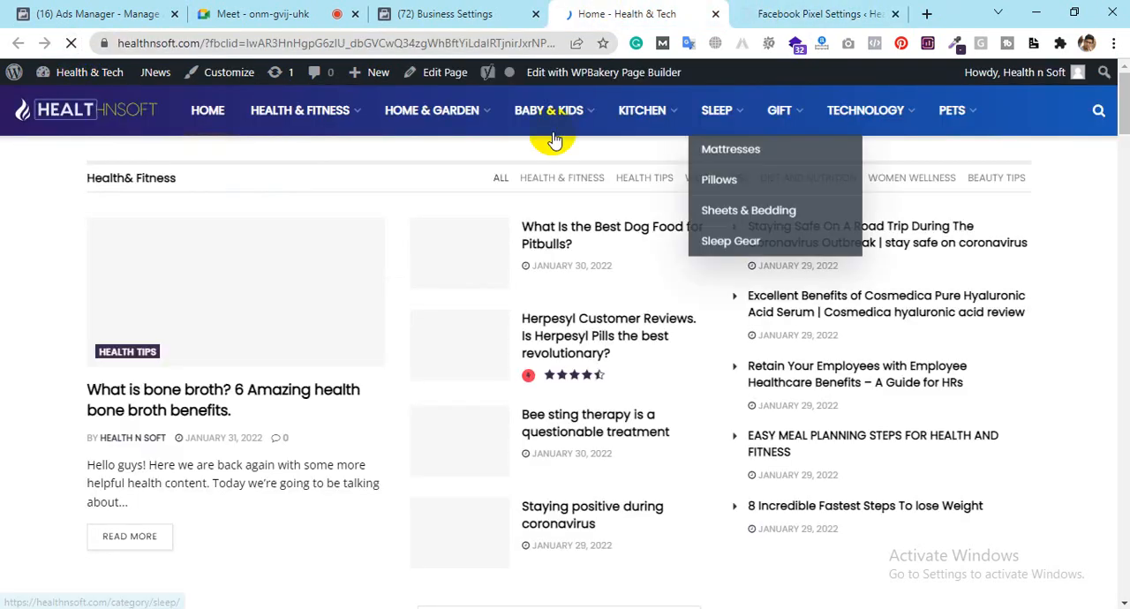
click(445, 8)
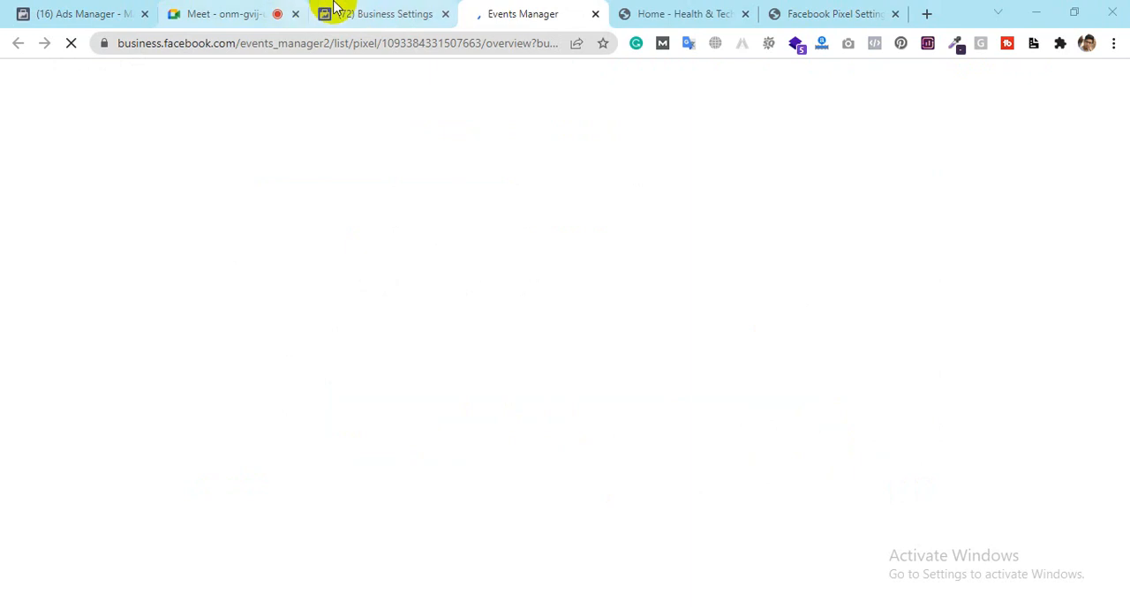
click(325, 12)
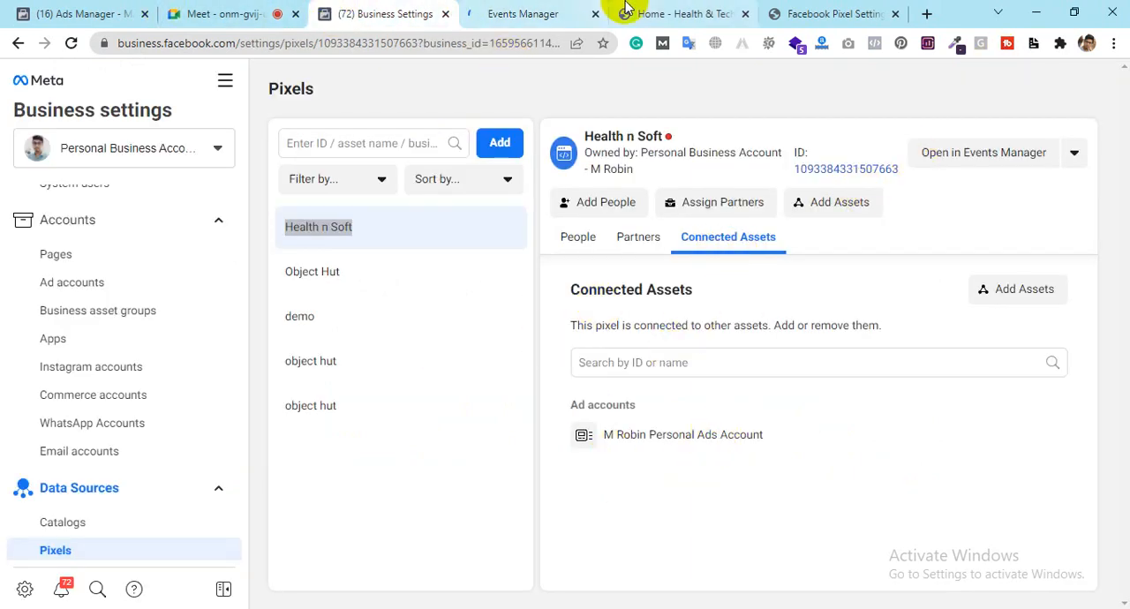
click(512, 7)
Step: Restart connecting the business to Facebook from the WordPress Facebook Pixel settings page
click(797, 13)
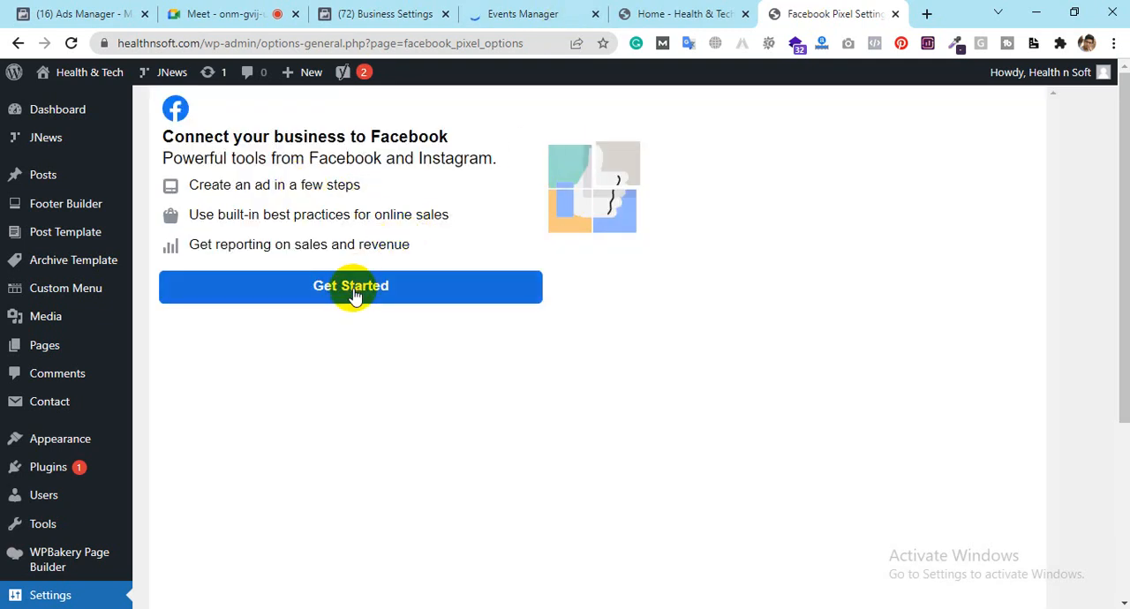
click(354, 294)
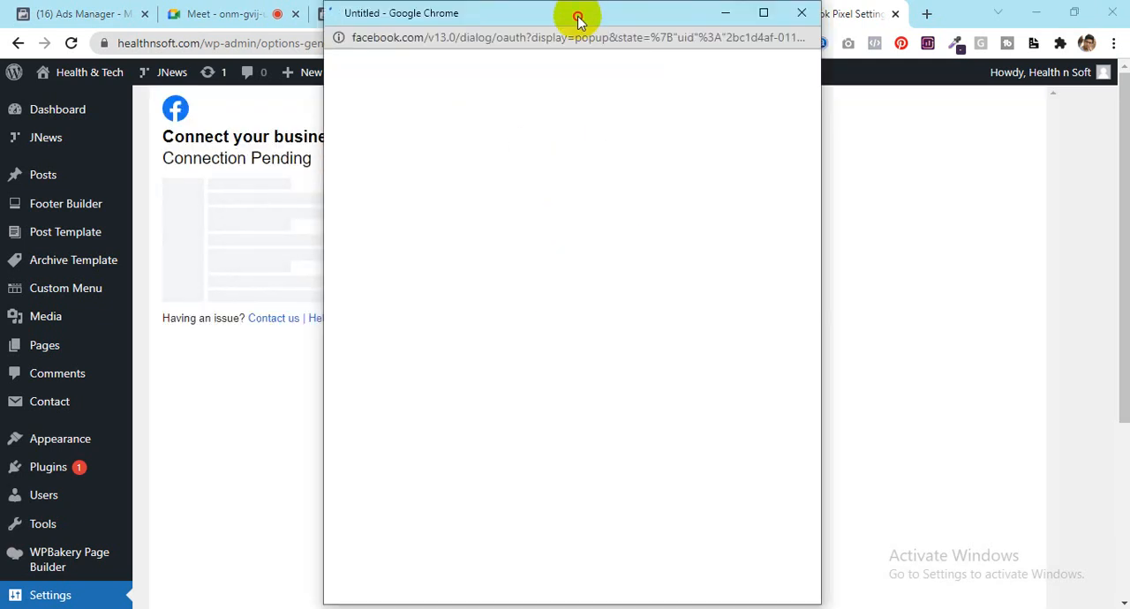
drag(577, 18, 895, 23)
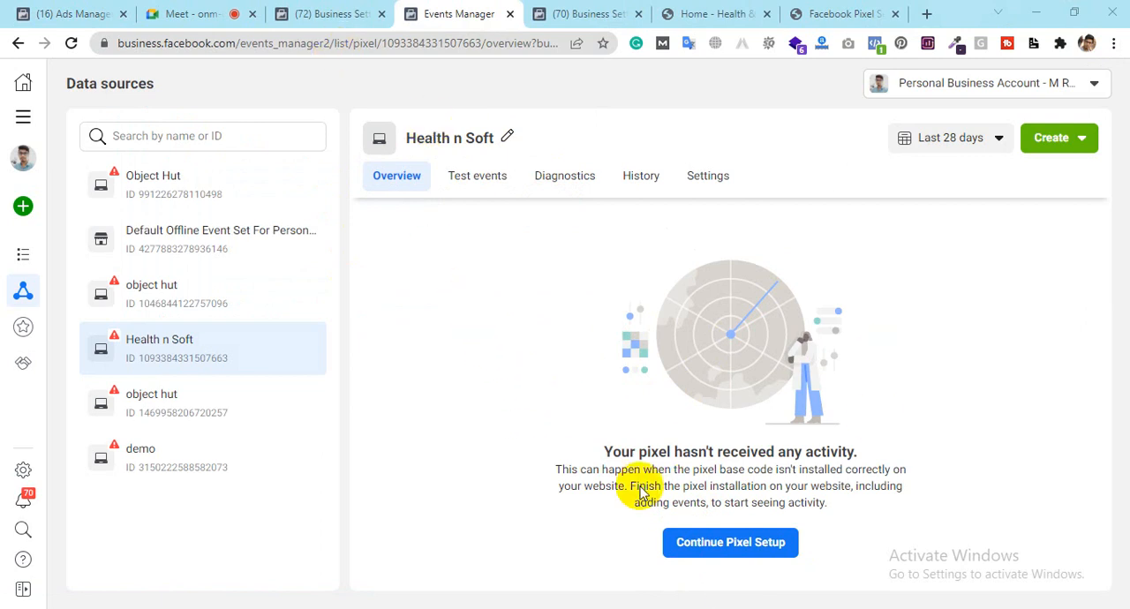
Step: Continue the Health n Soft pixel setup in Events Manager with Meta Pixel as the connection method
click(713, 549)
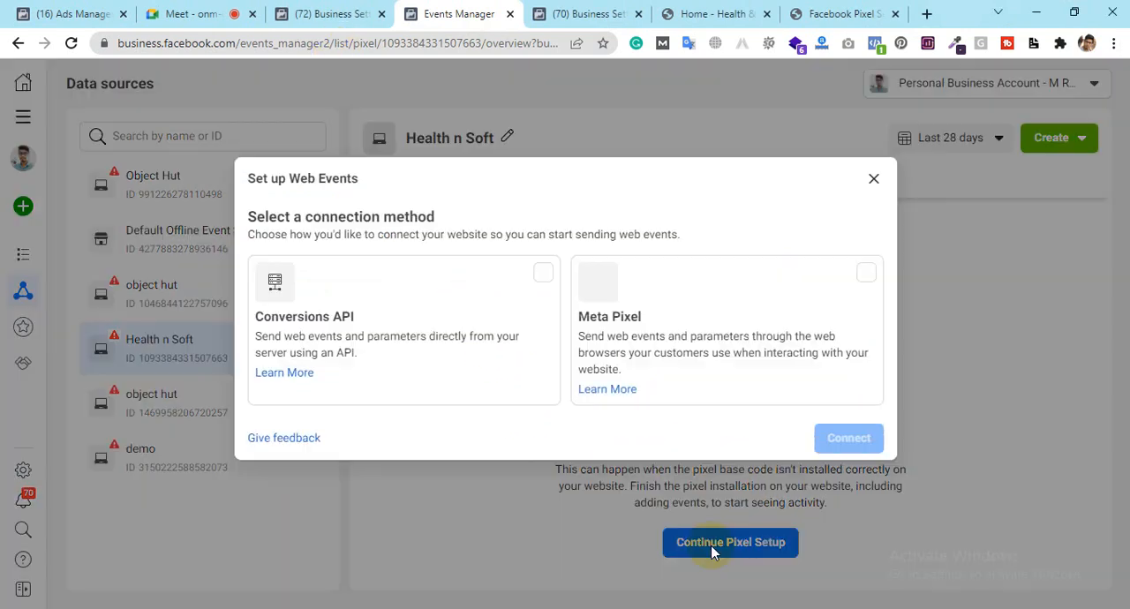
click(802, 294)
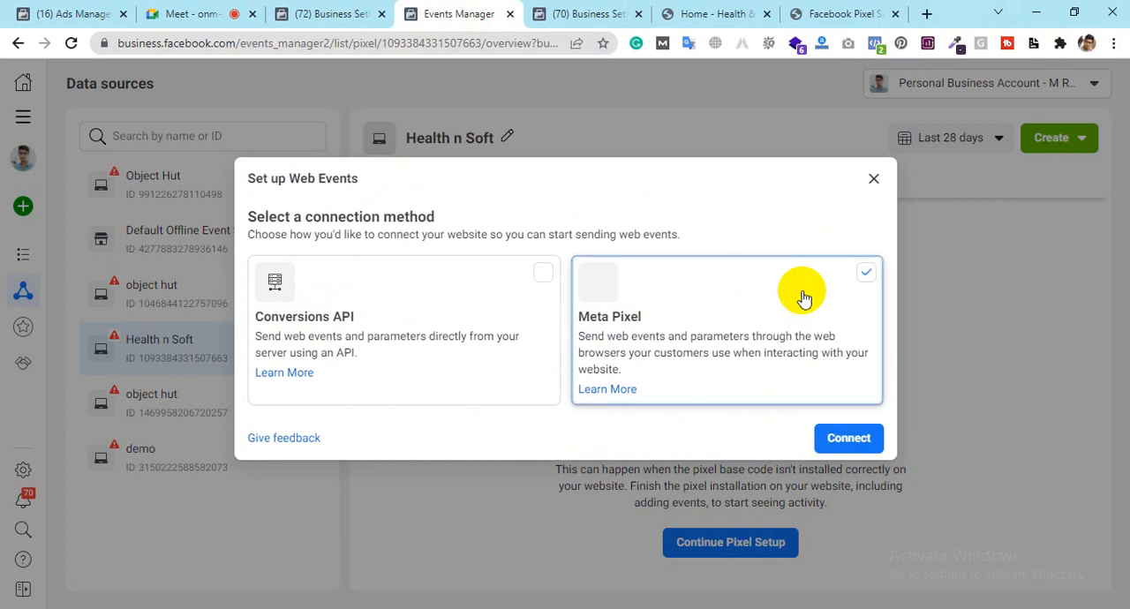
click(872, 454)
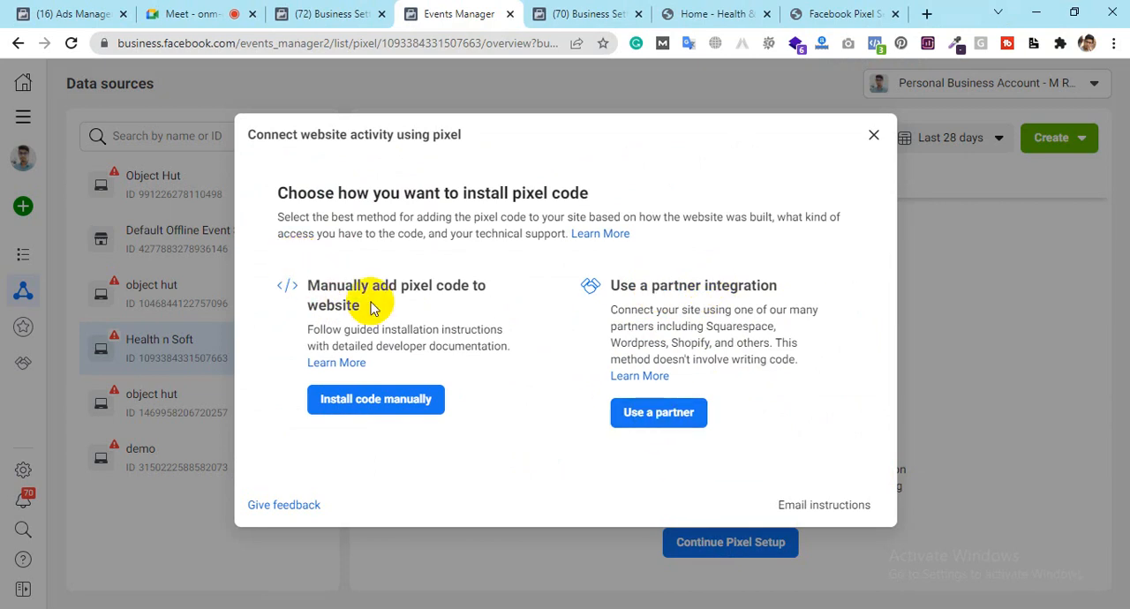
Step: Choose to install the Health n Soft pixel code manually and copy the Meta Pixel base code
click(383, 408)
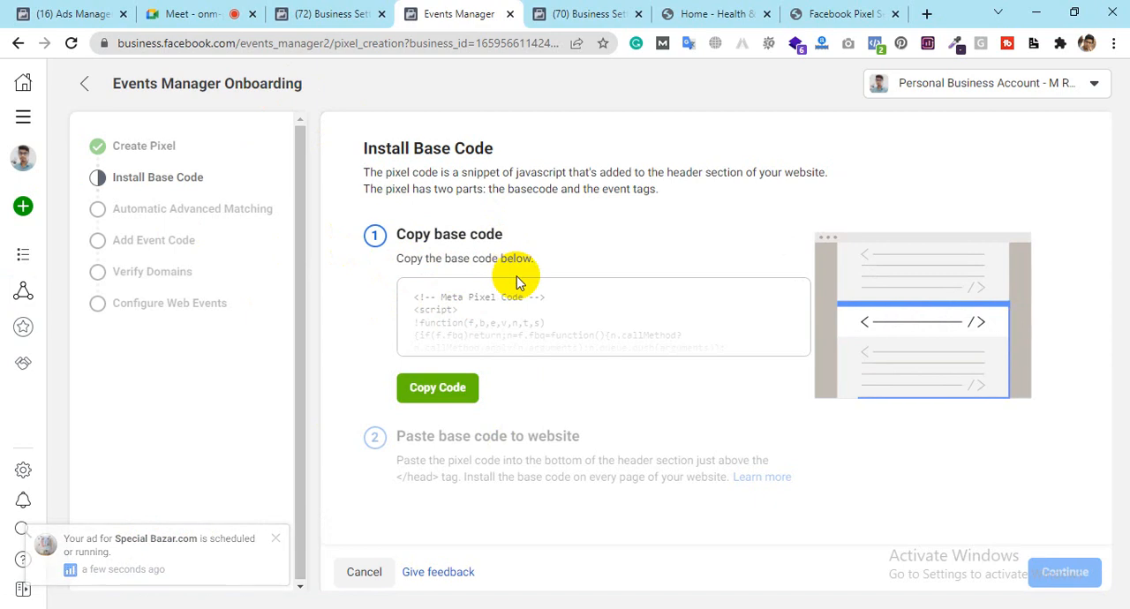
click(443, 389)
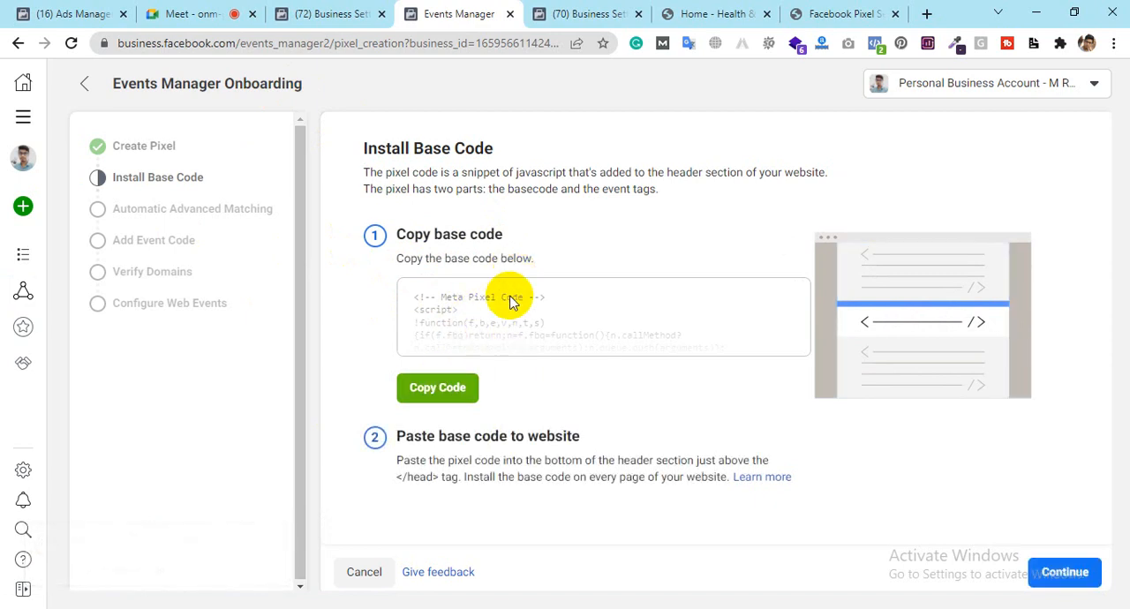
Step: Switch to Notepad, replace its text with the copied Meta Pixel base code and look through the whole snippet
click(378, 608)
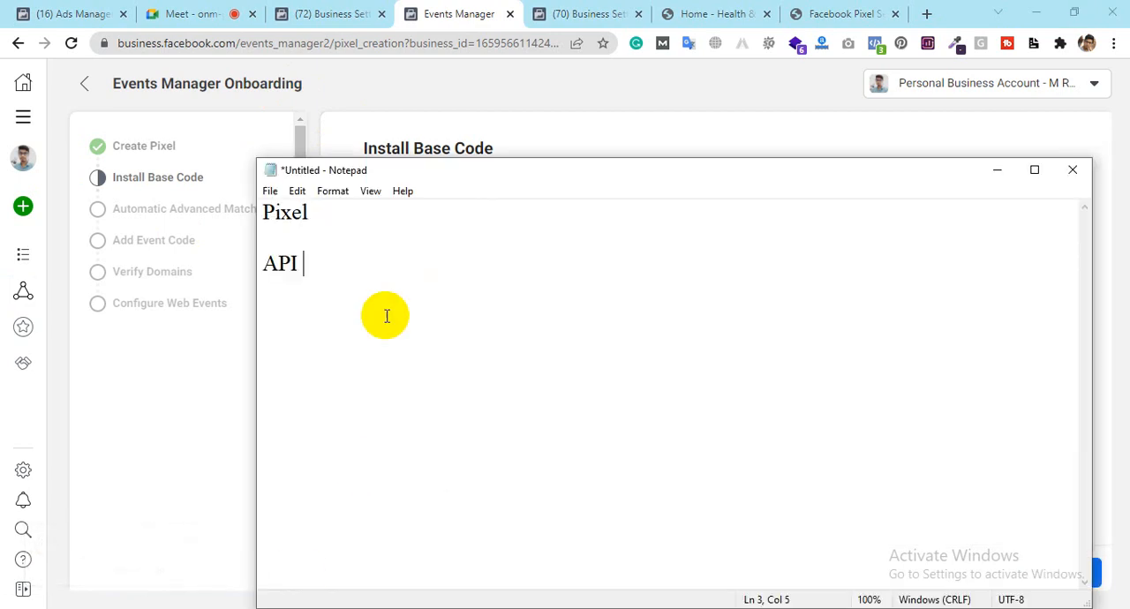
key(ctrl+a)
key(ctrl+v)
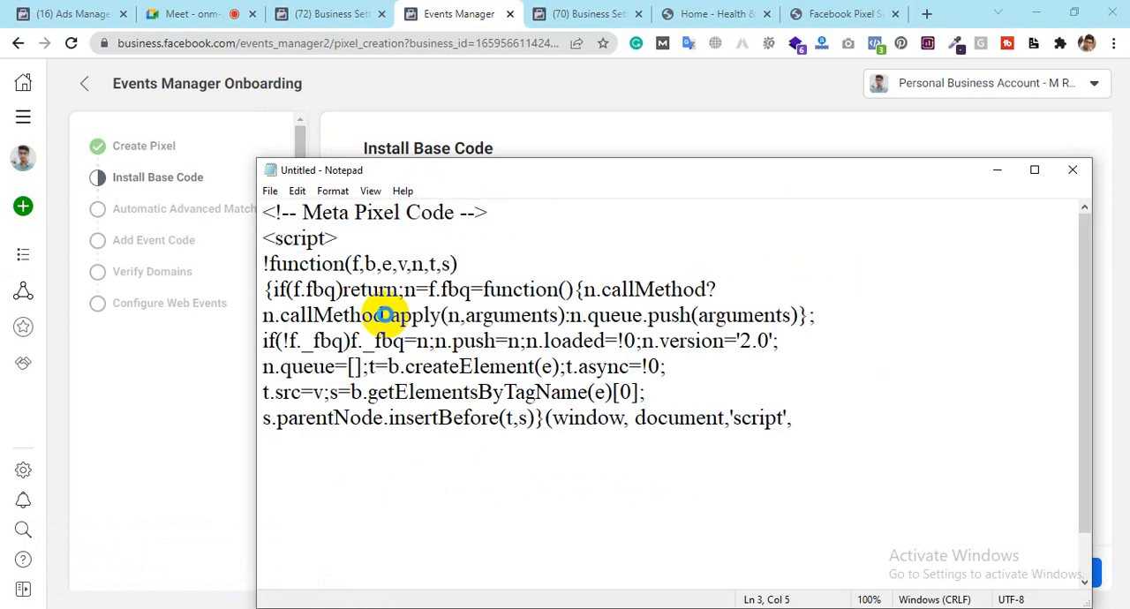
scroll(547, 351, up, 1)
key(ctrl+a)
key(ctrl+v)
scroll(473, 288, up, 1)
scroll(473, 287, down, 1)
scroll(473, 287, up, 1)
scroll(473, 288, down, 1)
scroll(473, 288, up, 1)
Step: Read the instruction in Events Manager to install the base code on every page, and look over the website's home page
click(472, 7)
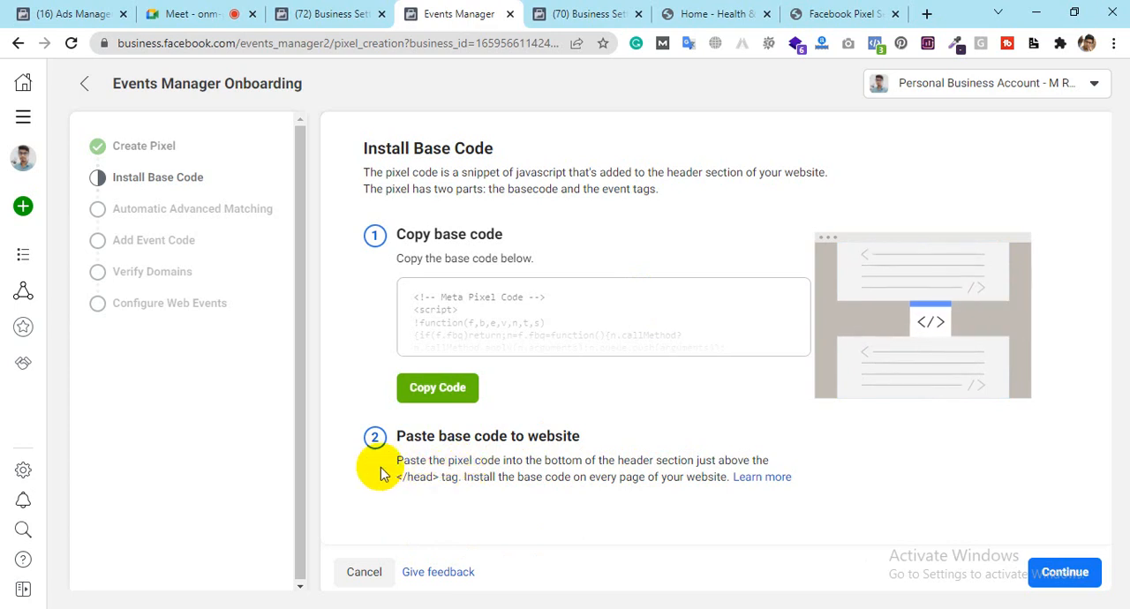
drag(474, 477, 722, 481)
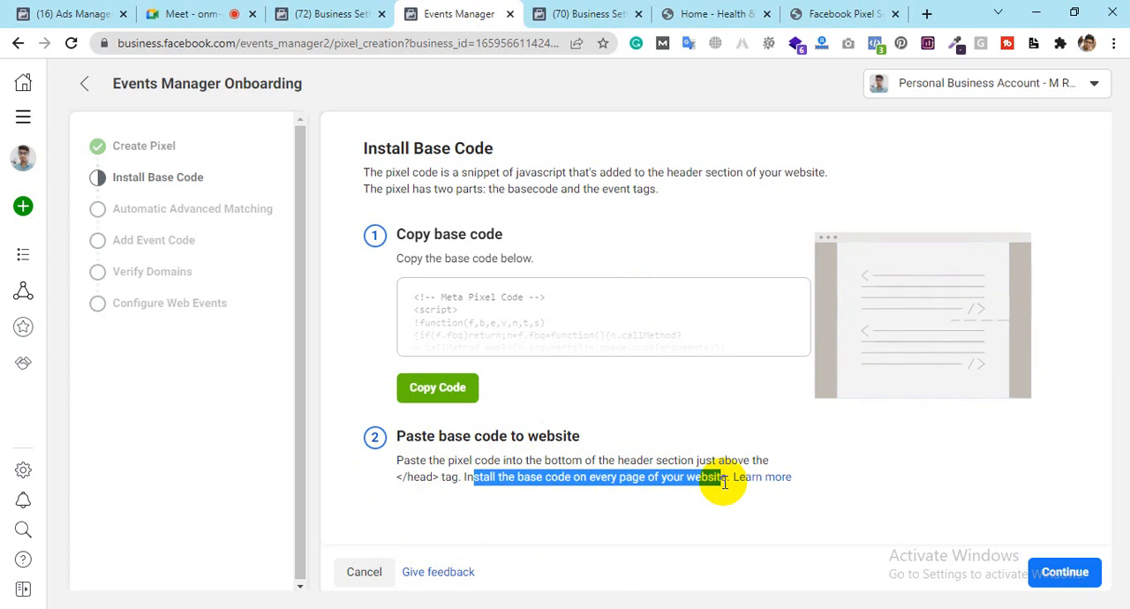
click(823, 13)
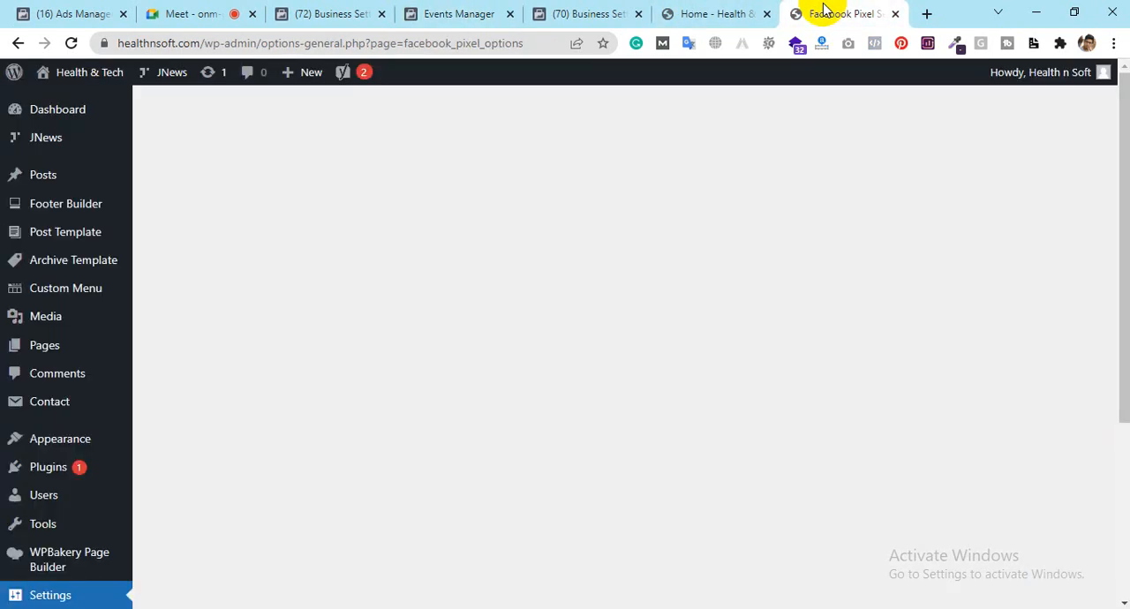
click(707, 13)
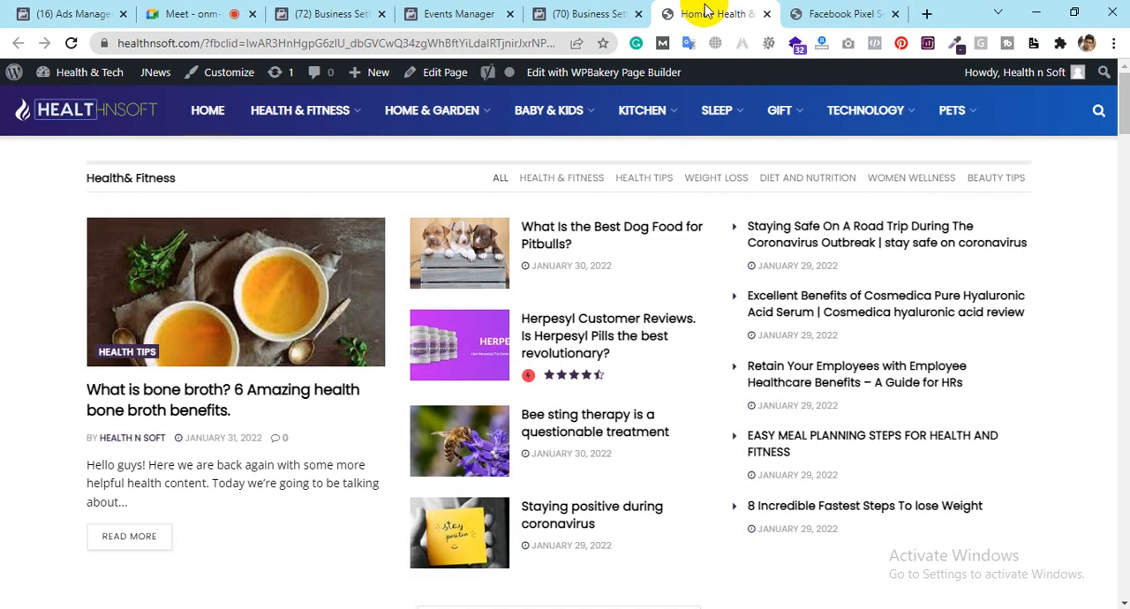
scroll(594, 449, down, 15)
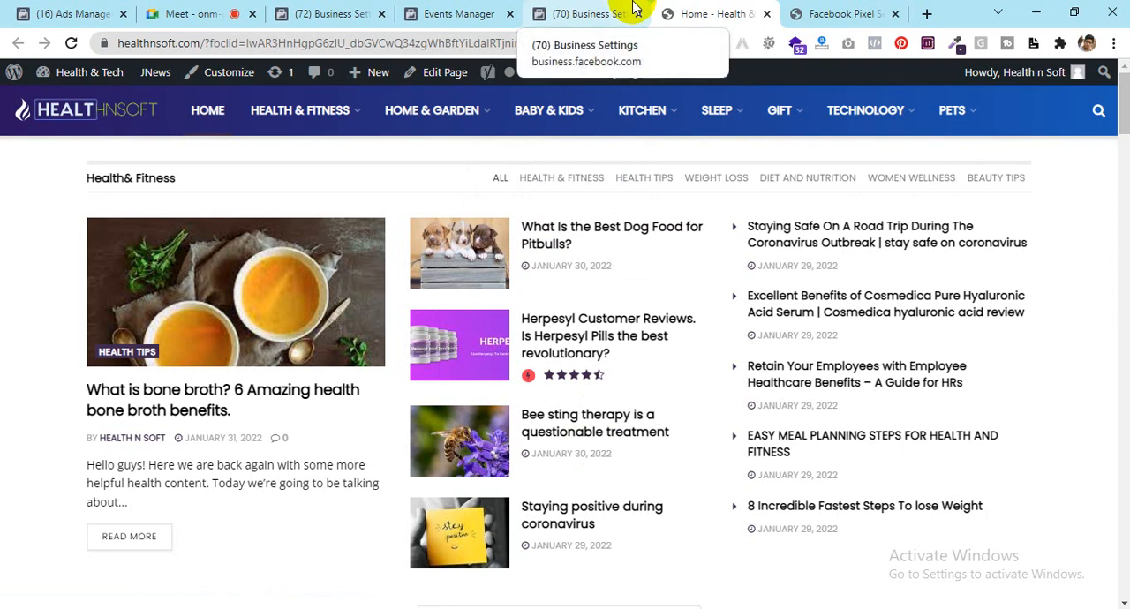
Step: Open the JNews theme's Theme Header (header.php) in the WordPress Theme File Editor
click(838, 13)
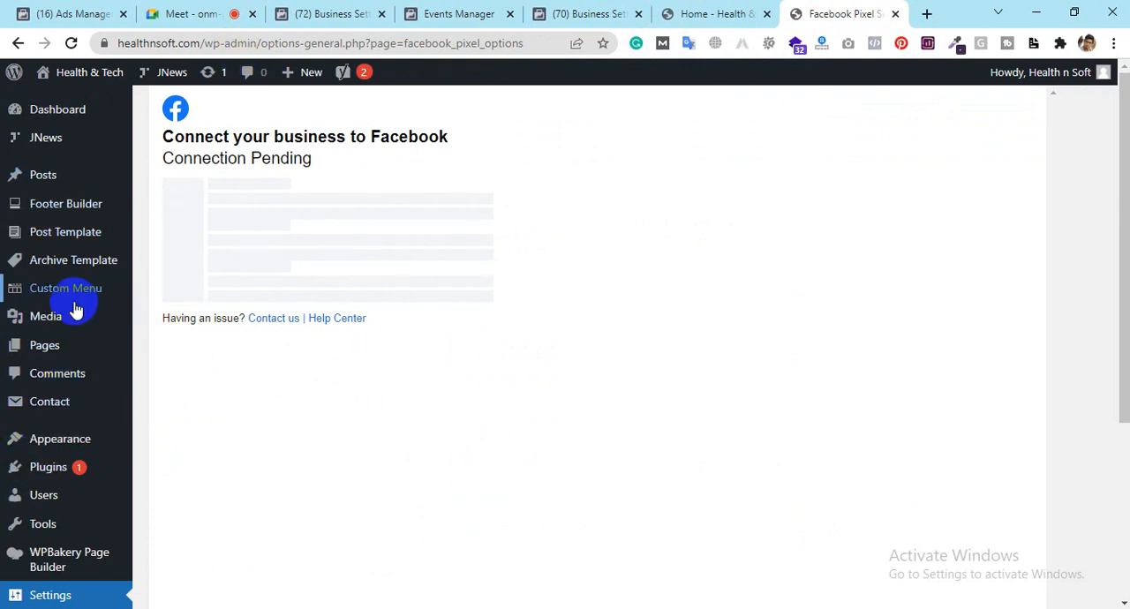
scroll(76, 305, down, 3)
mouse_move(65, 242)
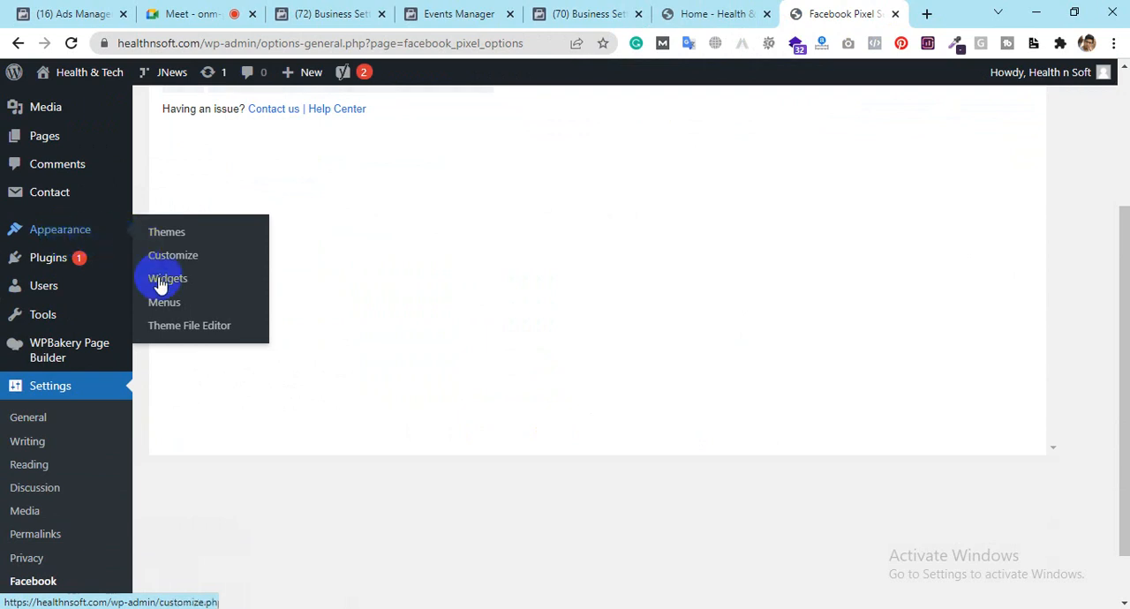
click(206, 339)
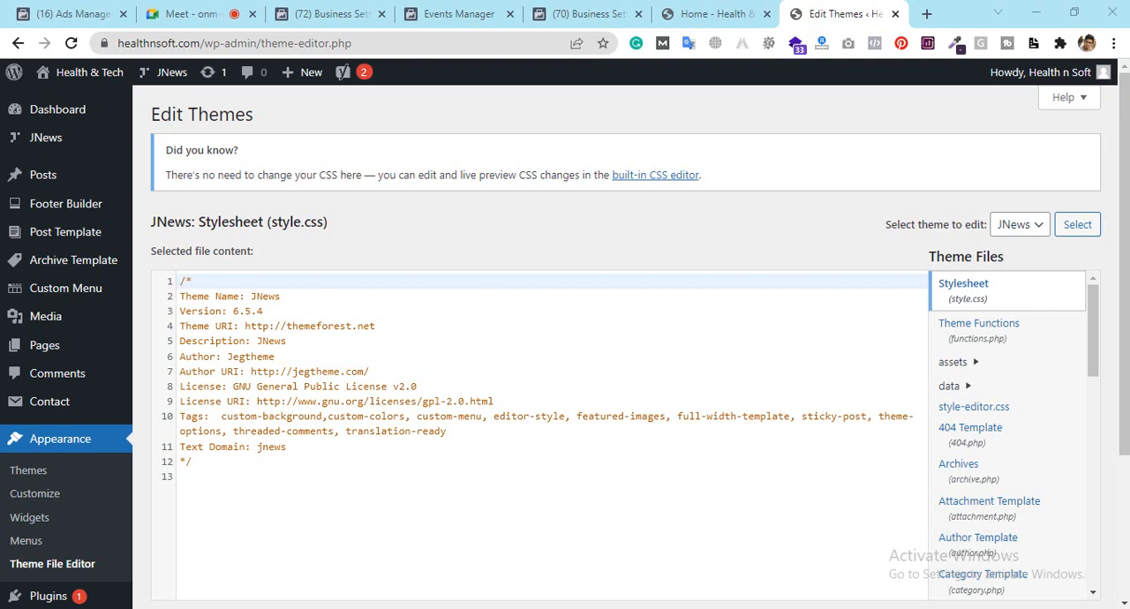
drag(1092, 339, 1089, 453)
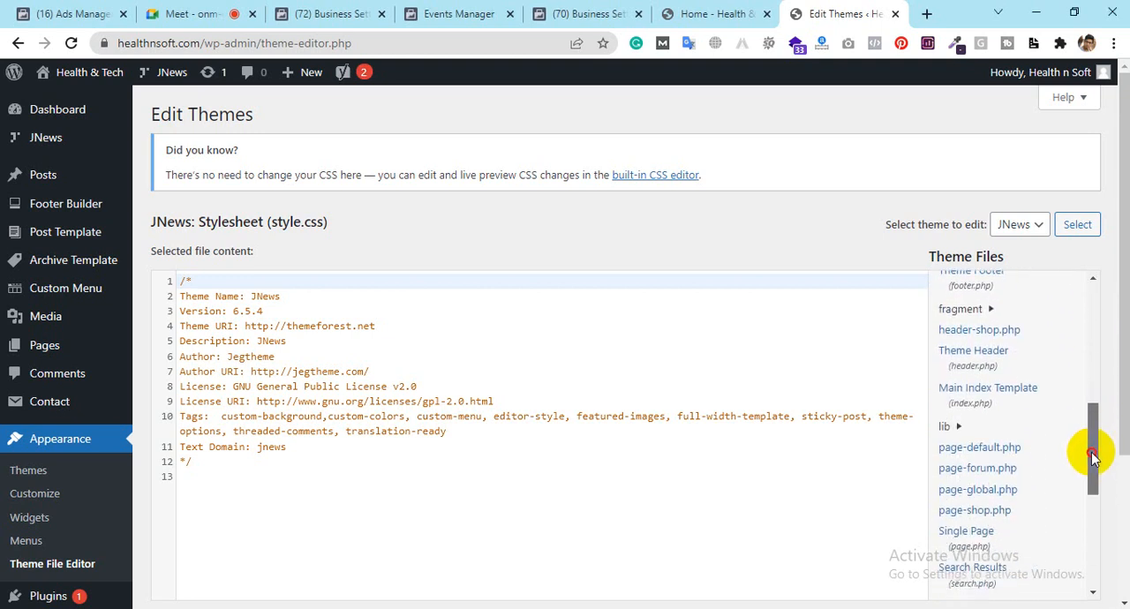
click(967, 367)
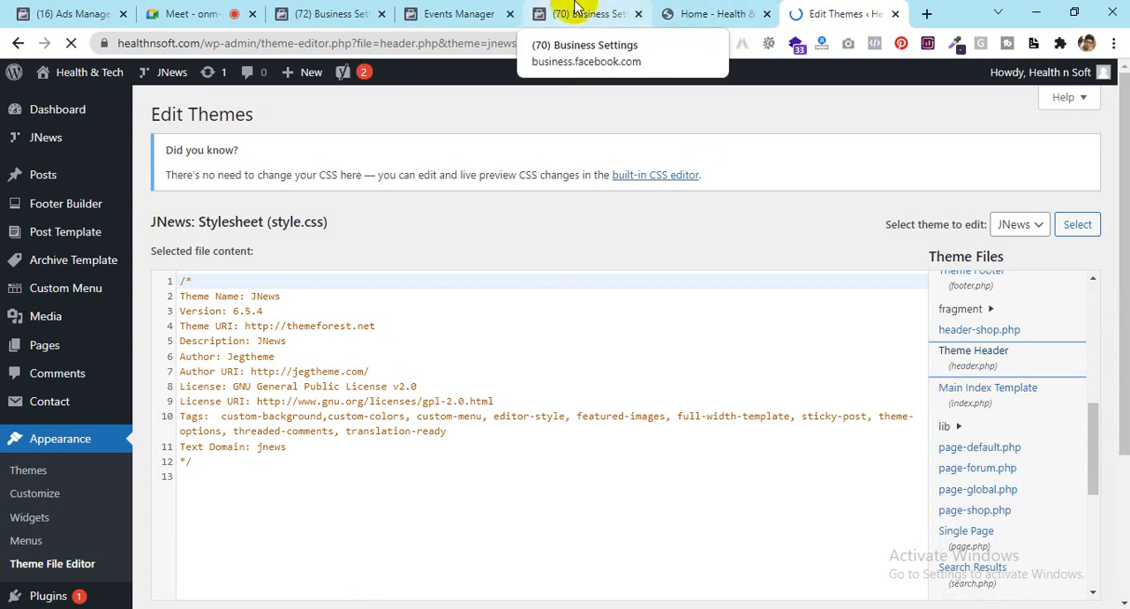
Step: Return to the Install Base Code instructions in Events Manager and reread where the code goes relative to the </head> tag
click(575, 8)
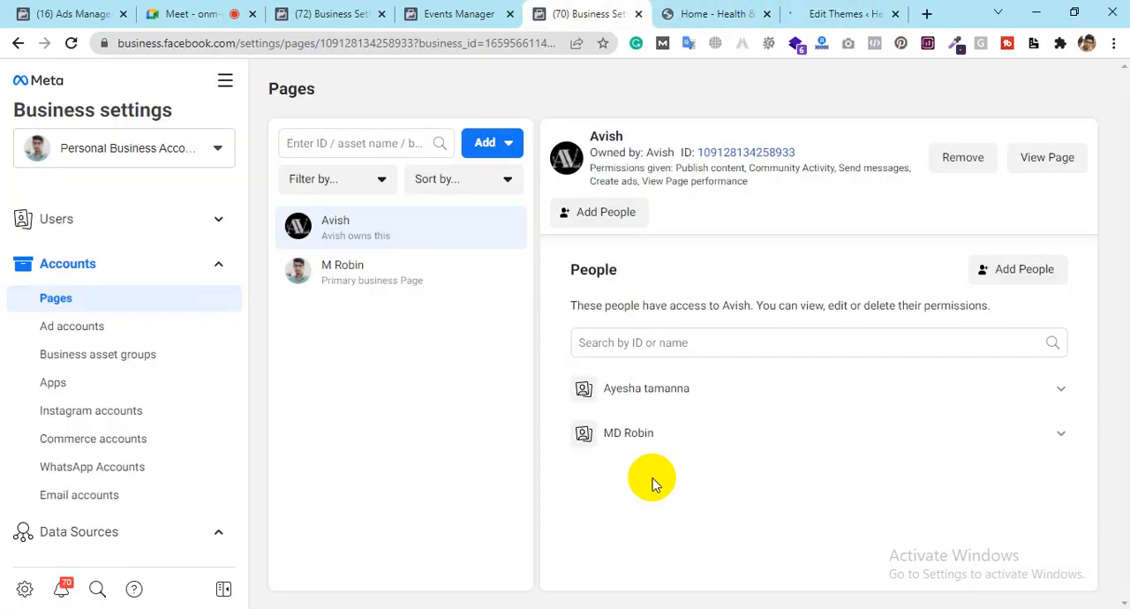
click(483, 8)
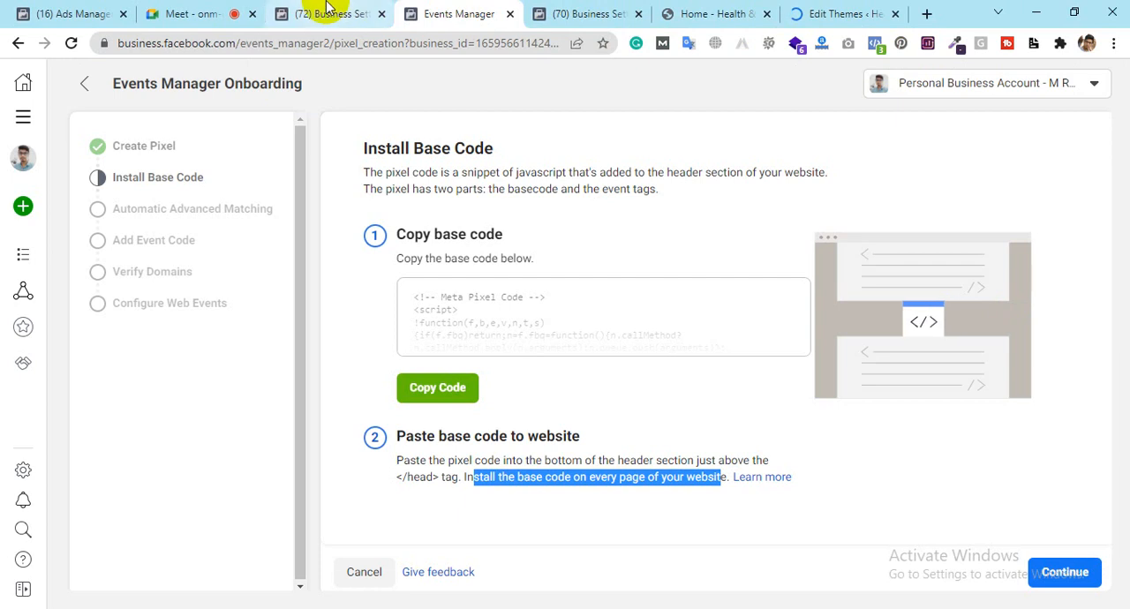
click(443, 469)
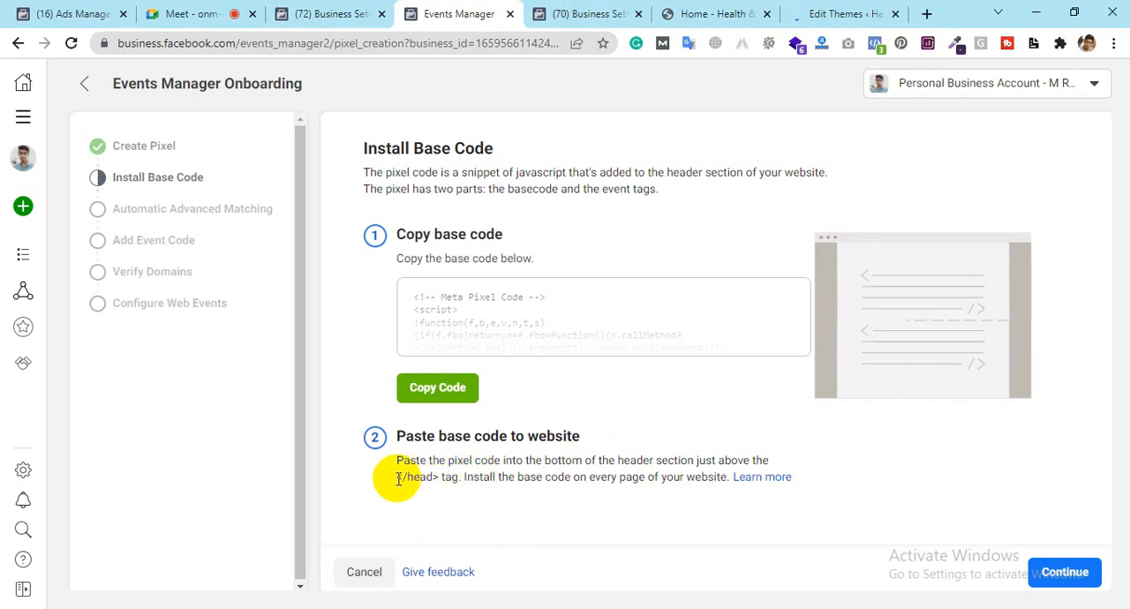
drag(397, 476, 438, 479)
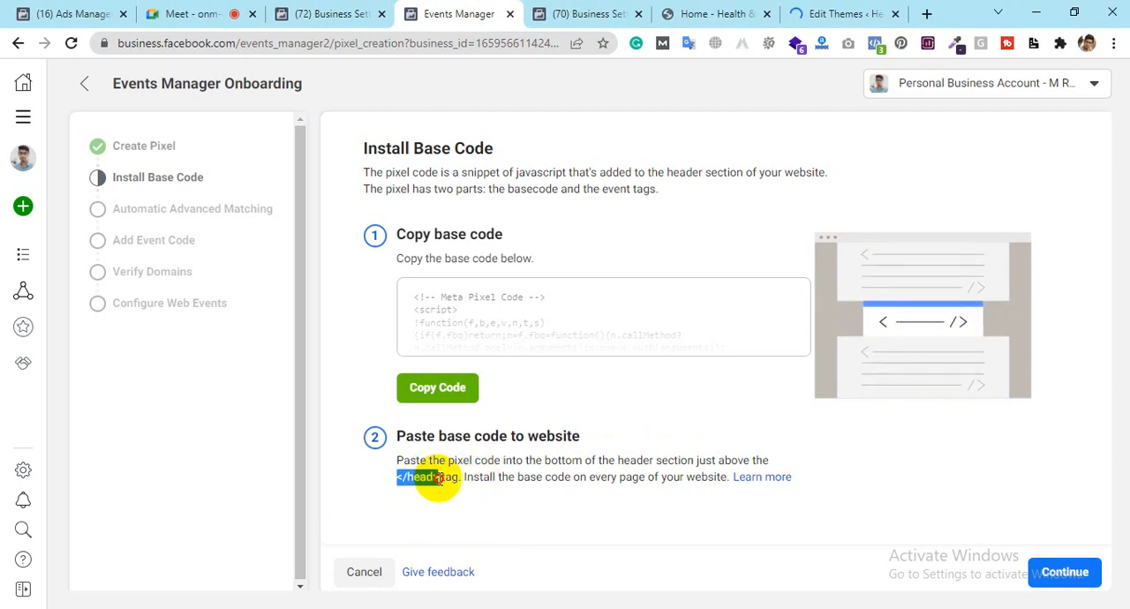
click(723, 460)
drag(723, 460, 461, 493)
click(403, 477)
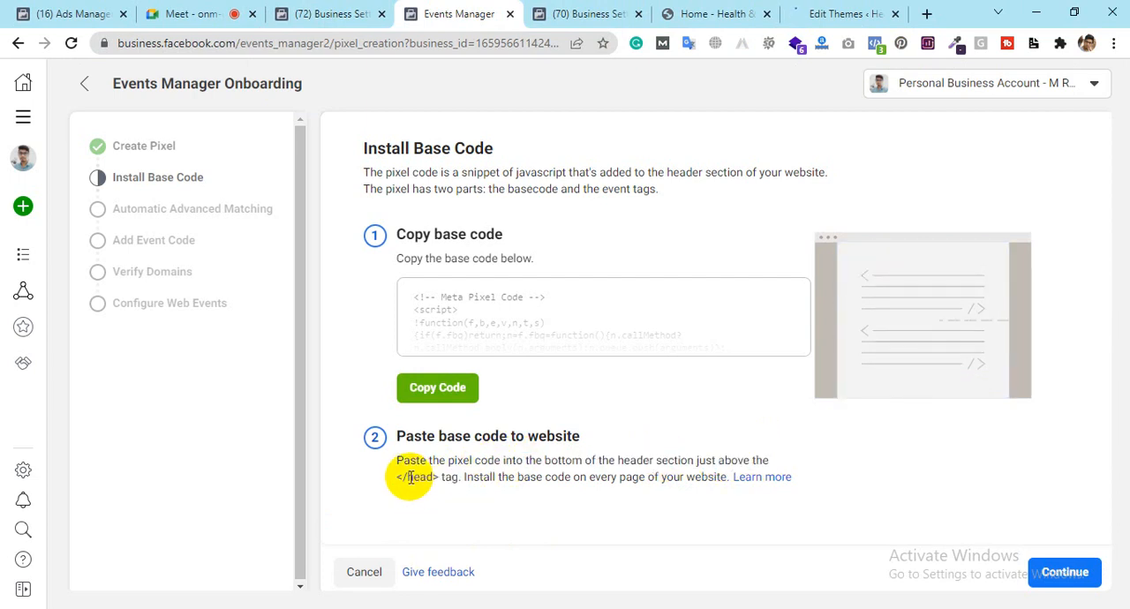
Step: Replace the Notepad text with a <head> and </head> tag pair separated by an empty line
click(299, 608)
key(ctrl+a)
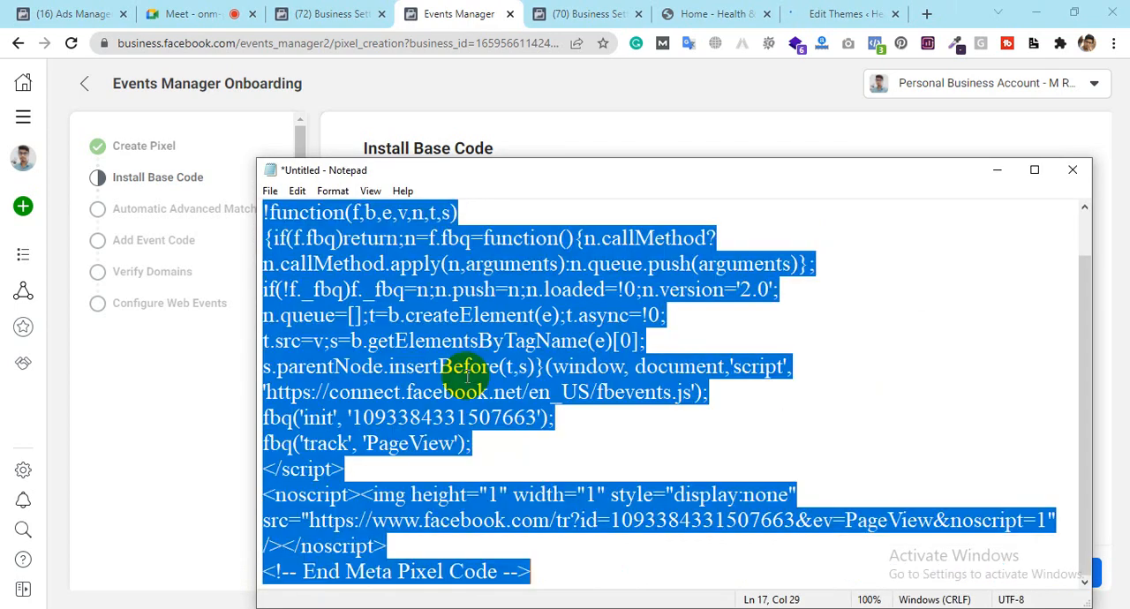
key(Delete)
text(</head>)
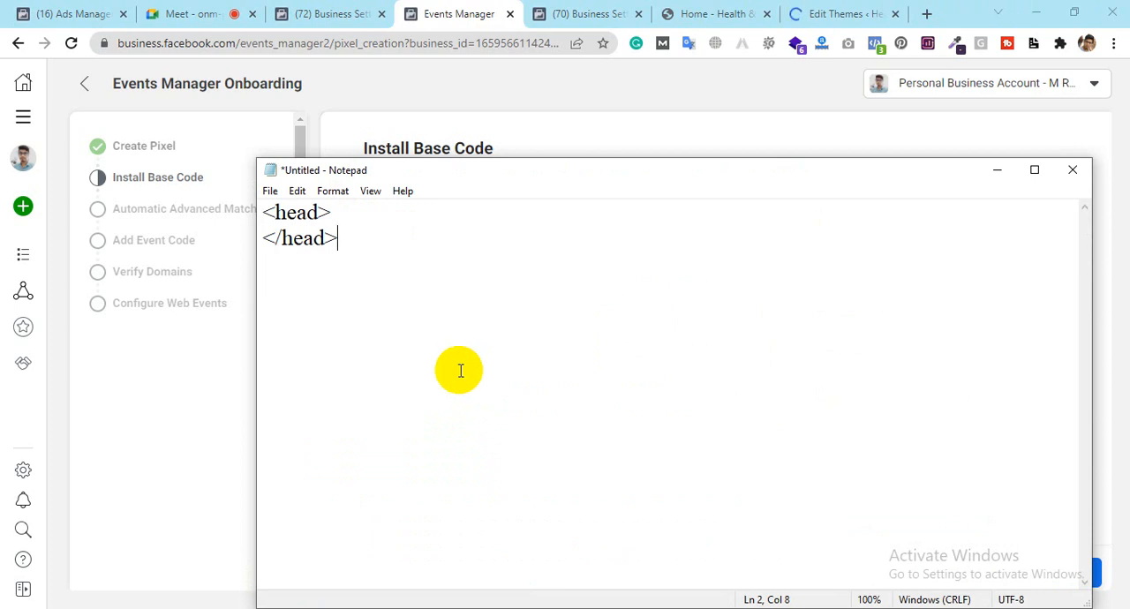
key(Return)
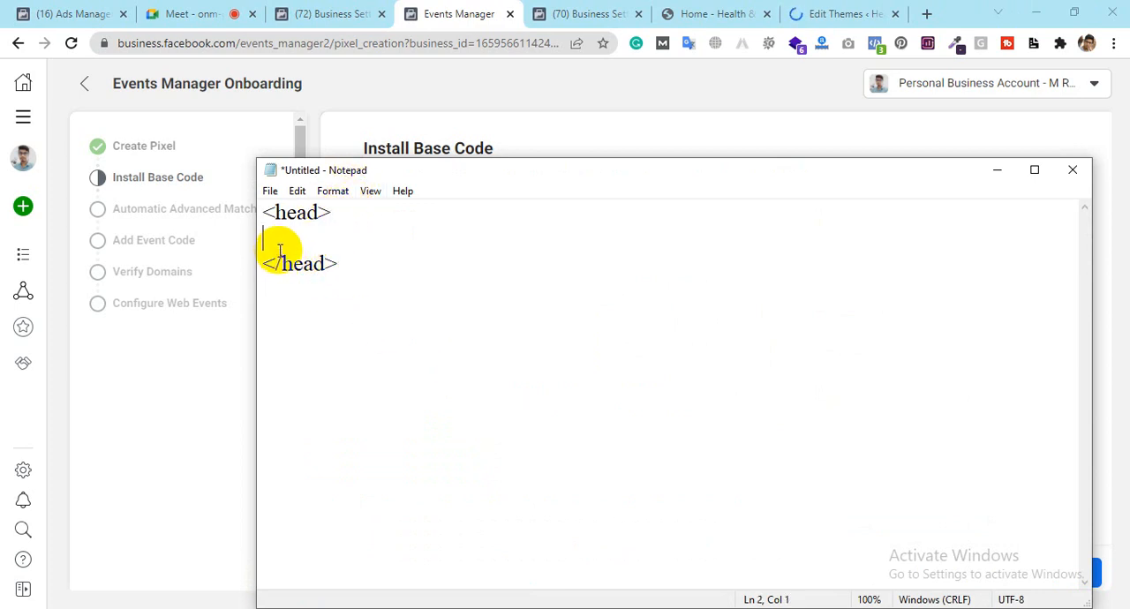
Step: Copy the Meta Pixel base code again from Events Manager and return to the WordPress theme editor
click(462, 8)
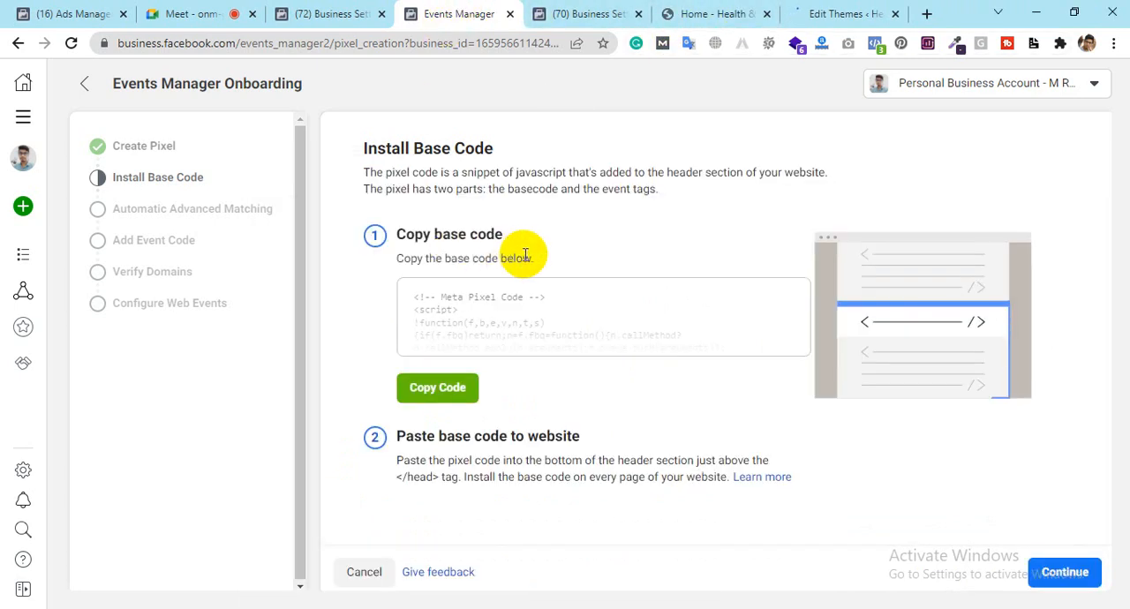
click(438, 391)
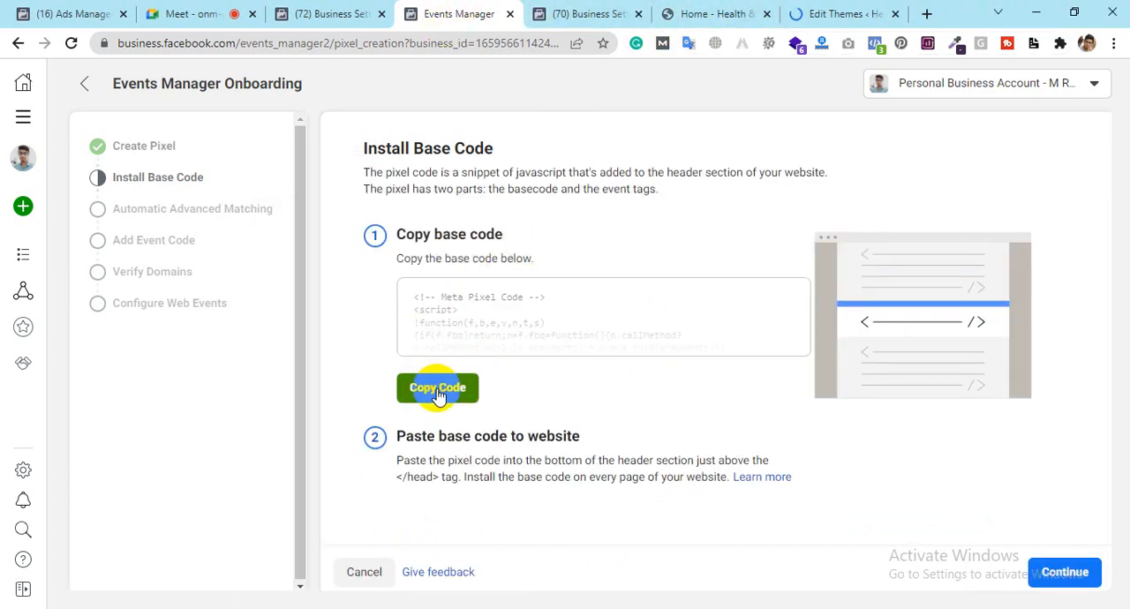
click(834, 14)
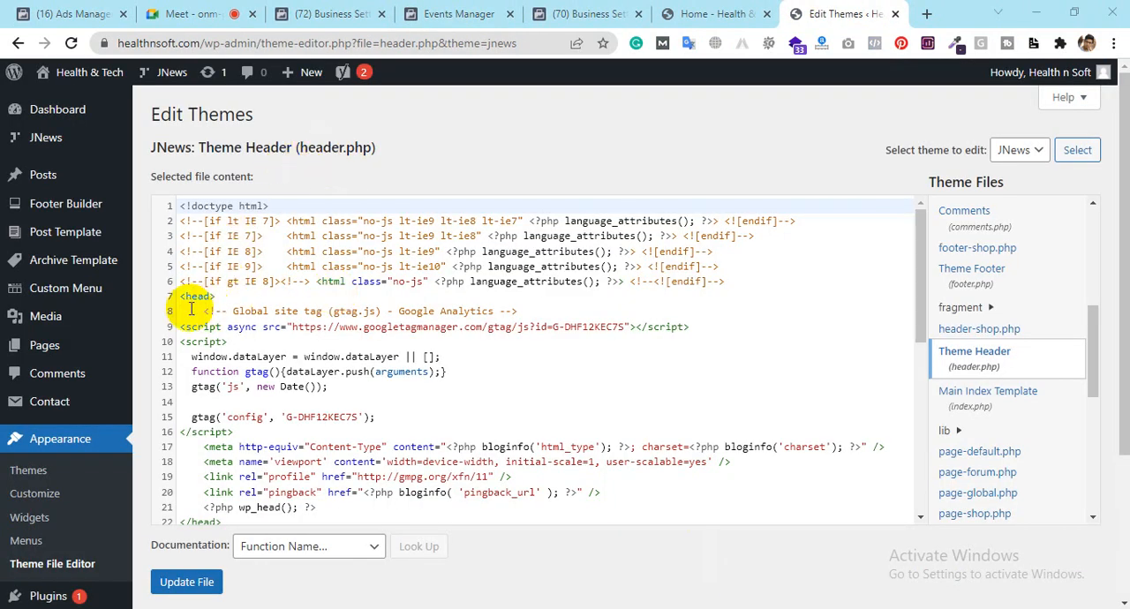
Step: Locate the opening <head> and closing </head> tags in the header.php code
drag(214, 298, 177, 298)
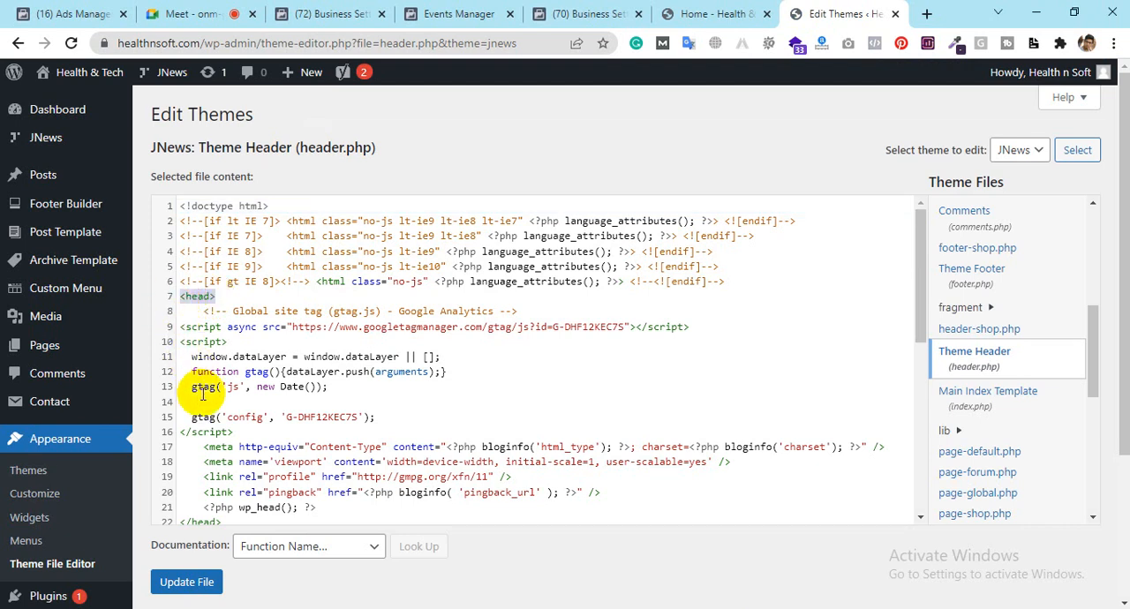
scroll(250, 375, down, 1)
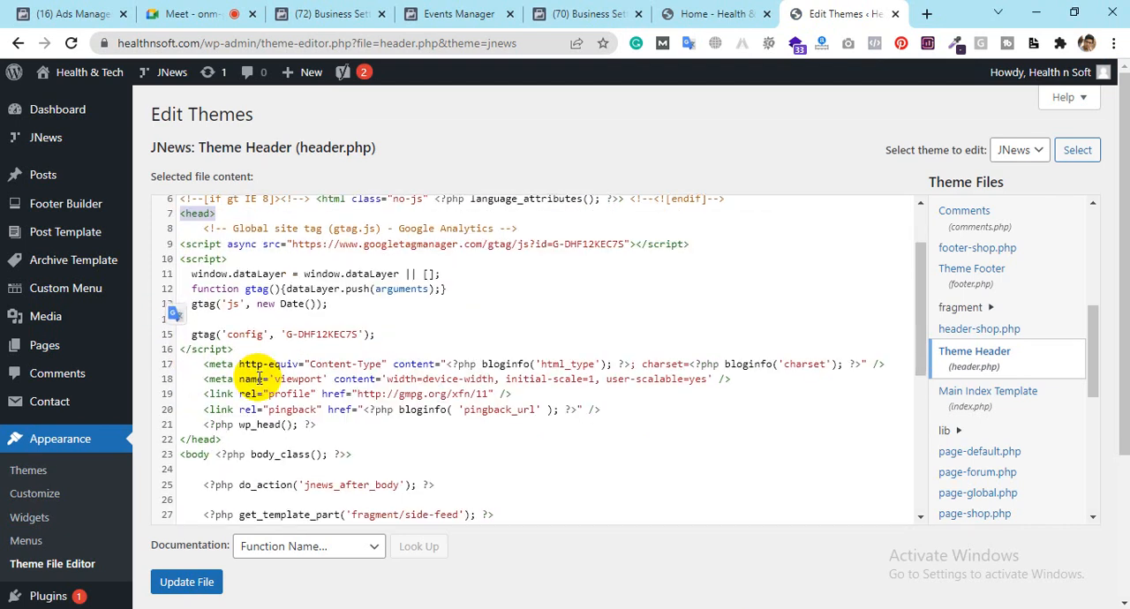
mouse_move(920, 267)
mouse_down()
mouse_move(924, 291)
mouse_move(928, 265)
mouse_up()
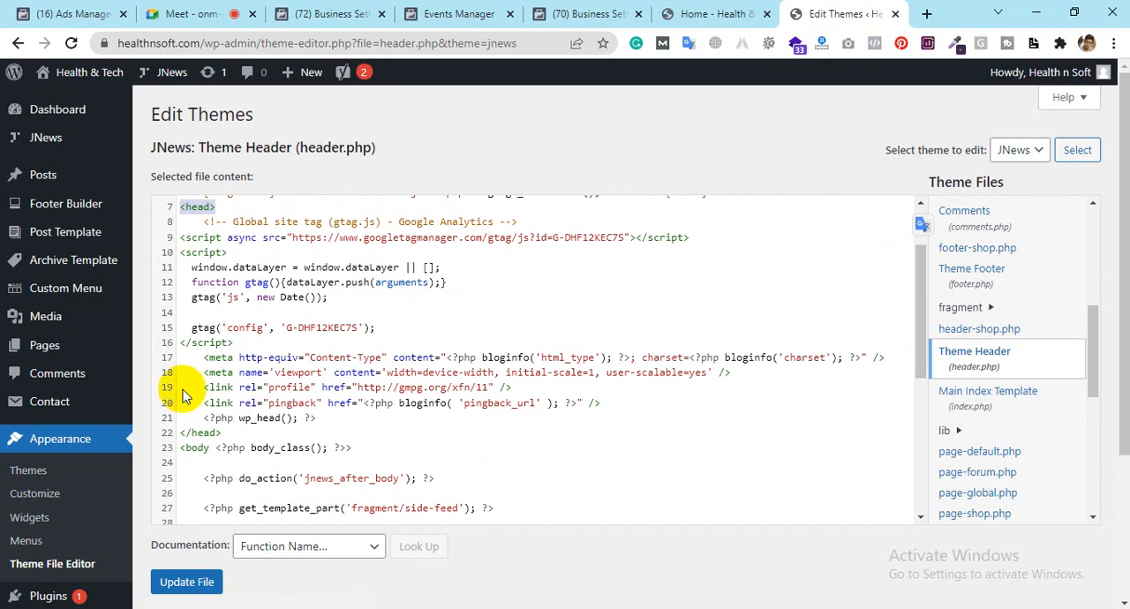
drag(221, 434, 177, 439)
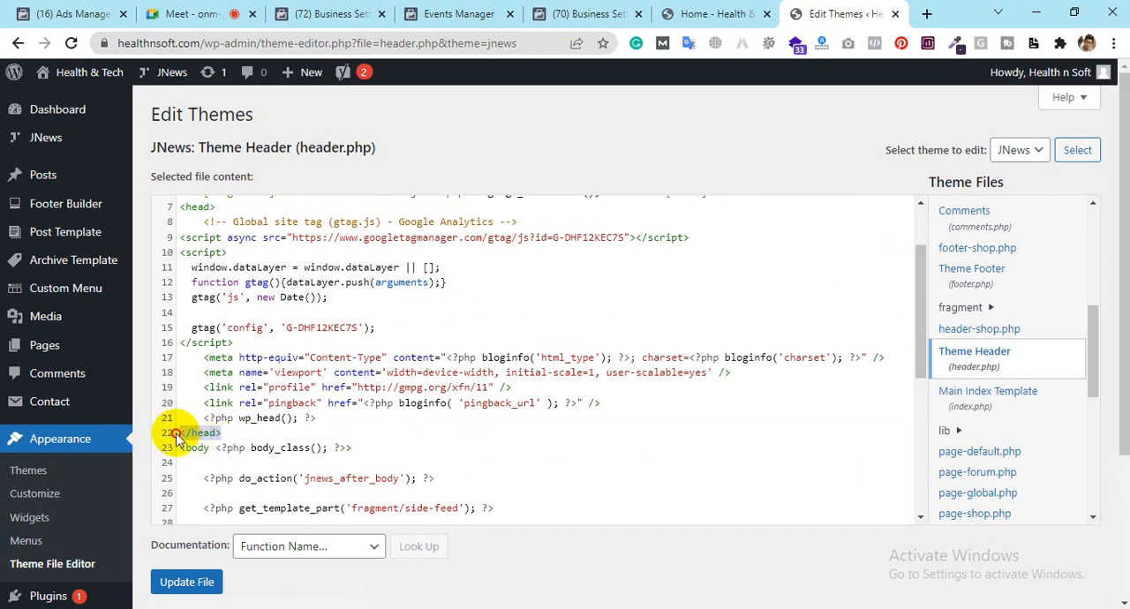
click(219, 206)
drag(223, 434, 181, 438)
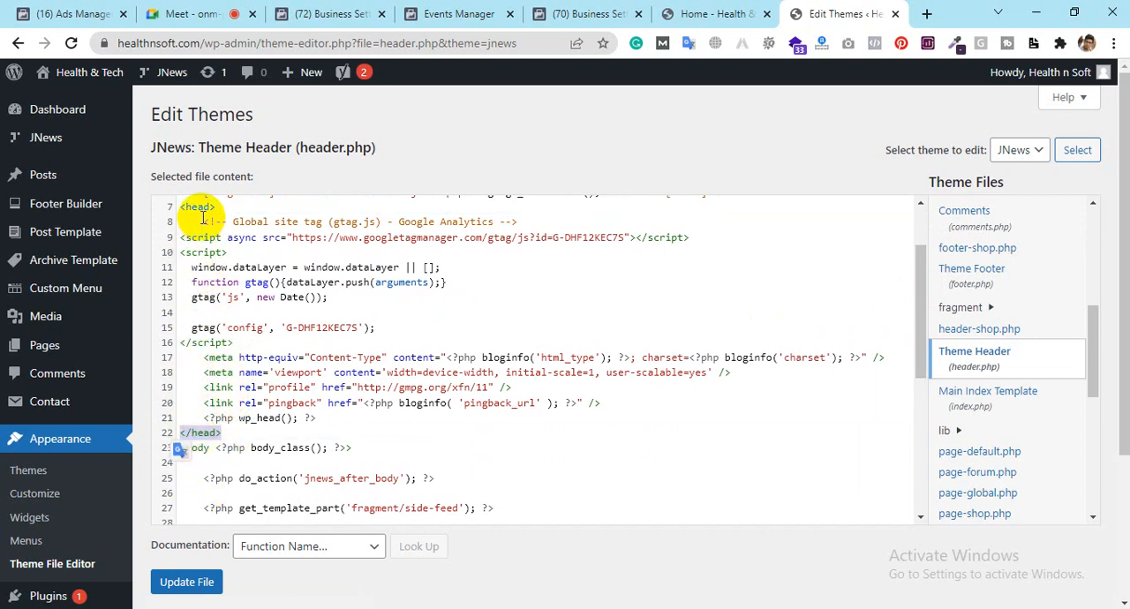
drag(220, 207, 181, 206)
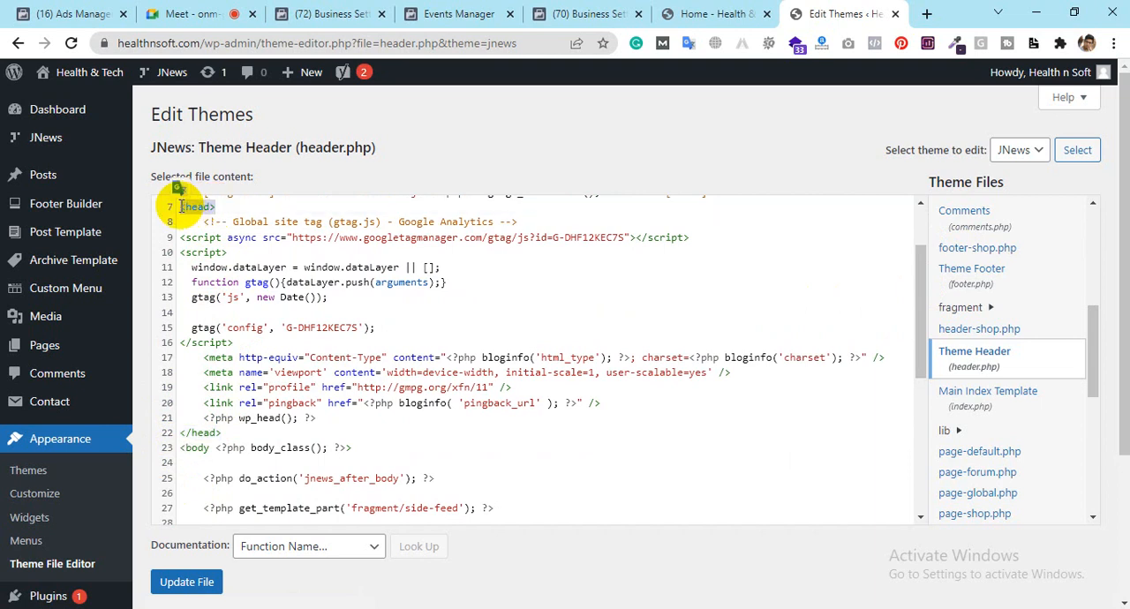
Step: Insert the Meta Pixel base code on a new line directly below <head> in header.php and update the file
click(227, 210)
key(Return)
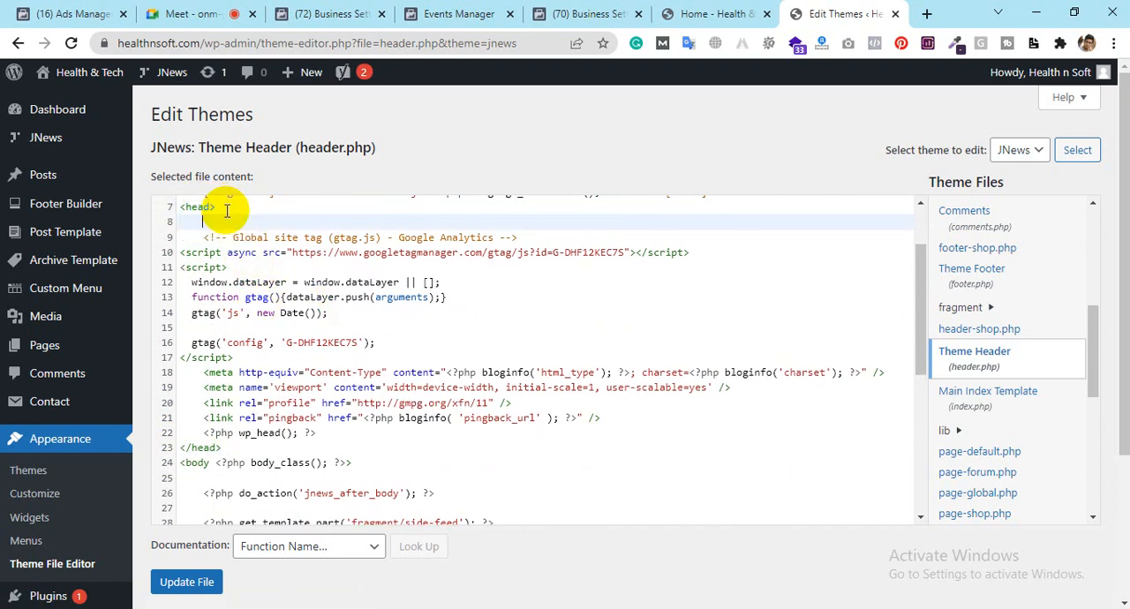
key(ctrl+v)
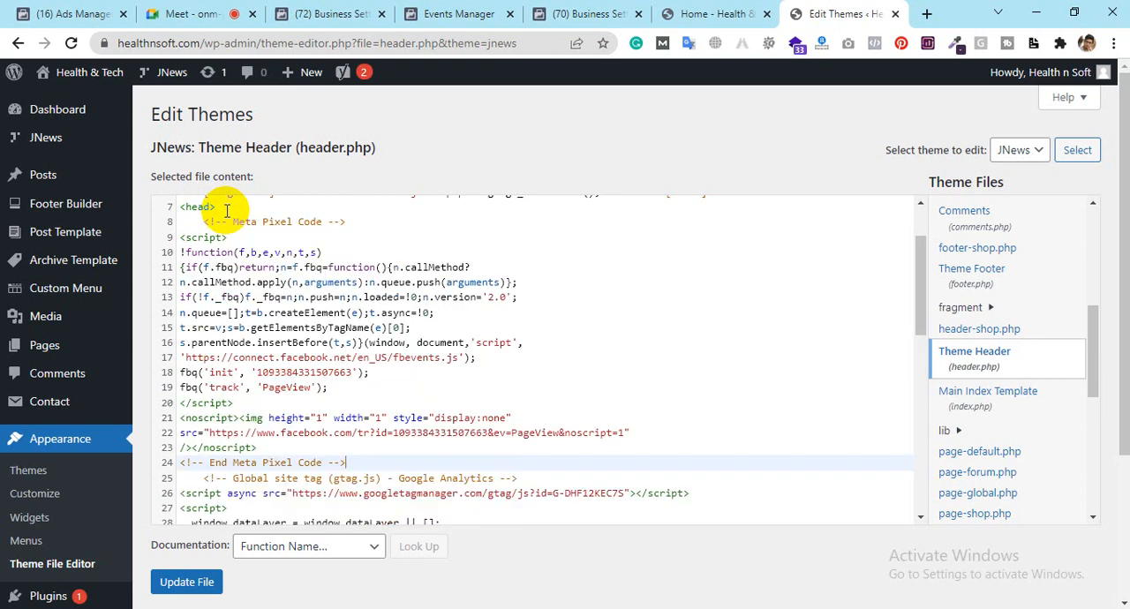
drag(345, 461, 185, 220)
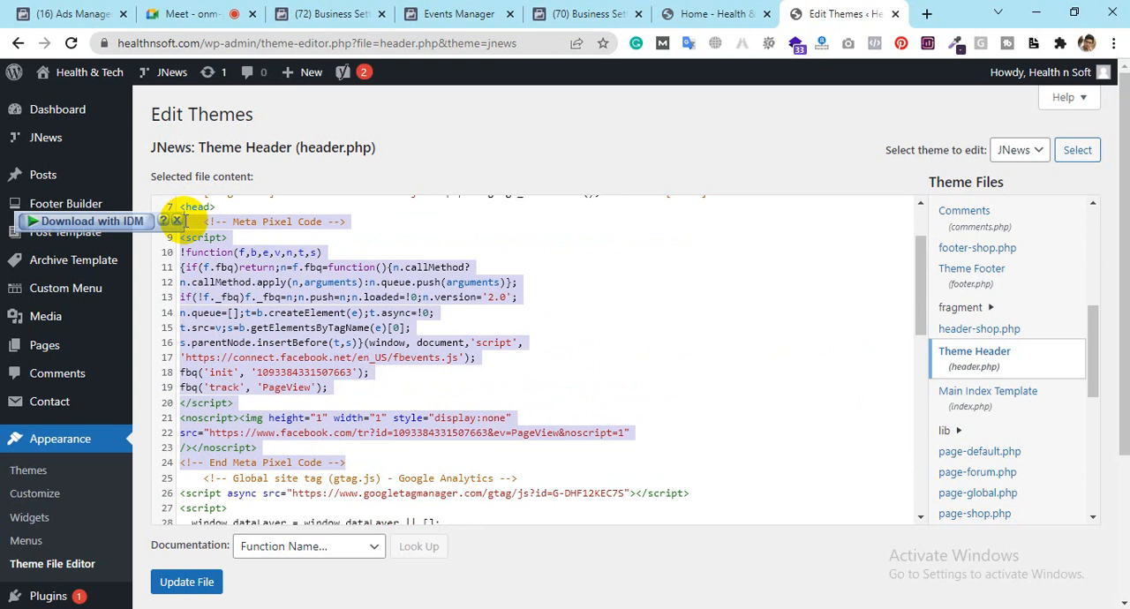
click(191, 580)
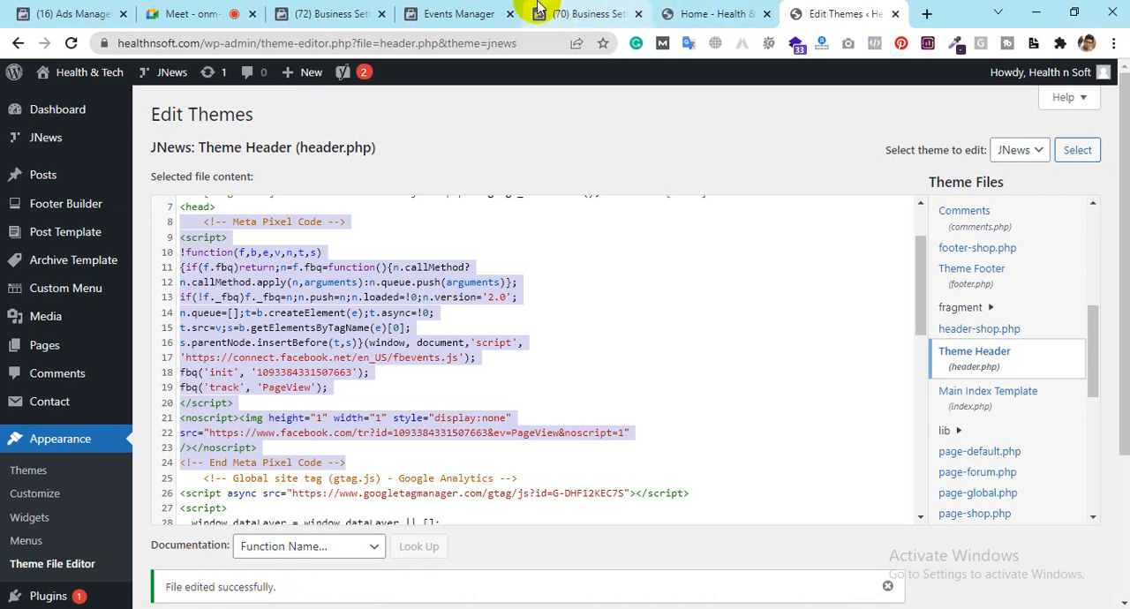
Step: Return to Events Manager and continue the pixel setup from Install Base Code to Automatic Advanced Matching
click(327, 10)
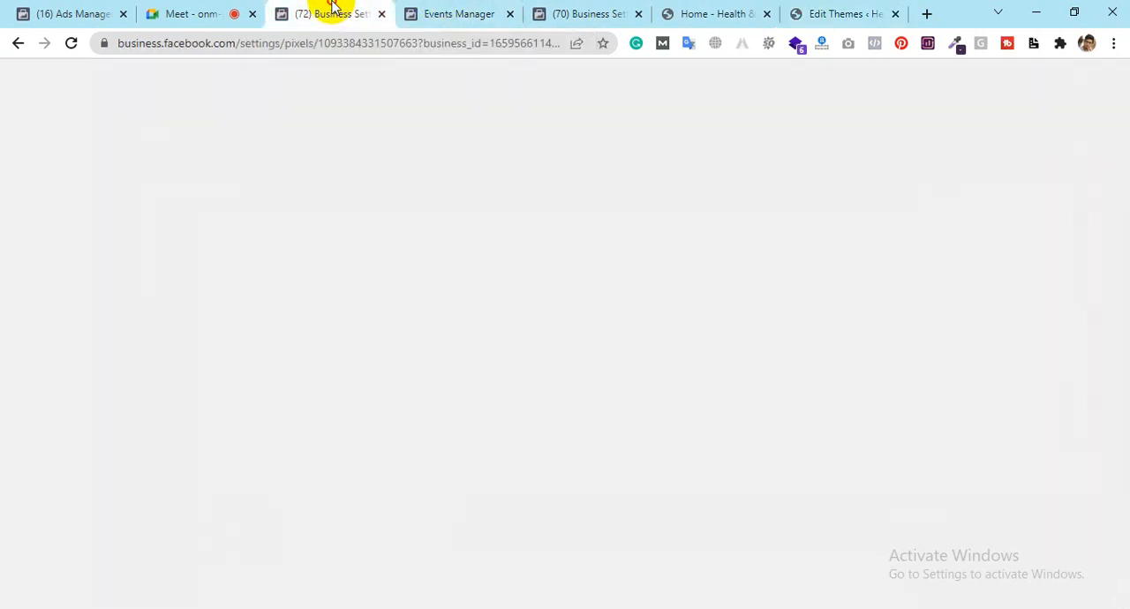
click(437, 11)
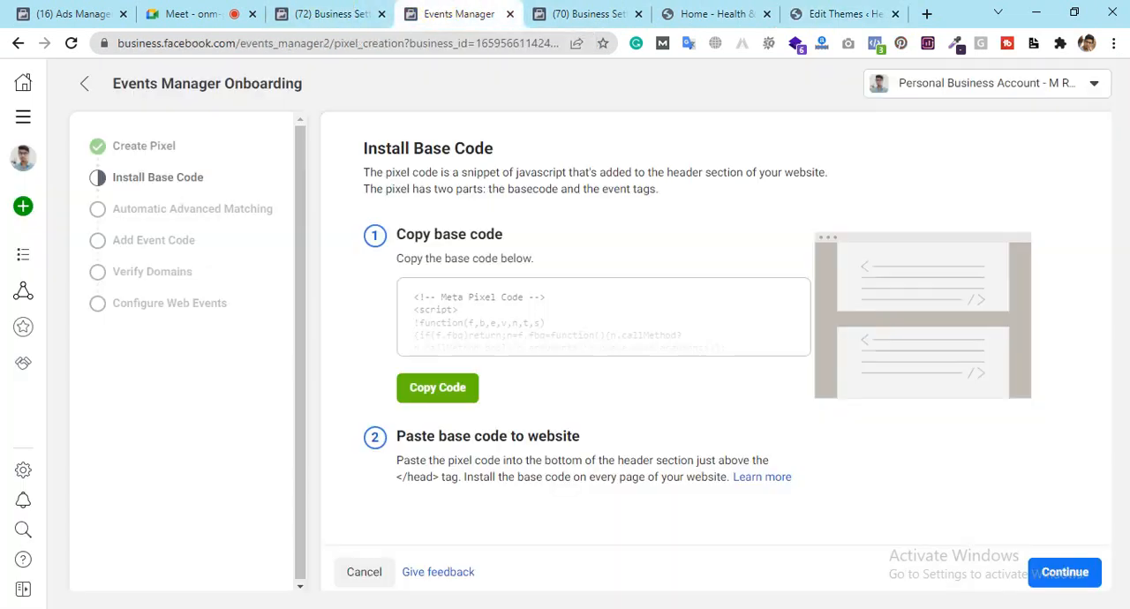
click(1063, 578)
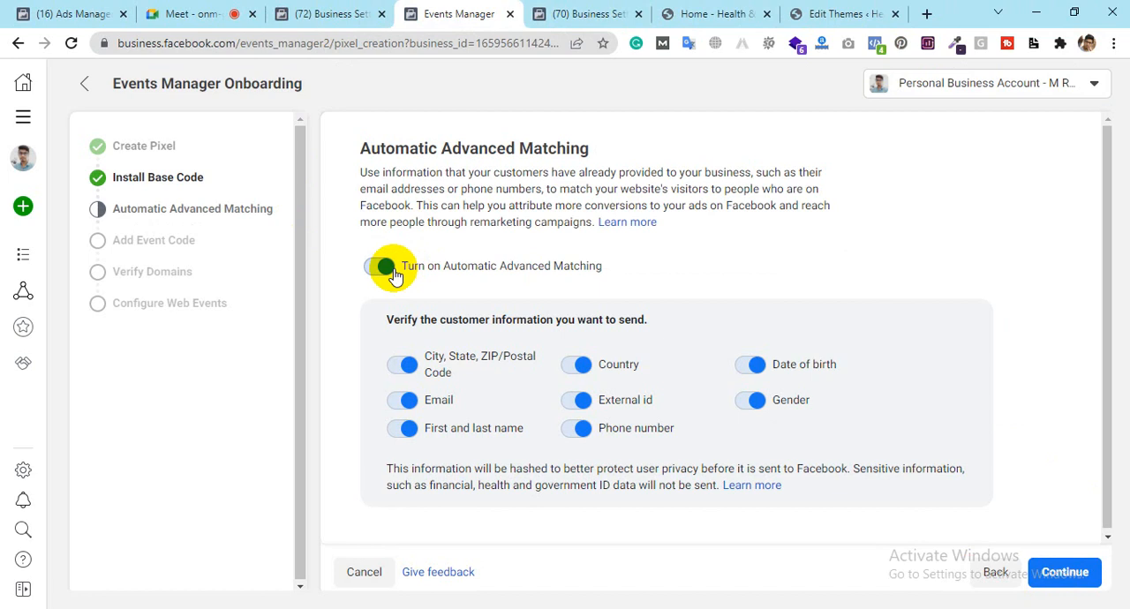
Step: Look over the healthnsoft.com home page down to its footer and return to the Automatic Advanced Matching settings in Events Manager
click(727, 10)
scroll(620, 353, down, 15)
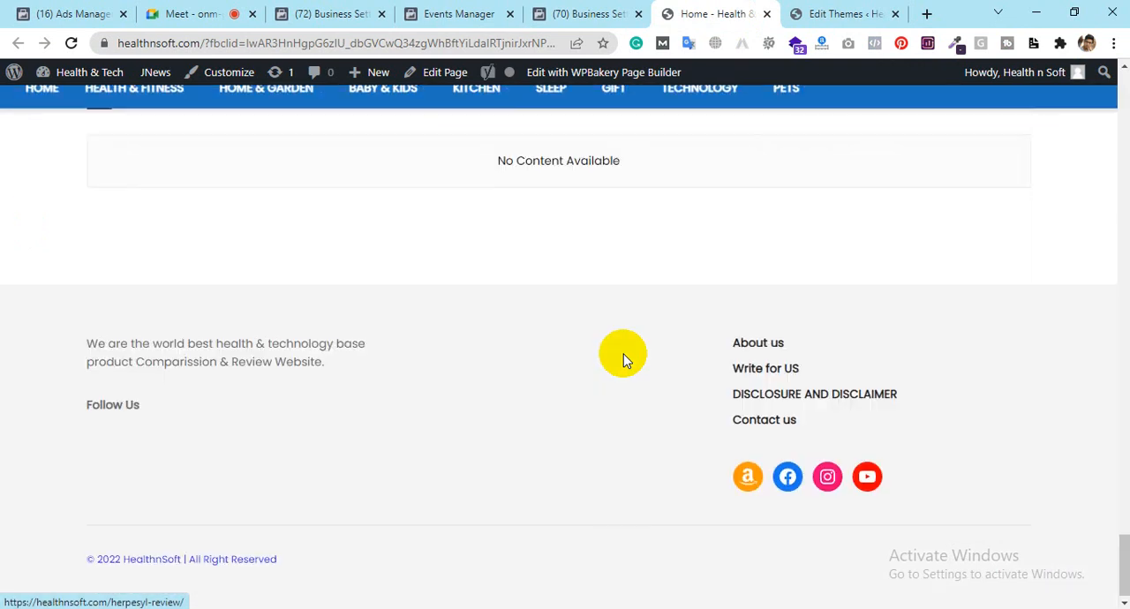
scroll(623, 356, up, 15)
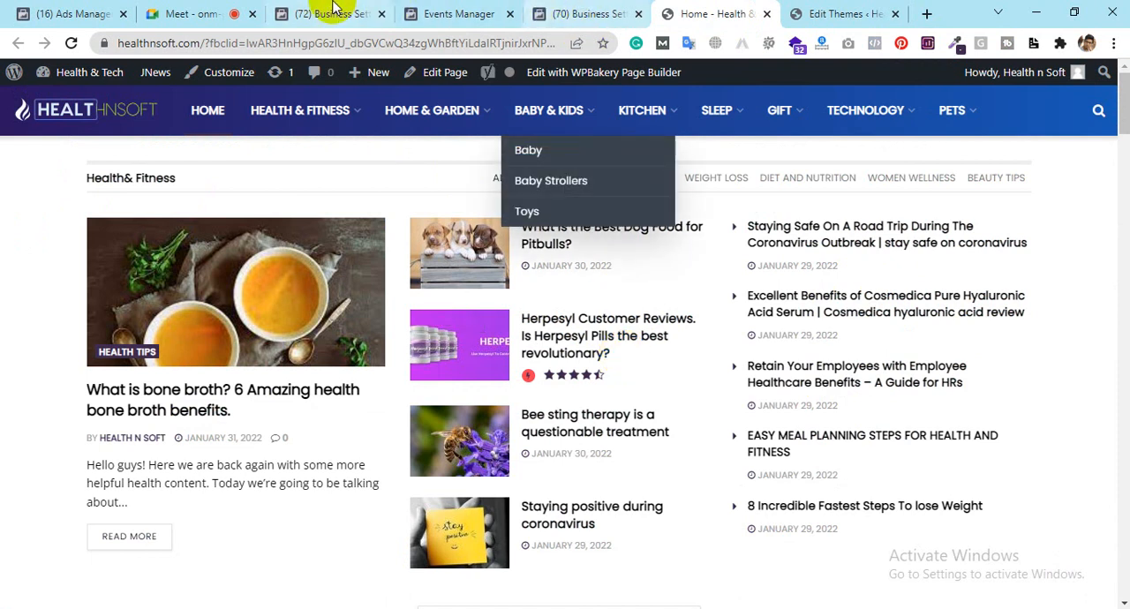
click(465, 11)
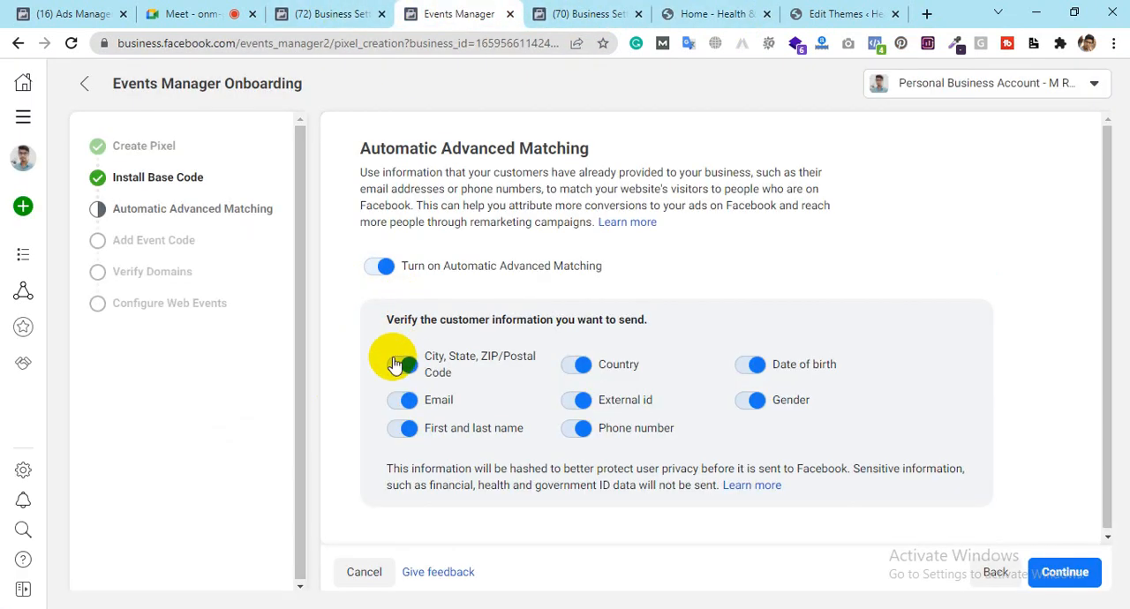
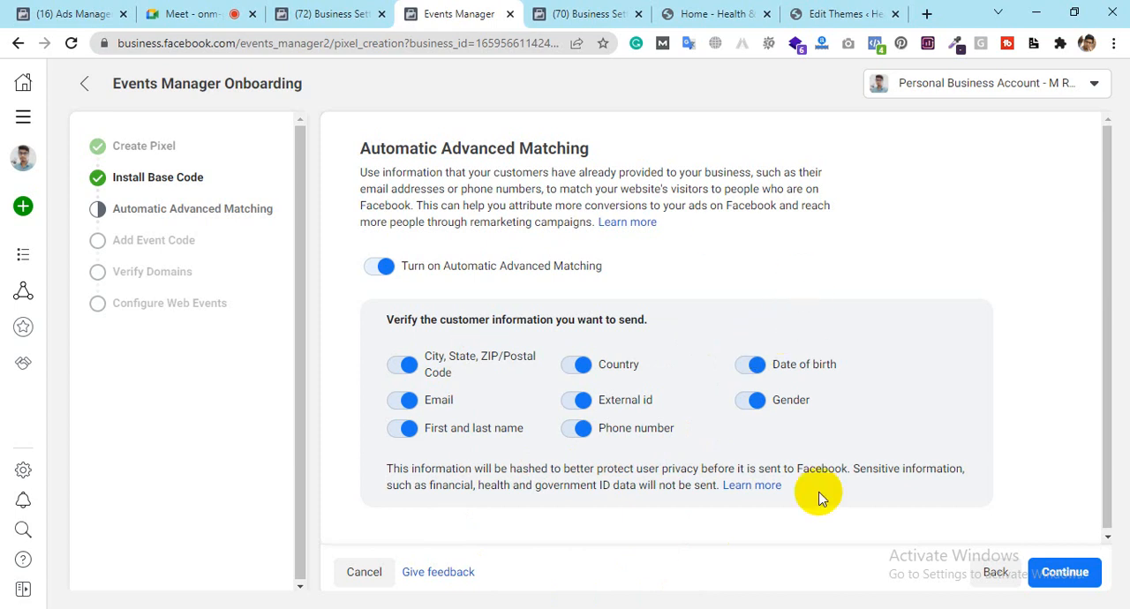
Step: Continue the pixel onboarding from Automatic Advanced Matching to Add Event Code and open the Event Setup Tool
click(1066, 573)
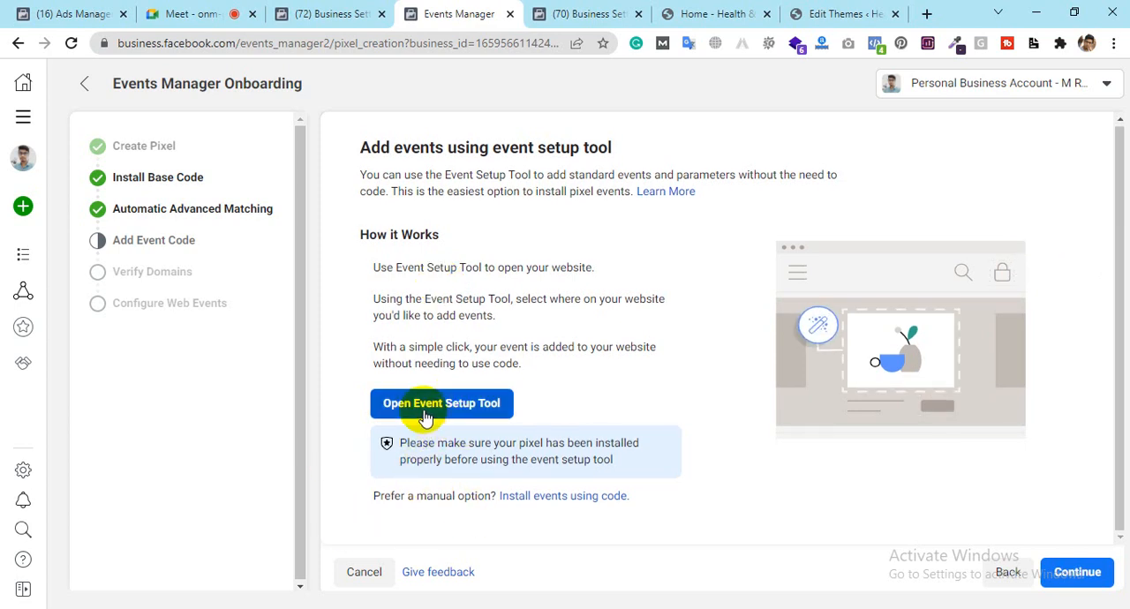
right_click(428, 412)
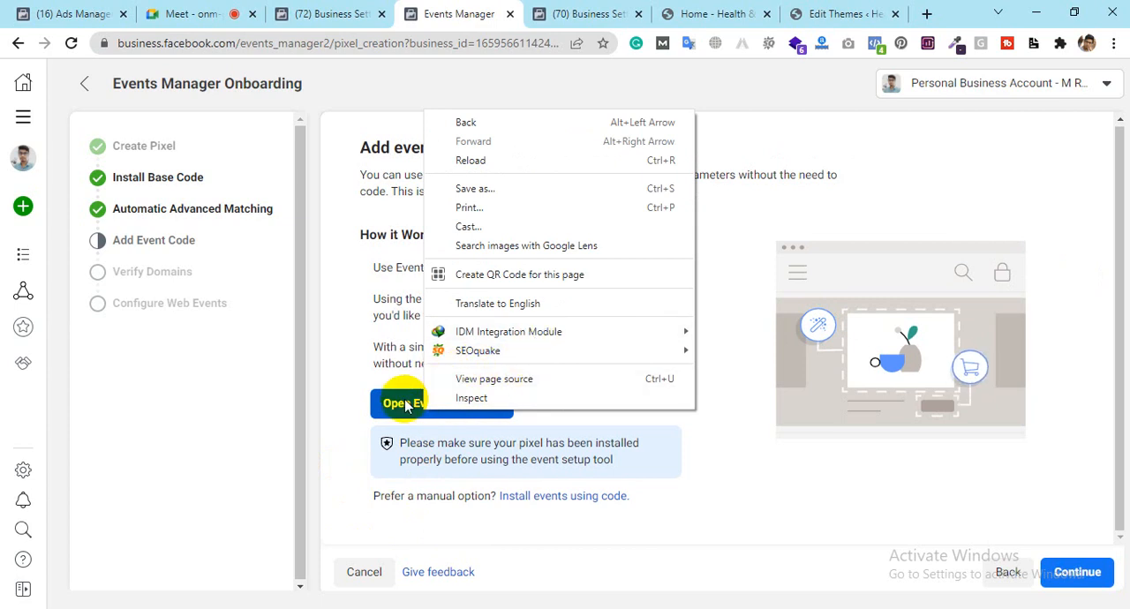
right_click(405, 402)
click(405, 403)
click(405, 403)
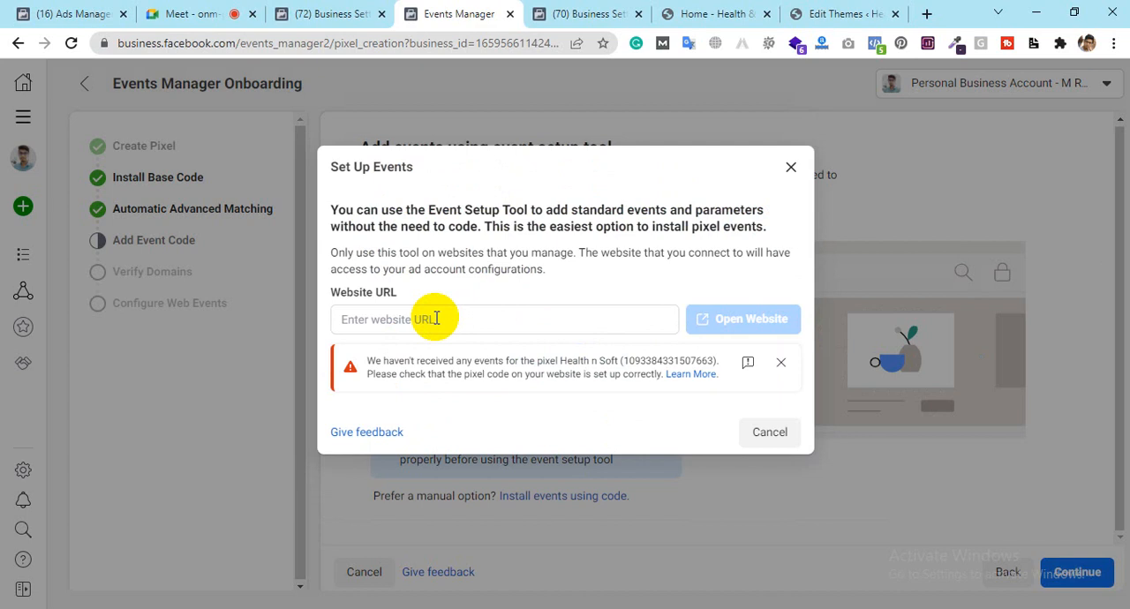
click(453, 318)
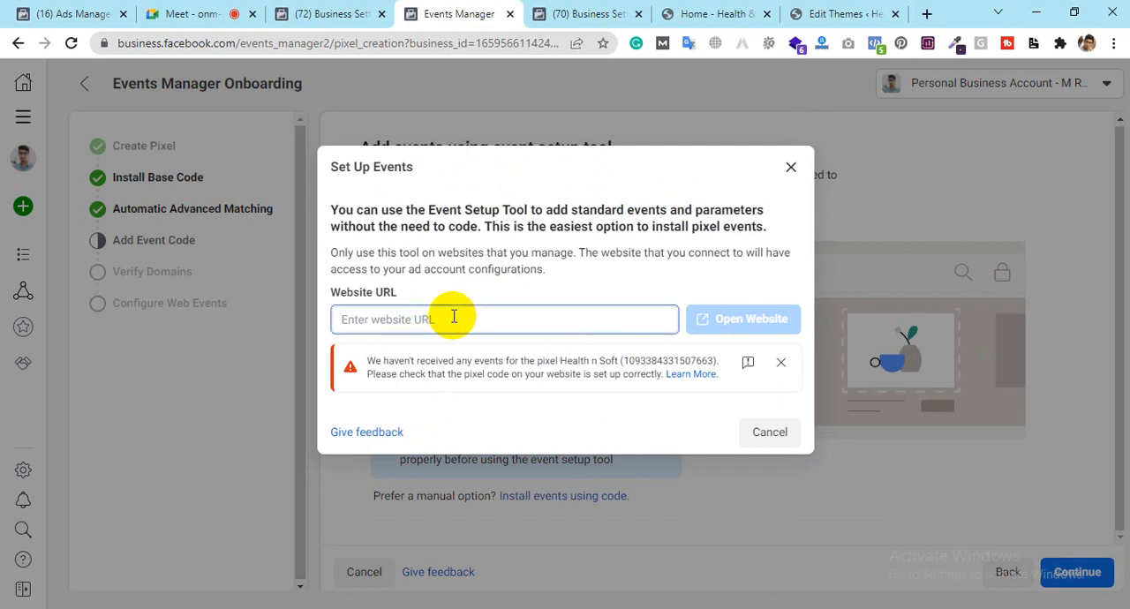
text(he)
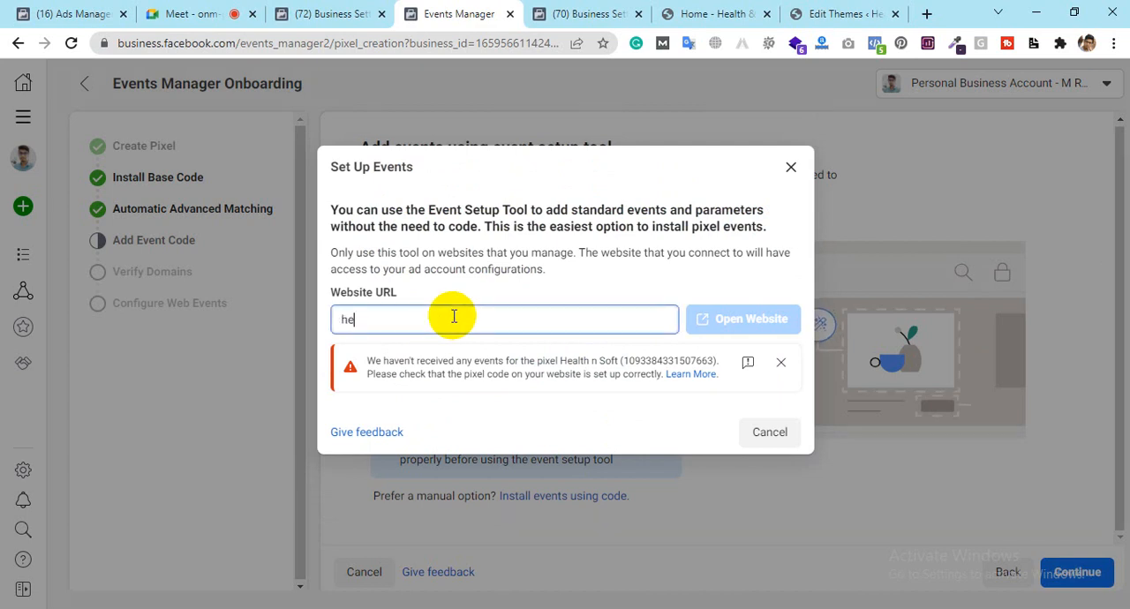
text(alt)
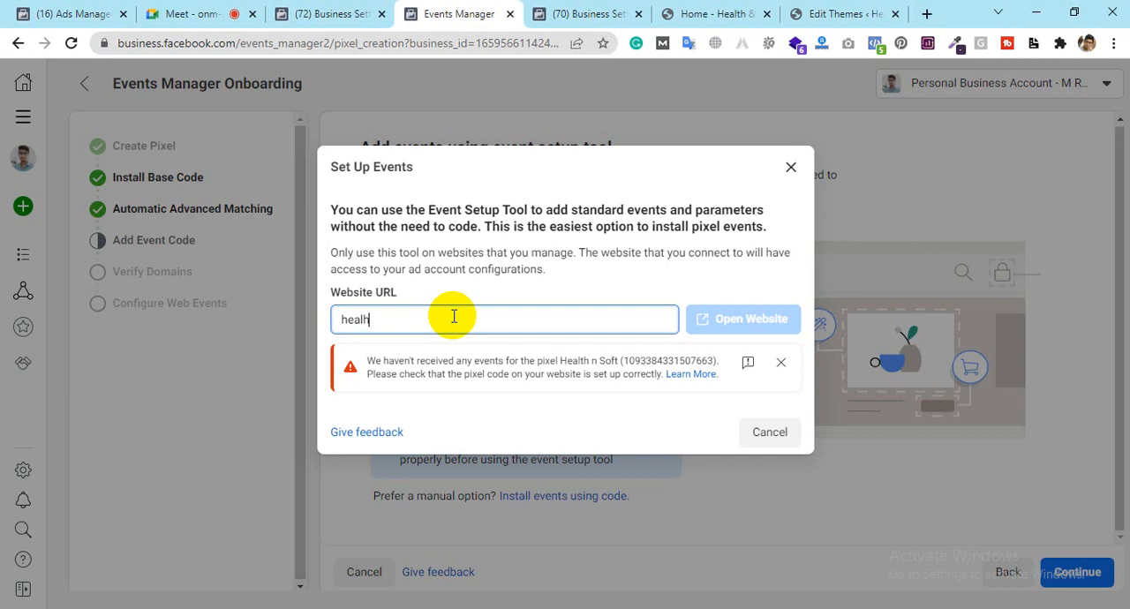
key(BackSpace)
text(hnsoft)
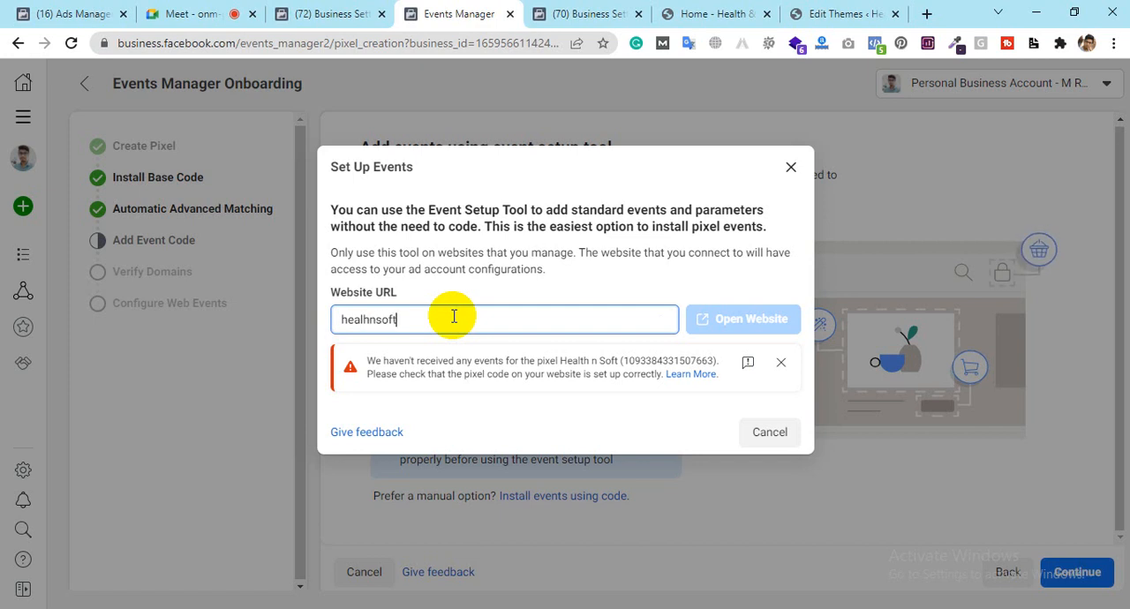
text(.com)
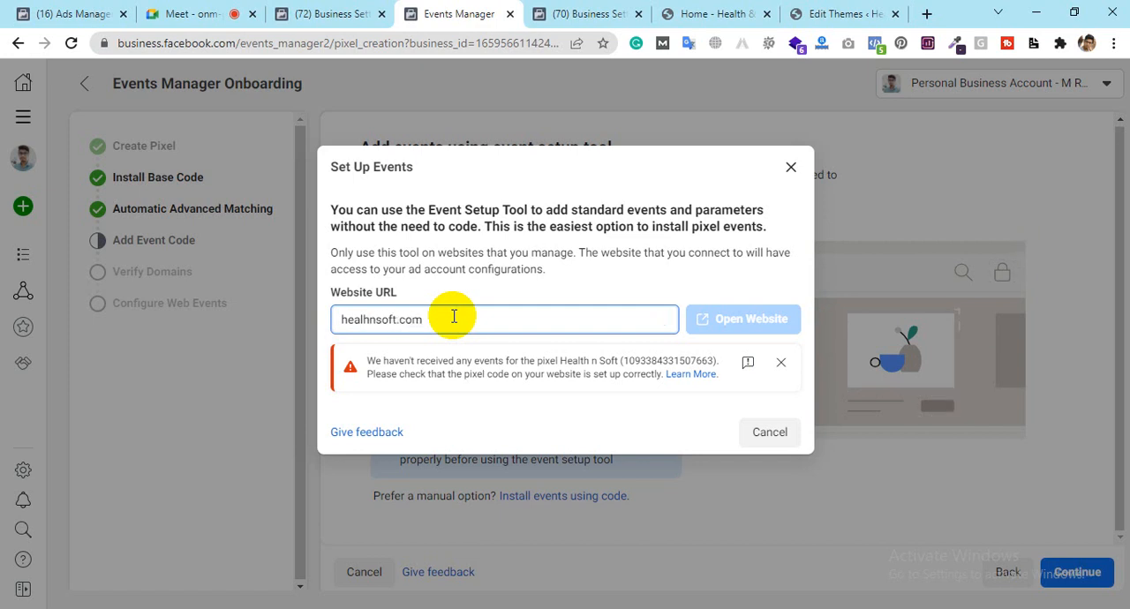
click(340, 320)
text(https)
text(;)
key(BackSpace)
text(://)
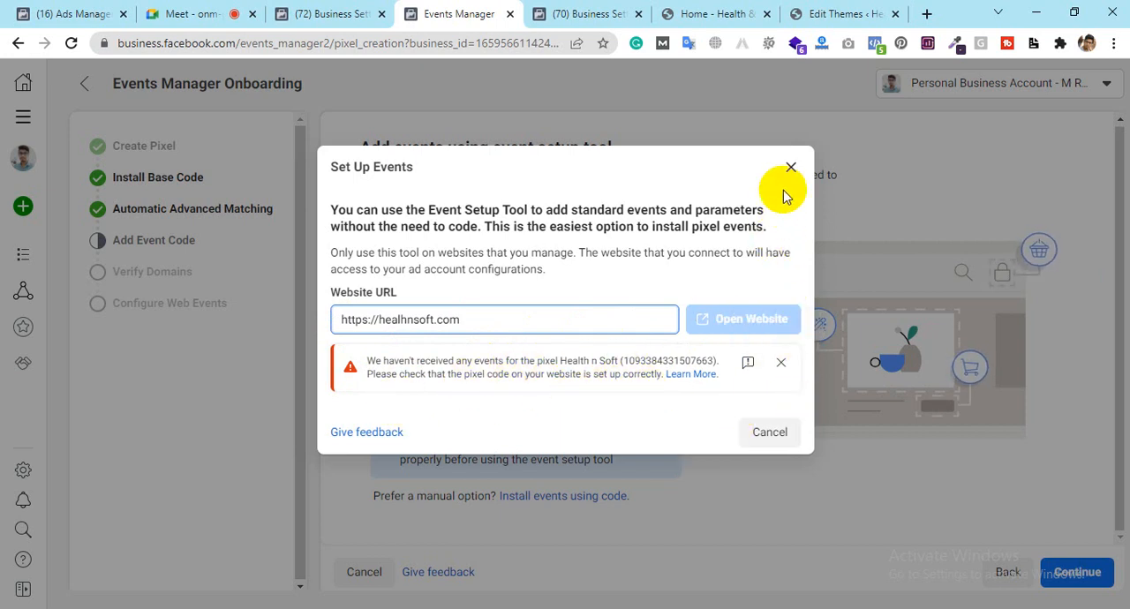
click(790, 167)
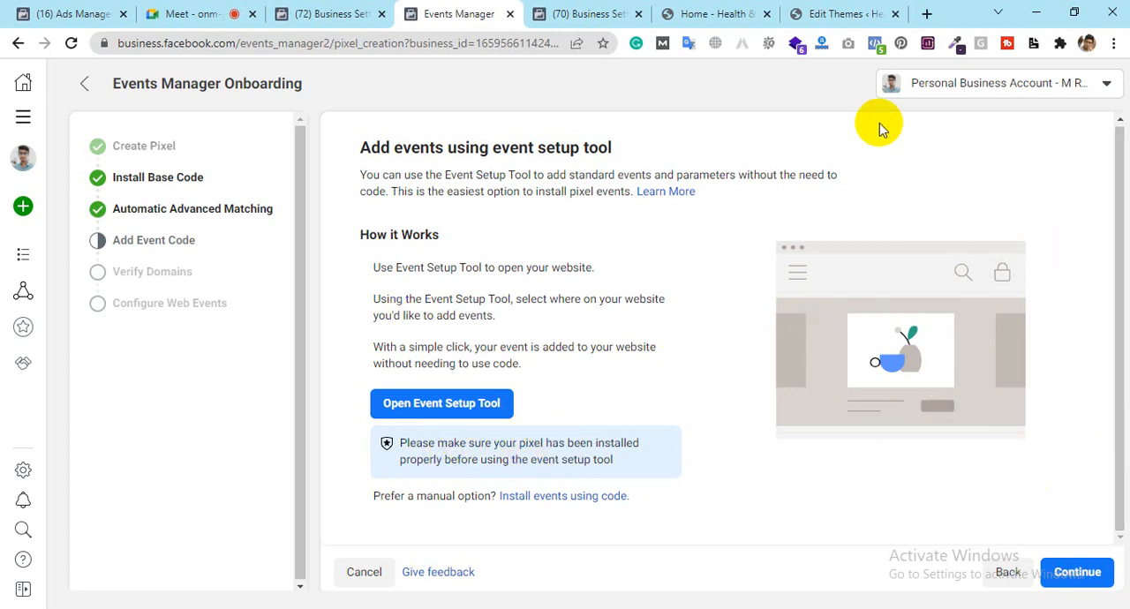
Step: Continue the pixel onboarding to Verify Domains and open the domain verification page in Business settings
click(1075, 582)
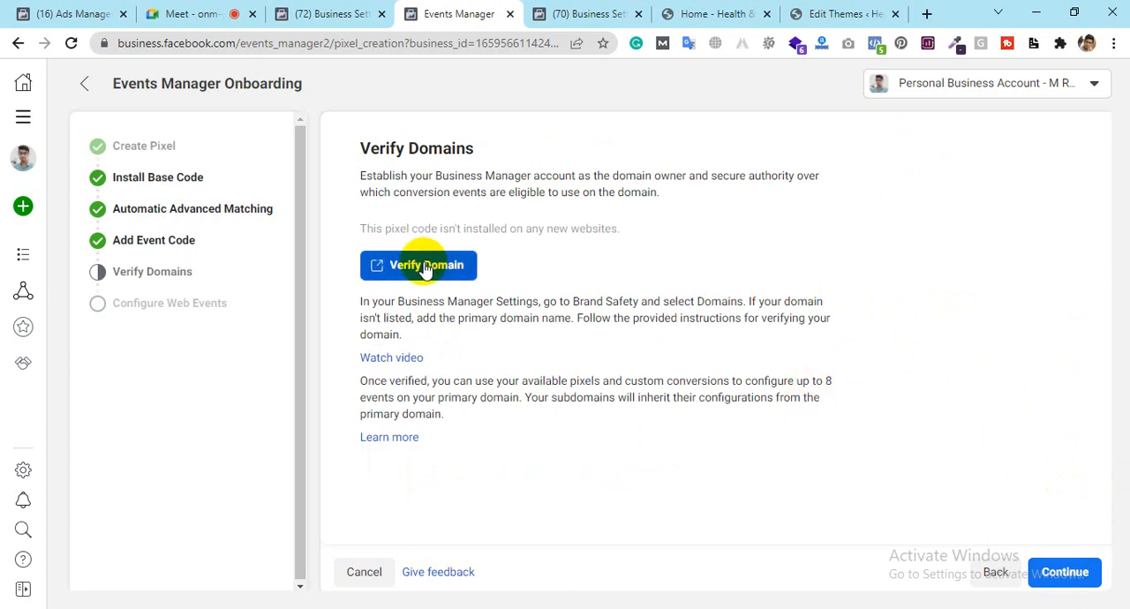
click(726, 13)
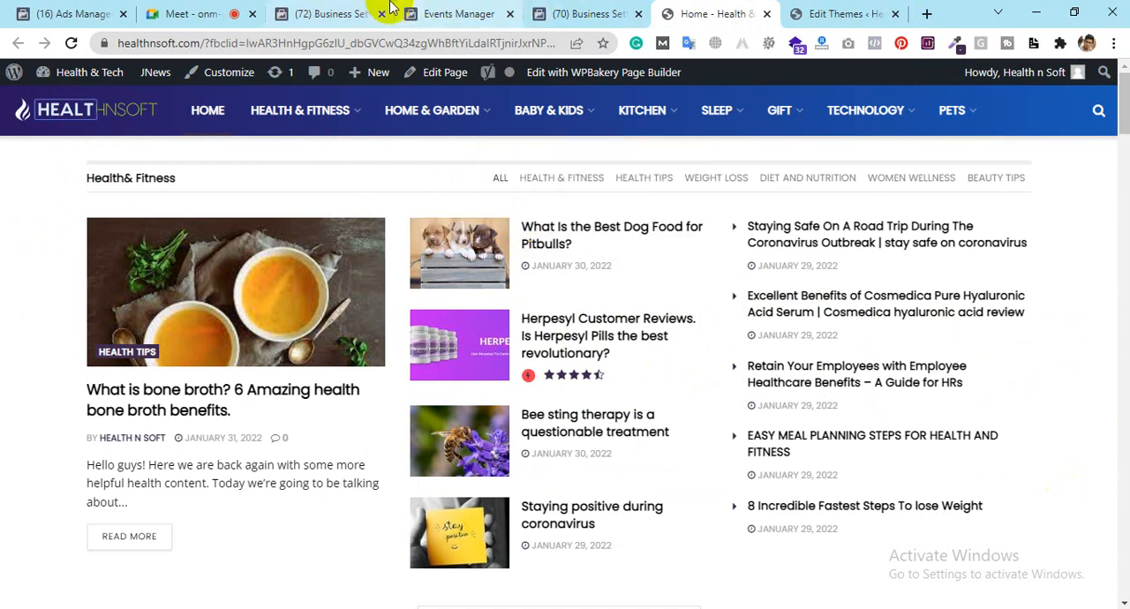
click(465, 11)
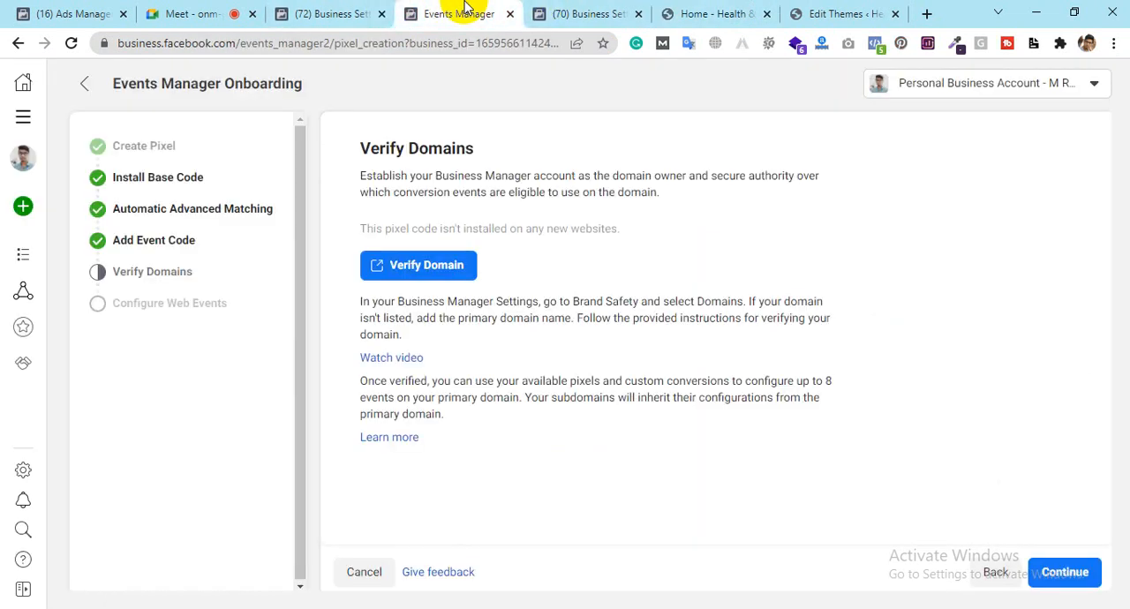
click(421, 265)
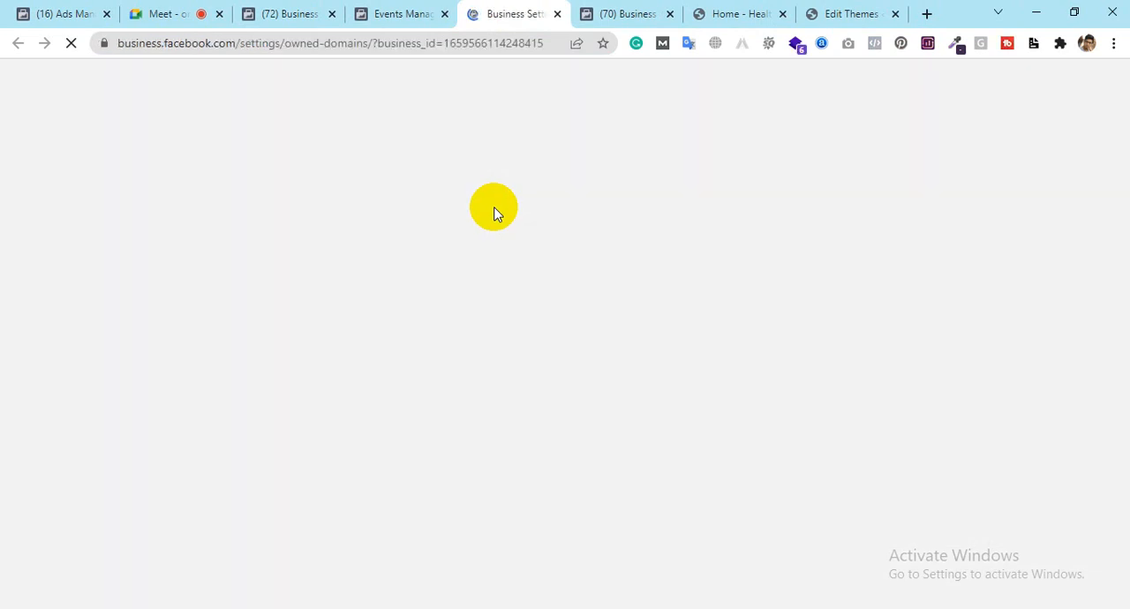
Step: Check the Brand Safety domains in Business settings and continue the pixel onboarding to Configure Web Events
click(294, 9)
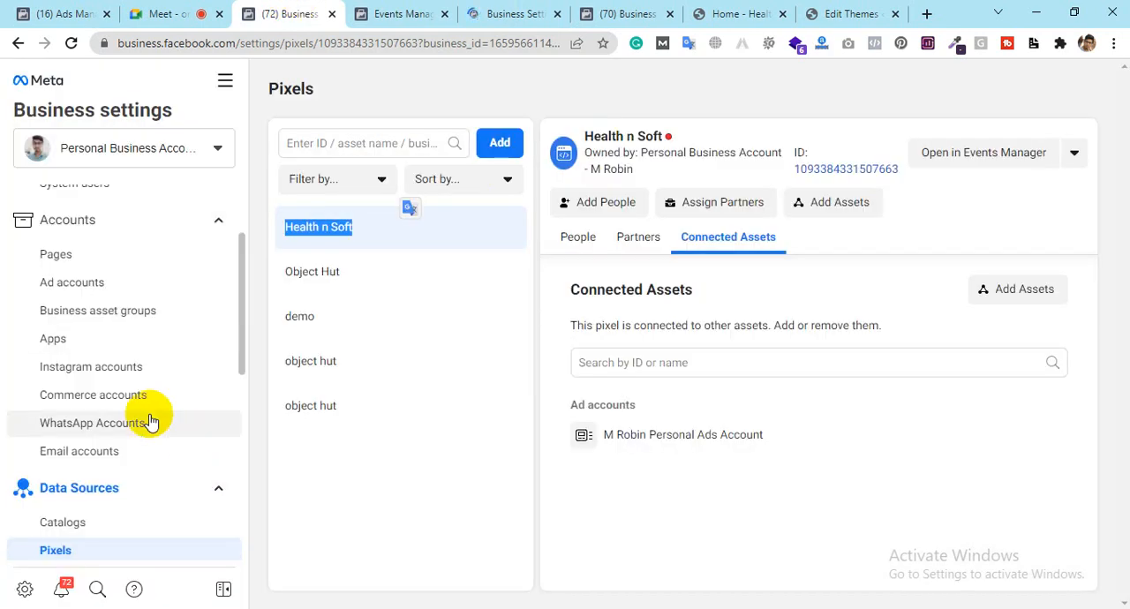
scroll(151, 480, down, 3)
scroll(151, 422, down, 2)
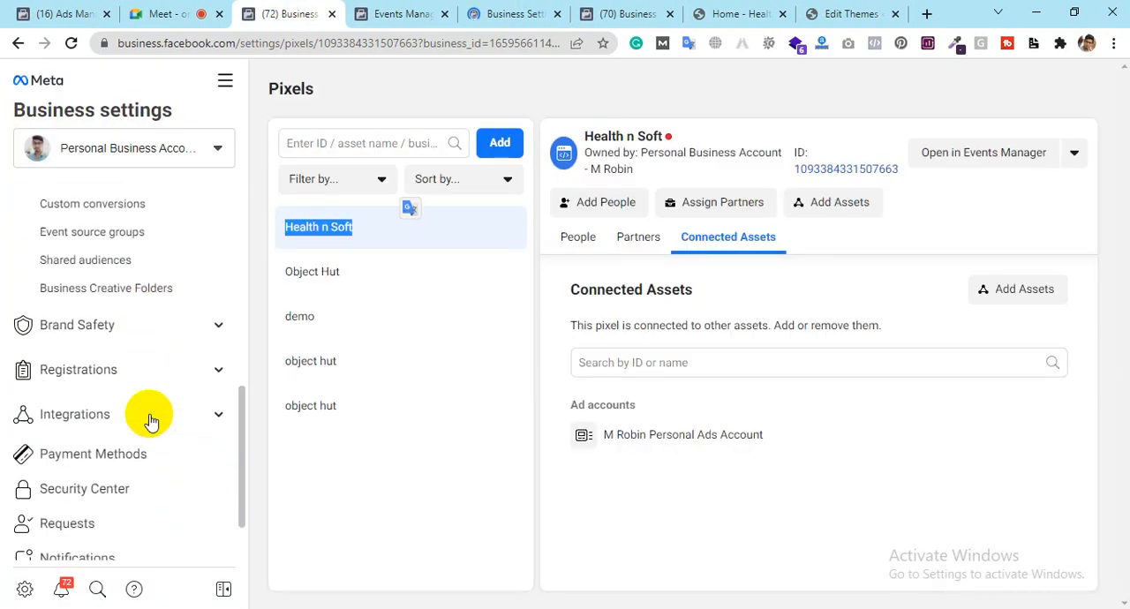
click(91, 332)
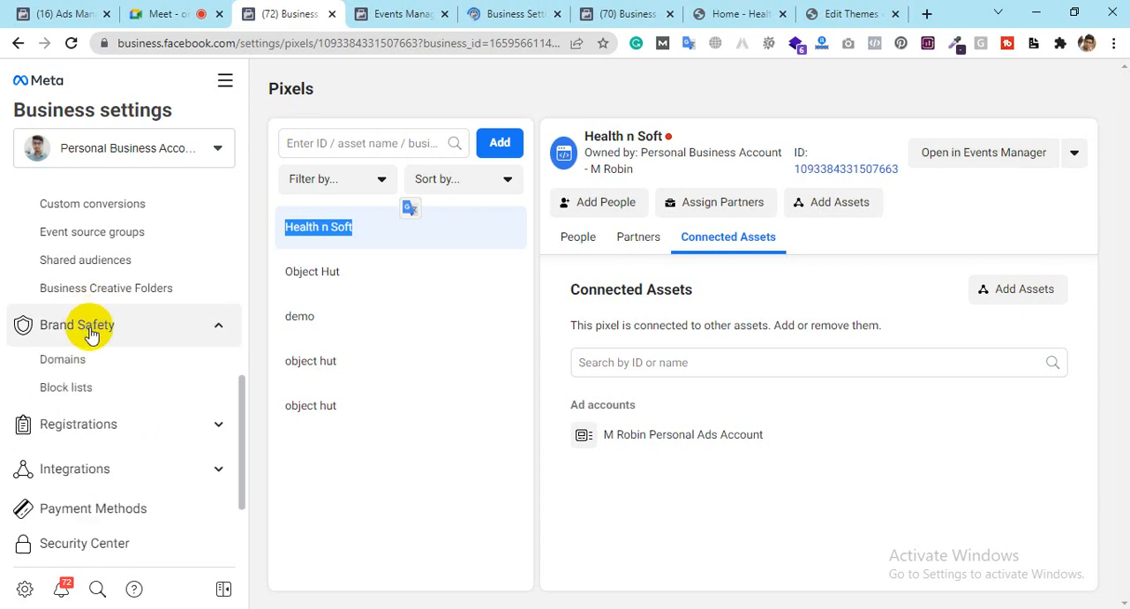
click(64, 377)
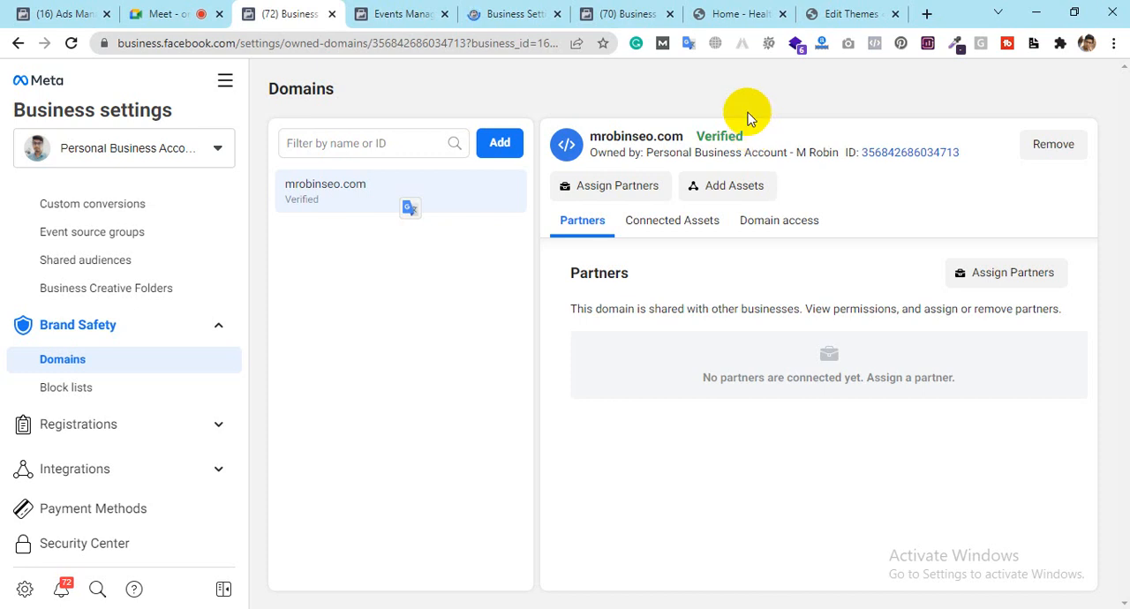
click(434, 13)
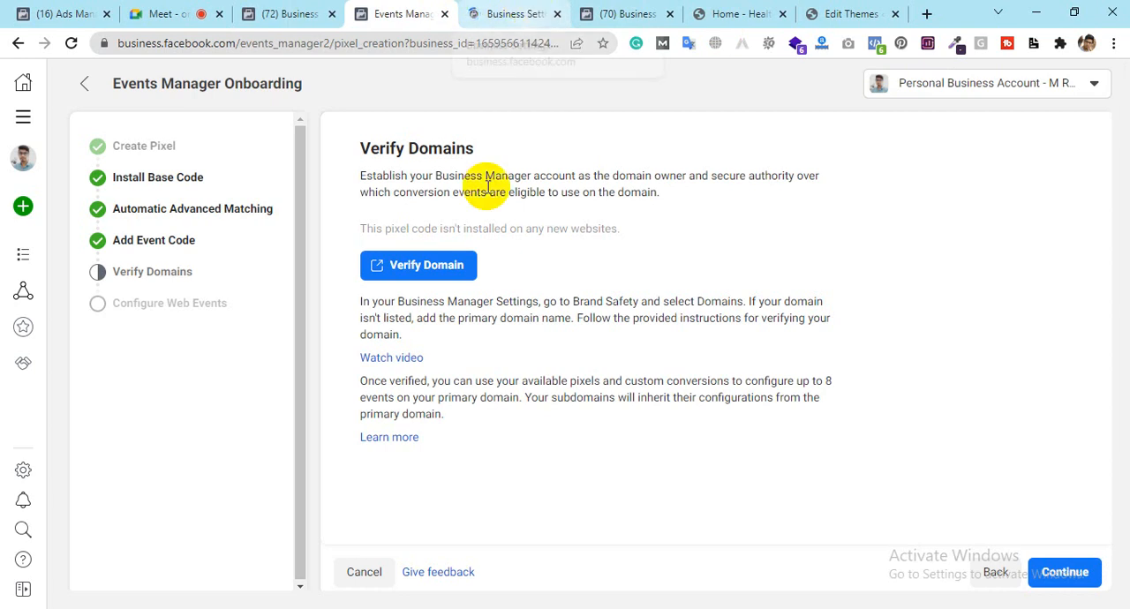
click(1078, 572)
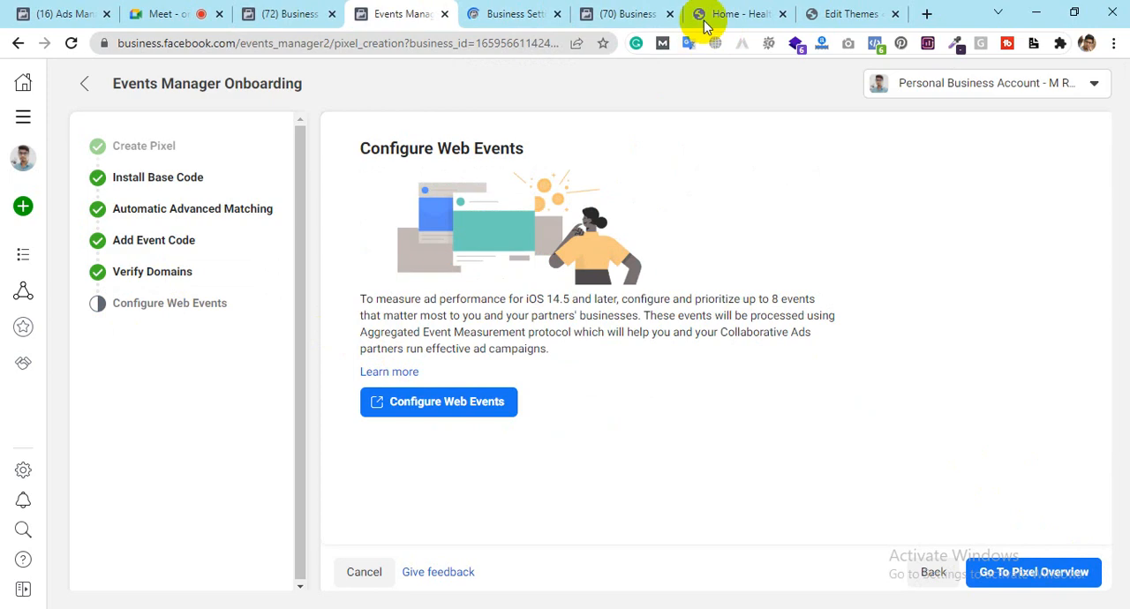
Step: Examine the Health n Soft website's home page from top to footer and return to the Configure Web Events page
click(715, 13)
scroll(450, 362, down, 10)
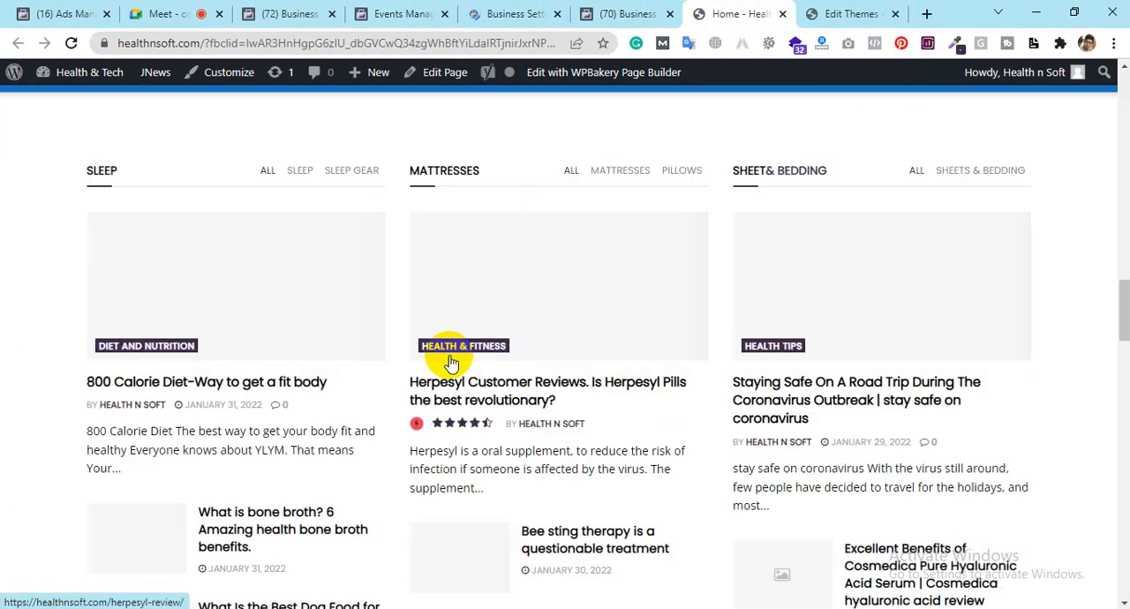
scroll(450, 362, down, 5)
key(Home)
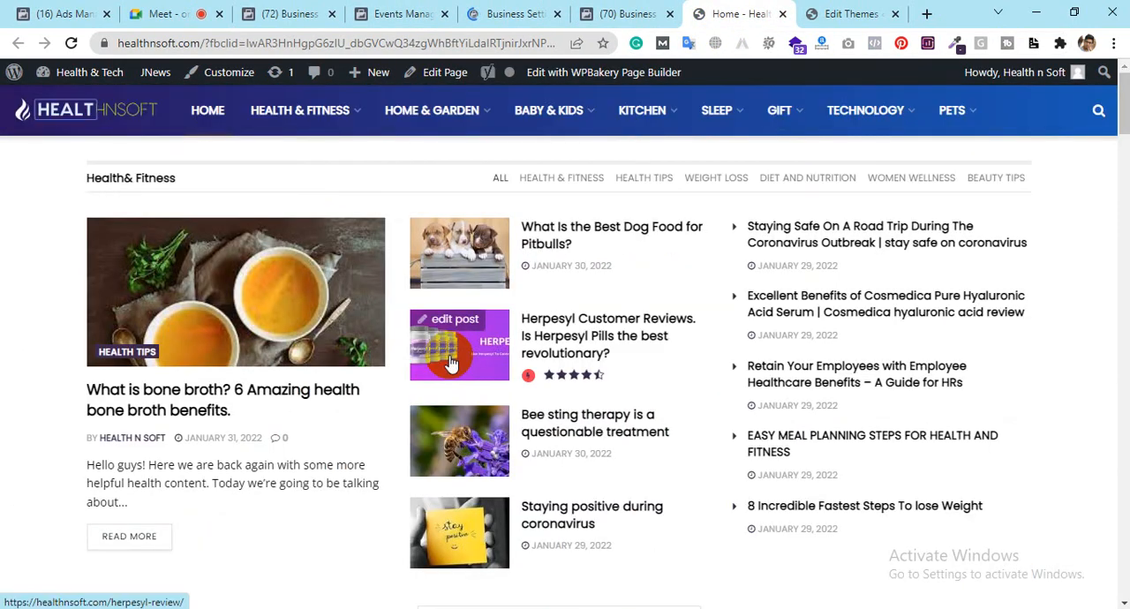
key(End)
key(Home)
key(End)
key(Home)
click(402, 13)
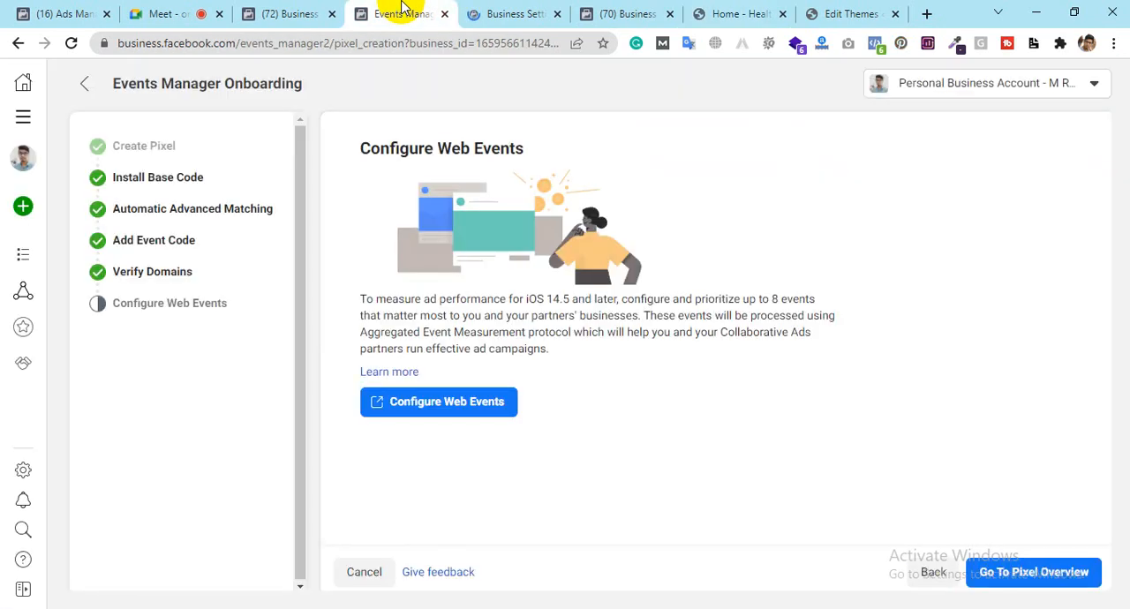
Step: Open the web event configurations and start editing the events of the mrobinseo.com domain
click(443, 403)
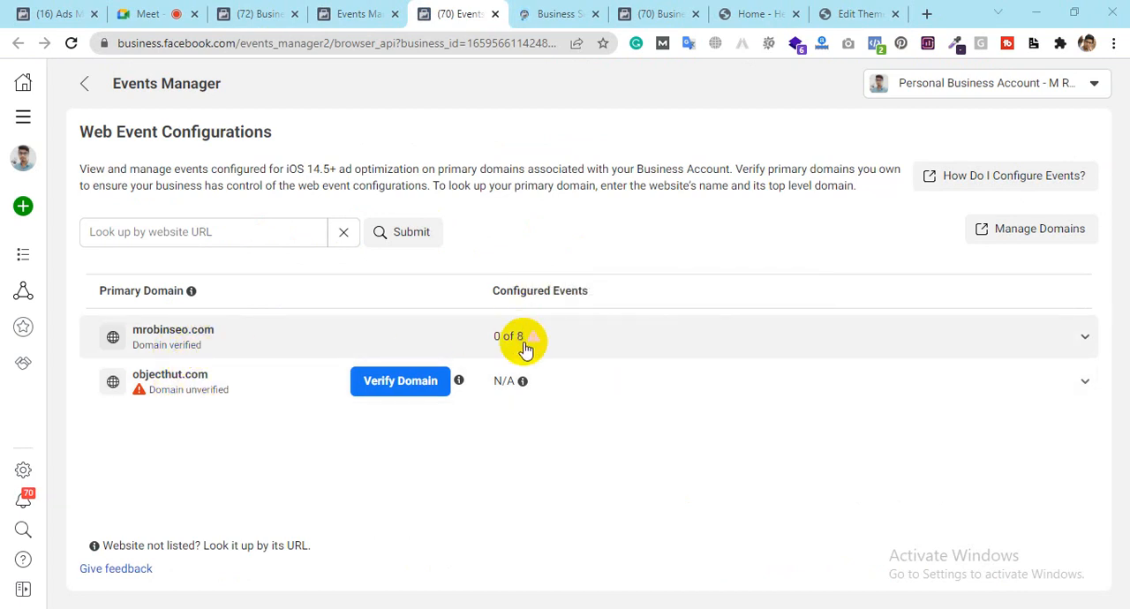
click(589, 340)
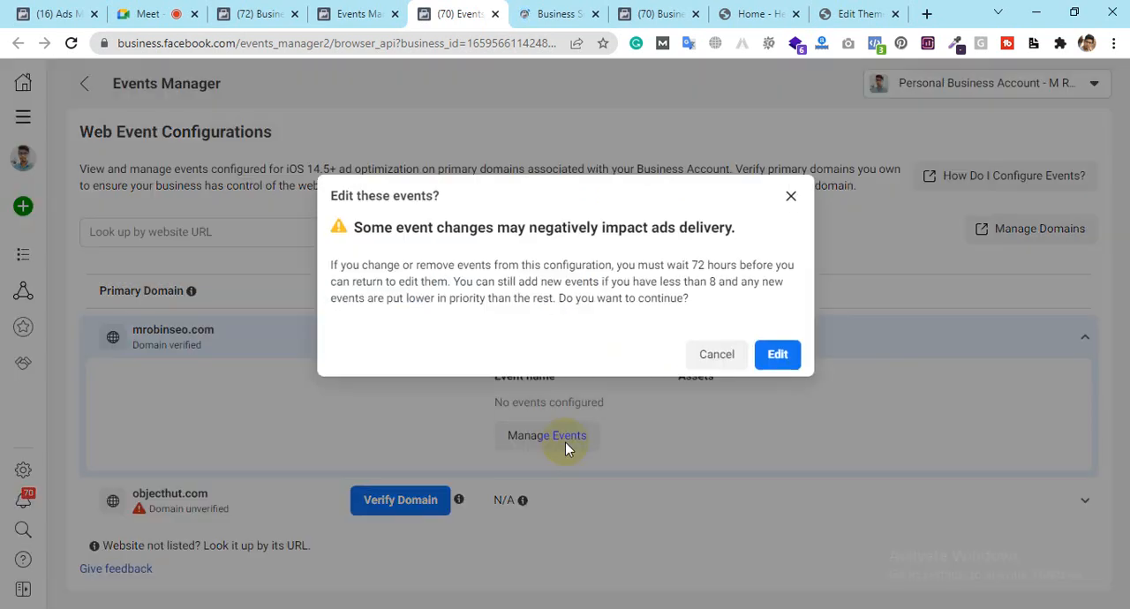
click(565, 444)
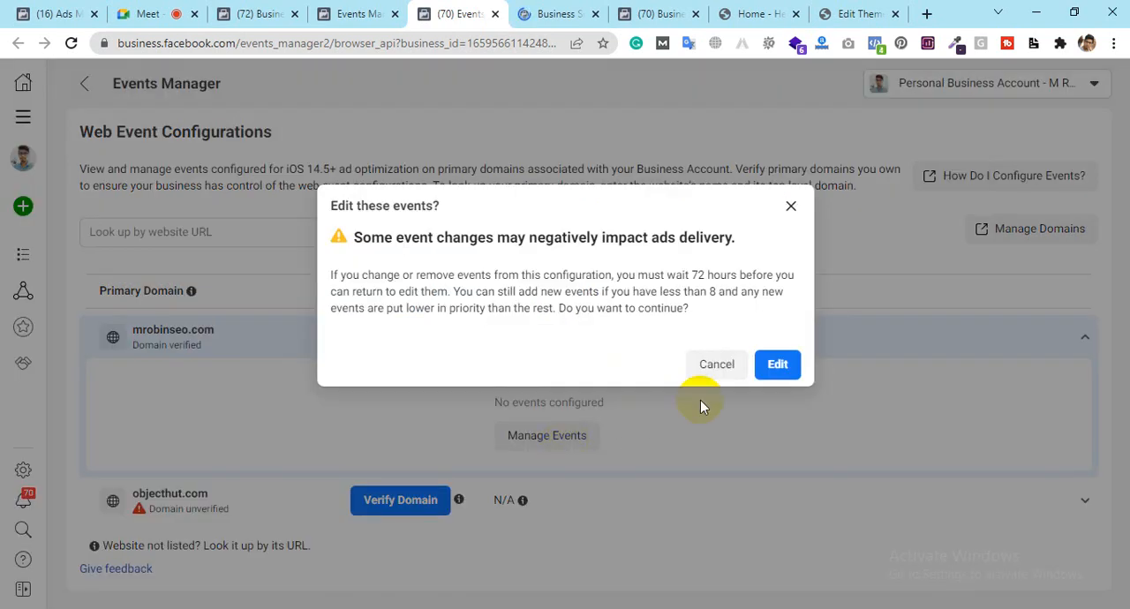
click(777, 364)
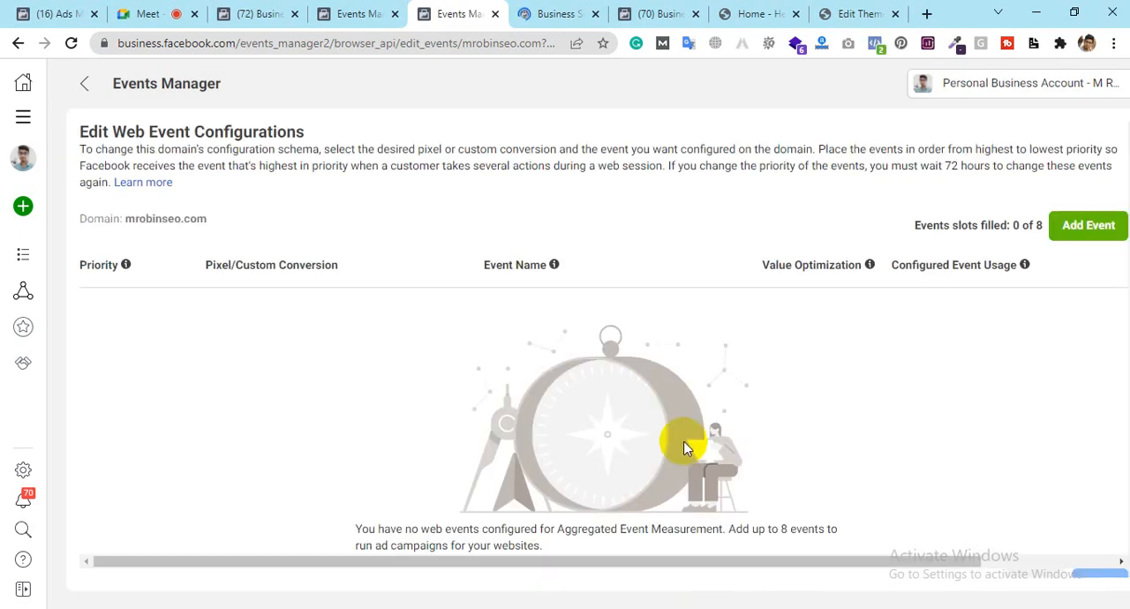
click(130, 214)
drag(129, 214, 221, 223)
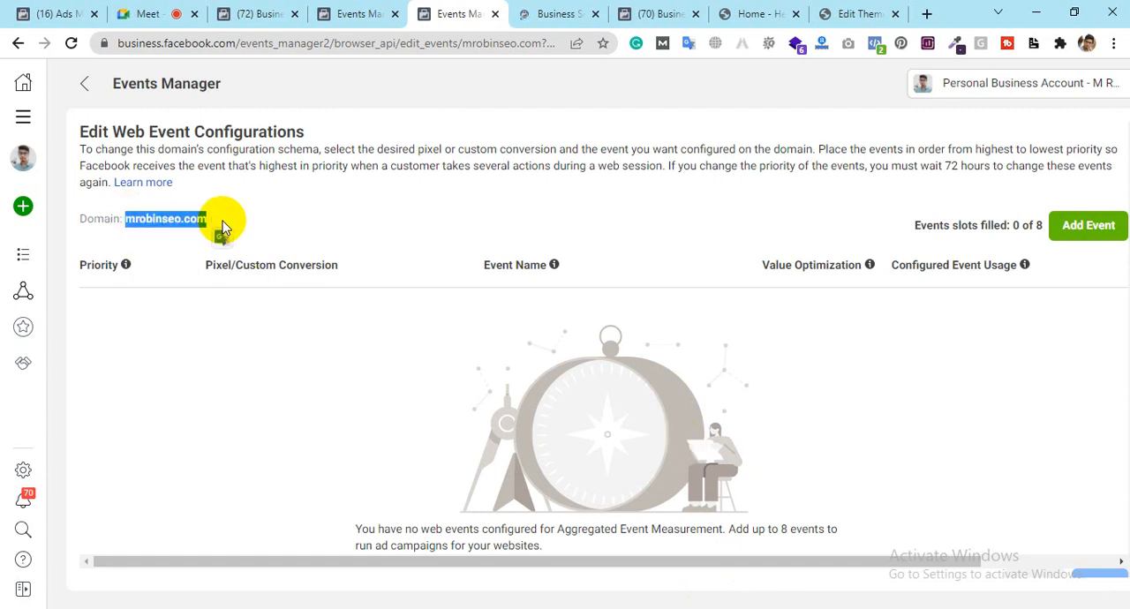
Step: Add a web event for mrobinseo.com and choose the Health n Soft pixel for it
click(1099, 241)
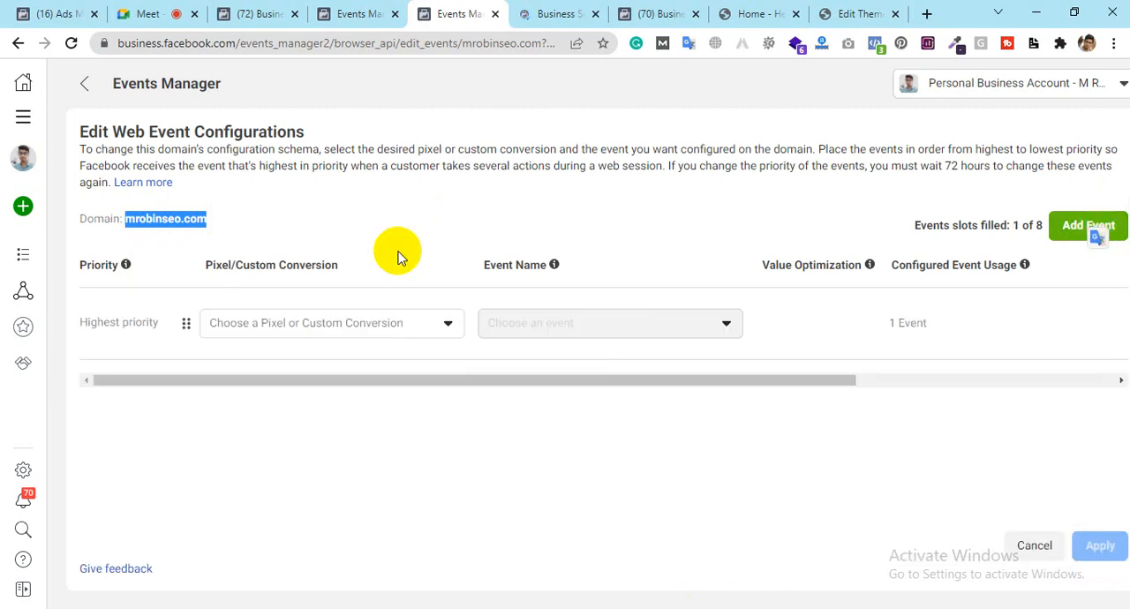
click(344, 326)
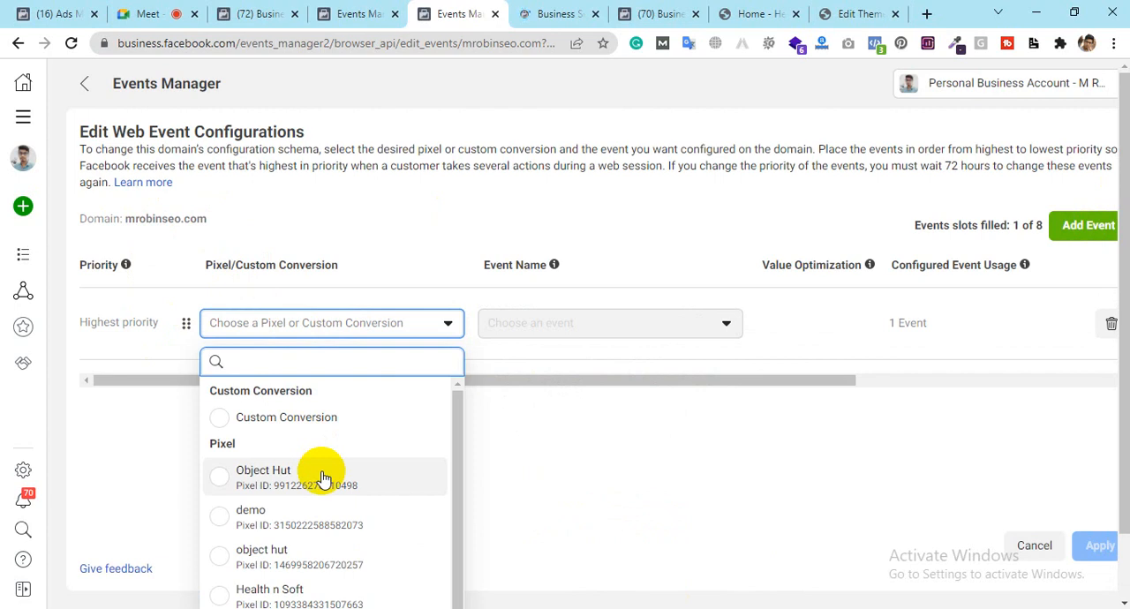
scroll(323, 478, down, 1)
scroll(323, 478, up, 1)
scroll(323, 478, down, 1)
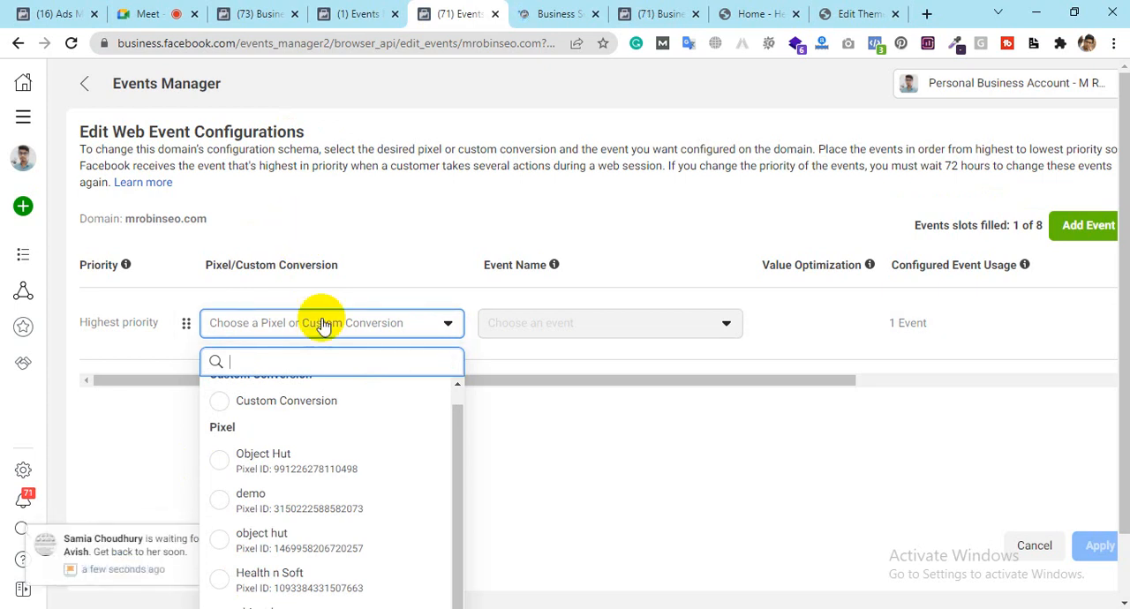
click(299, 578)
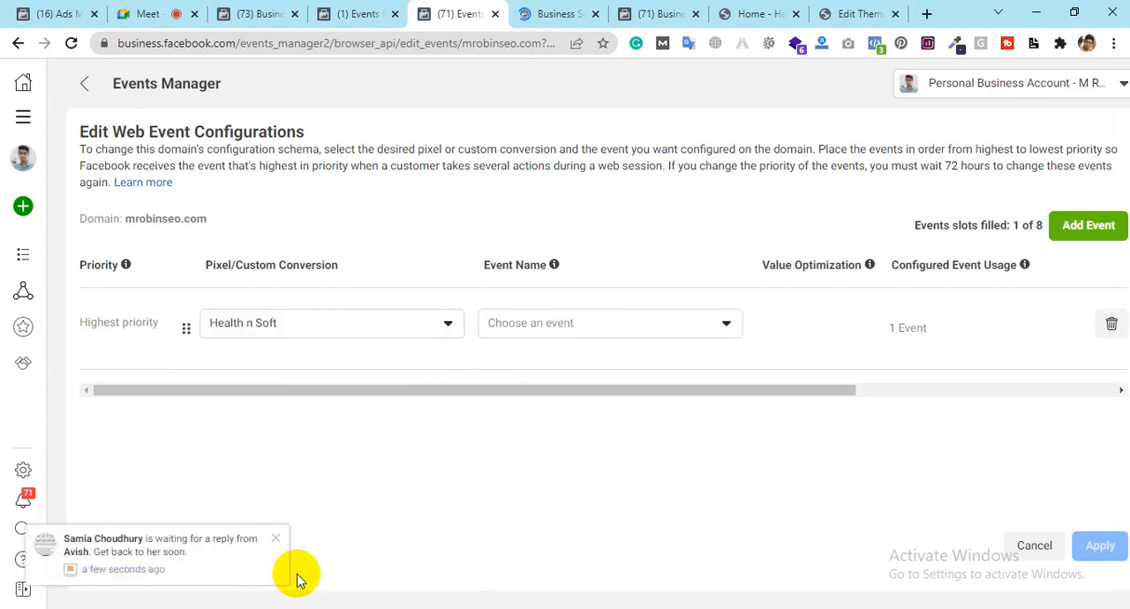
Step: Examine the standard events offered for the Health n Soft pixel in the mrobinseo.com web event configuration
click(541, 335)
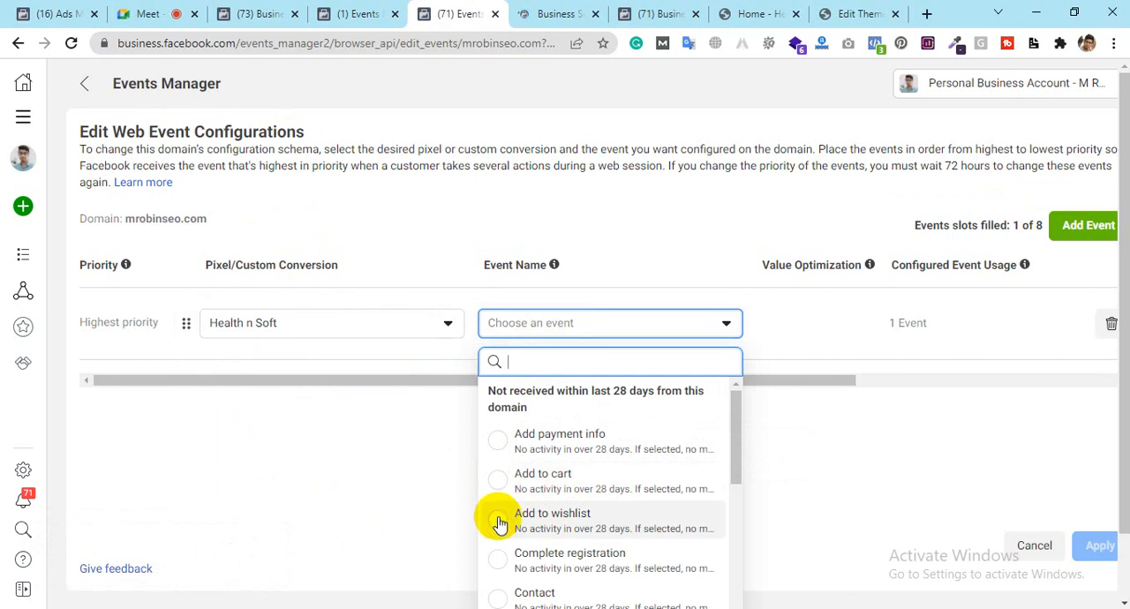
scroll(494, 520, down, 2)
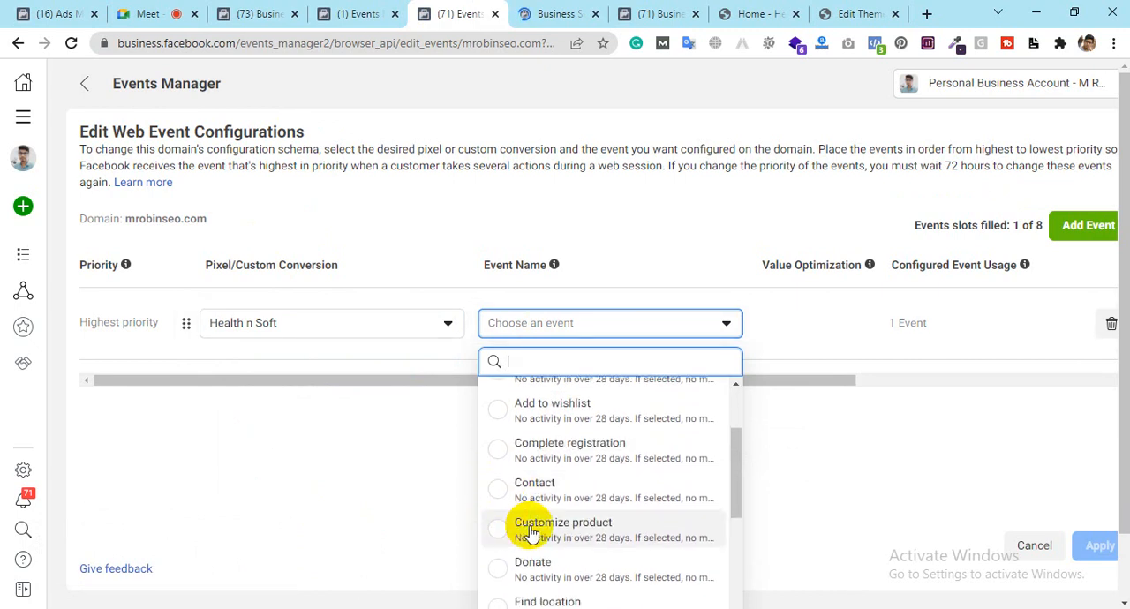
scroll(531, 521, down, 4)
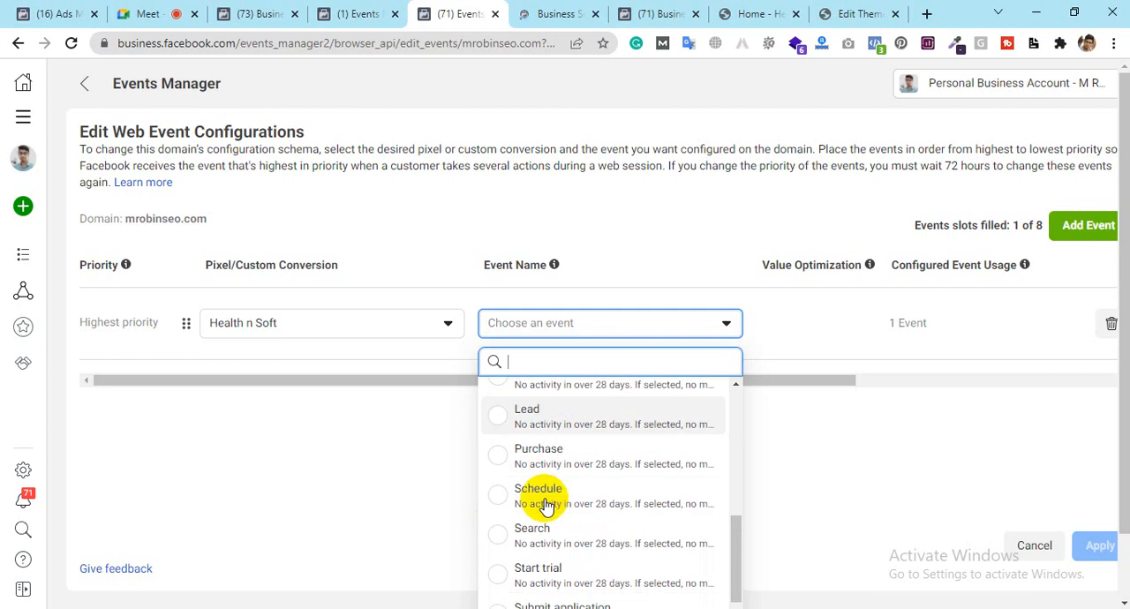
scroll(543, 501, down, 1)
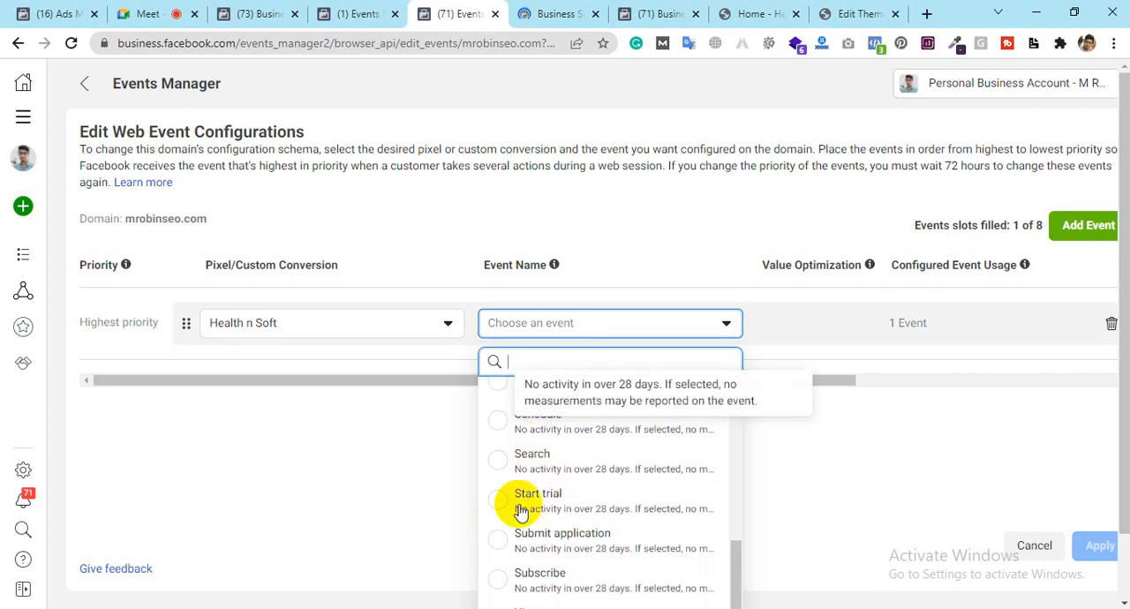
scroll(519, 494, up, 1)
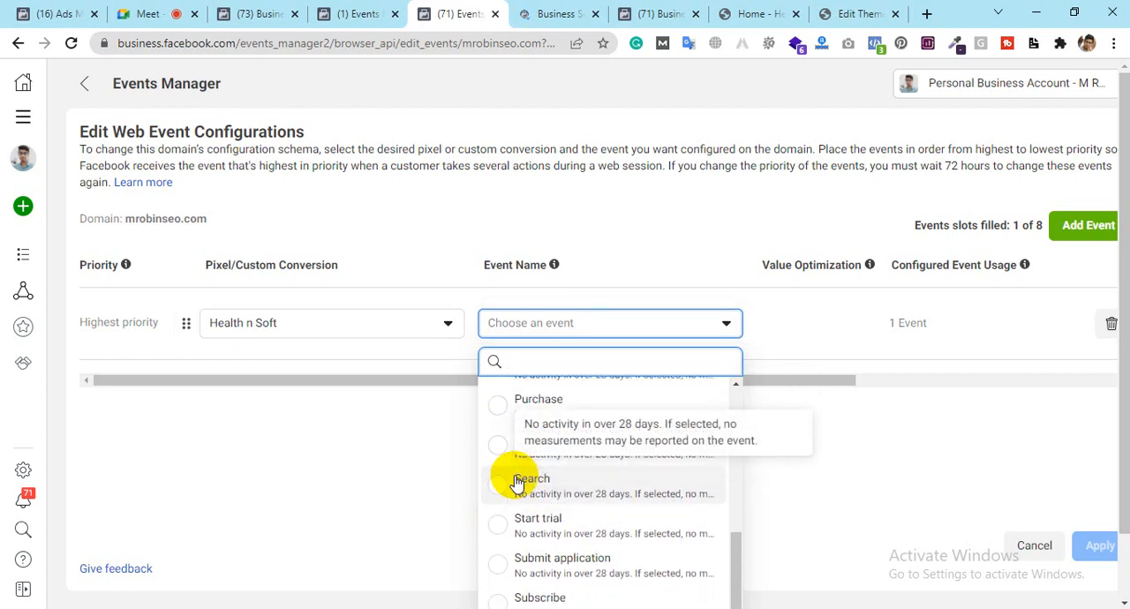
scroll(518, 484, up, 1)
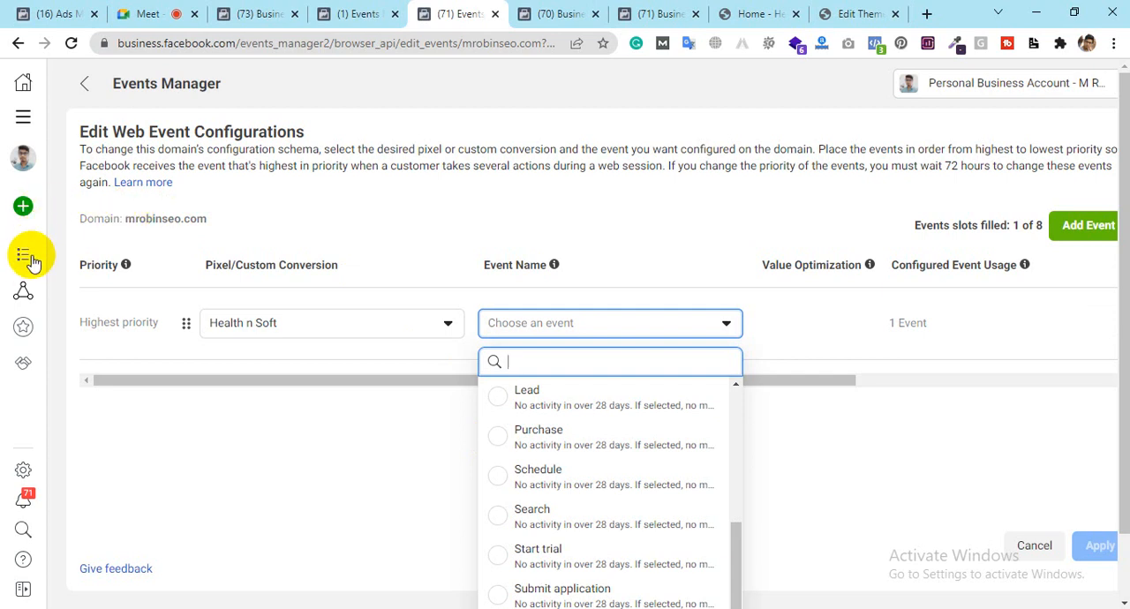
mouse_move(23, 265)
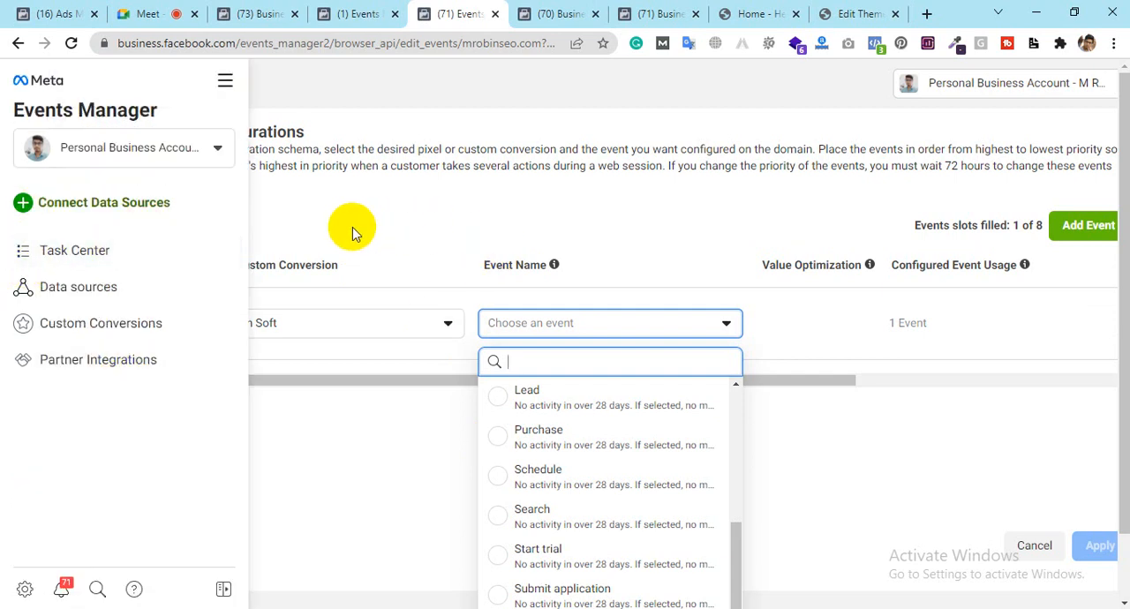
click(356, 13)
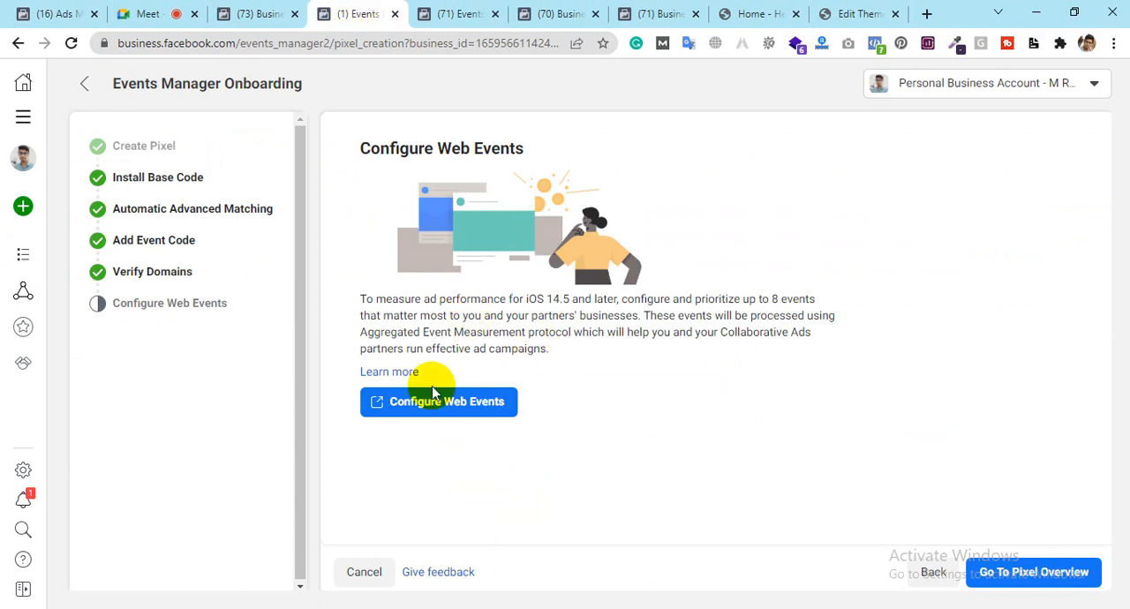
click(454, 12)
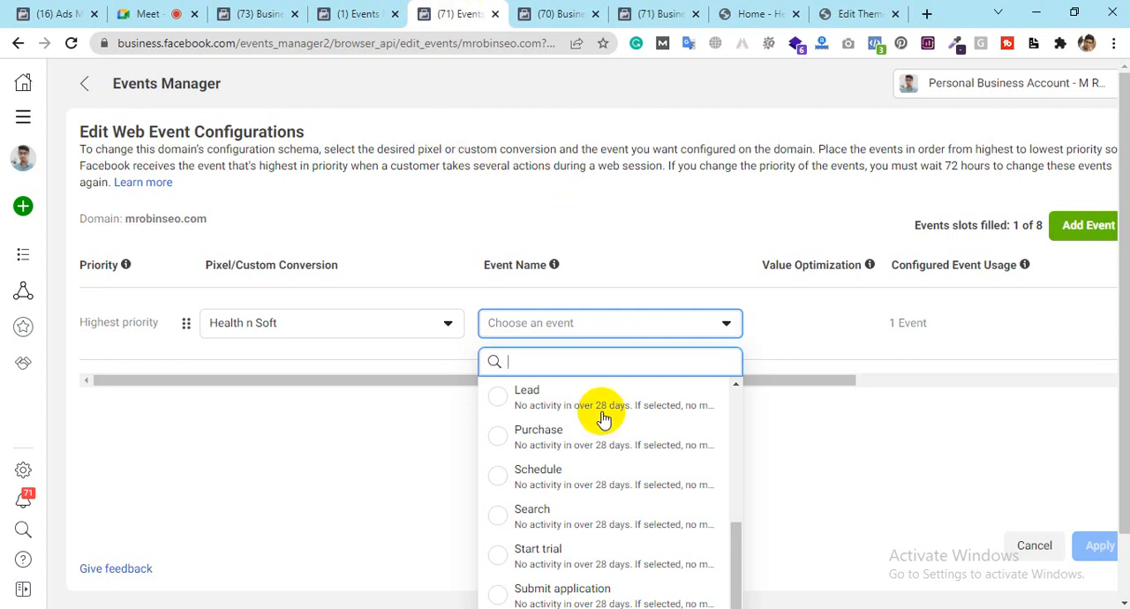
scroll(600, 415, up, 2)
scroll(603, 418, up, 1)
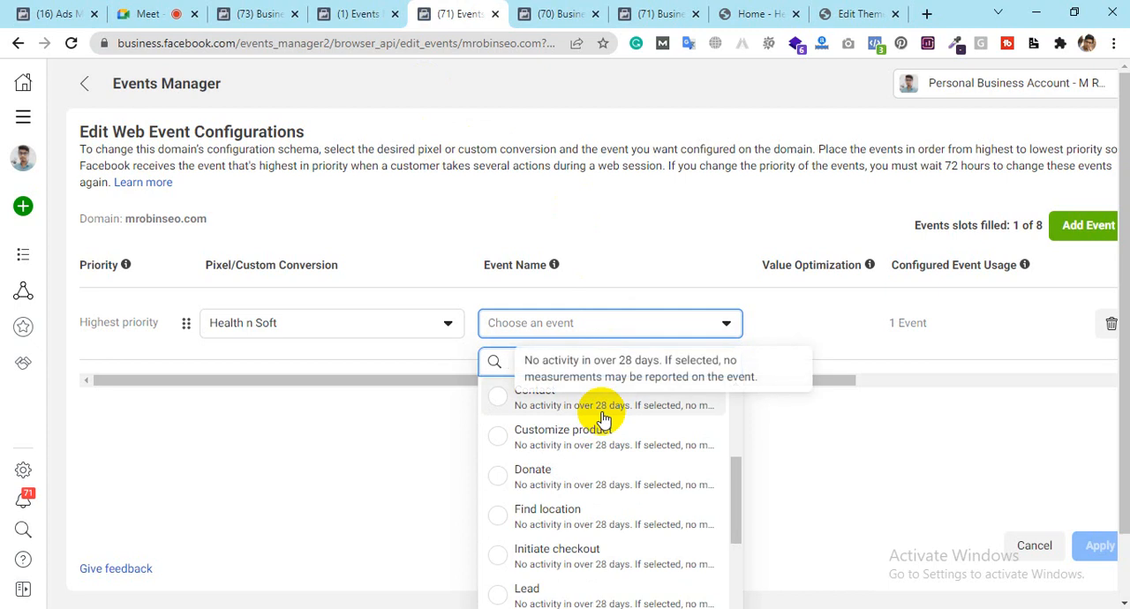
scroll(603, 418, up, 3)
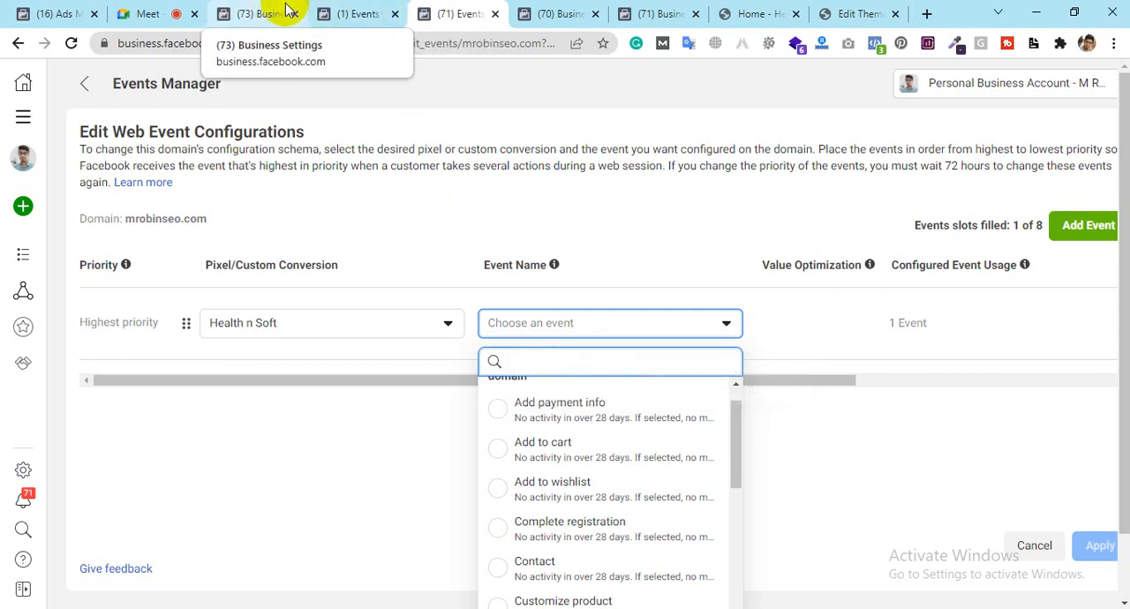
Step: Leave the onboarding for the Health n Soft pixel overview and load healthnsoft.com in a new browser tab
click(325, 16)
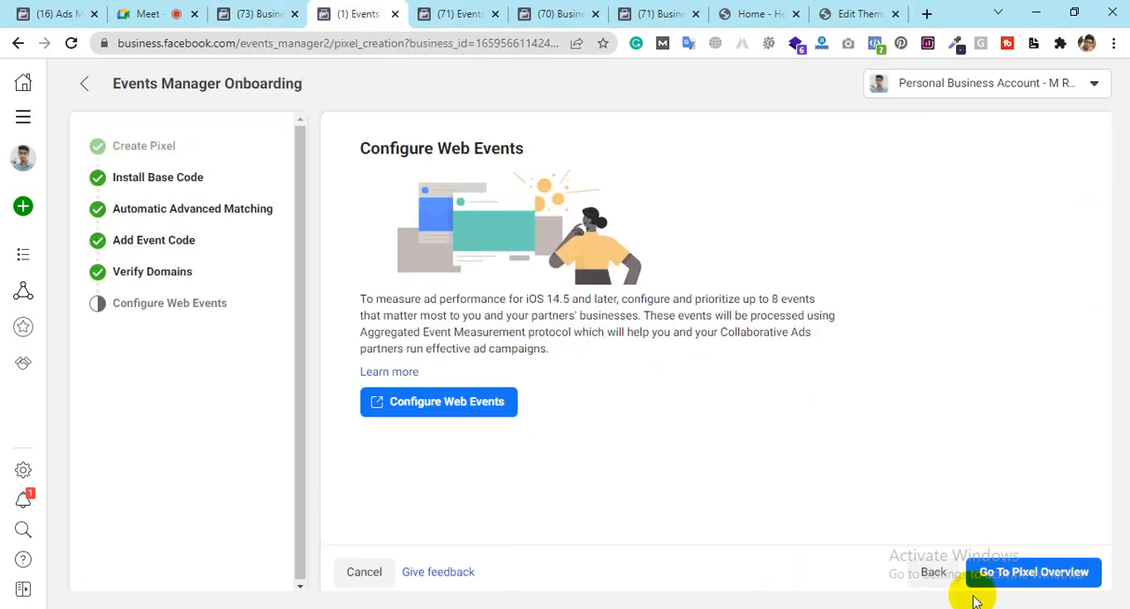
click(1018, 584)
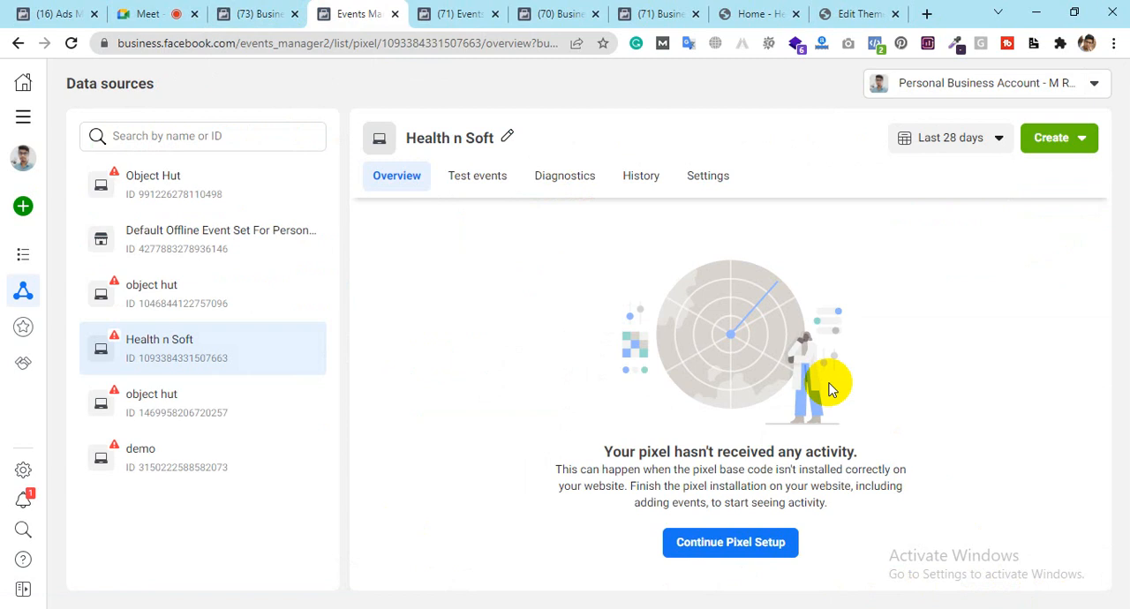
click(749, 13)
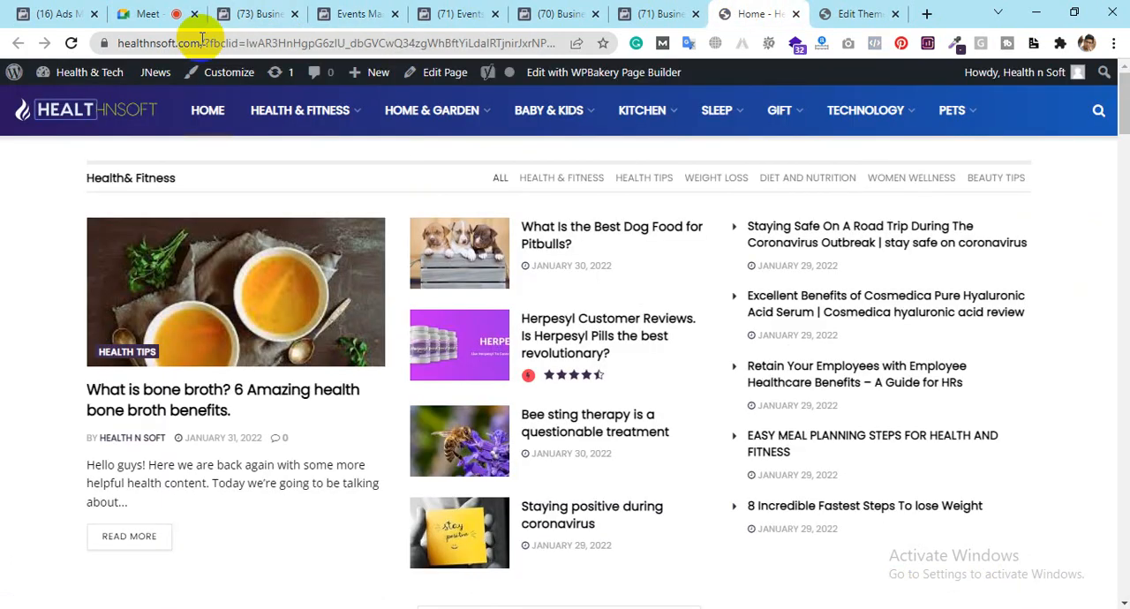
click(870, 11)
click(926, 14)
text(he)
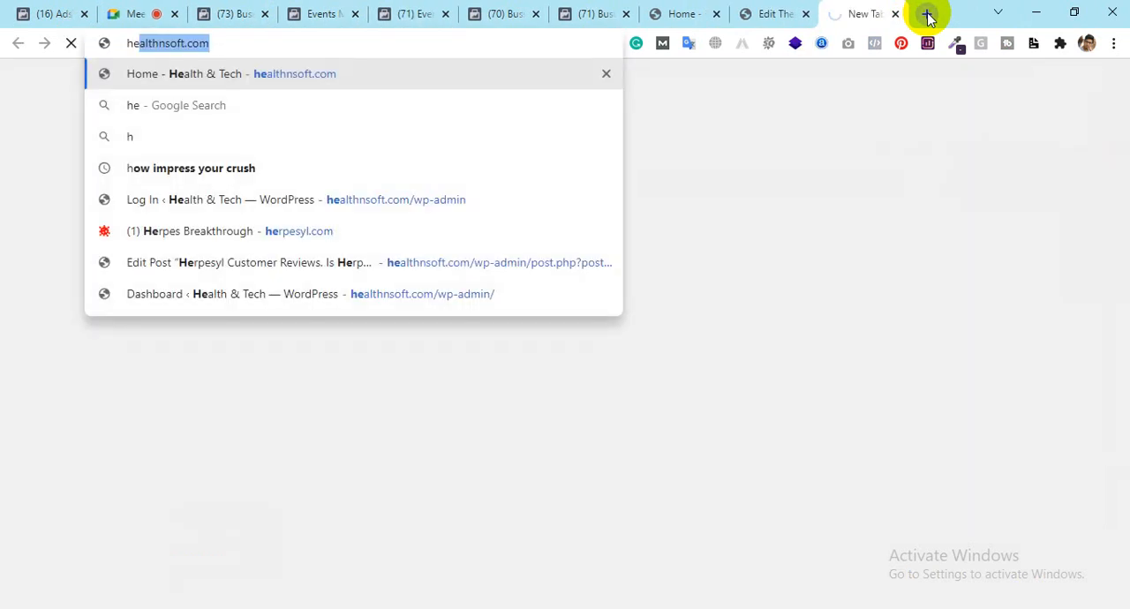
key(Return)
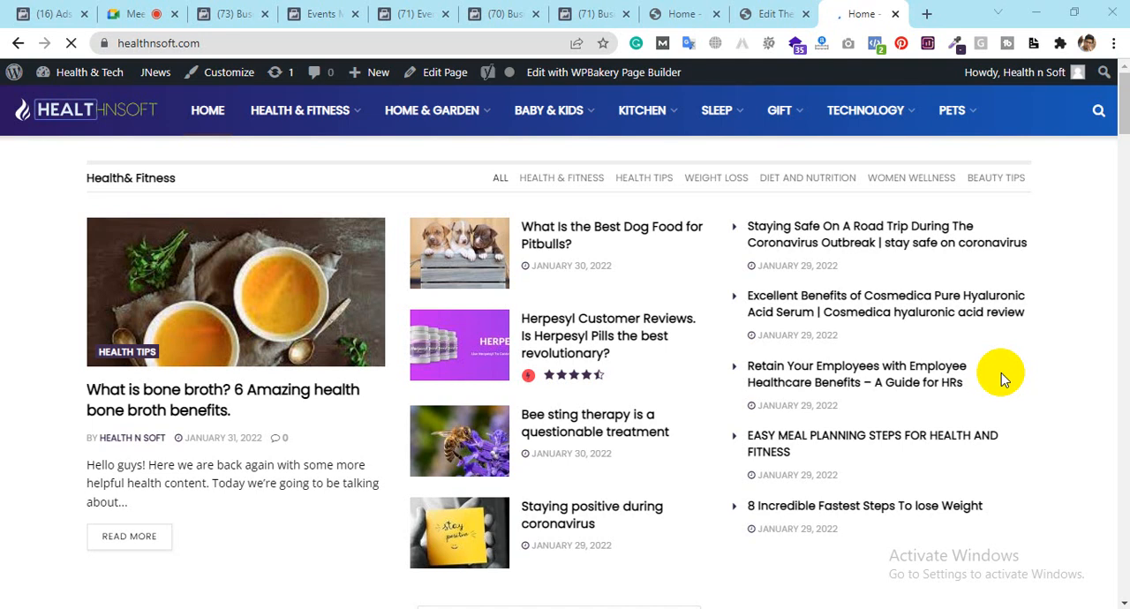
Step: Search Google for "pixel helper" in a new browser tab and open the Facebook Pixel Helper extension page
click(927, 14)
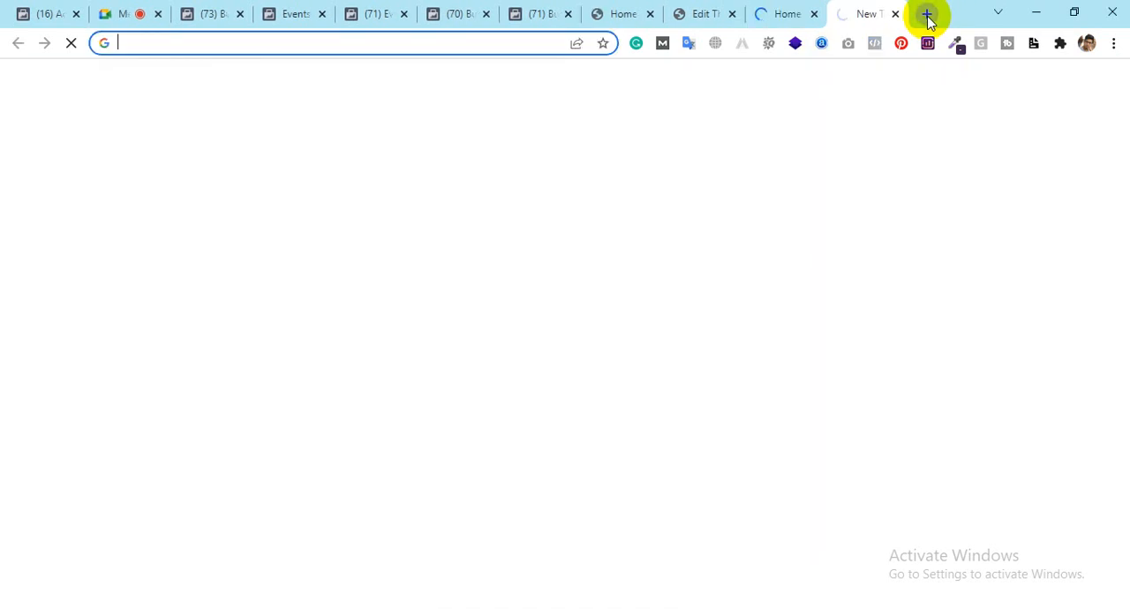
text(pix)
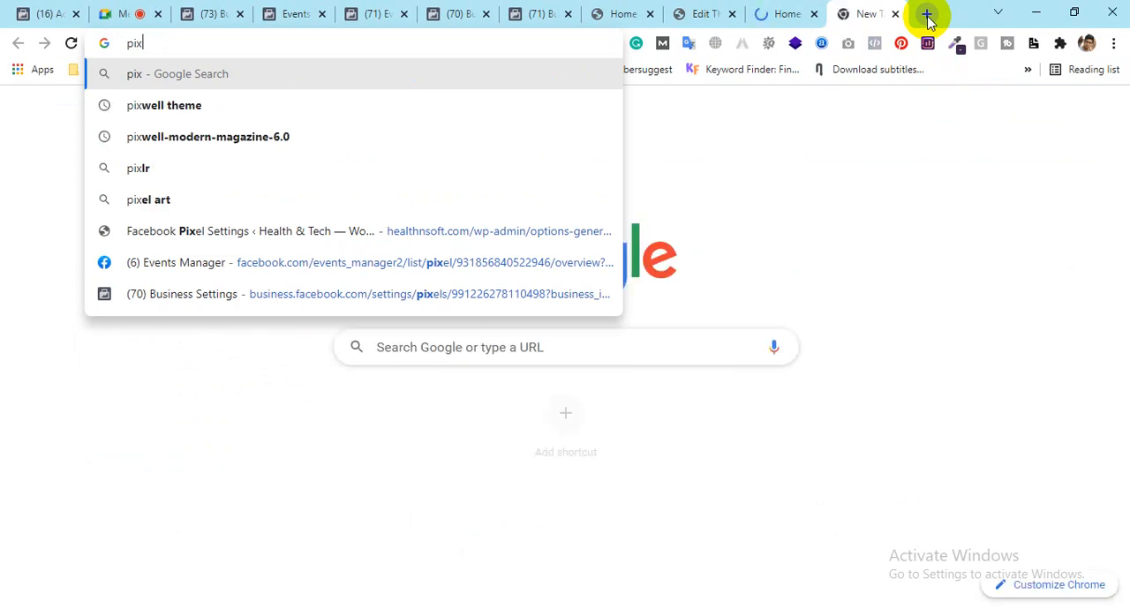
text(el he)
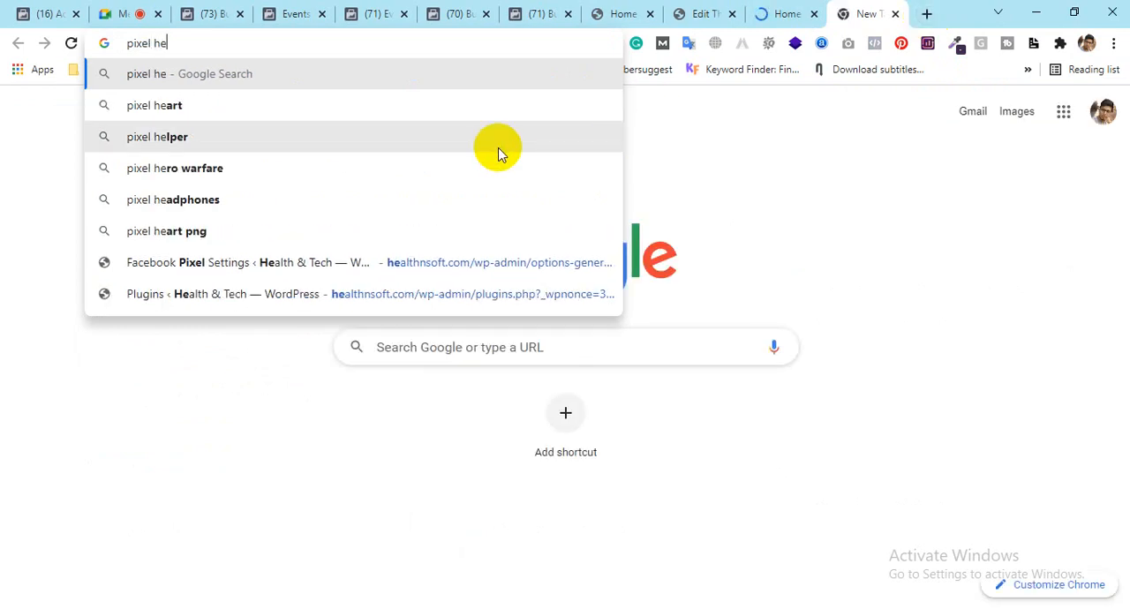
click(371, 139)
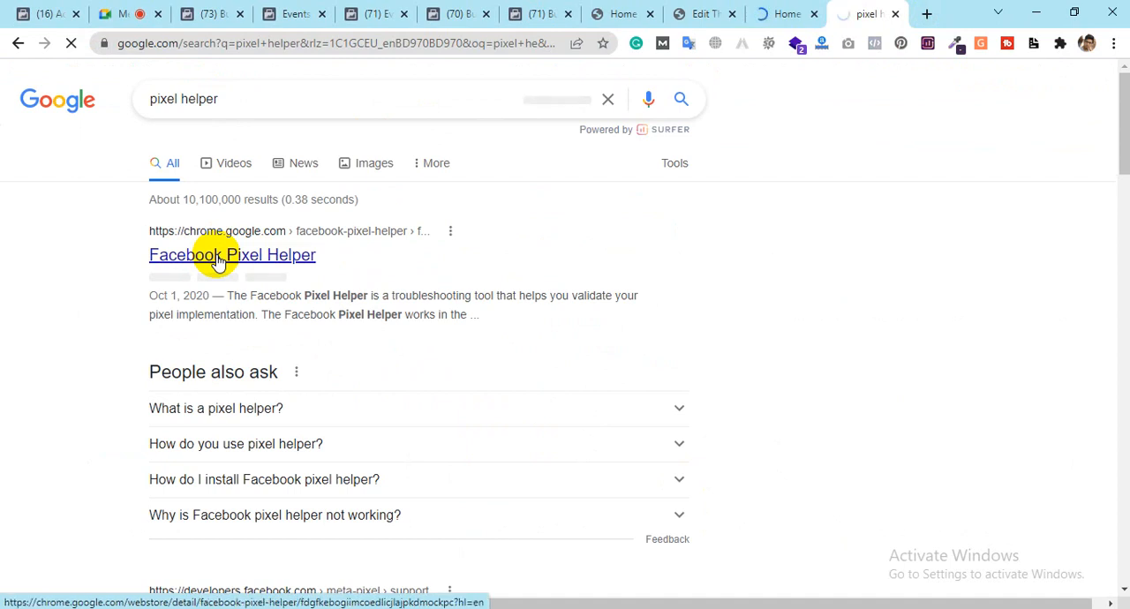
click(218, 263)
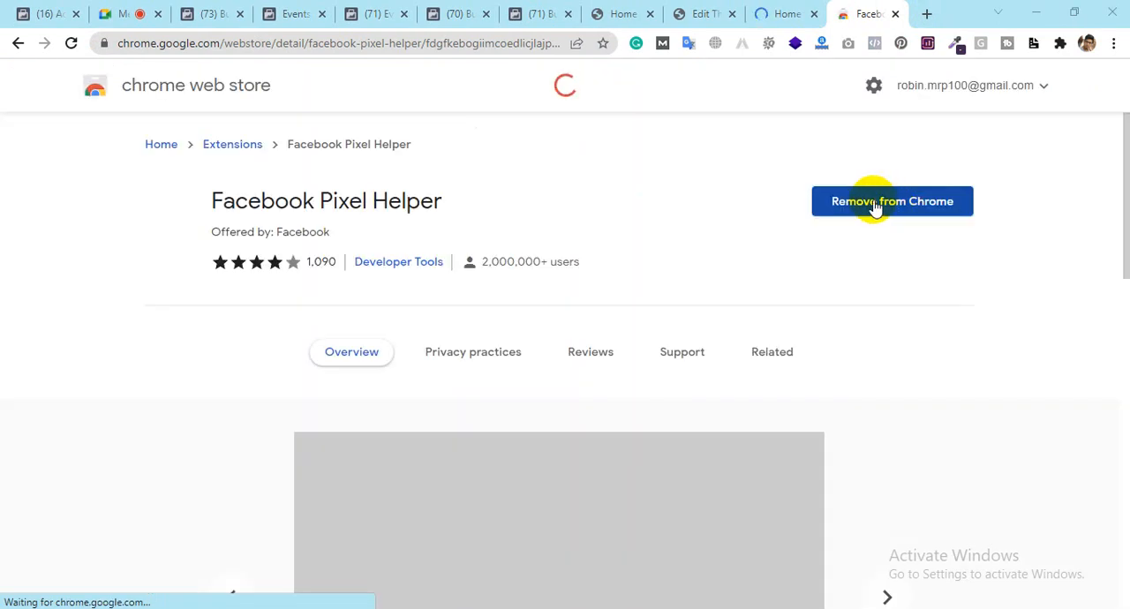
Step: Inspect the pixel on healthnsoft.com with Facebook Pixel Helper and return to the Health n Soft overview in Events Manager
click(791, 9)
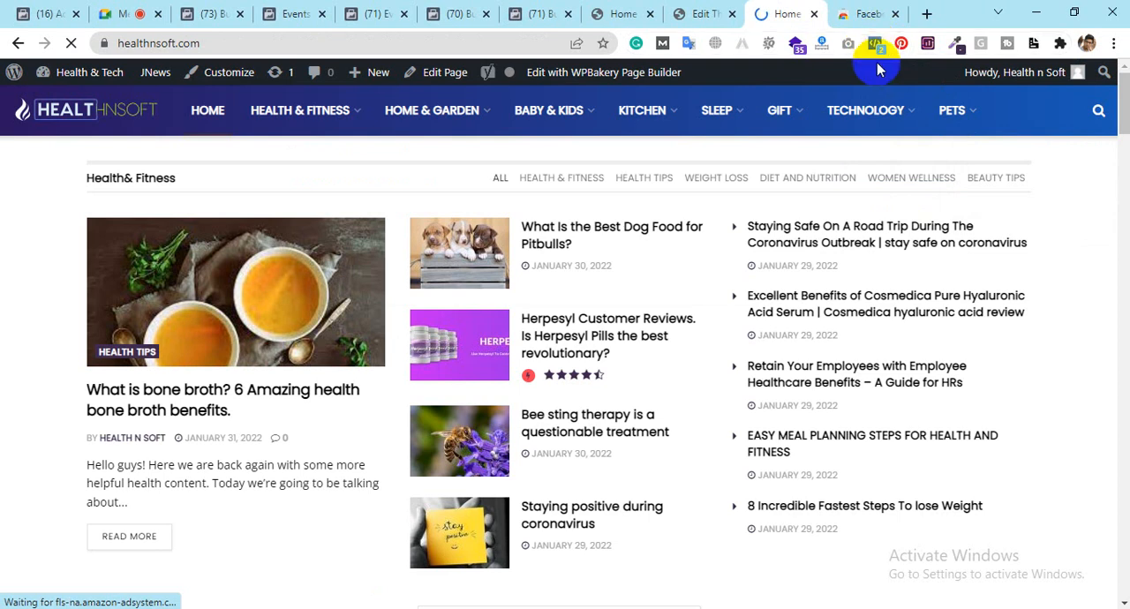
click(869, 14)
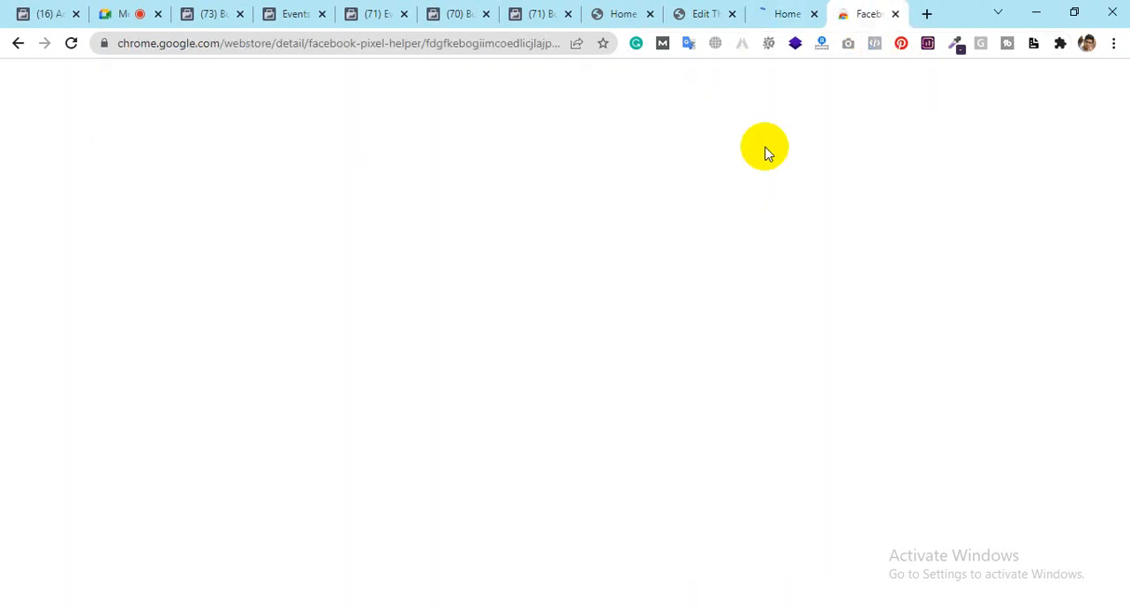
click(779, 15)
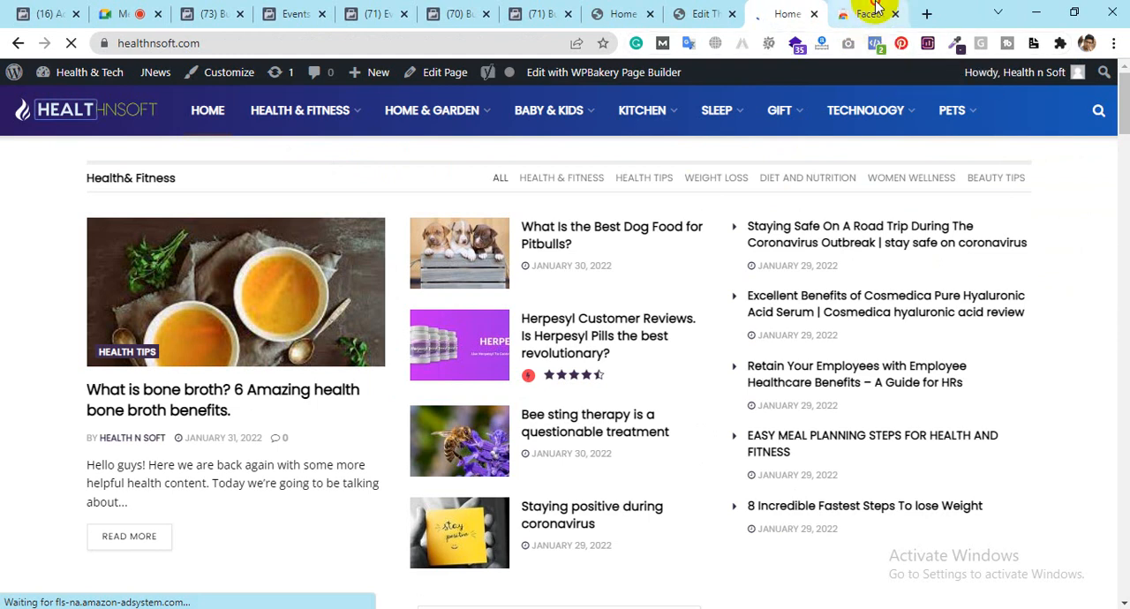
click(869, 13)
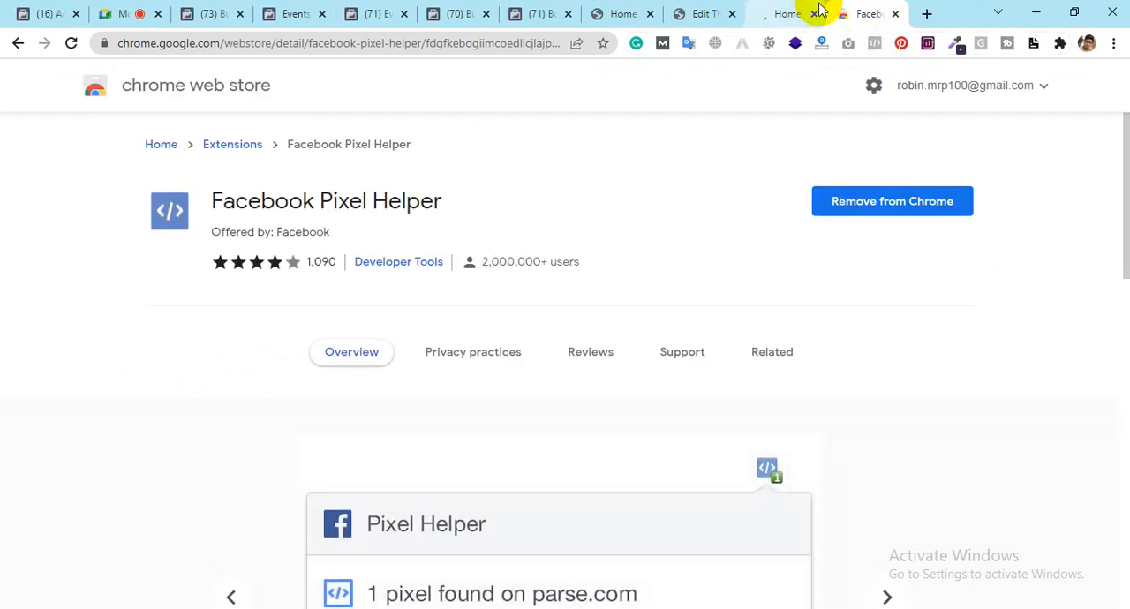
click(771, 12)
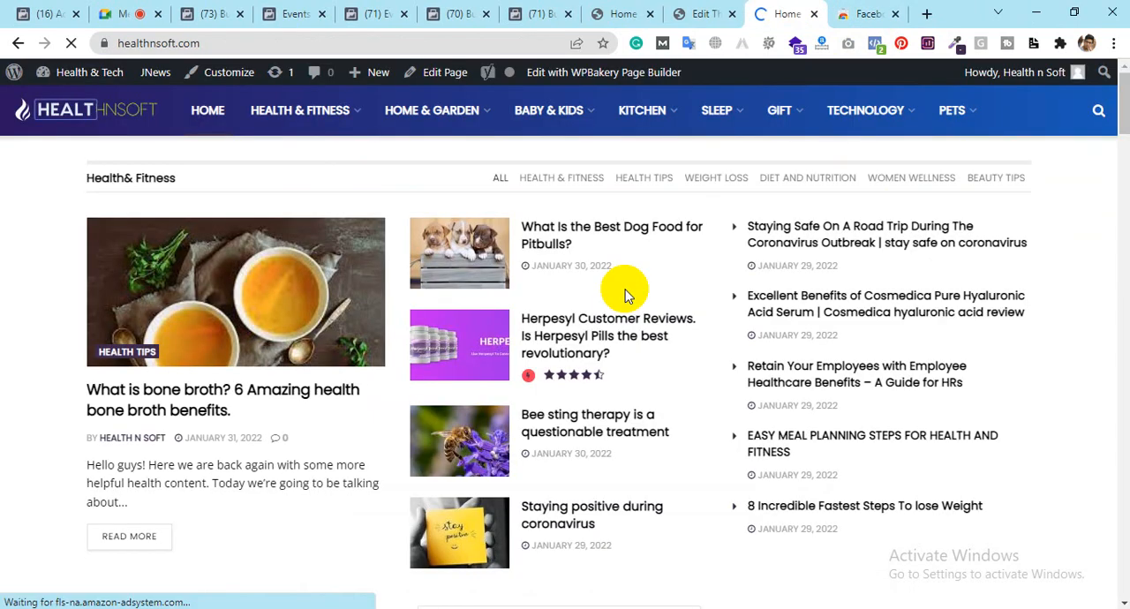
click(875, 44)
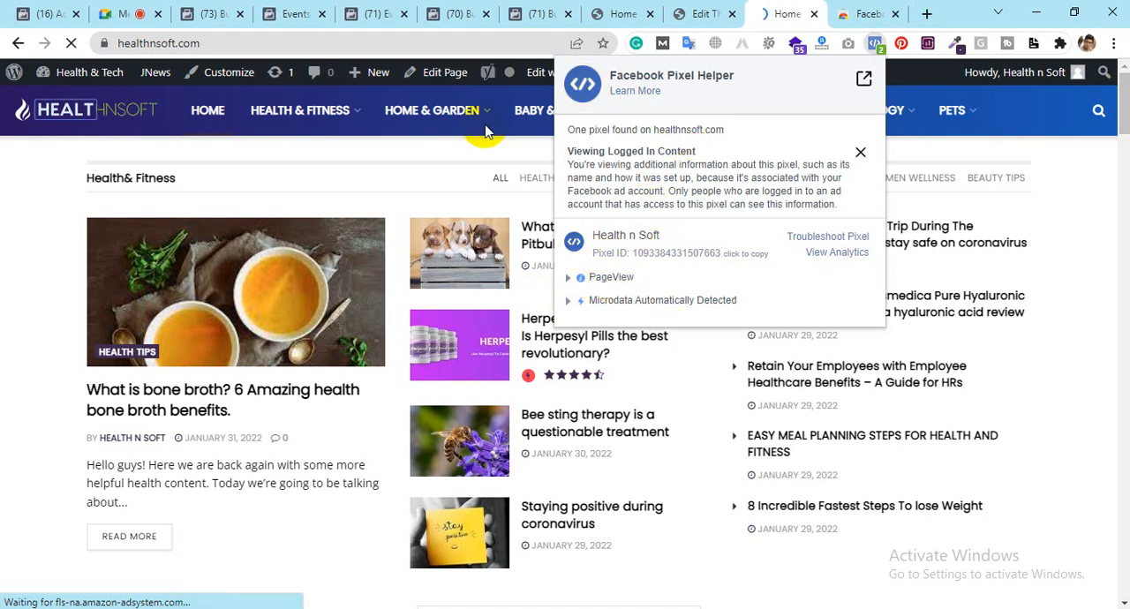
click(297, 11)
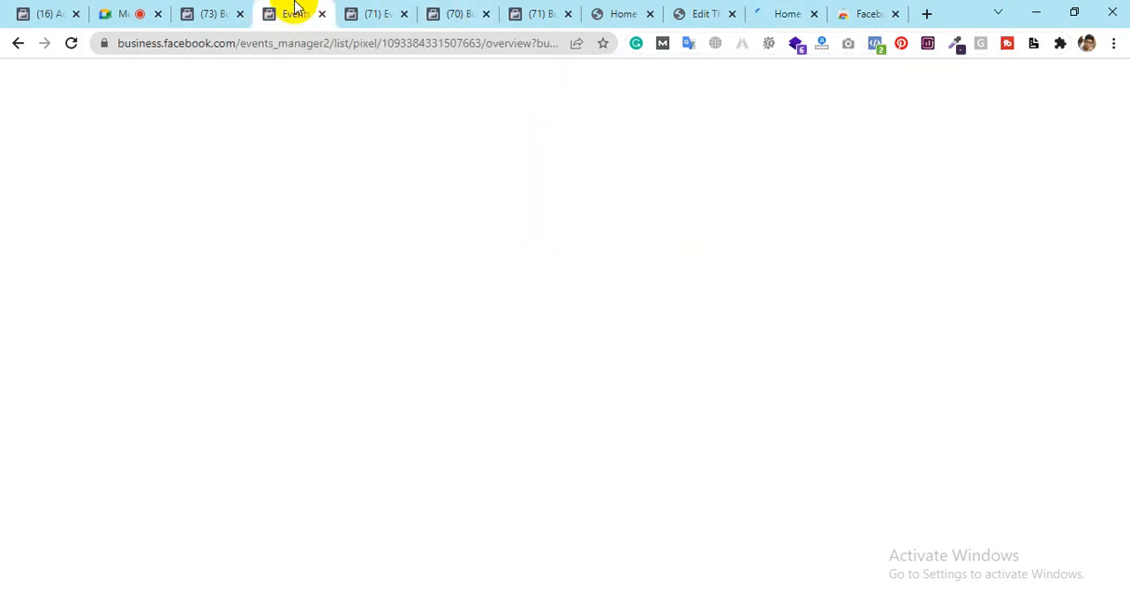
Step: Switch to the Google Meet call and close all browser tabs after it, keeping Ads Manager and Meet open
click(138, 15)
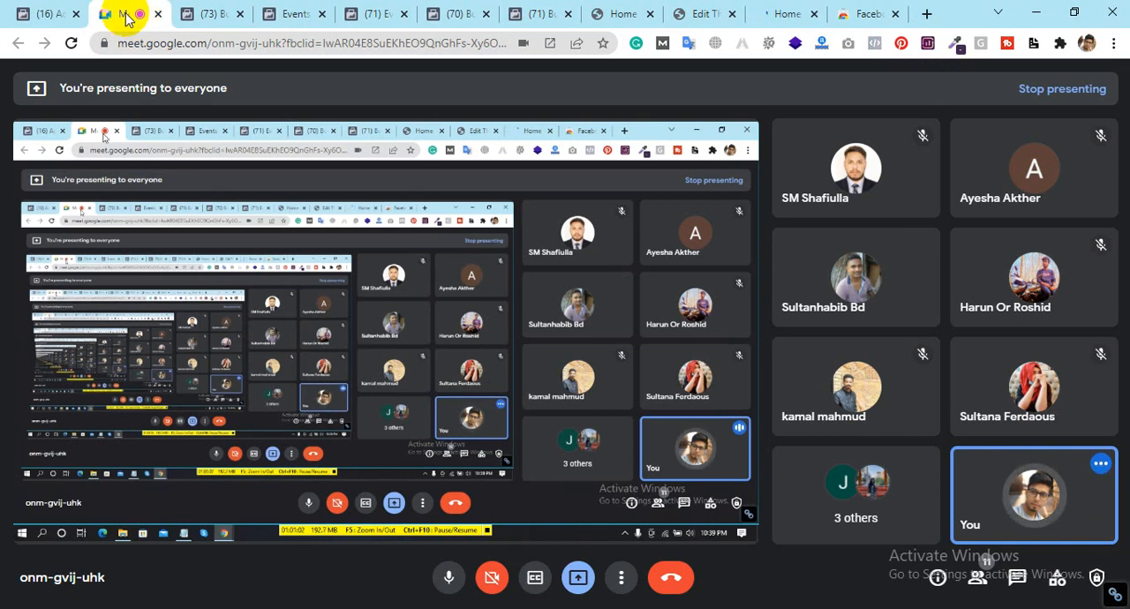
click(47, 10)
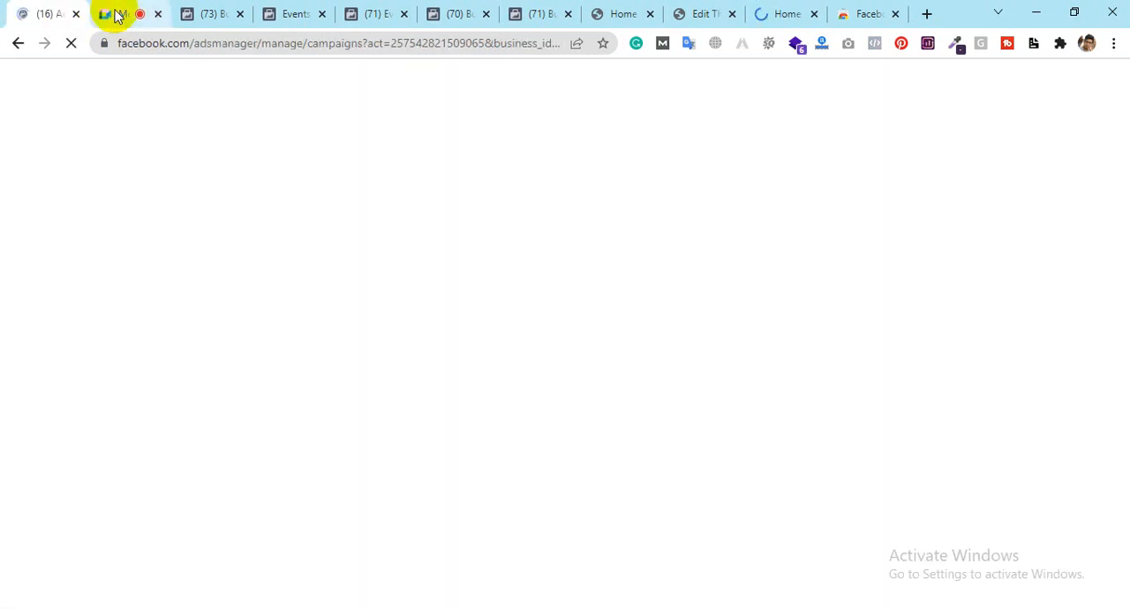
click(113, 13)
right_click(112, 11)
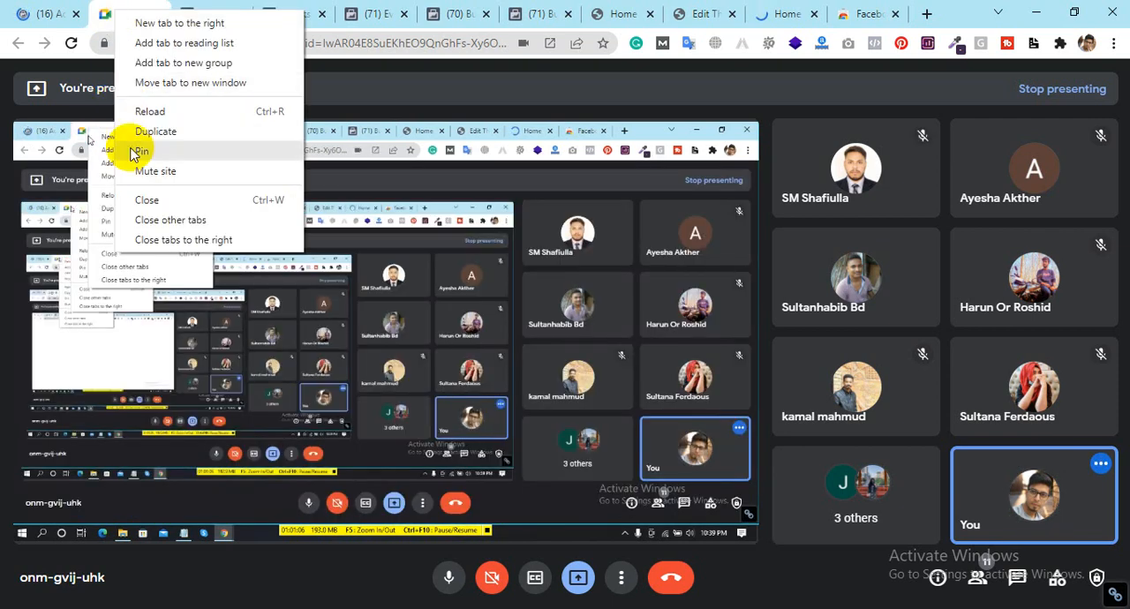
click(148, 240)
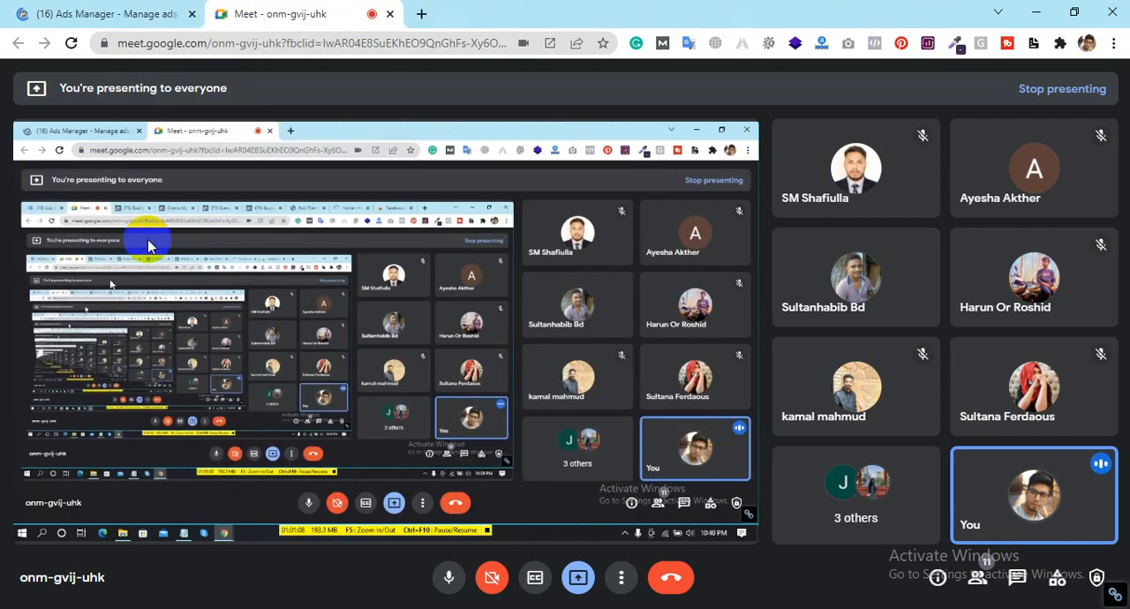